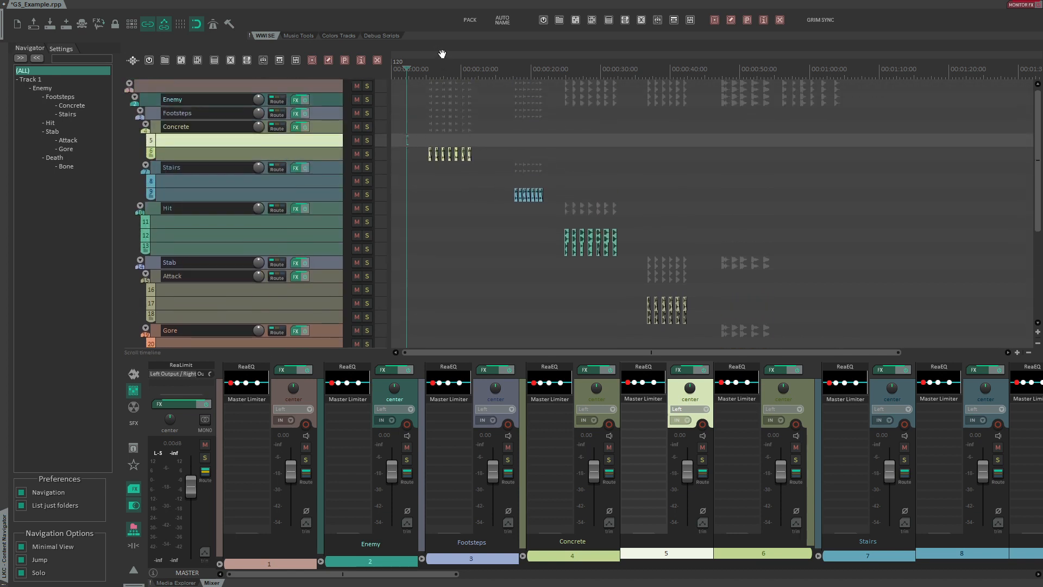
- Pack the Concrete footstep items on the Enemy track into render blocks
scroll(526, 120, up, 6)
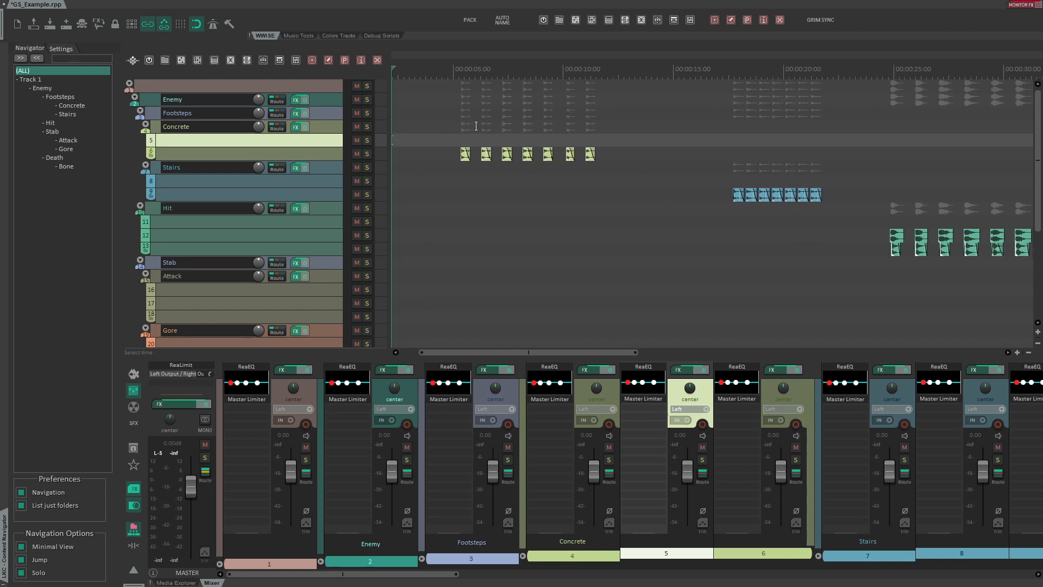
scroll(440, 137, up, 3)
scroll(456, 143, up, 5)
scroll(456, 142, up, 3)
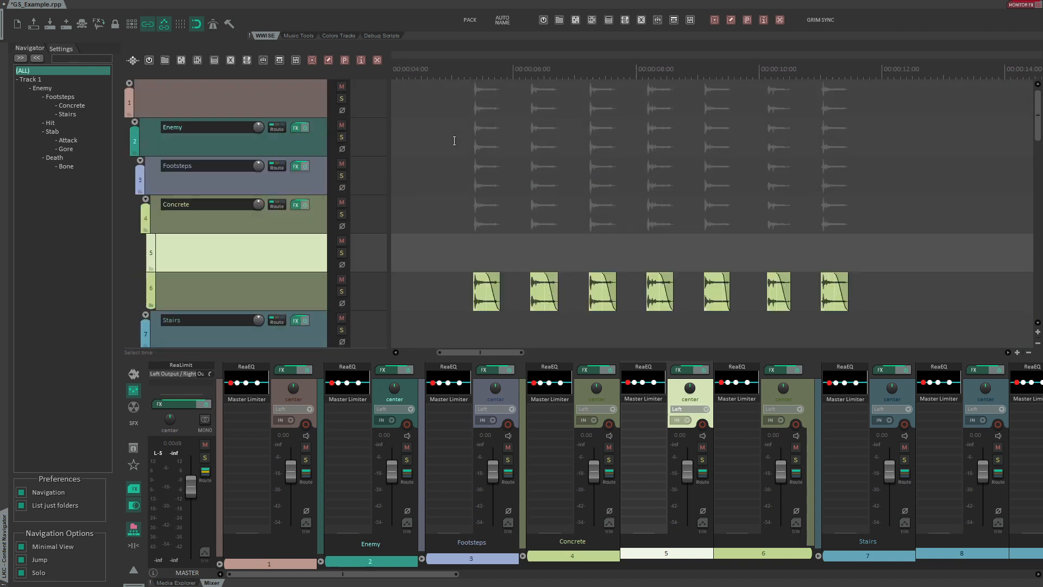
scroll(443, 187, down, 2)
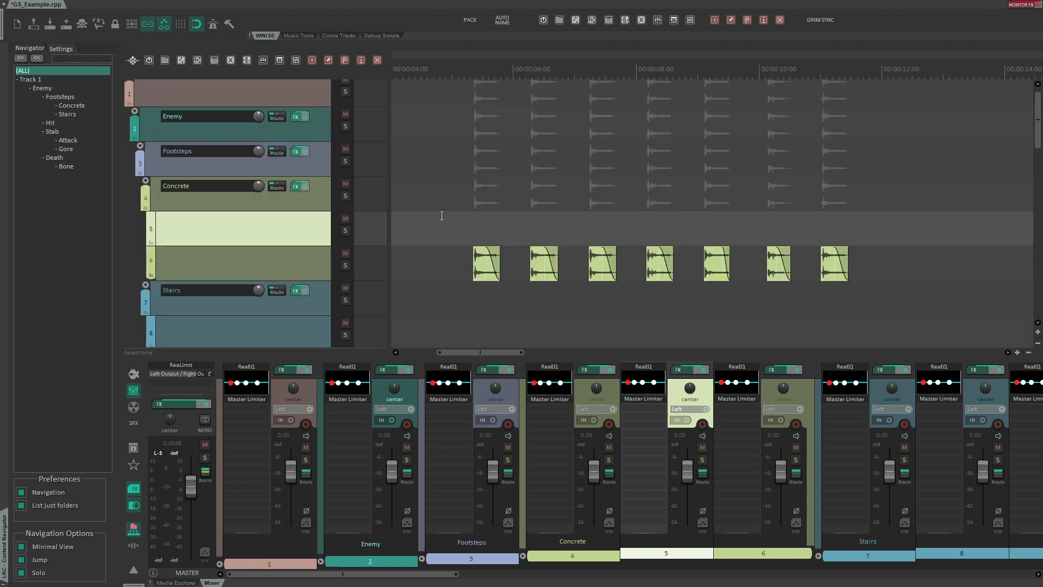
click(472, 23)
drag(687, 51, 452, 53)
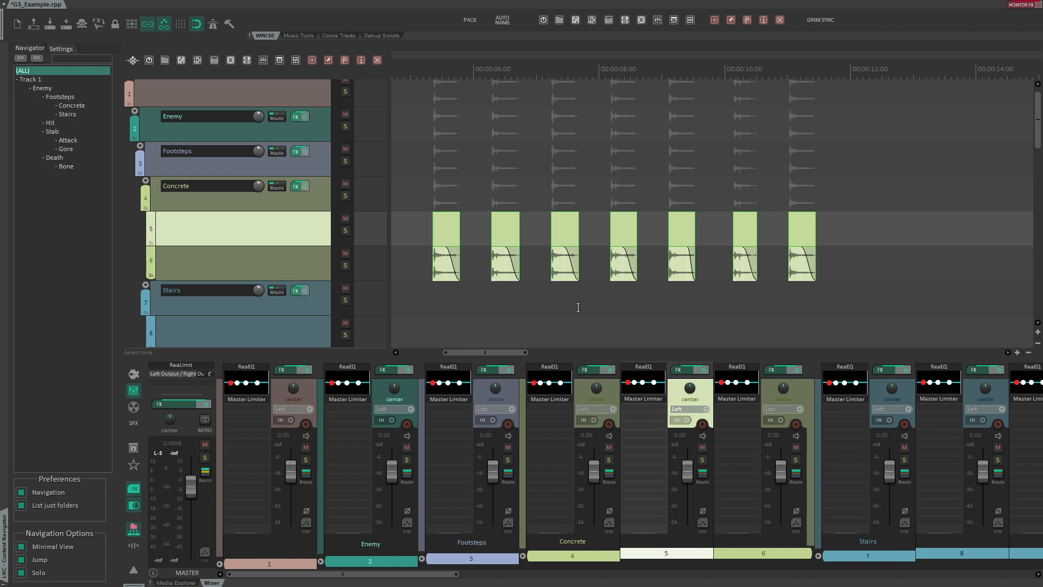
- Auto-name the Concrete render blocks
click(503, 20)
drag(442, 54, 585, 176)
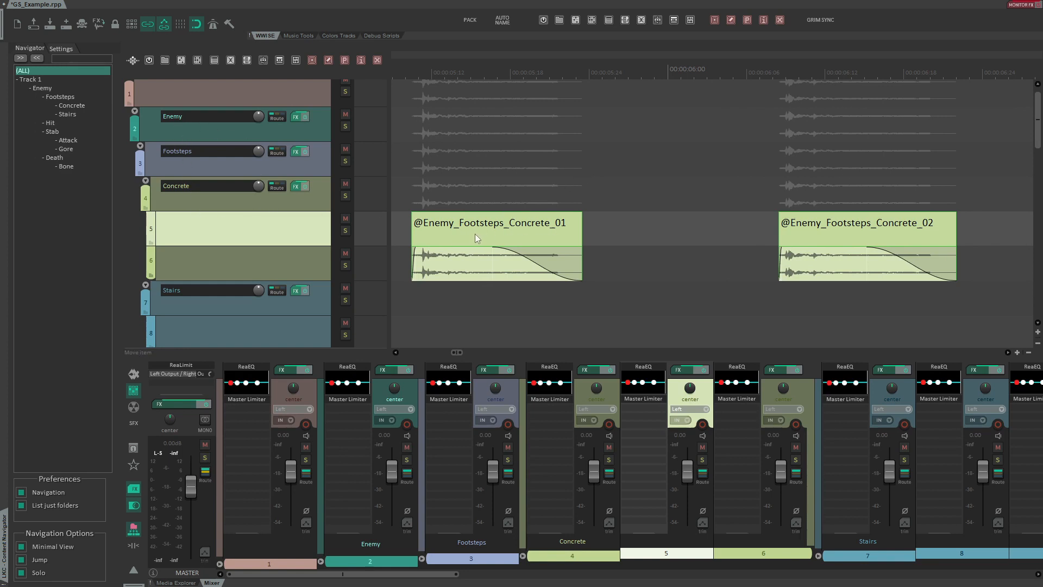
scroll(475, 233, down, 5)
click(455, 226)
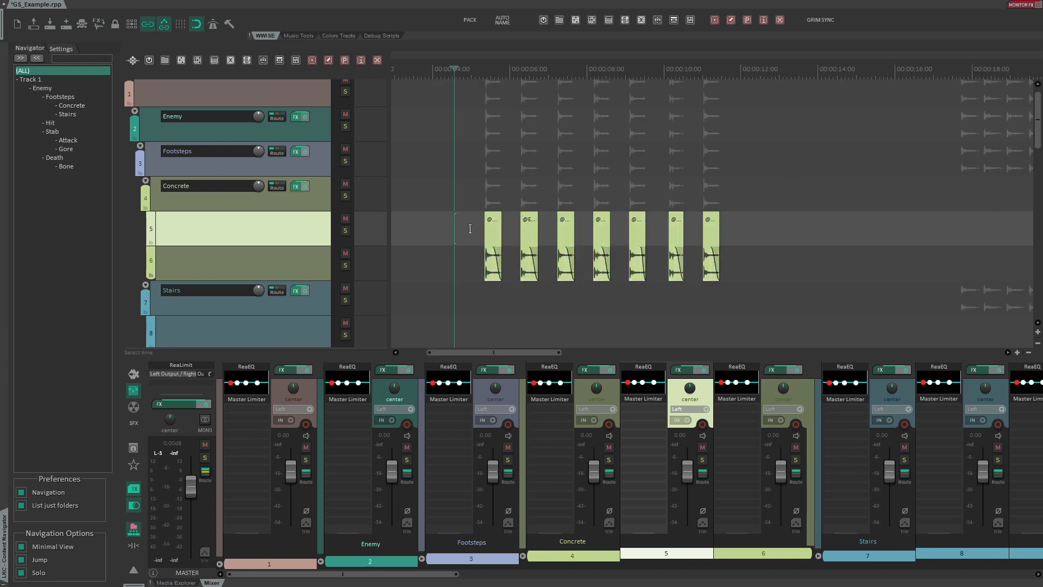
- Create a region named SFX spanning a time selection around the Concrete blocks
drag(411, 225, 782, 169)
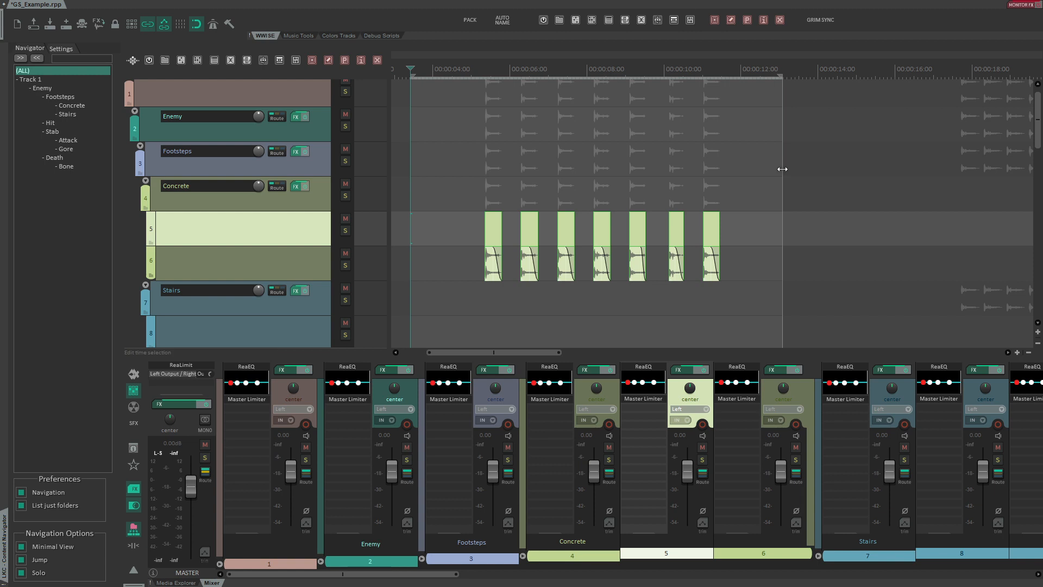
click(715, 20)
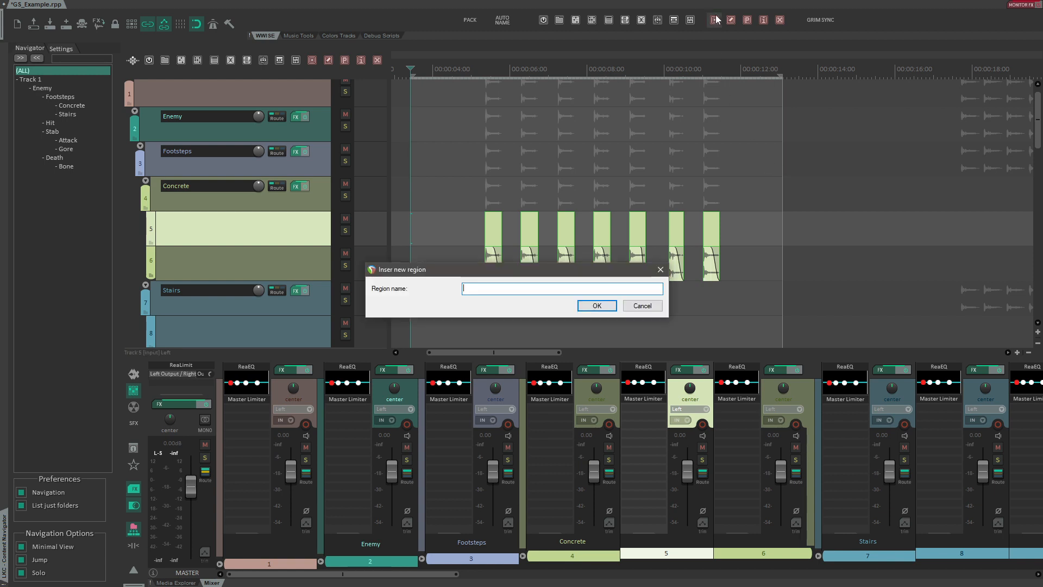
text(SFX)
key(Return)
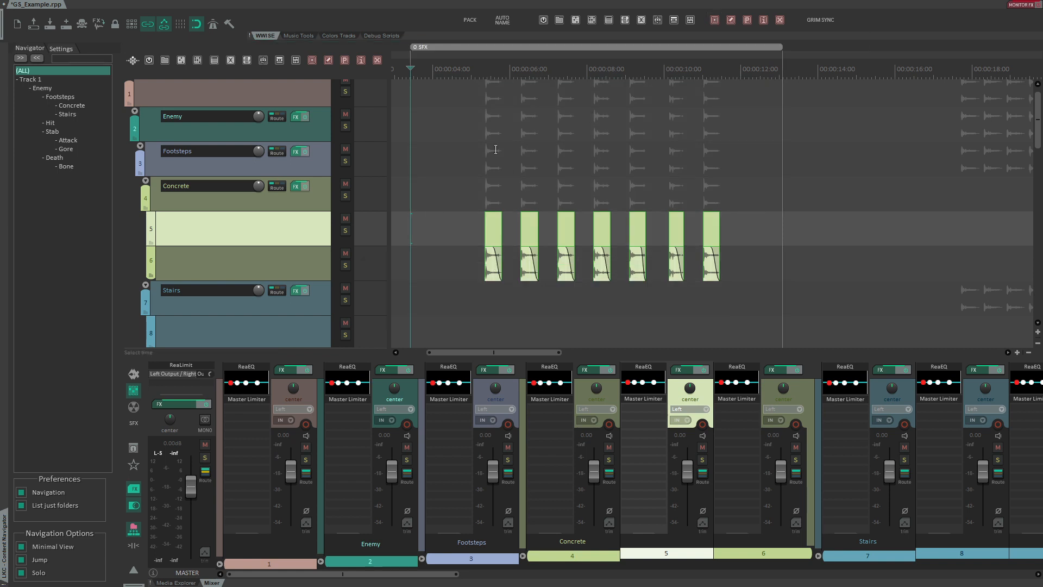
- Create a nested region named Foley over a slightly shorter time selection around the Concrete blocks
drag(457, 150, 737, 152)
click(715, 20)
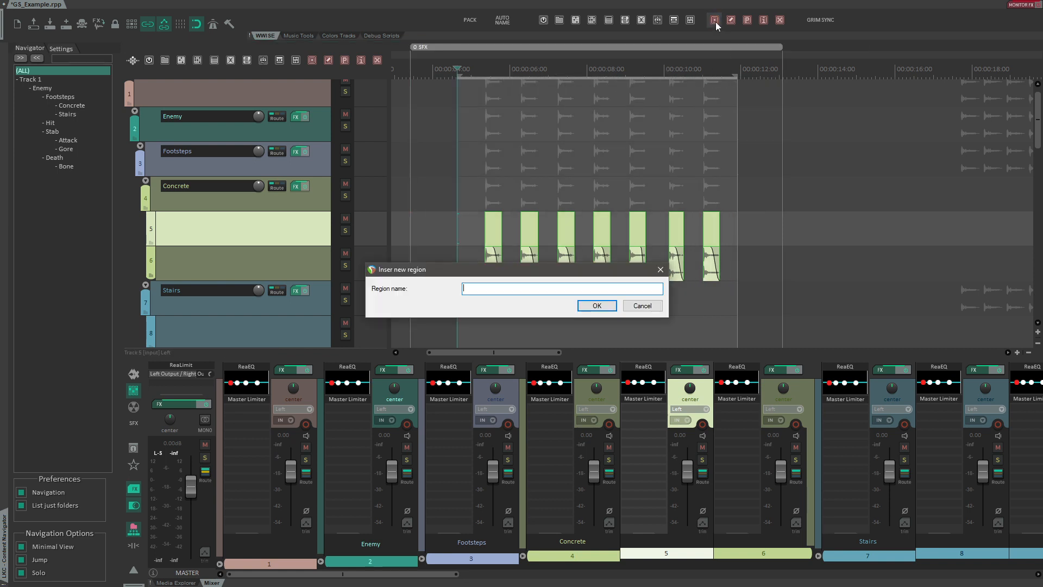
text(Foley)
key(Return)
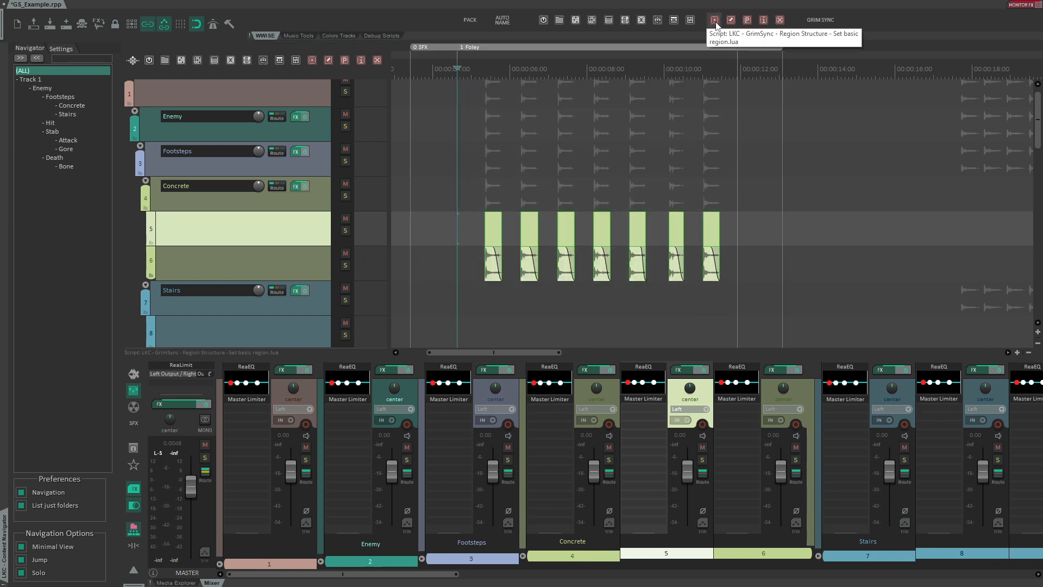
- Re-run auto naming on the Concrete blocks so their names include the SFX and Foley regions
drag(642, 76, 641, 98)
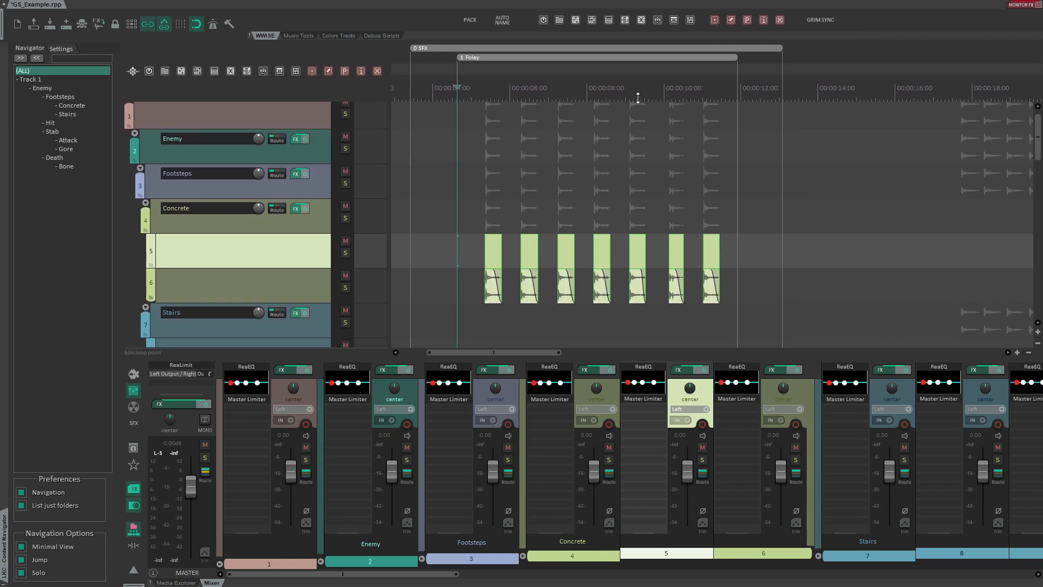
scroll(459, 114, up, 3)
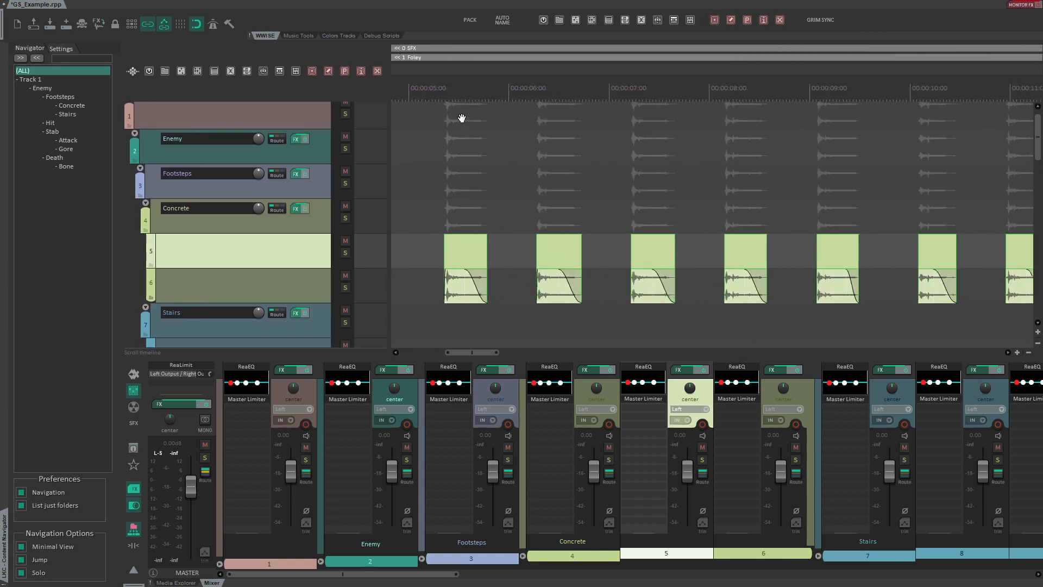
drag(427, 109, 847, 207)
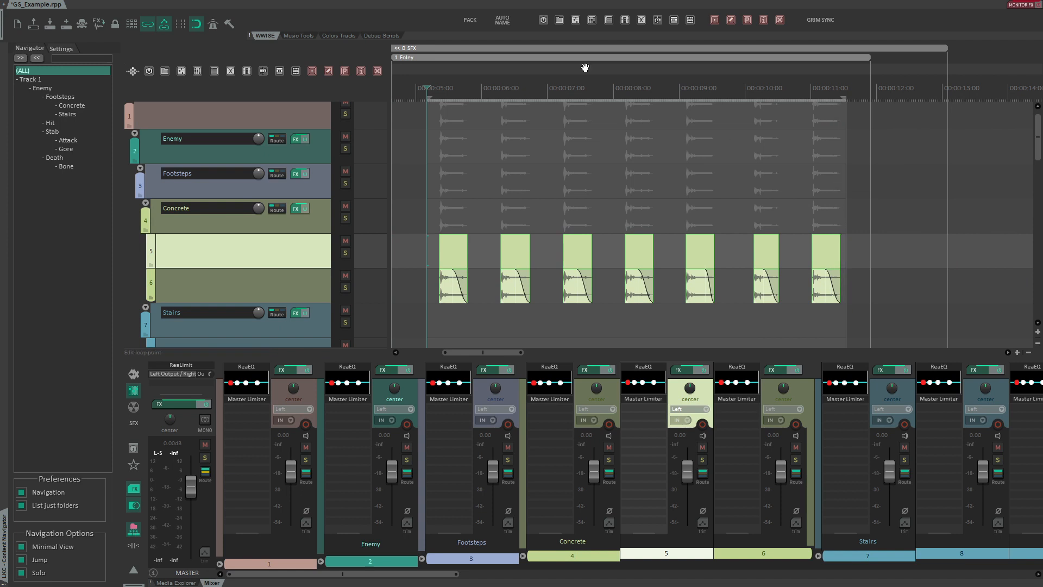
click(503, 23)
scroll(517, 163, up, 8)
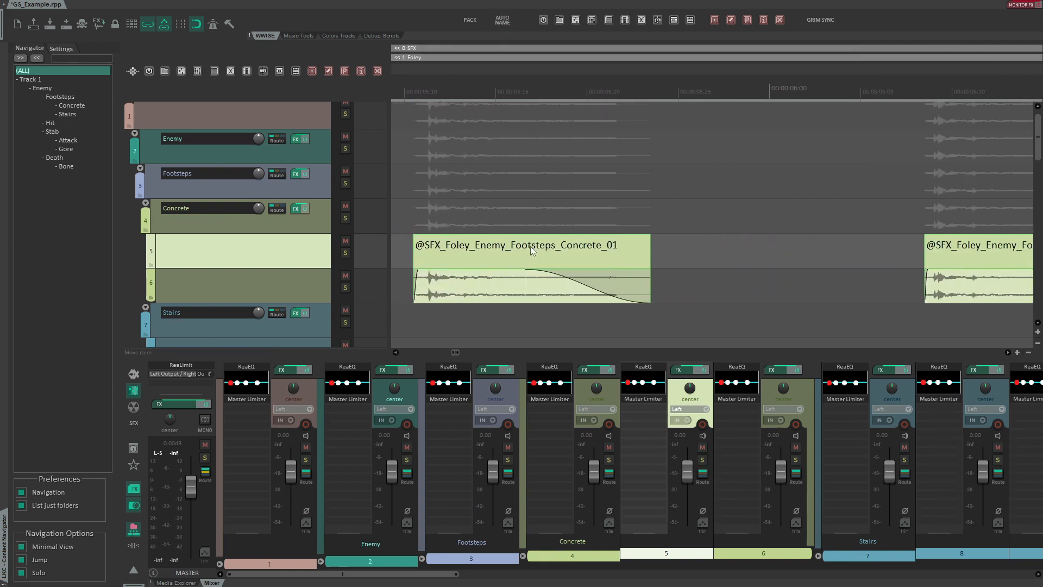
scroll(546, 58, down, 8)
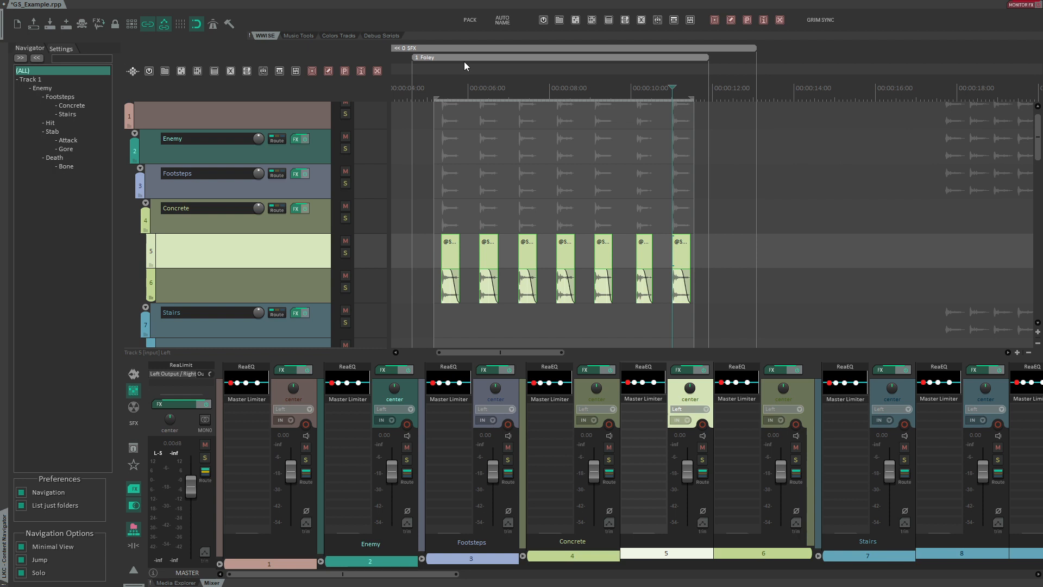
- Set the SFX region as a work unit and the Foley region as a virtual folder
click(373, 142)
drag(427, 81, 499, 73)
click(456, 121)
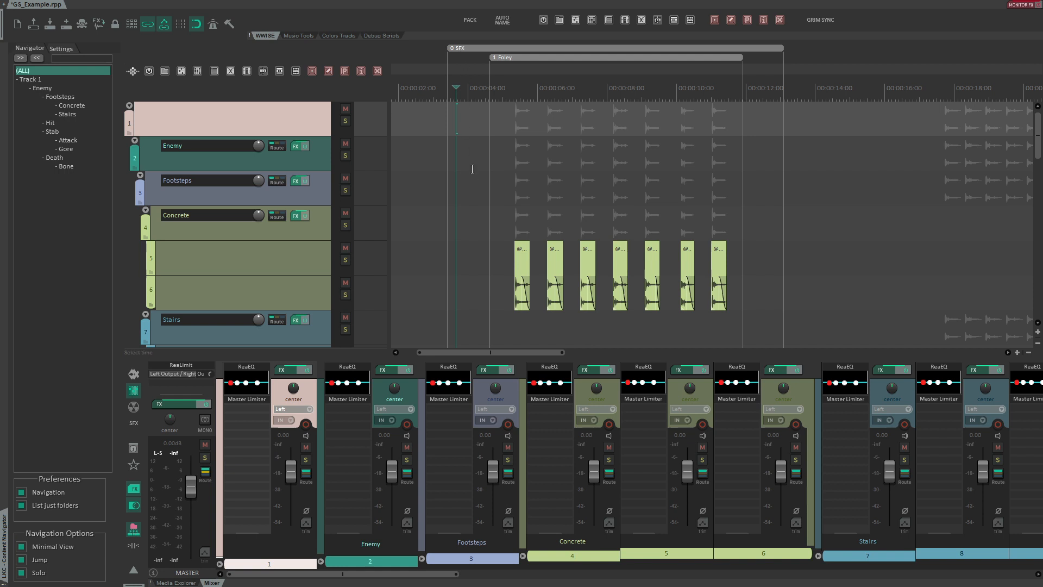
click(532, 48)
click(531, 133)
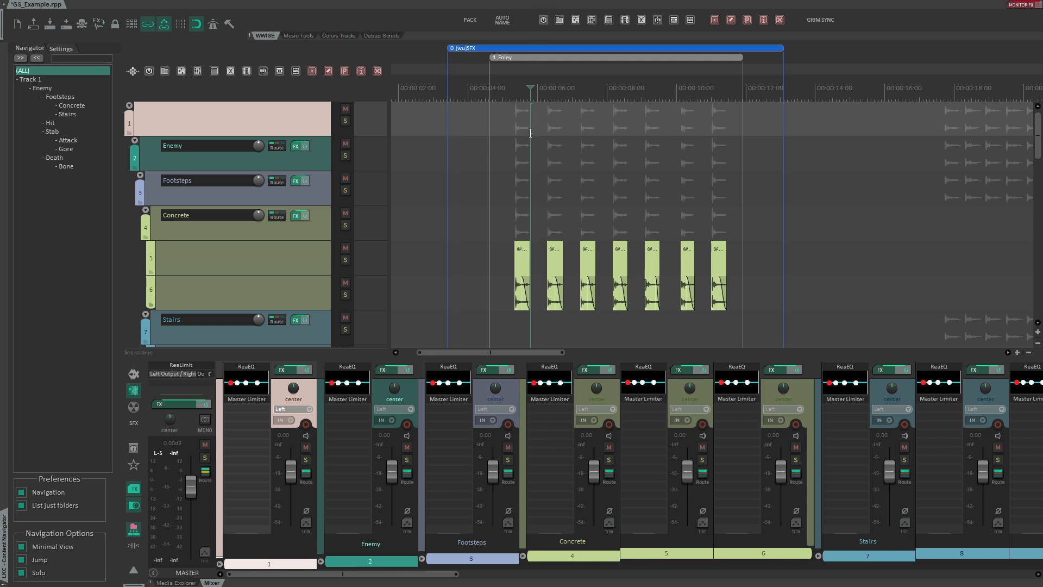
click(559, 20)
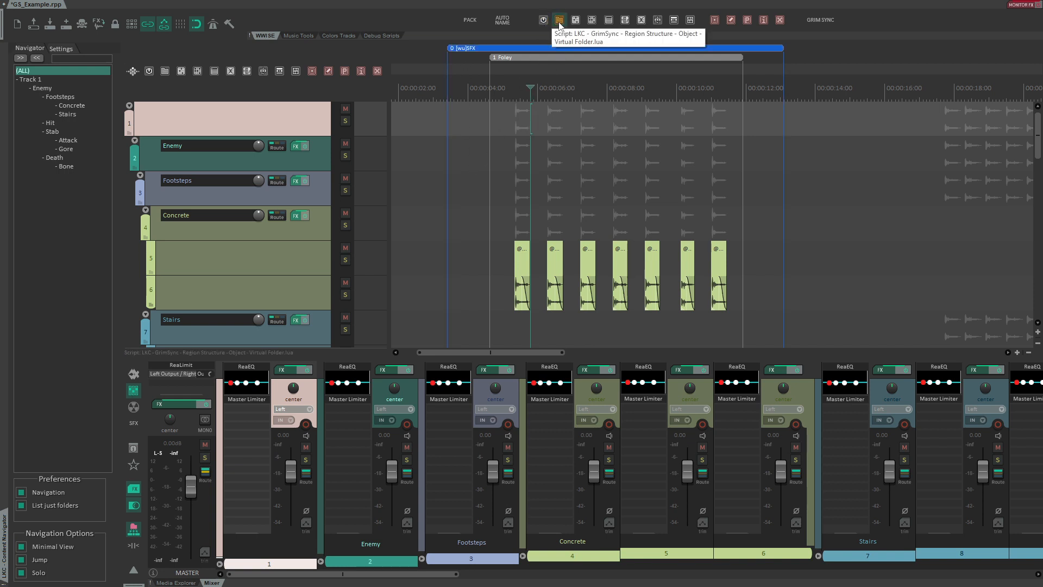
- Make the Enemy track an actor-mixer
click(182, 155)
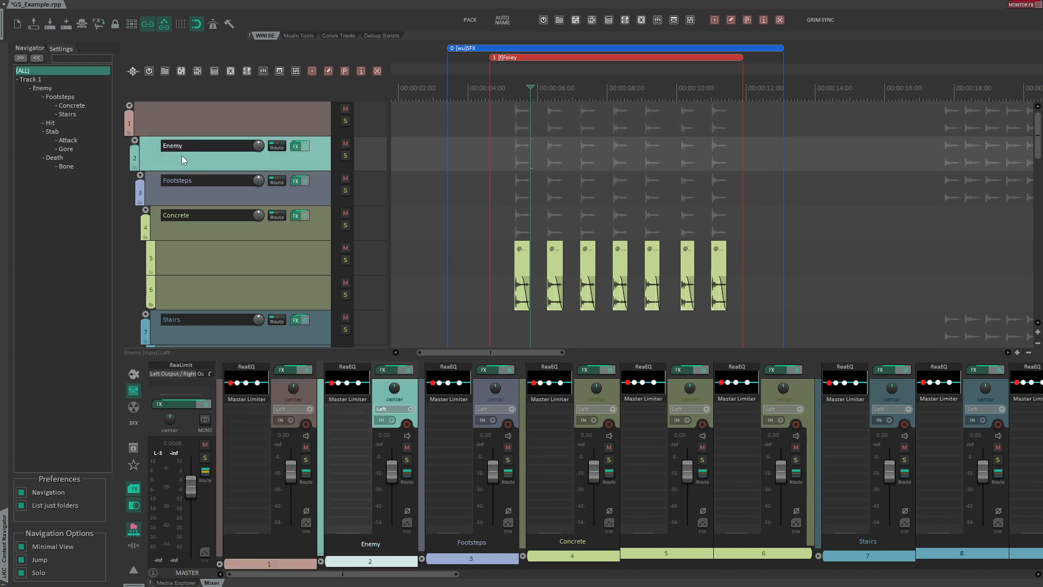
click(182, 71)
- Make the Footsteps track a blend container and the Concrete track a random container
click(185, 185)
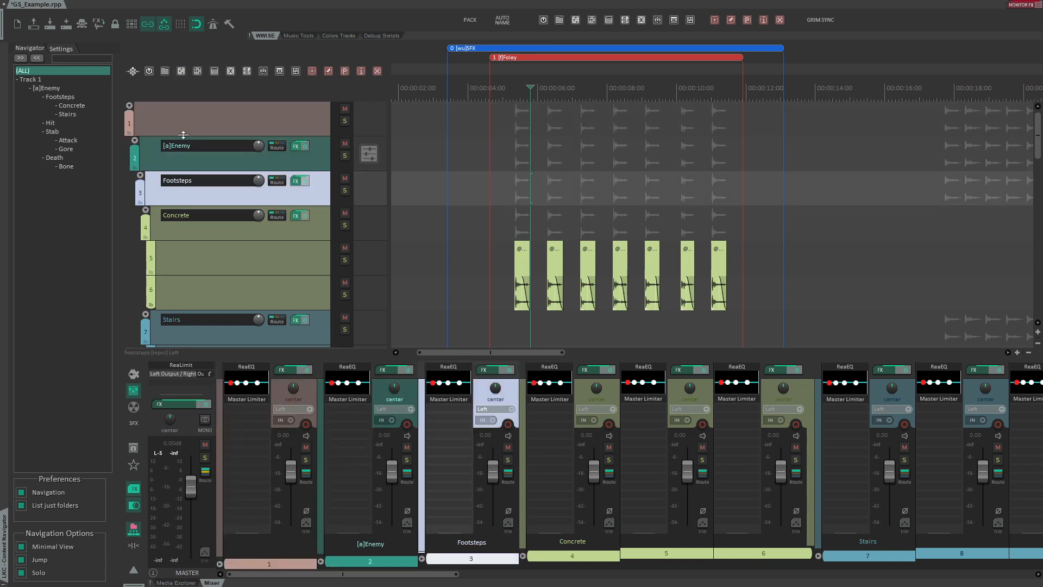
click(197, 72)
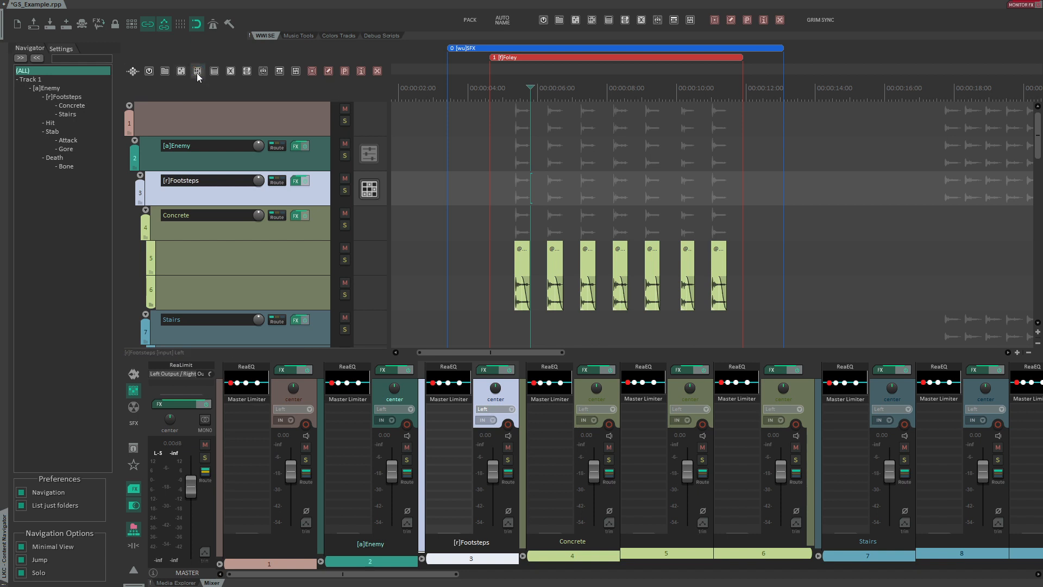
click(231, 71)
click(195, 225)
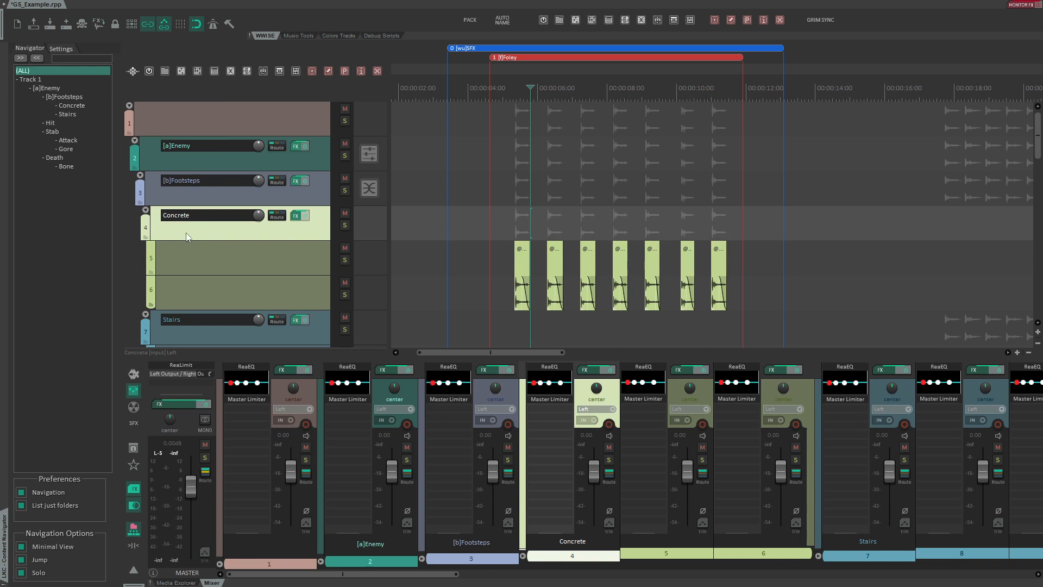
click(197, 71)
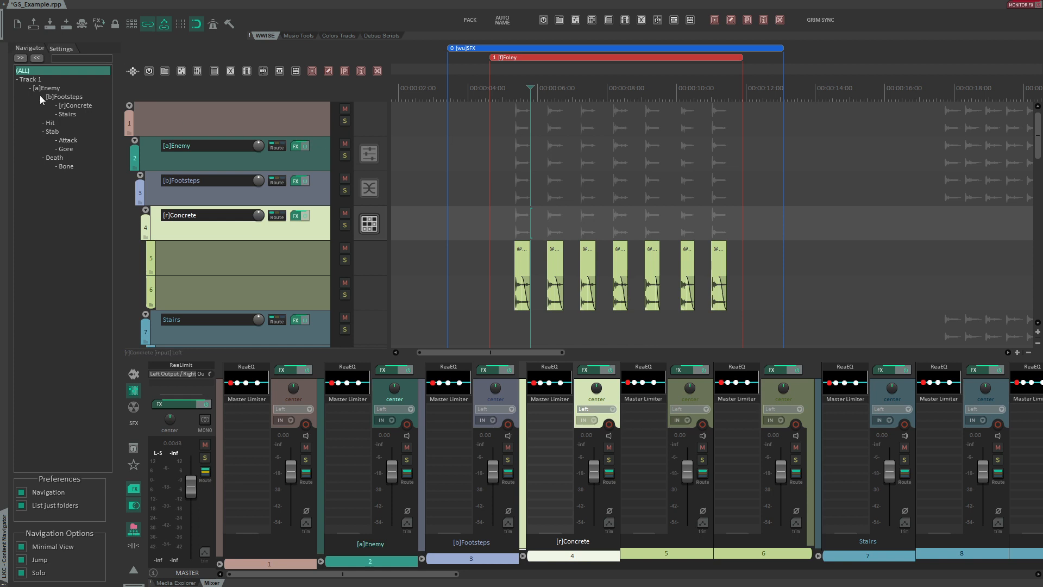
- Jump to the Stairs folder and pack its footstep items into named render blocks
click(69, 113)
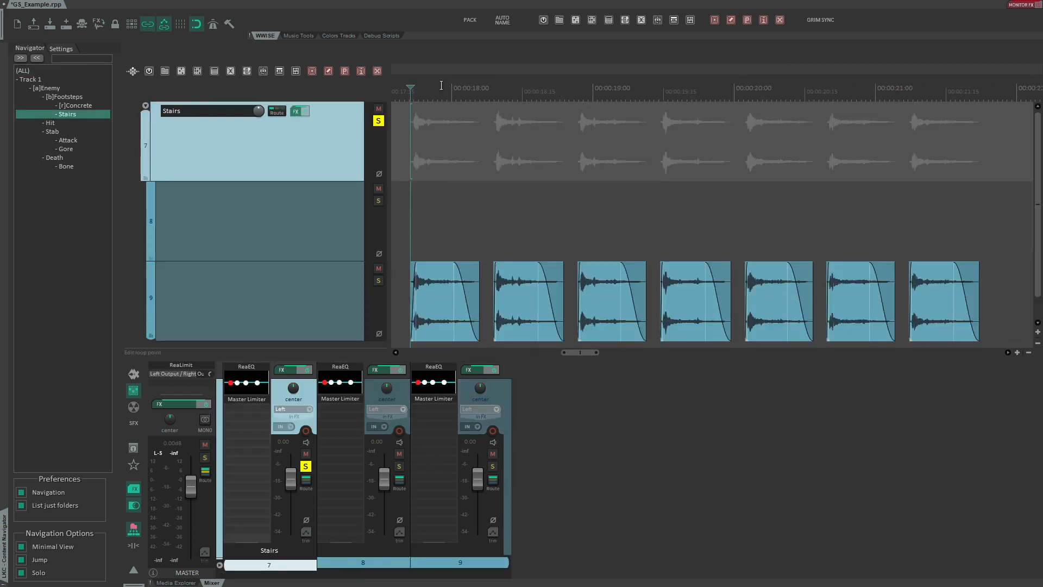
scroll(436, 24, down, 5)
drag(414, 241, 689, 323)
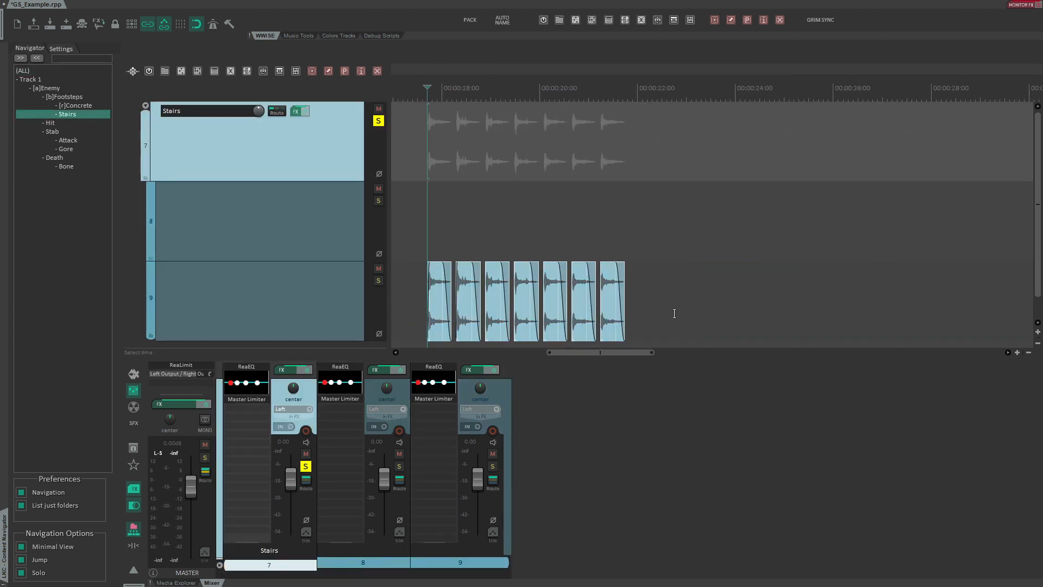
key(ctrl+g)
click(590, 231)
scroll(479, 144, up, 8)
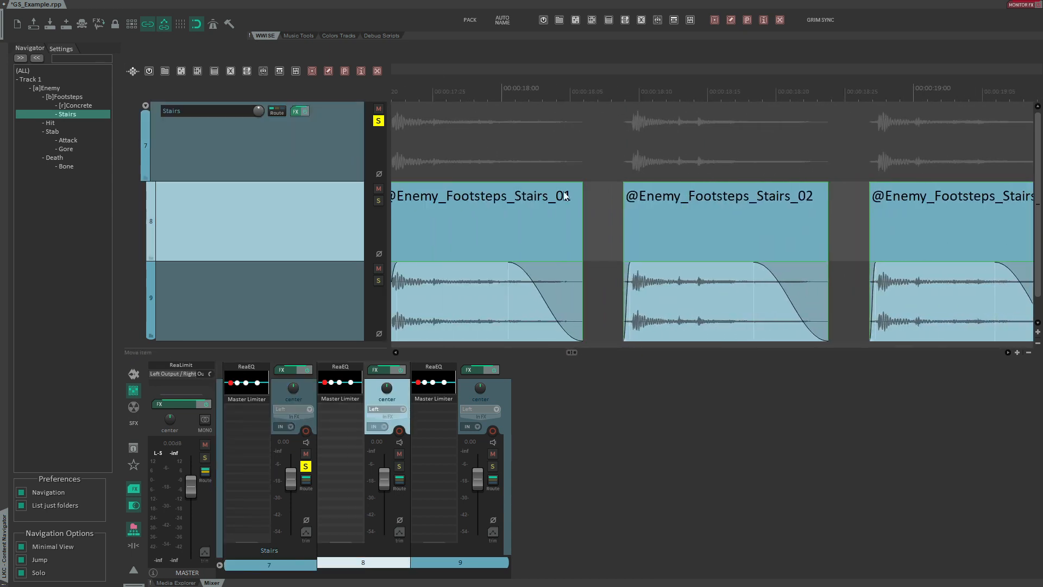
- Extend the SFX and Foley regions so they also cover the Stairs blocks
scroll(547, 193, down, 4)
drag(472, 88, 495, 20)
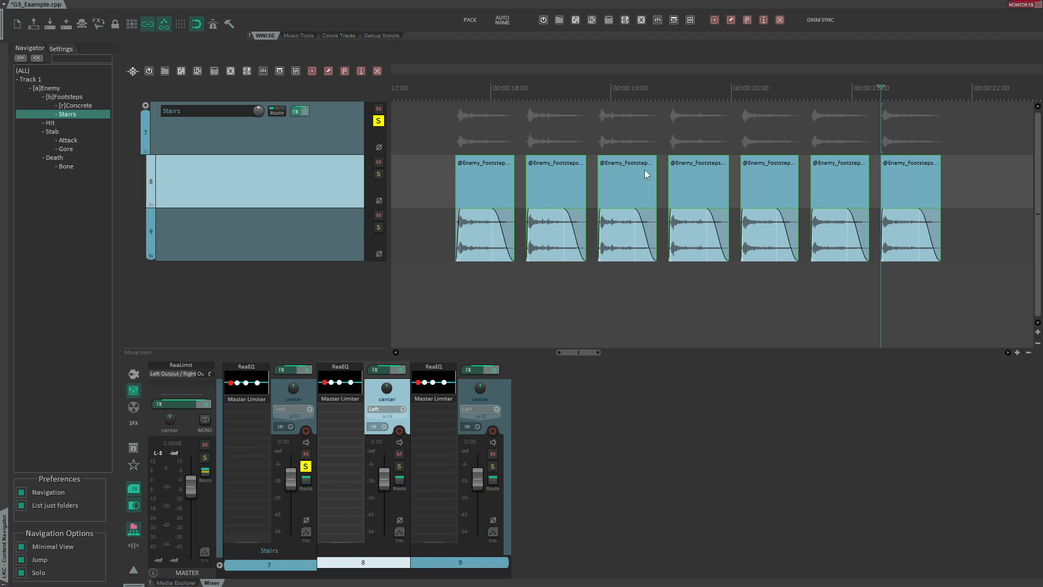
drag(440, 88, 496, 3)
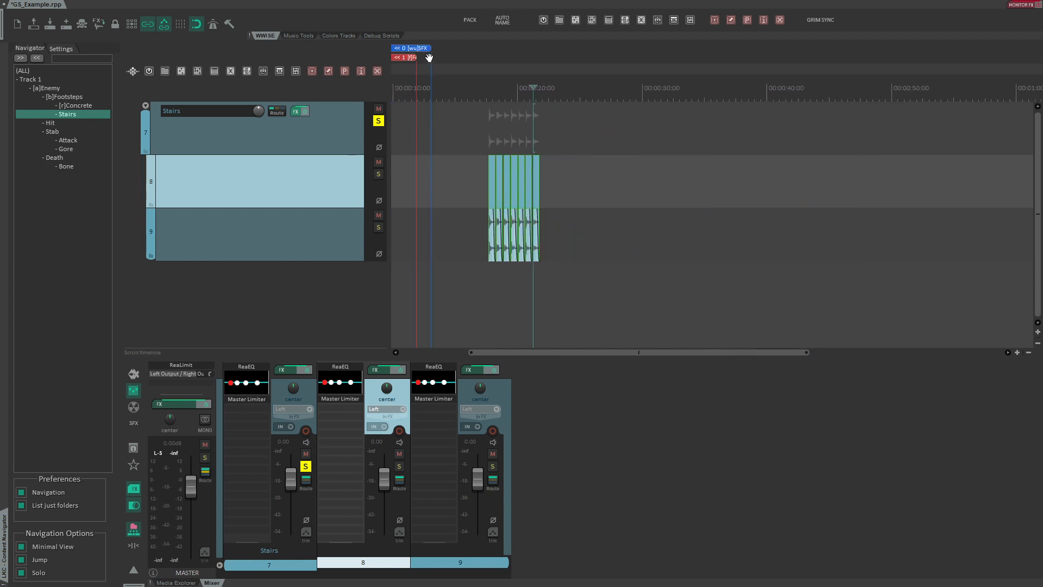
drag(428, 48, 614, 48)
drag(416, 57, 567, 61)
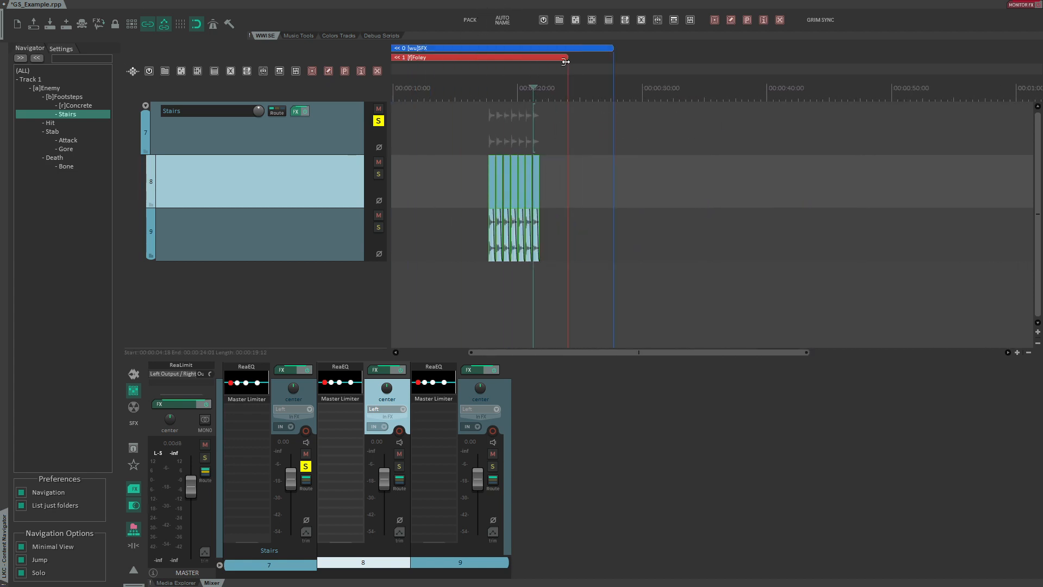
drag(493, 89, 434, 156)
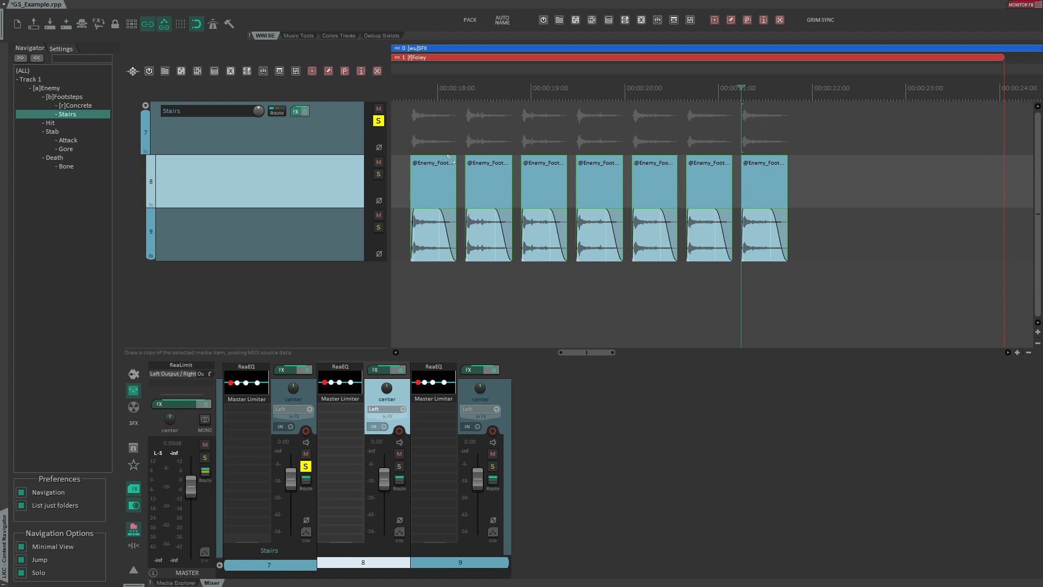
- Auto-name the Stairs render blocks within a time selection around them
click(503, 21)
click(653, 226)
drag(399, 163, 839, 164)
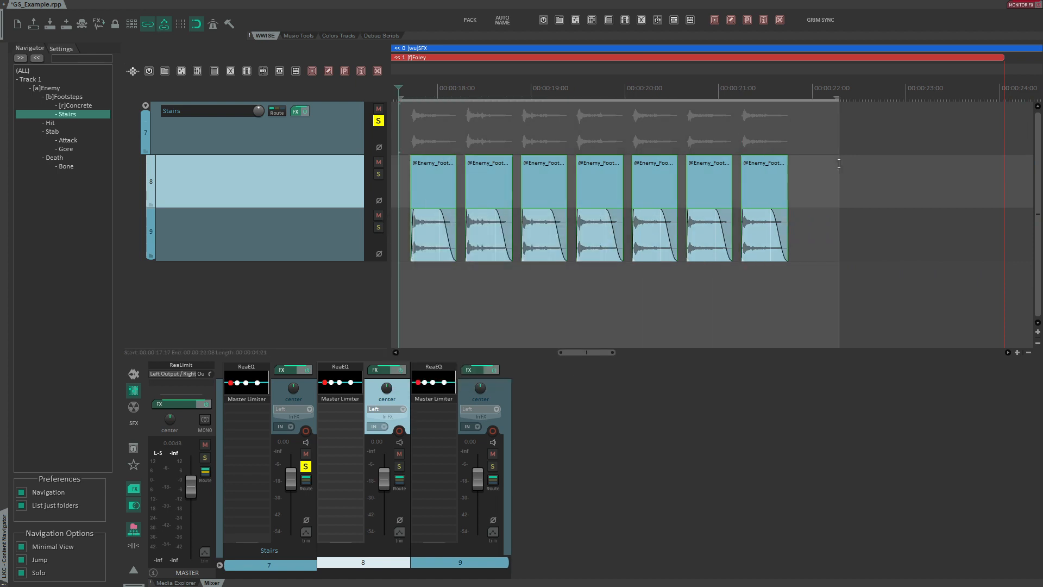
click(494, 20)
scroll(589, 186, up, 5)
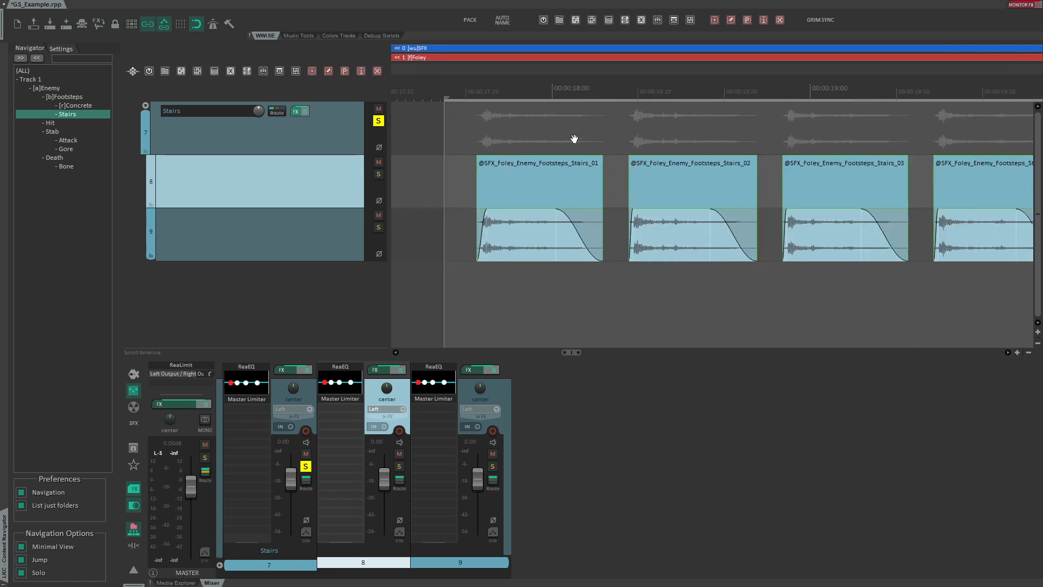
scroll(574, 139, down, 10)
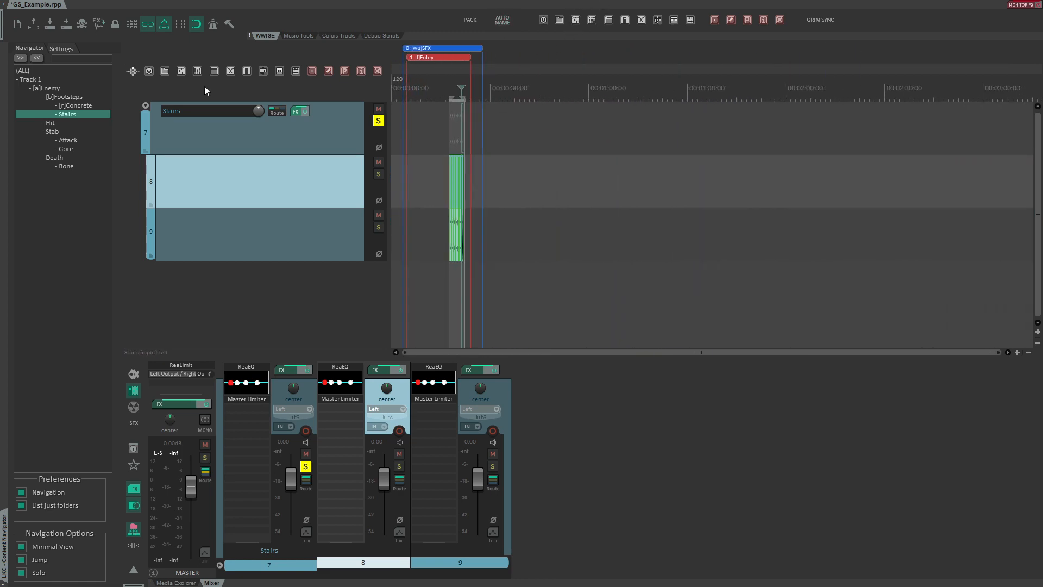
- Jump to the Footsteps folder in the navigator
click(69, 98)
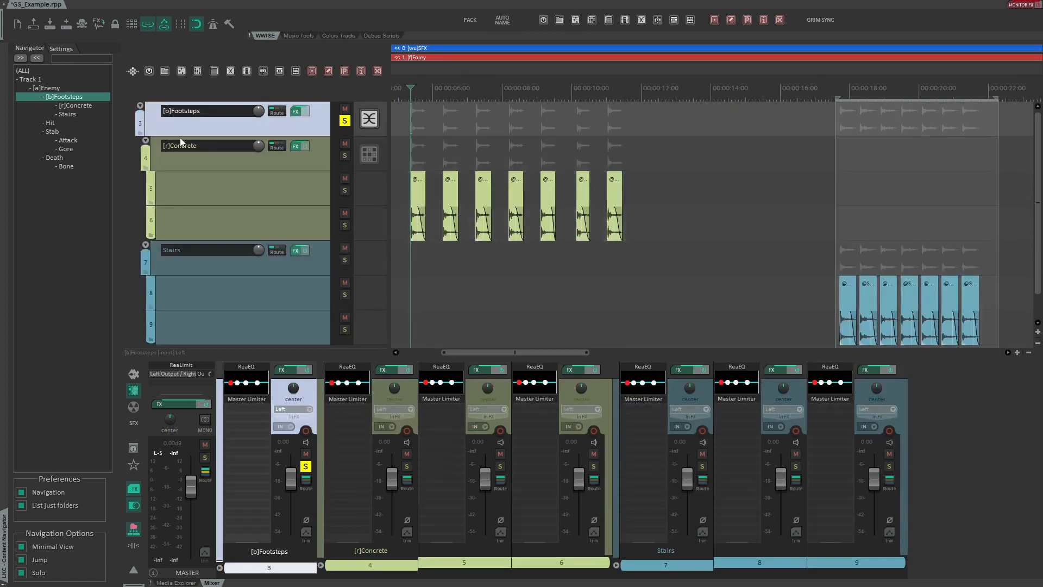
- Assign the random-container type to the Stairs folder track
click(427, 132)
scroll(418, 176, down, 2)
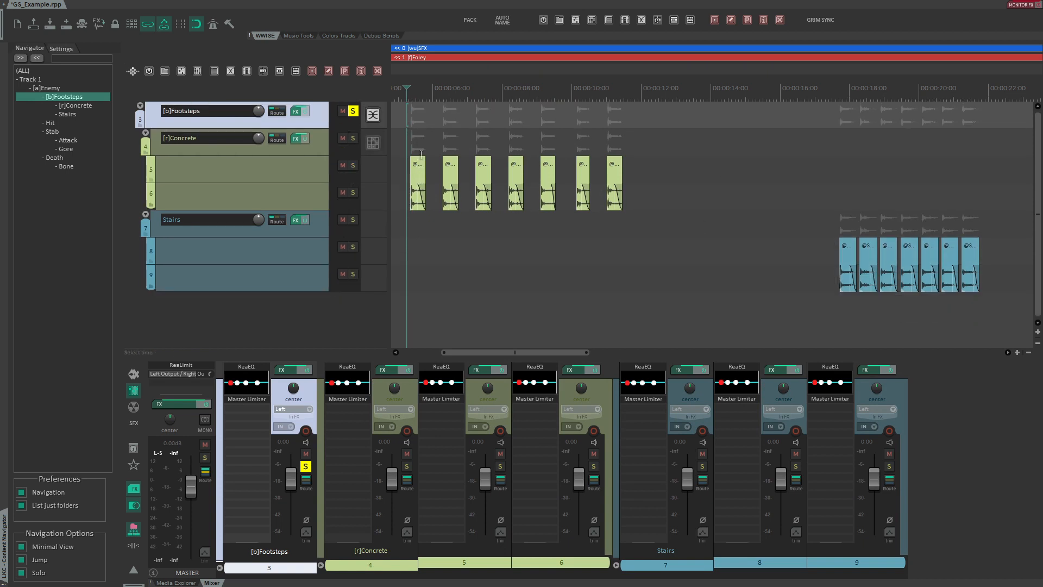
click(374, 143)
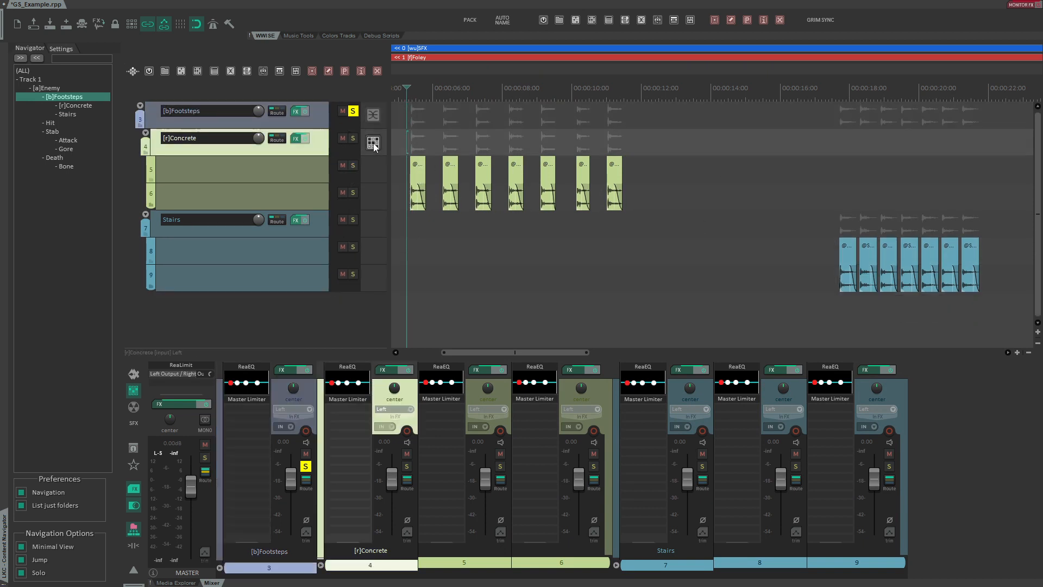
click(223, 232)
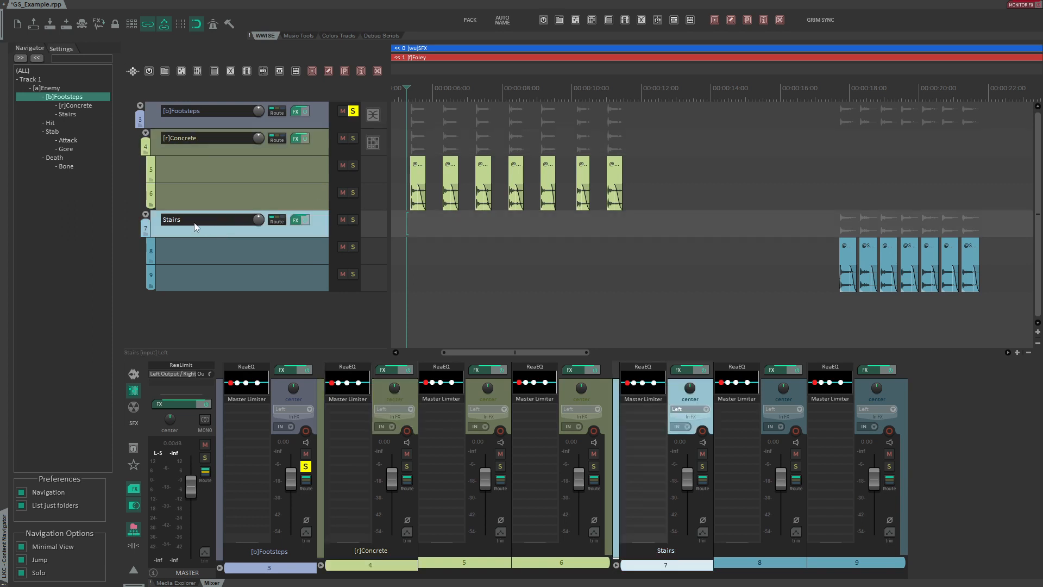
click(197, 77)
- Make a time selection spanning the Concrete and Stairs footstep blocks
scroll(454, 105, down, 3)
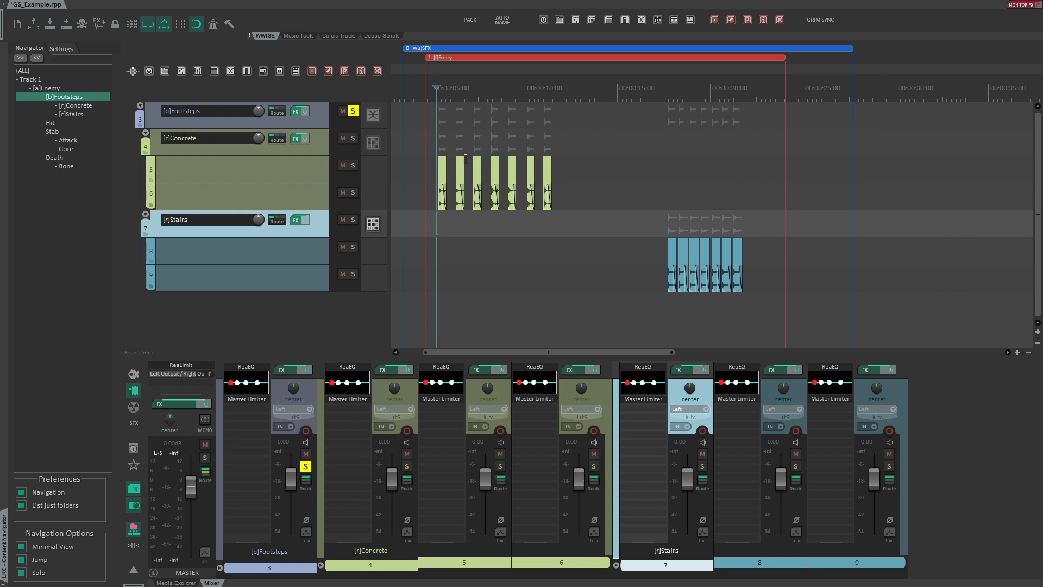
drag(418, 143, 770, 173)
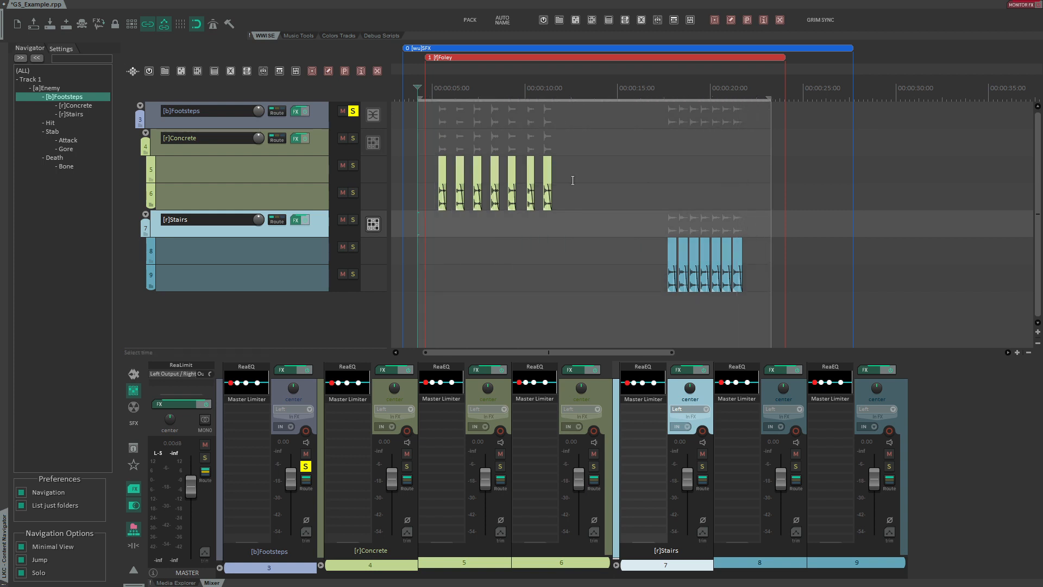
- Open the GRIM Manager and browse the asset list's Footsteps hierarchy and its Stairs and Concrete files
click(134, 374)
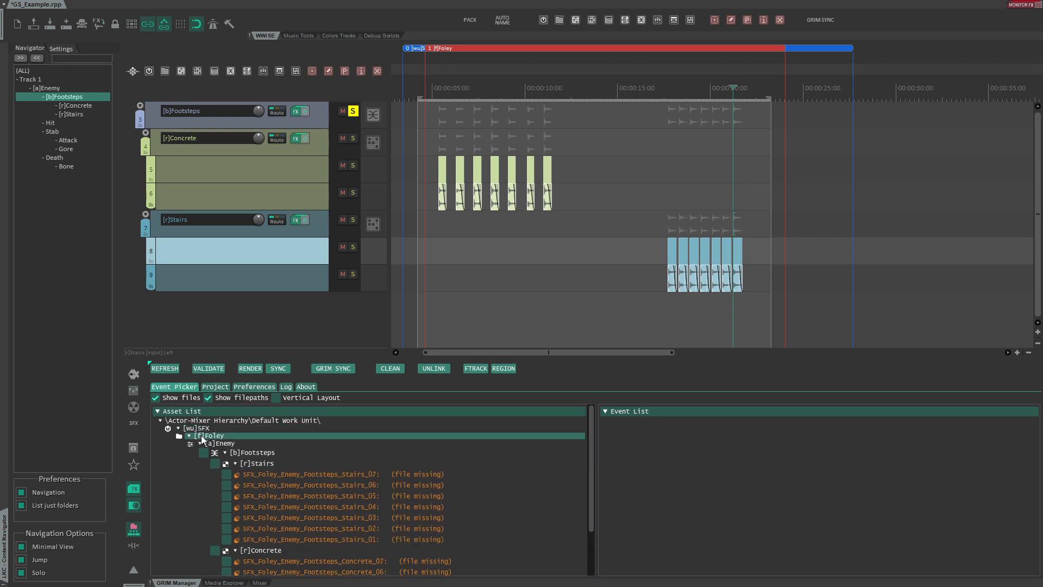
click(186, 422)
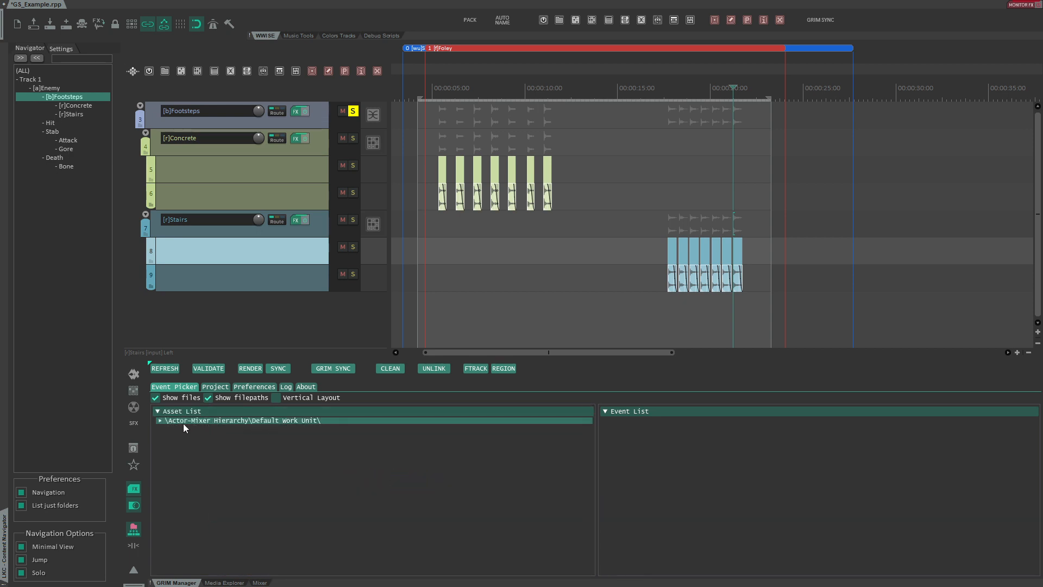
click(184, 422)
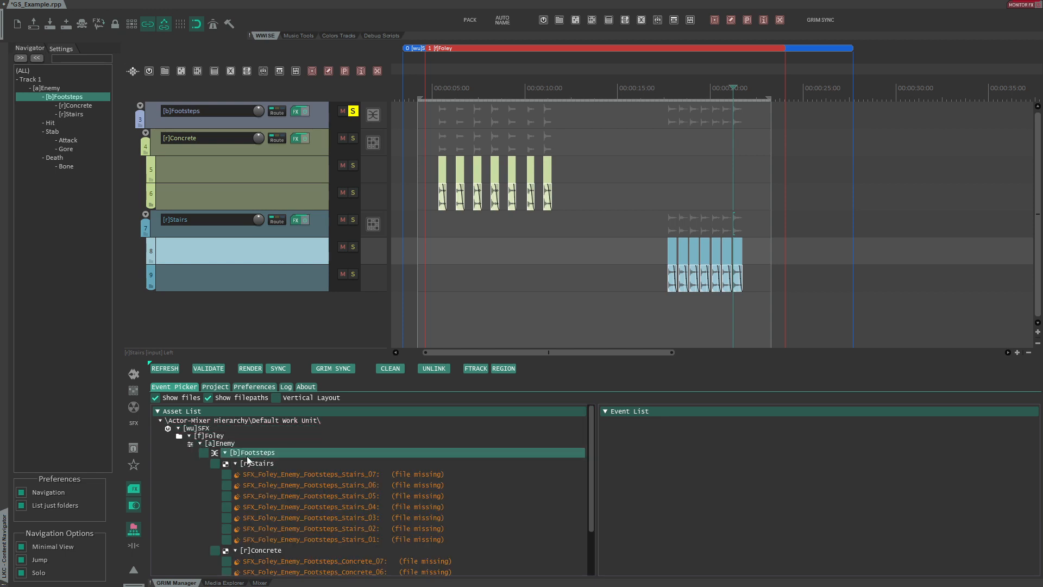
mouse_move(358, 474)
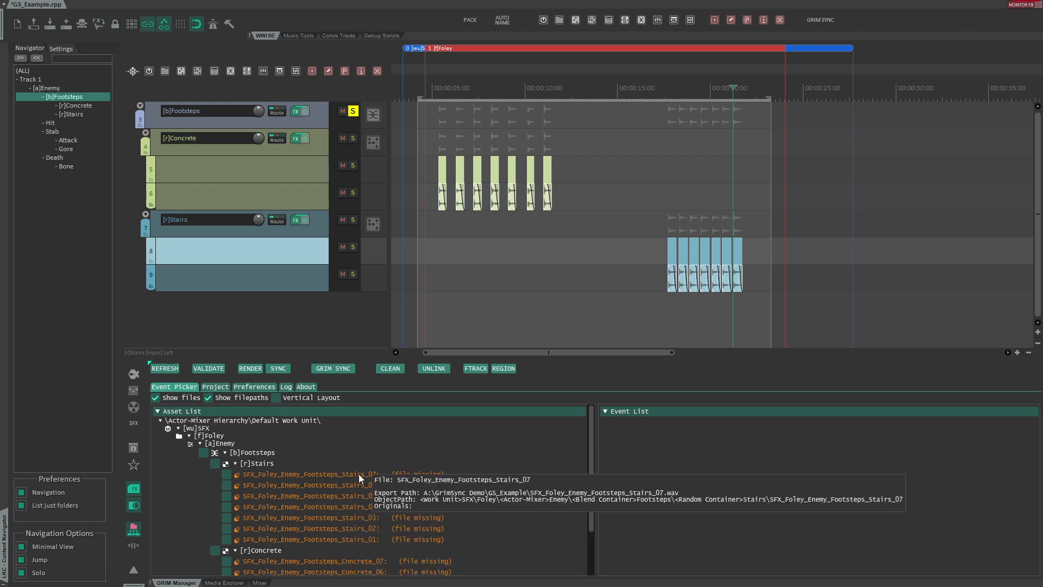
scroll(326, 477, down, 2)
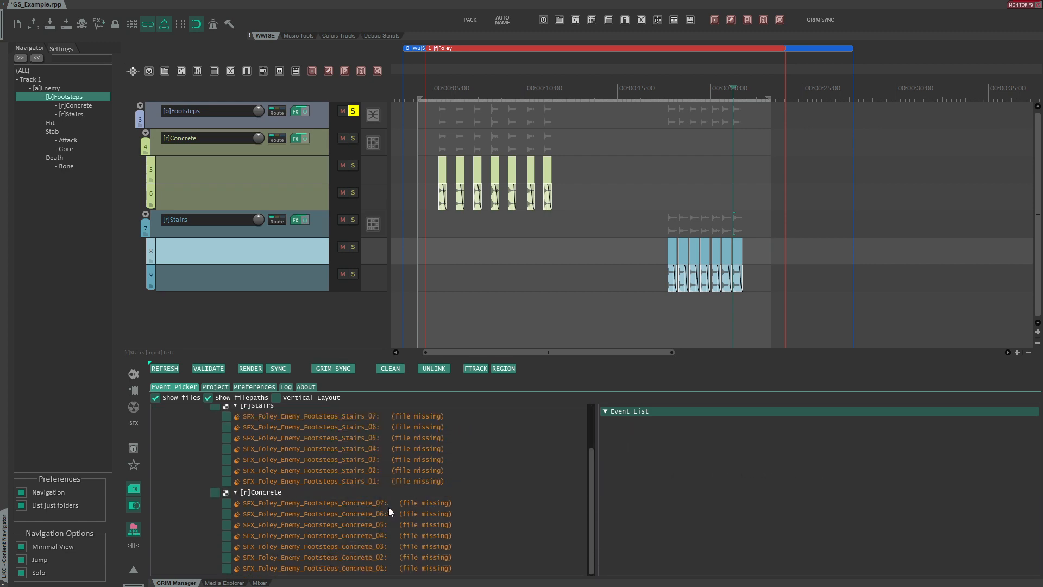
scroll(331, 498, up, 2)
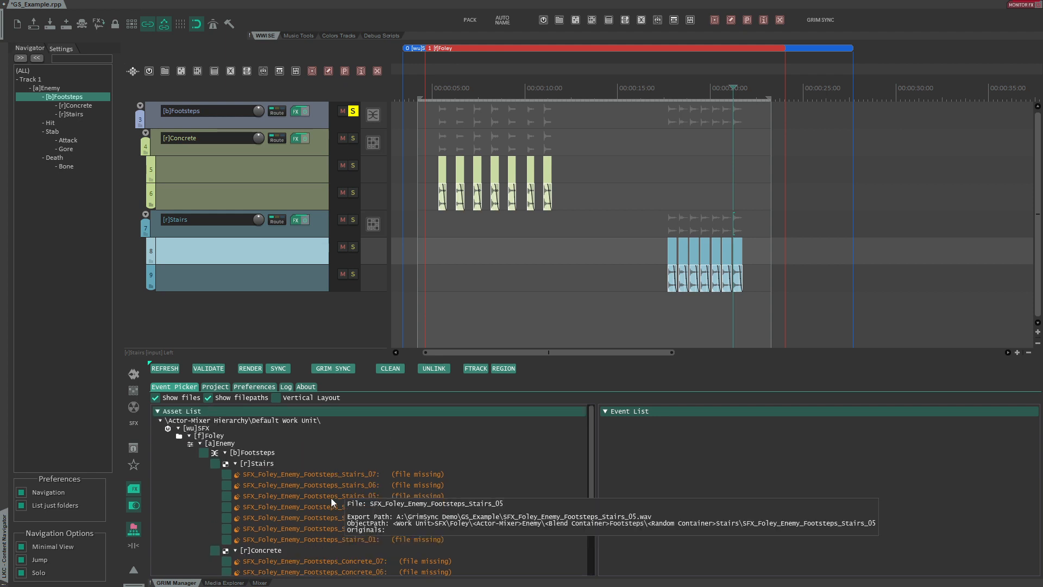
- Render the footstep assets from the GRIM Manager
click(249, 369)
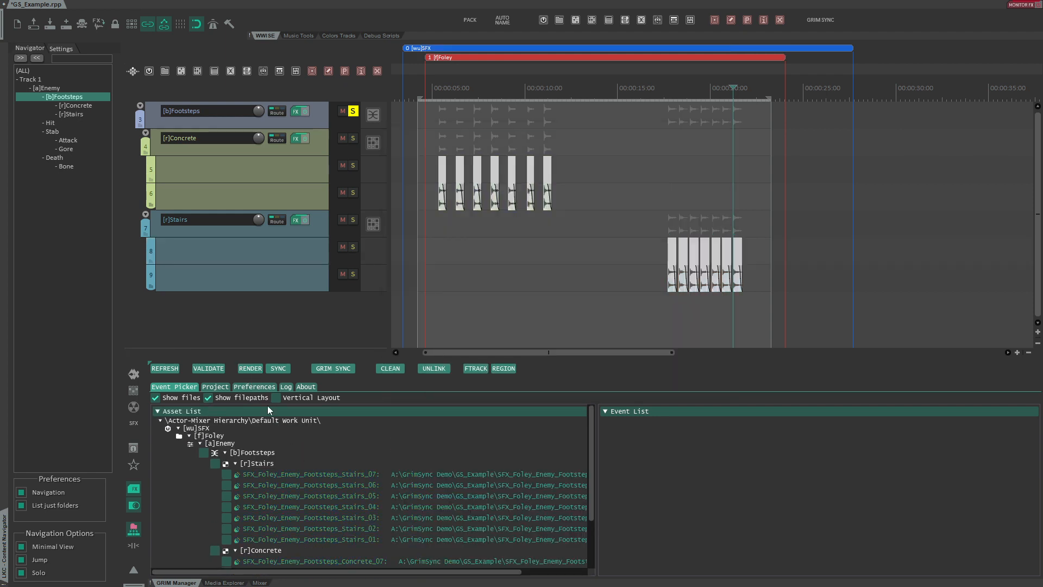
scroll(279, 478, down, 2)
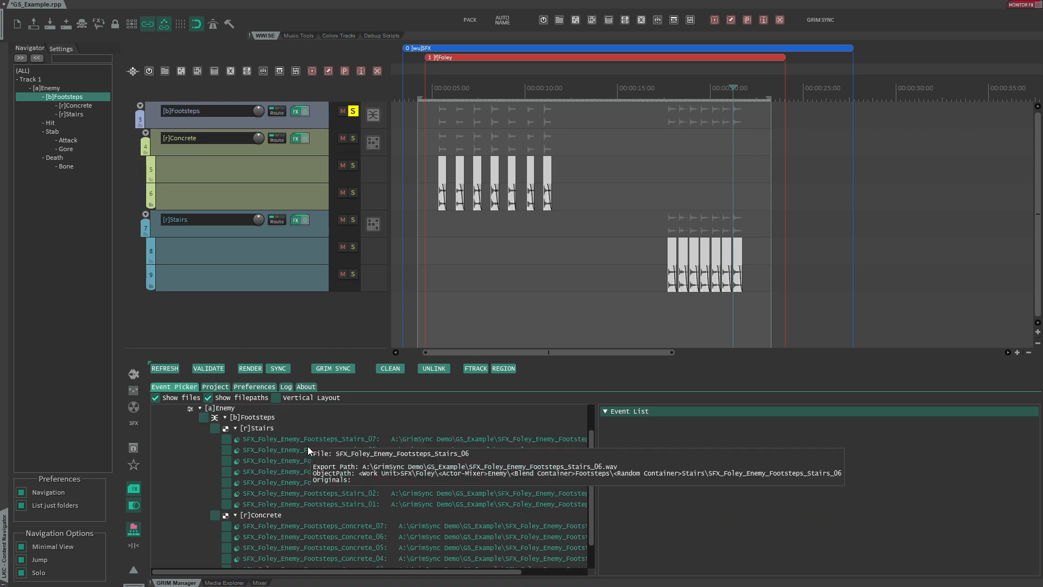
scroll(324, 454, down, 2)
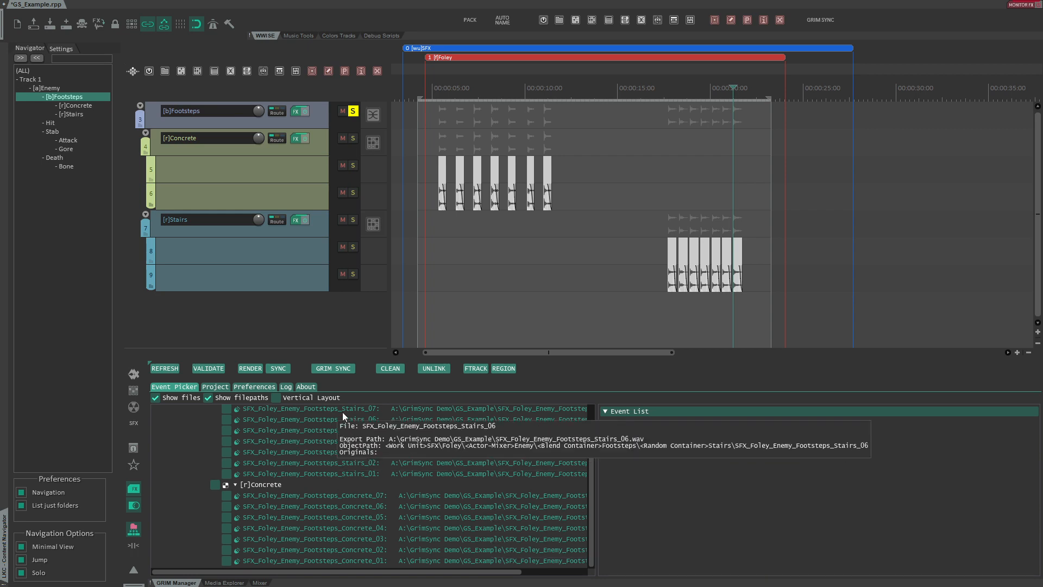
- Sync the rendered footstep assets into the Wwise project
click(292, 397)
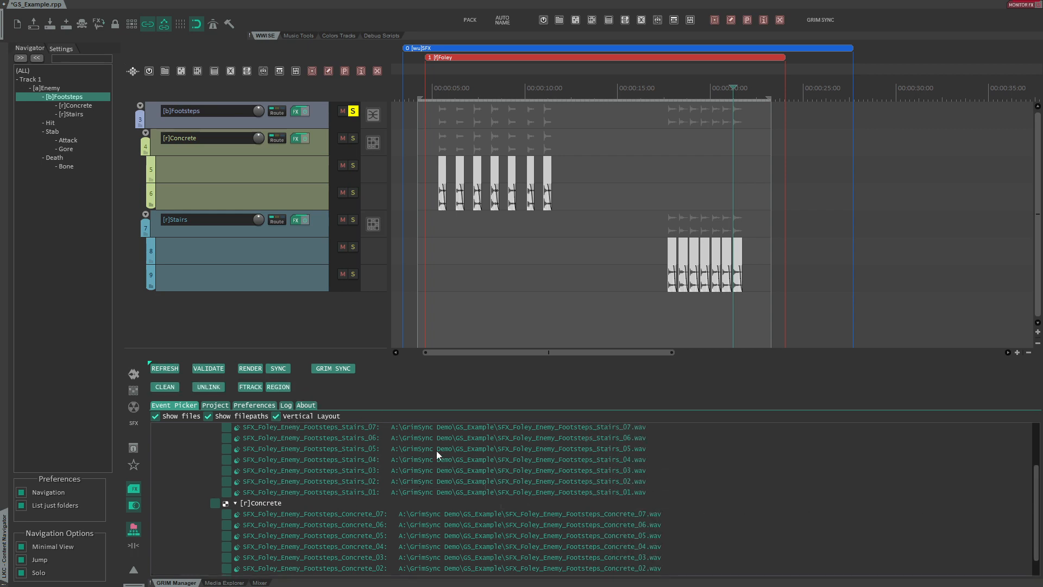
click(305, 417)
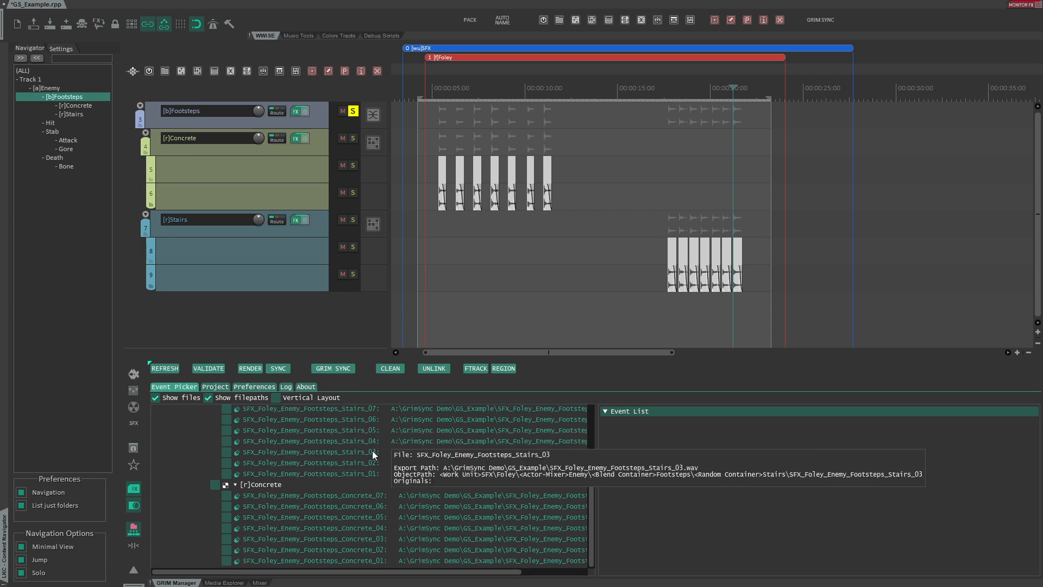
scroll(367, 453, up, 2)
scroll(349, 453, down, 2)
scroll(336, 451, up, 2)
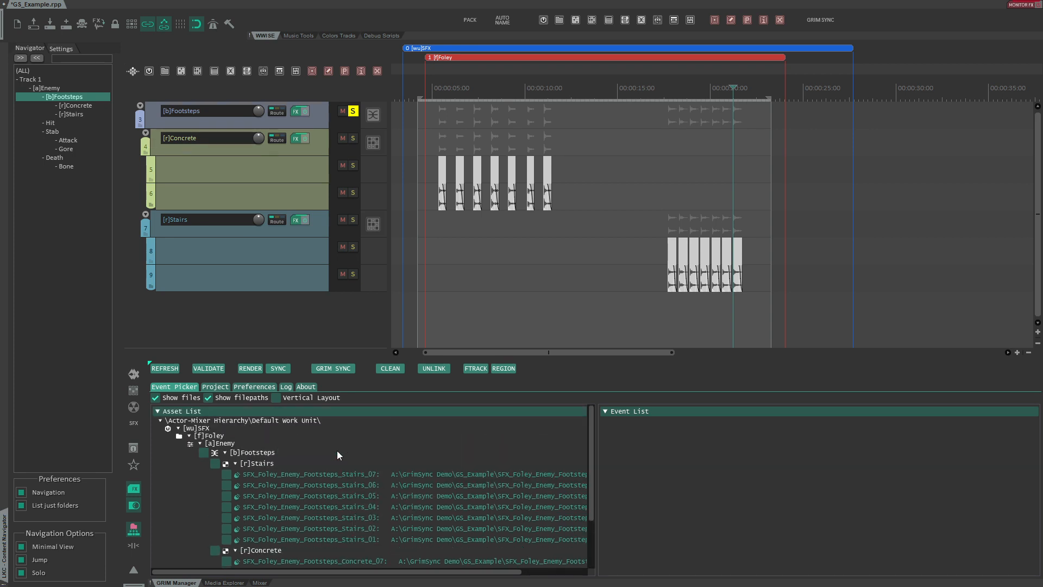
click(278, 368)
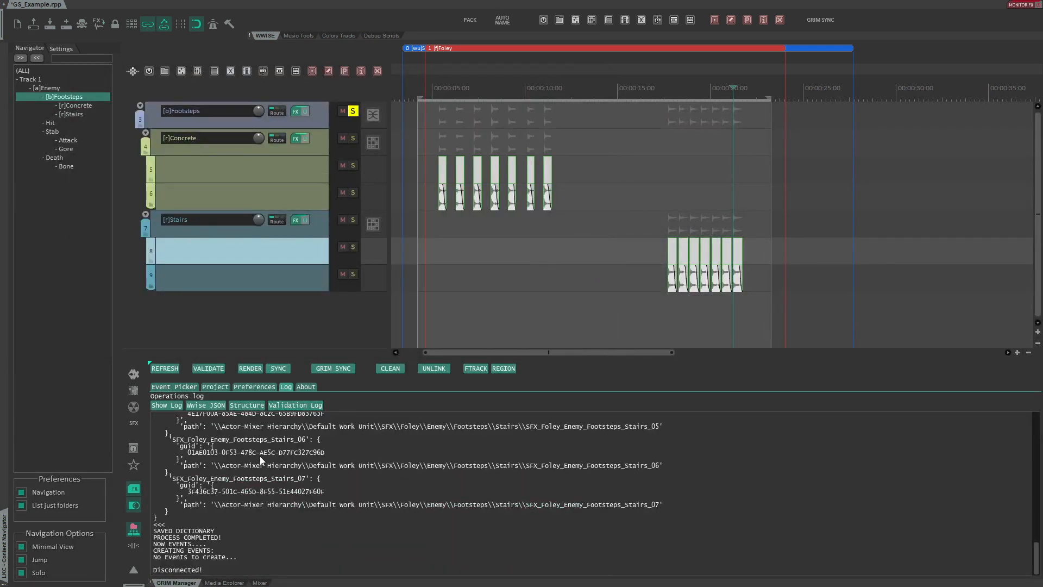
- Switch to Wwise and expand the Actor-Mixer hierarchy down to the Concrete and Stairs containers
key(alt+Tab)
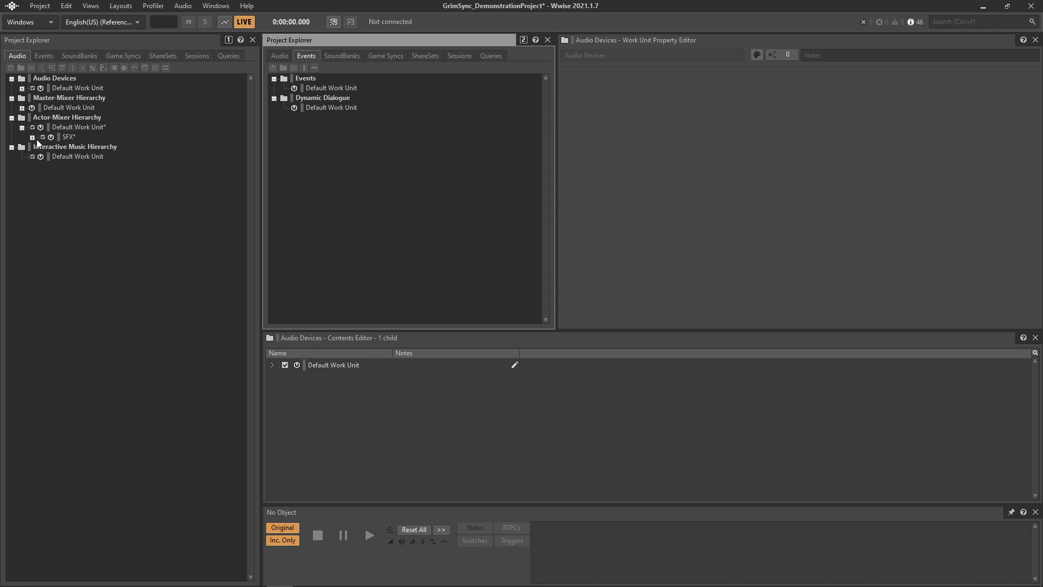
click(43, 146)
click(53, 156)
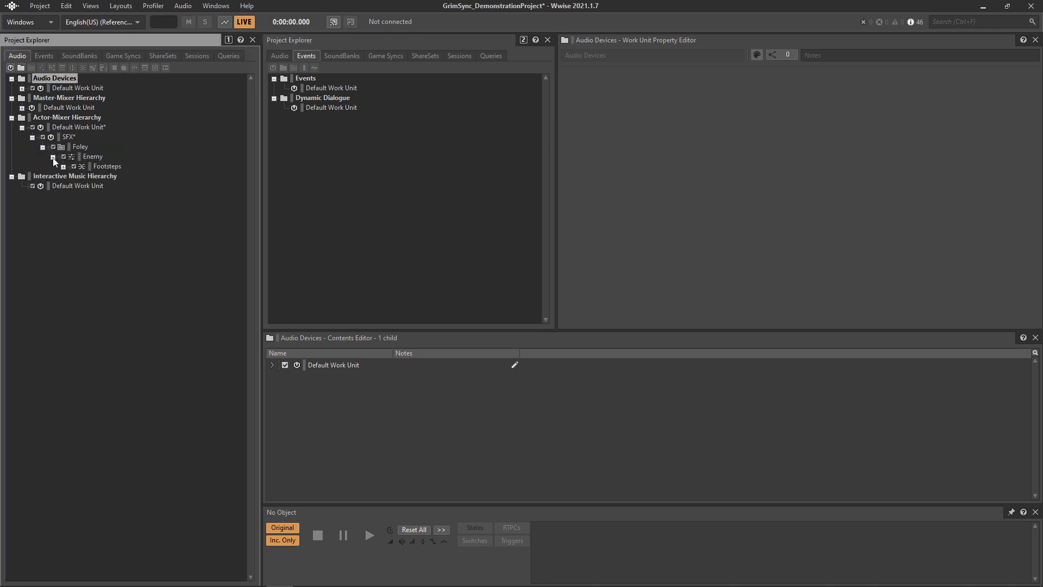
click(63, 166)
click(63, 167)
click(73, 176)
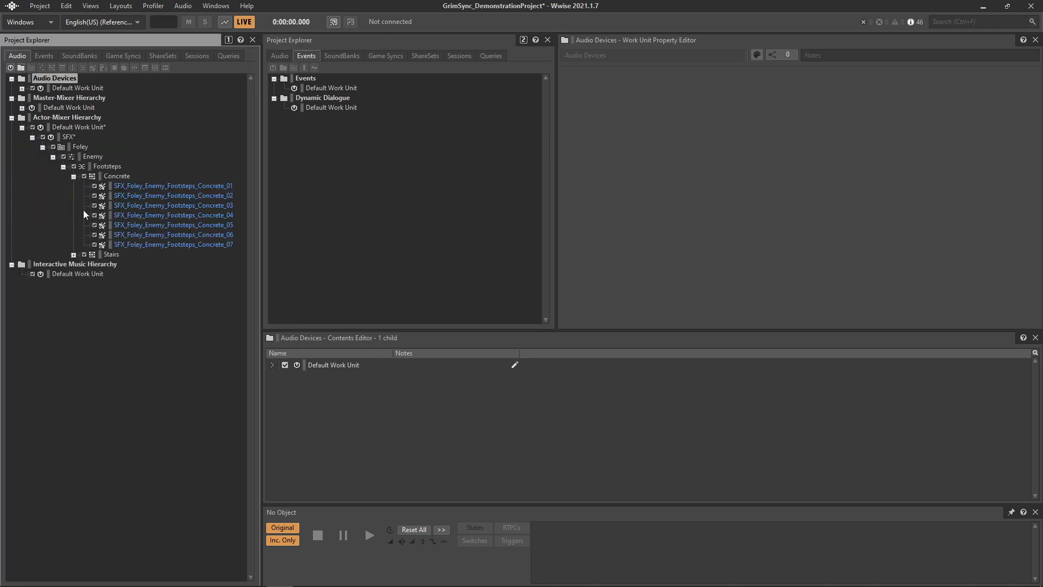
click(74, 254)
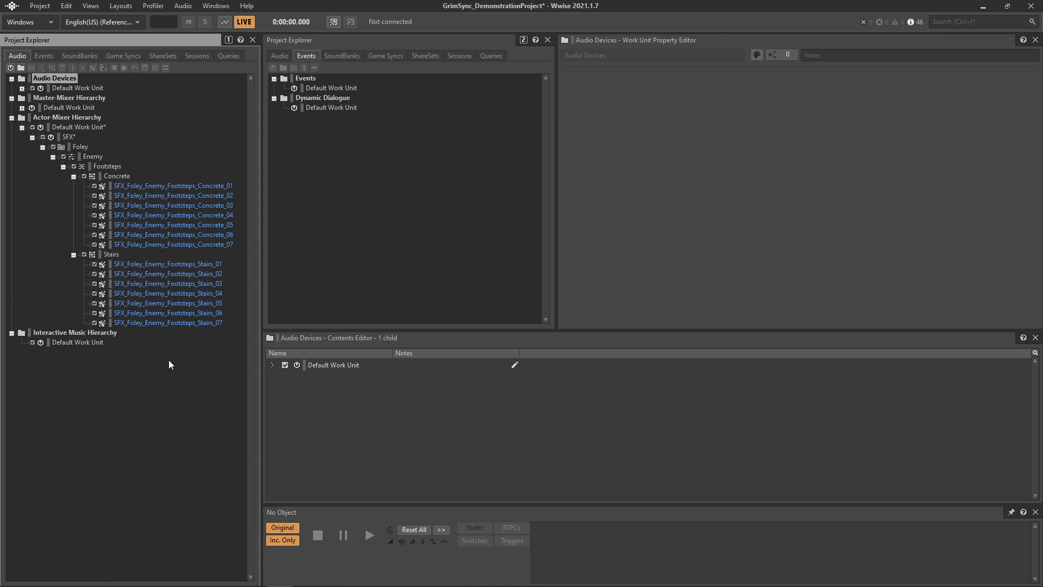
key(alt+Tab)
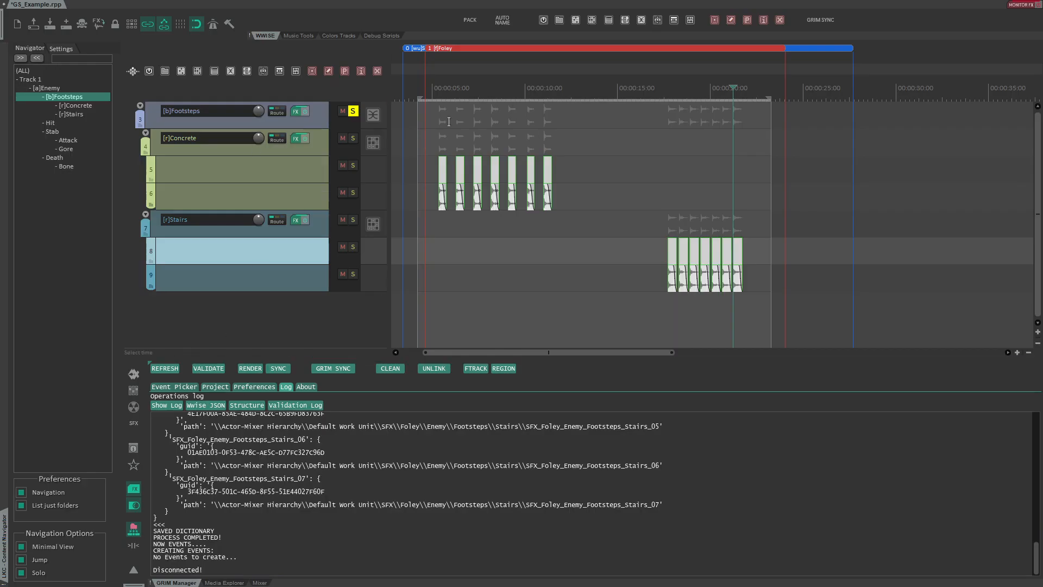
key(alt+Tab)
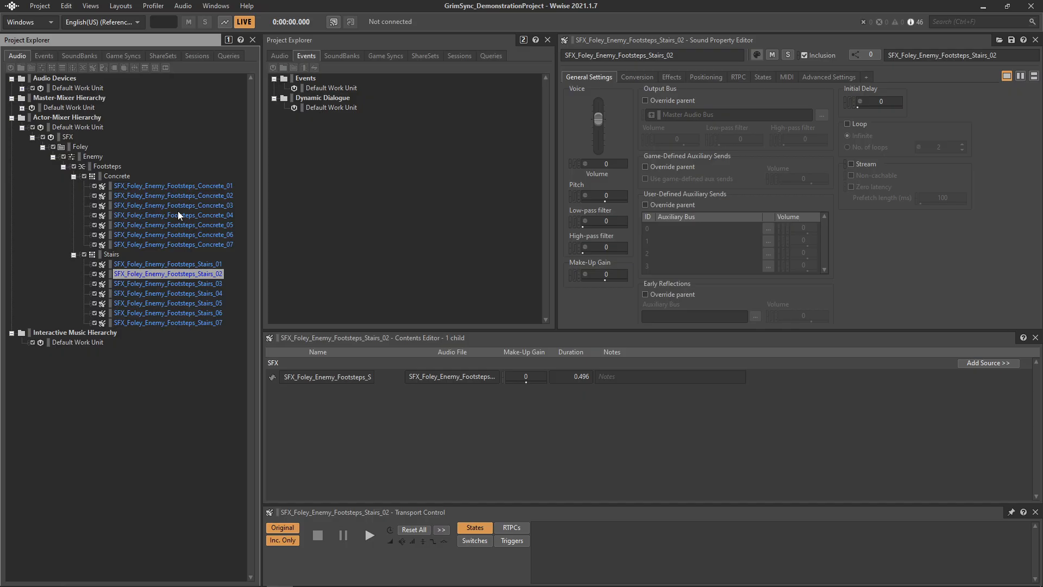
key(alt+Tab)
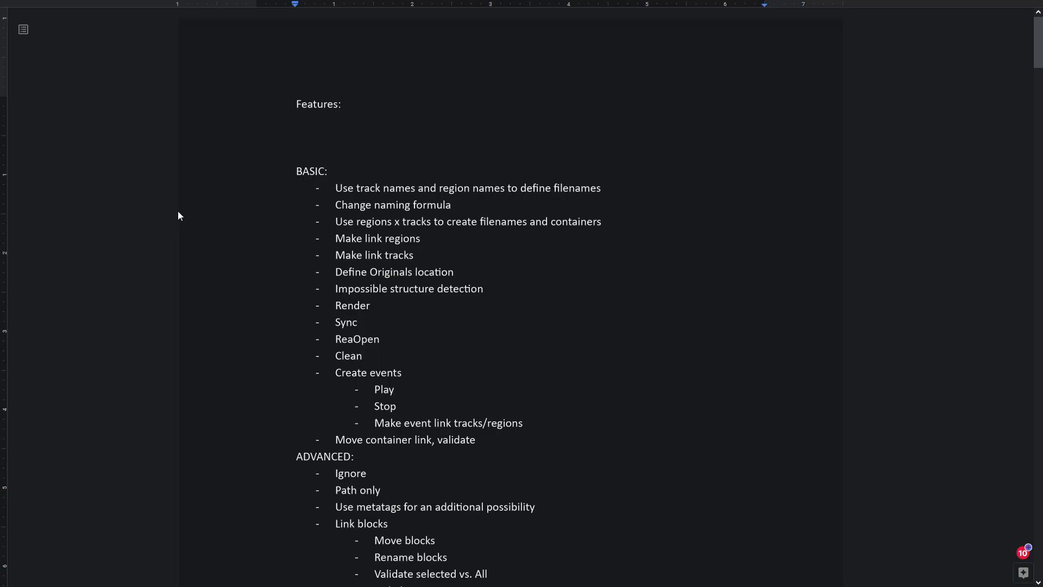
click(336, 206)
key(alt+Tab)
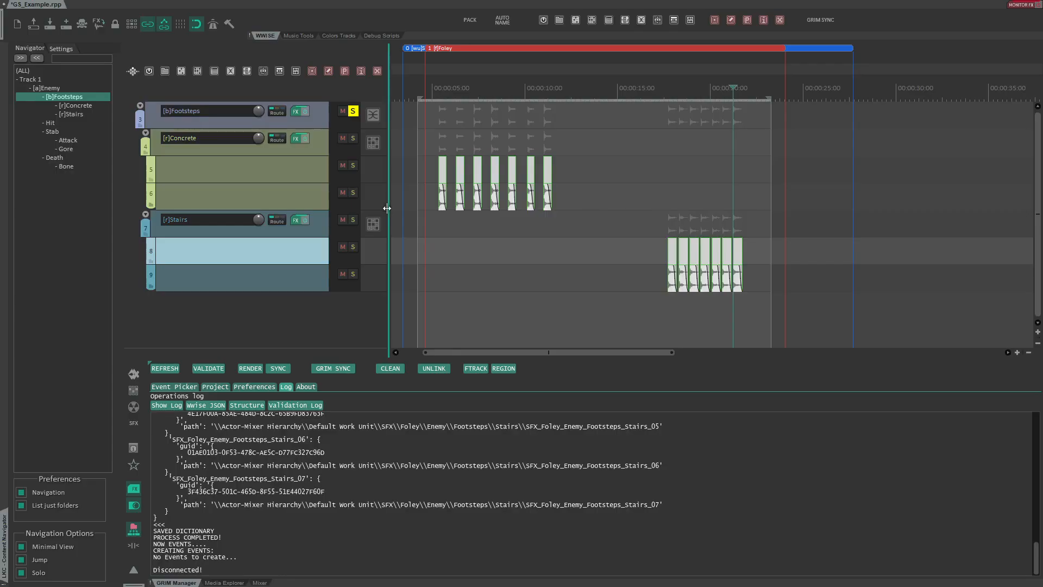
click(429, 230)
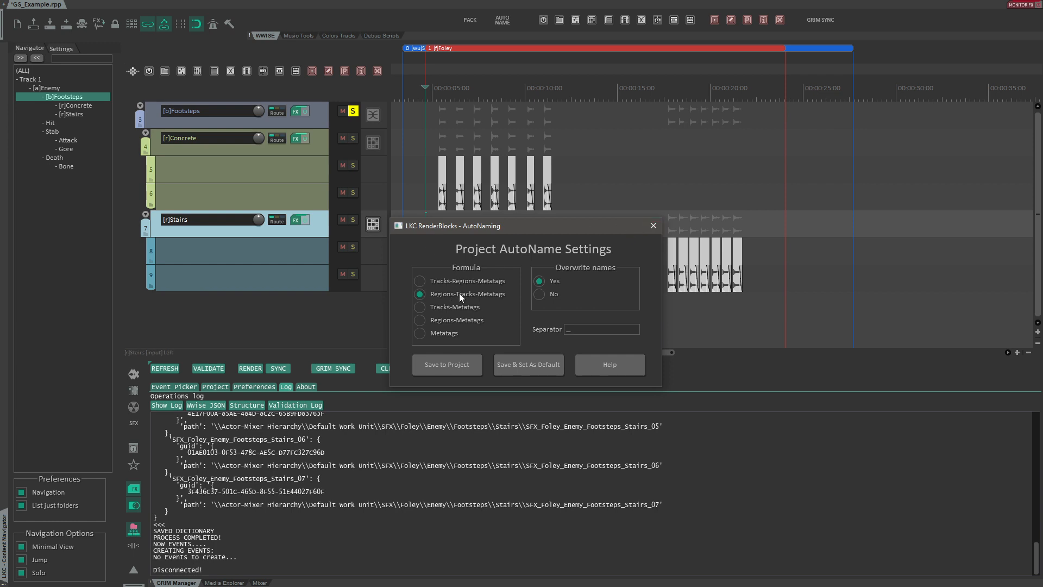
click(653, 227)
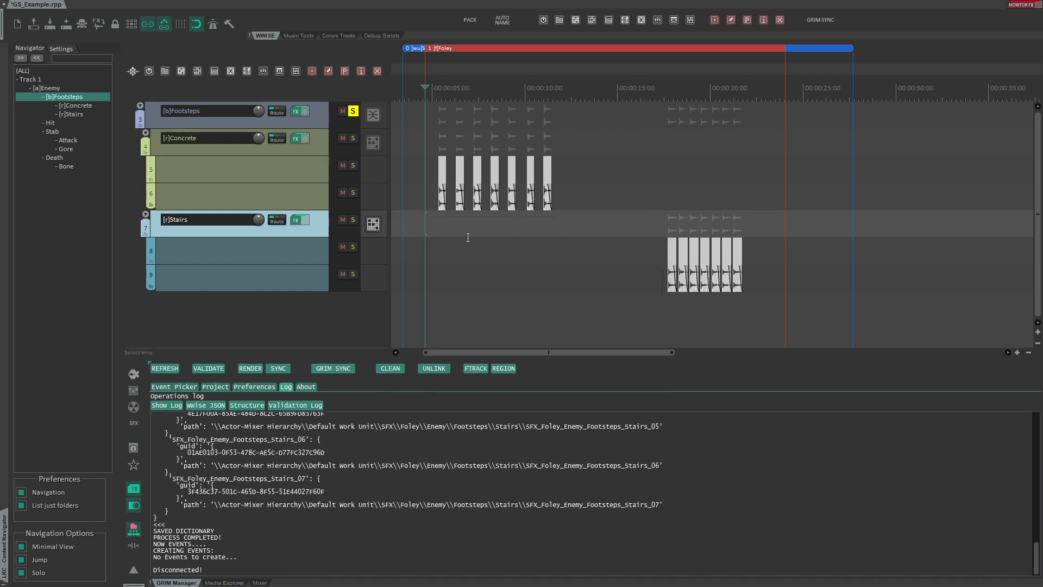
click(173, 386)
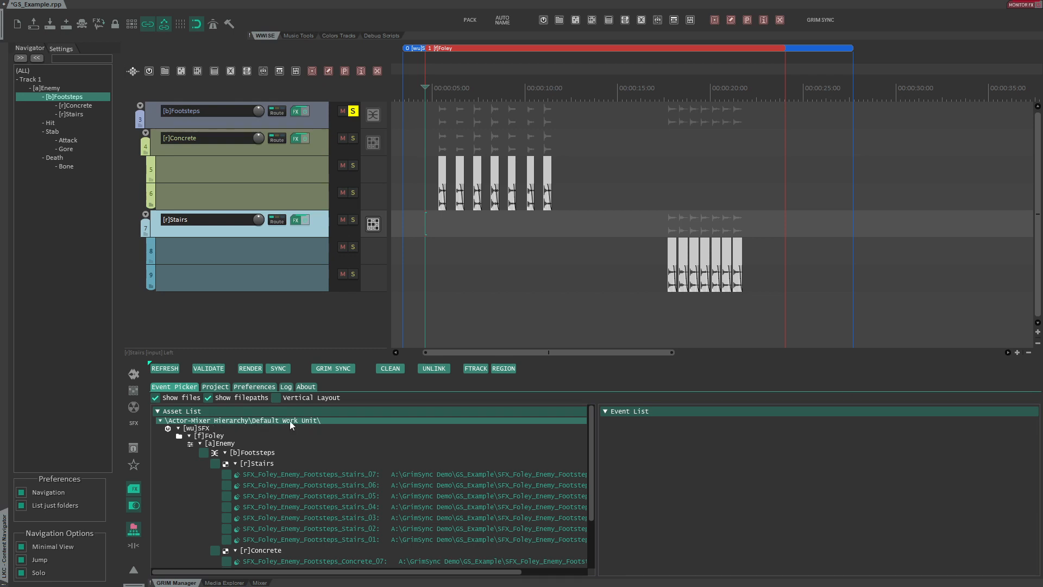
- In Wwise, save the project and add a virtual folder named FinalSounds under the Actor-Mixer Default Work Unit
key(alt+Tab)
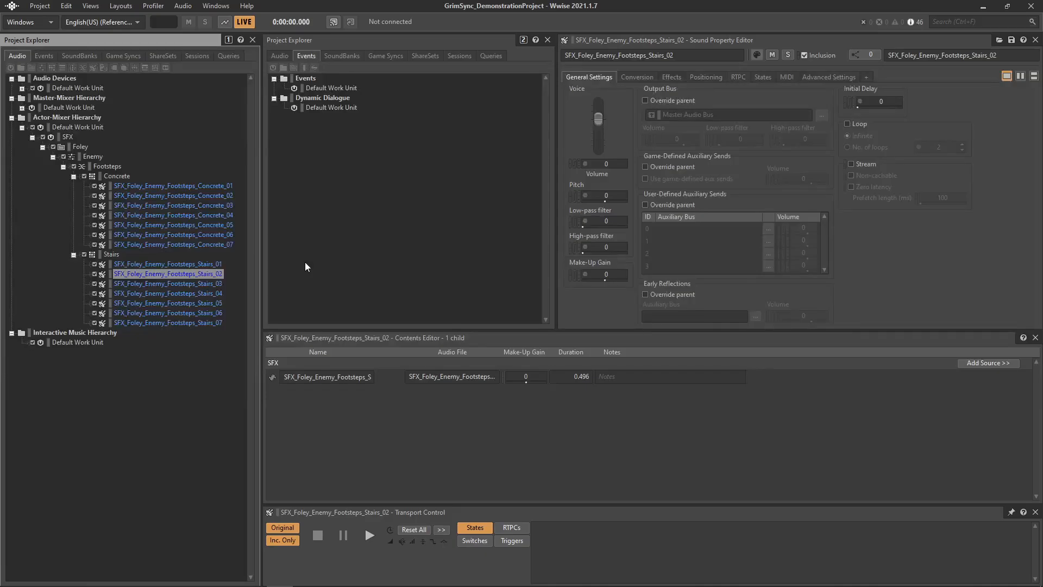
key(ctrl+s)
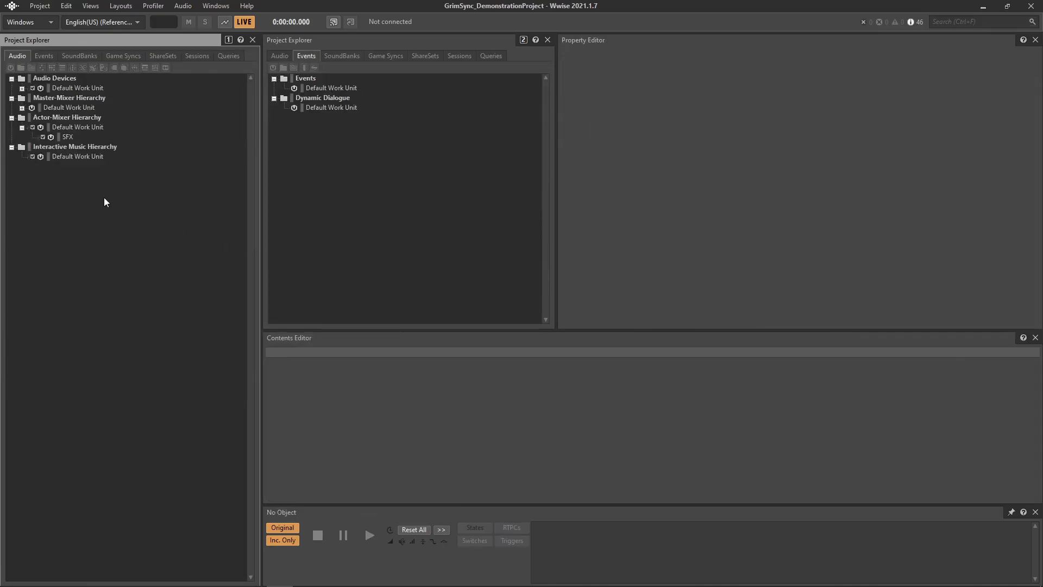
right_click(62, 125)
mouse_move(164, 132)
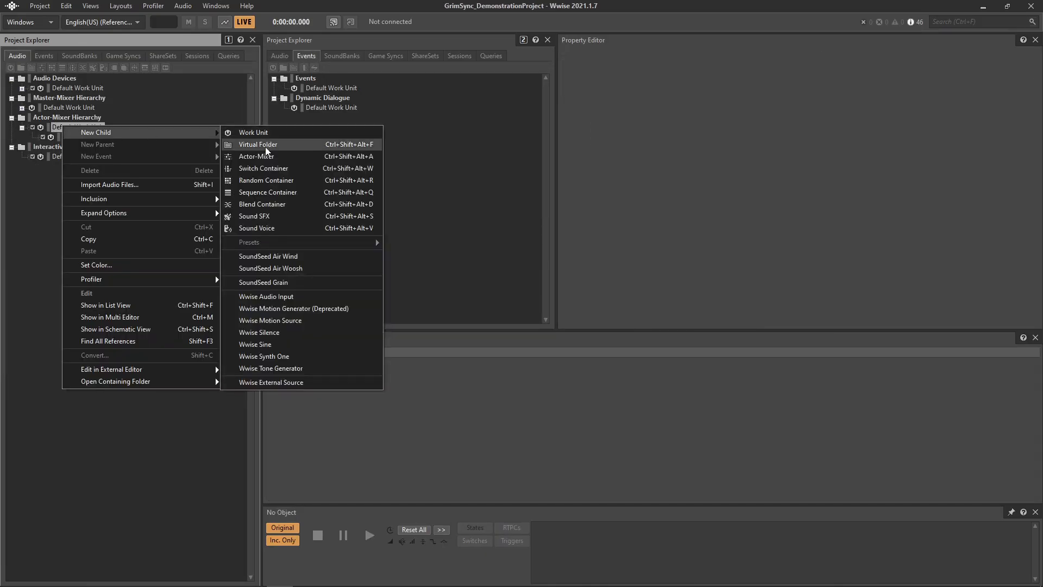
click(258, 146)
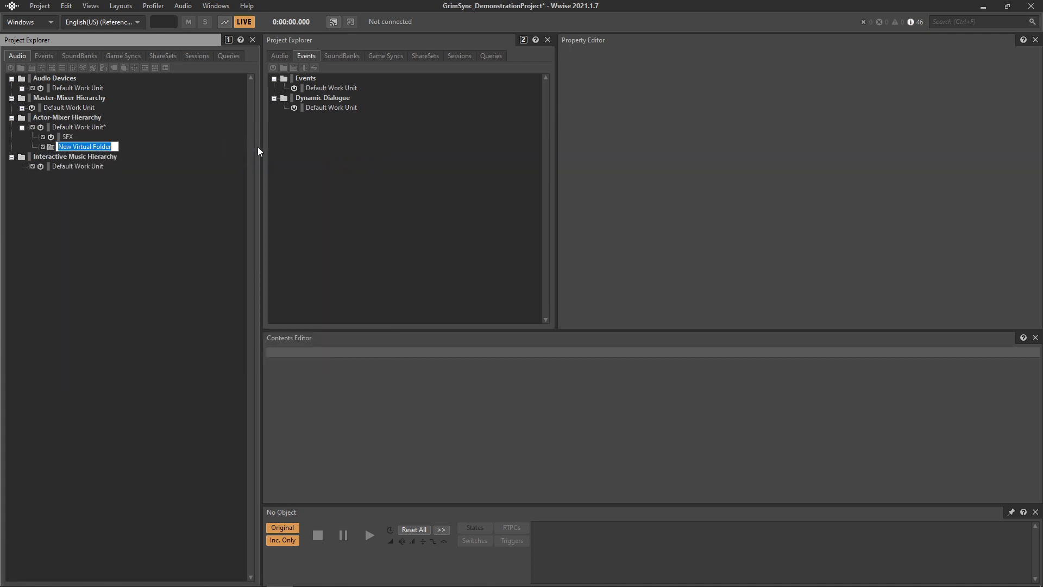
text(FinalSounds)
key(Return)
- Switch back to REAPER and make a time selection covering all the footstep blocks
key(alt+Tab)
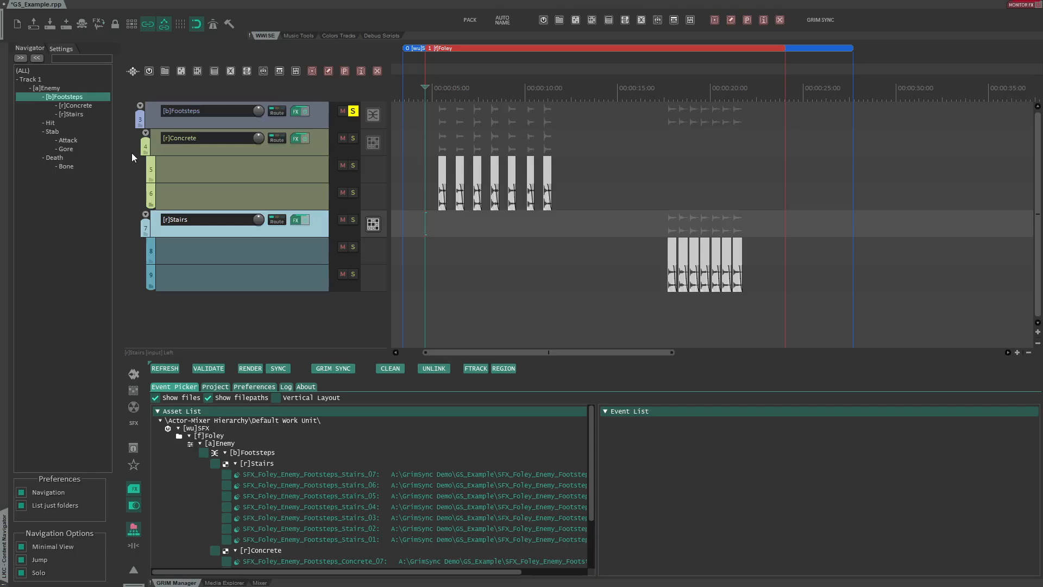
drag(398, 183, 886, 113)
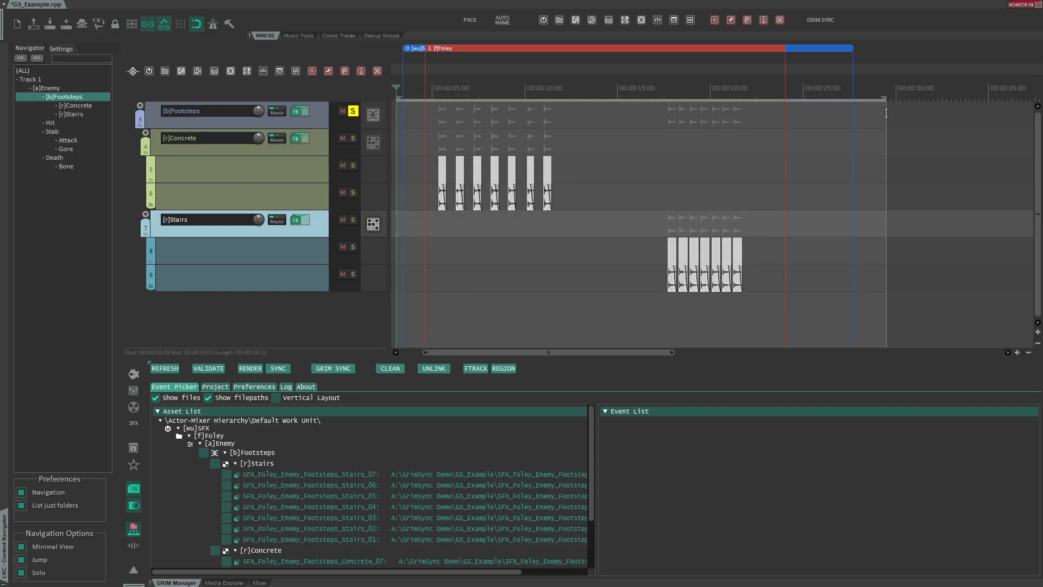
- Create a container region over the selected footstep blocks targeting the FinalSounds folder and refresh the asset list
click(504, 369)
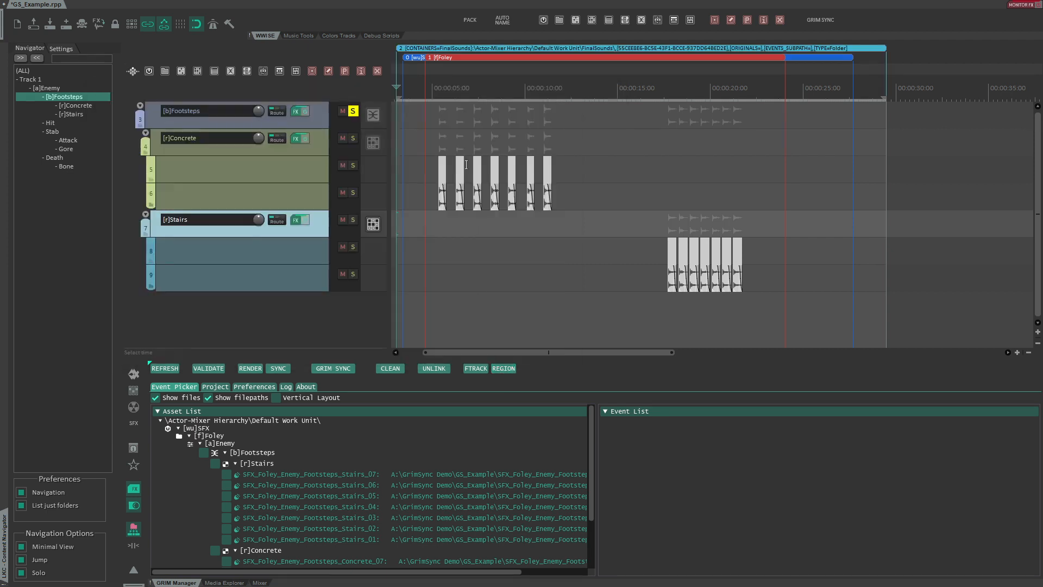
drag(462, 101, 467, 138)
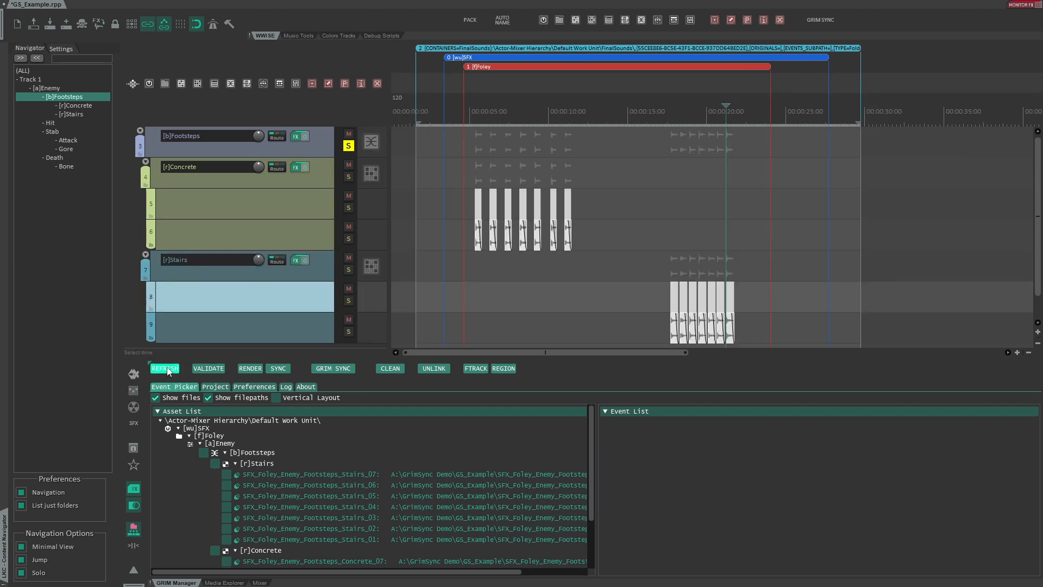
click(165, 369)
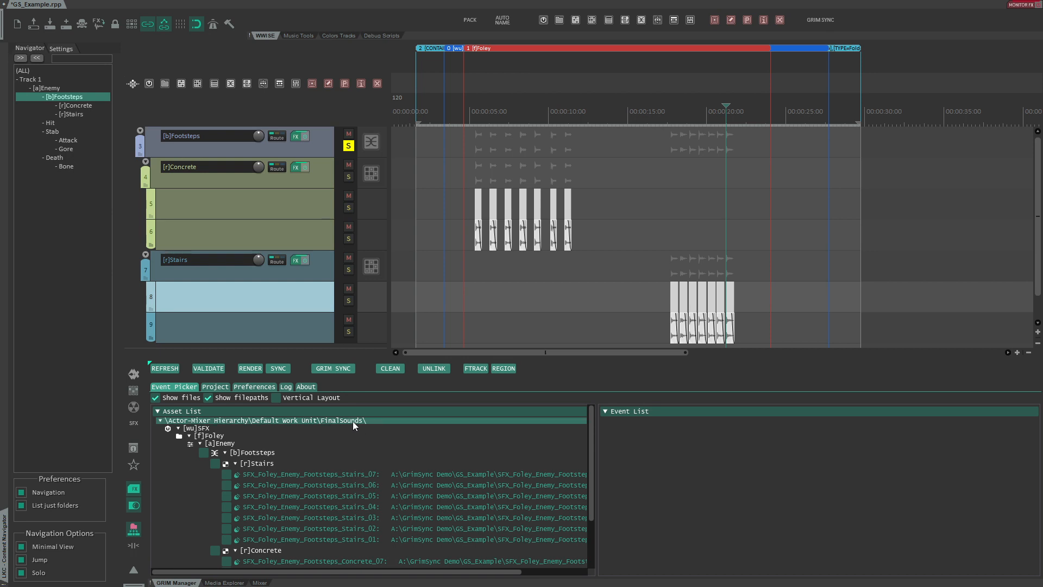
- Render and sync the footstep blocks, then in Wwise expand FinalSounds down to the Concrete and Stairs sounds
click(331, 369)
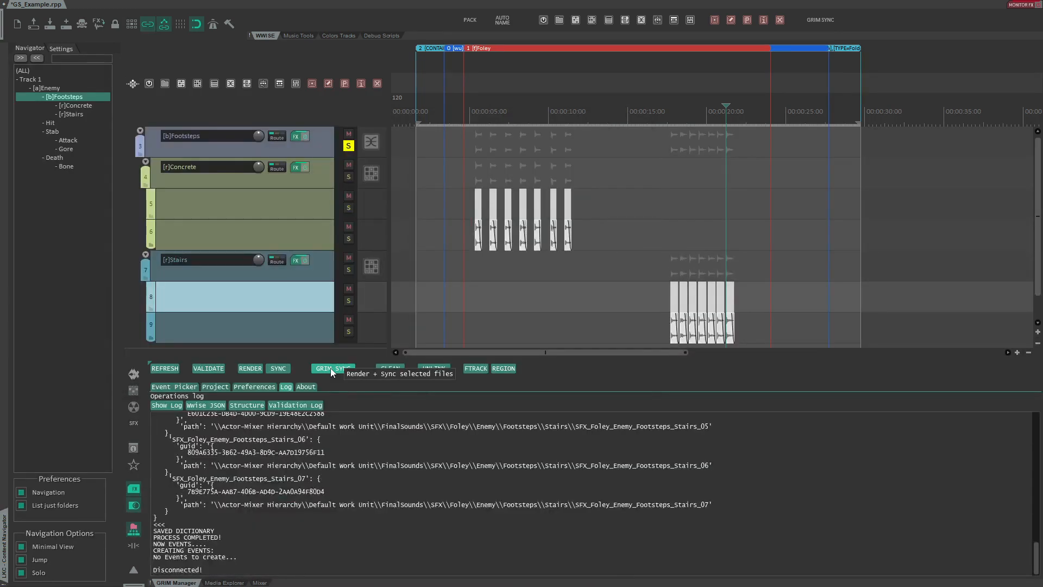
key(alt+Tab)
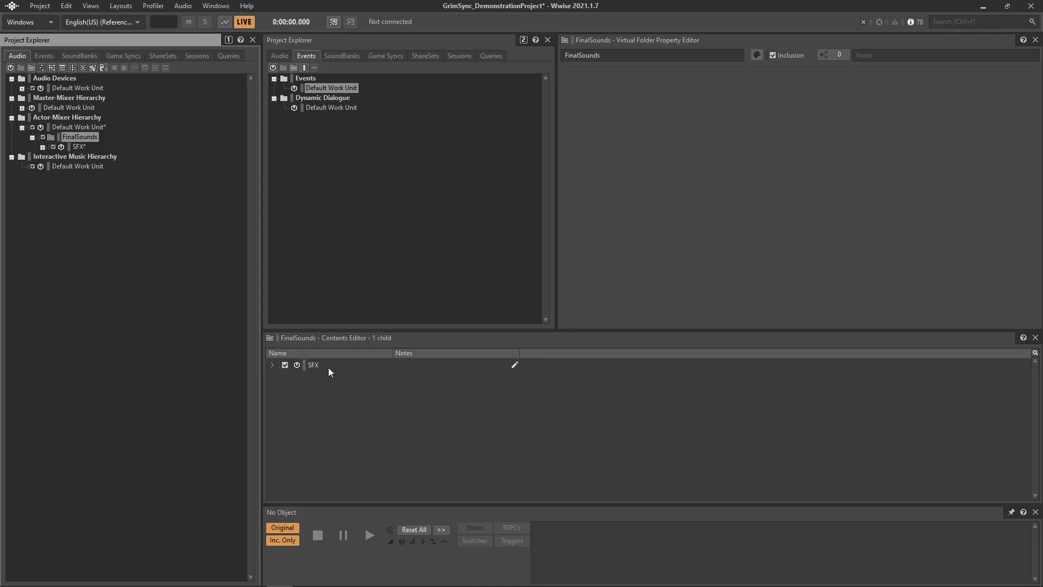
double_click(77, 147)
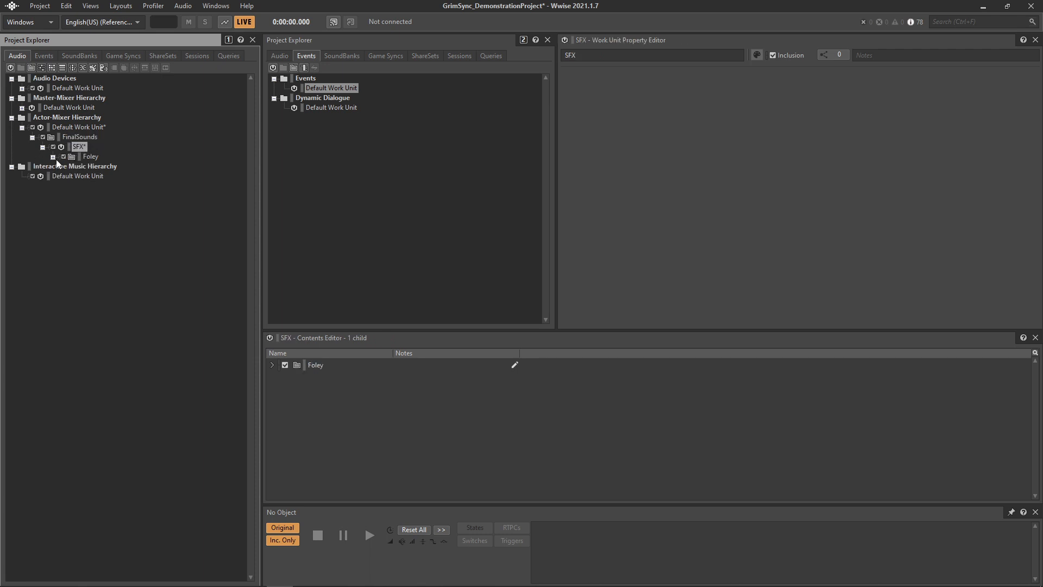
click(53, 157)
click(63, 166)
click(73, 176)
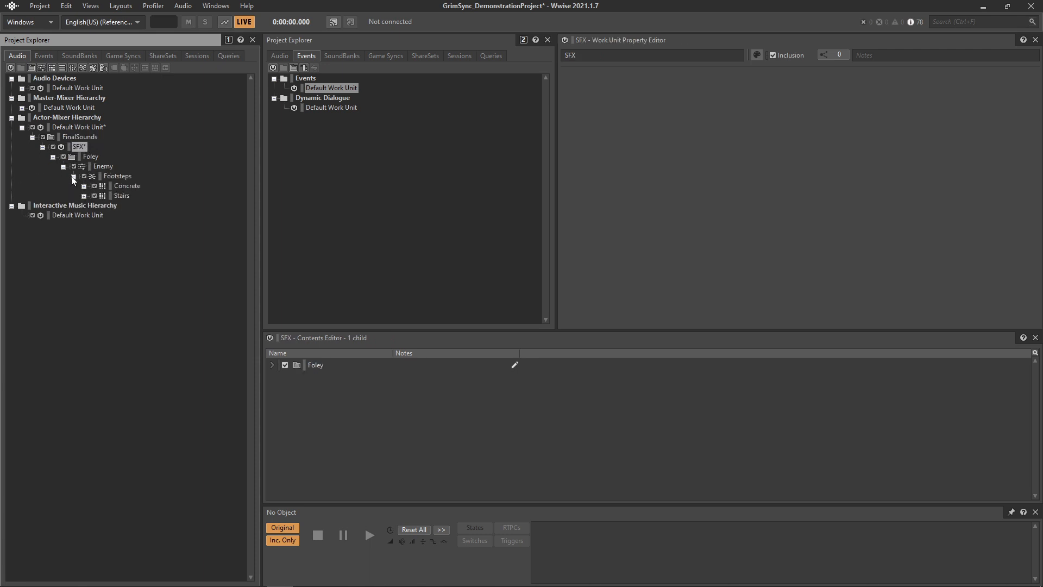
click(84, 185)
click(84, 264)
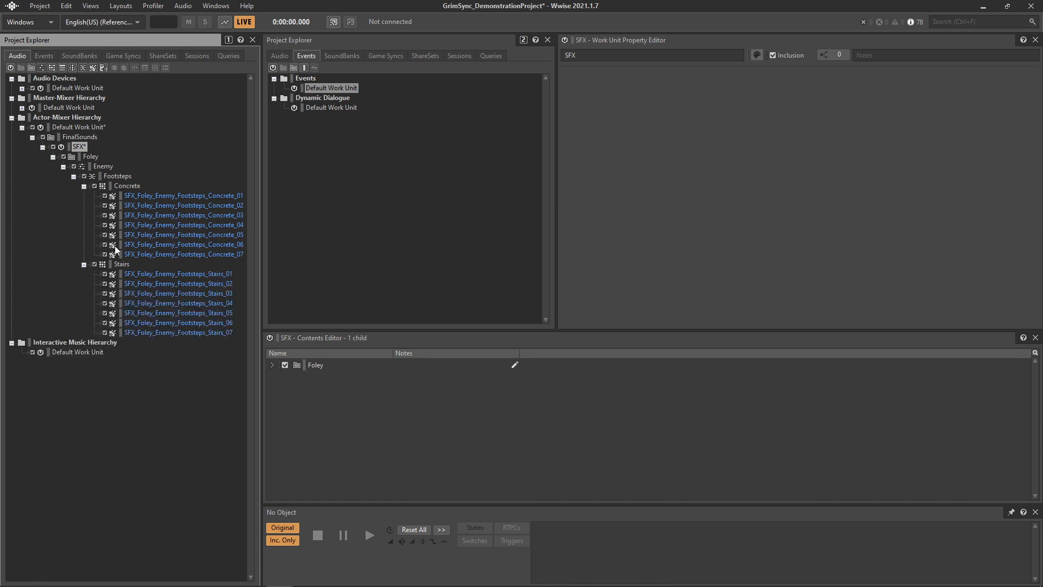
- Select synced footstep sounds and open the folder containing the Concrete_01 wav file to inspect where it was stored
click(162, 196)
click(179, 302)
click(184, 323)
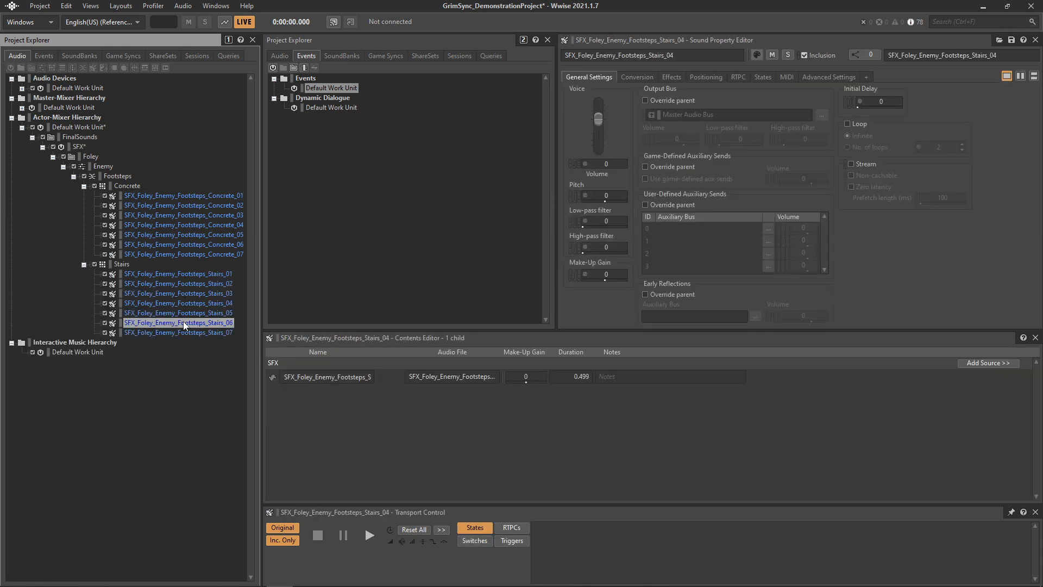
click(152, 207)
right_click(151, 196)
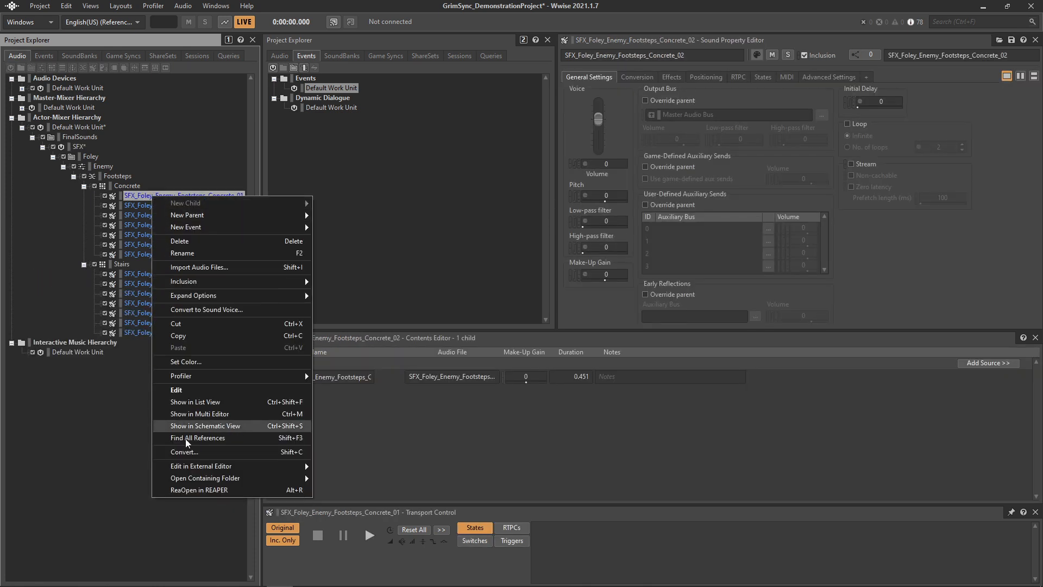
mouse_move(200, 477)
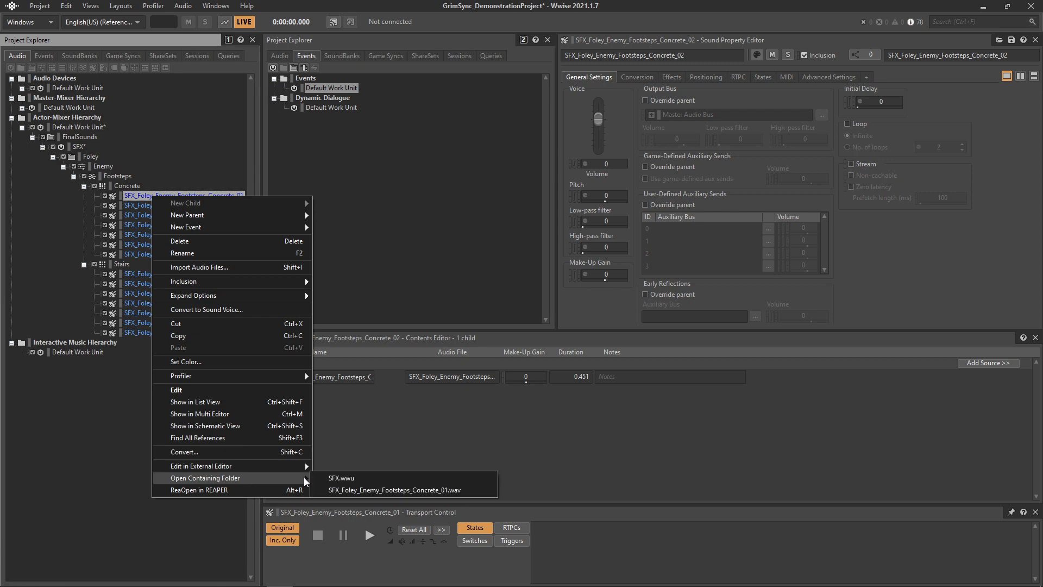
click(364, 491)
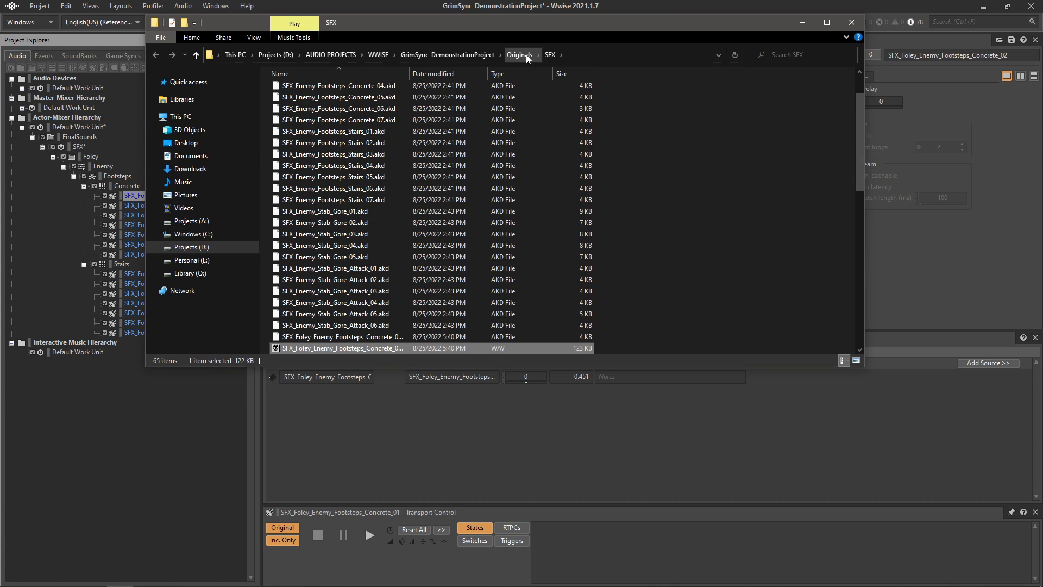
scroll(407, 189, down, 4)
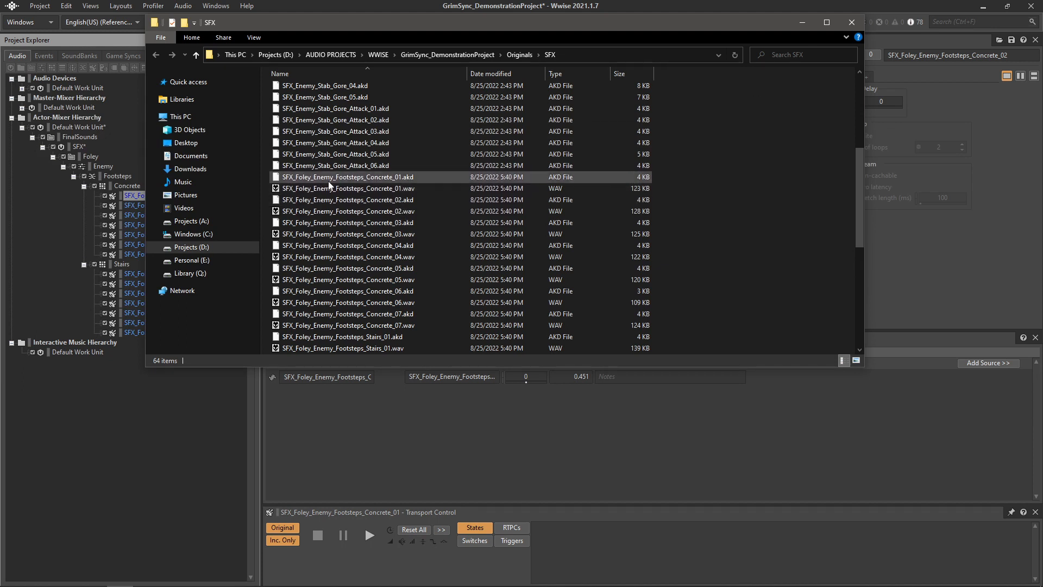
click(851, 23)
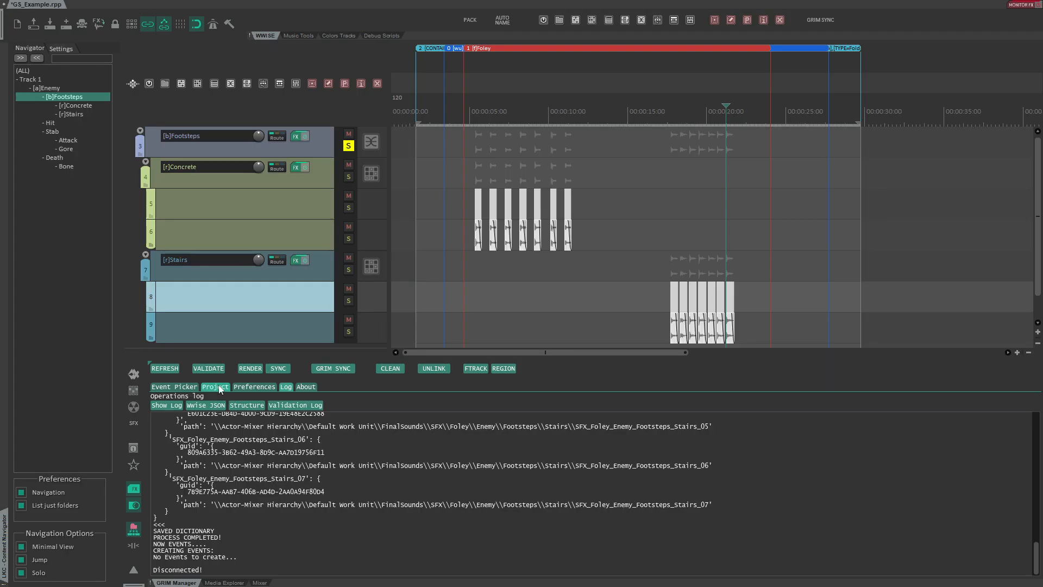
- Set the project's Originals Subpath to FOLEY and save the settings to the project
click(216, 386)
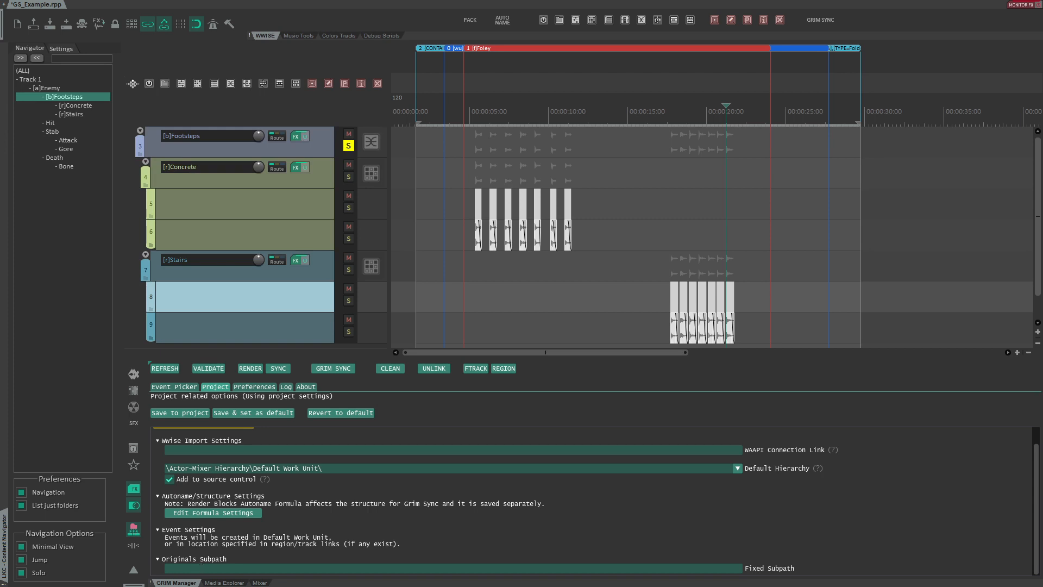
text(FOLEY)
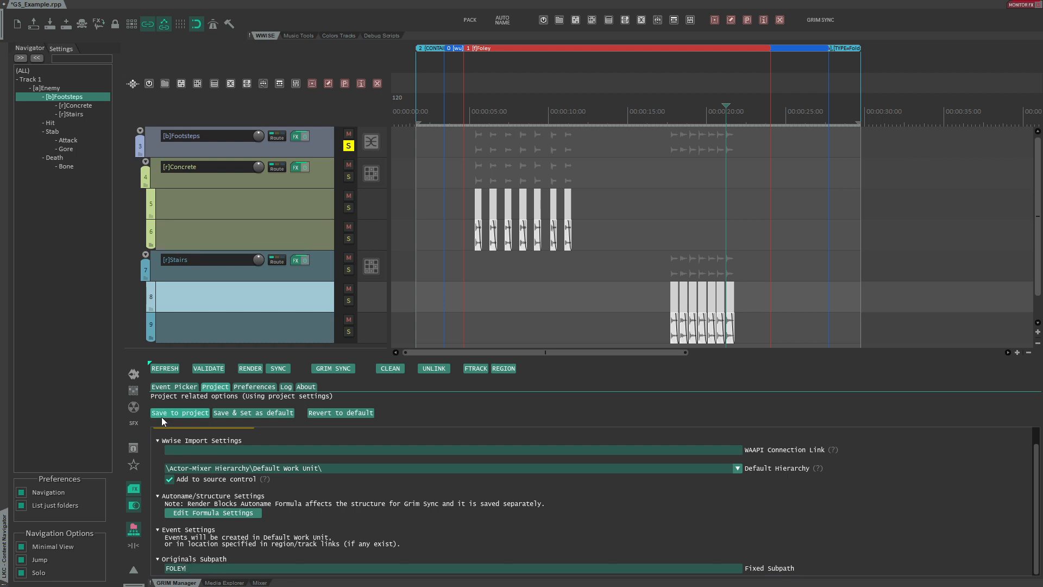
click(188, 411)
click(557, 347)
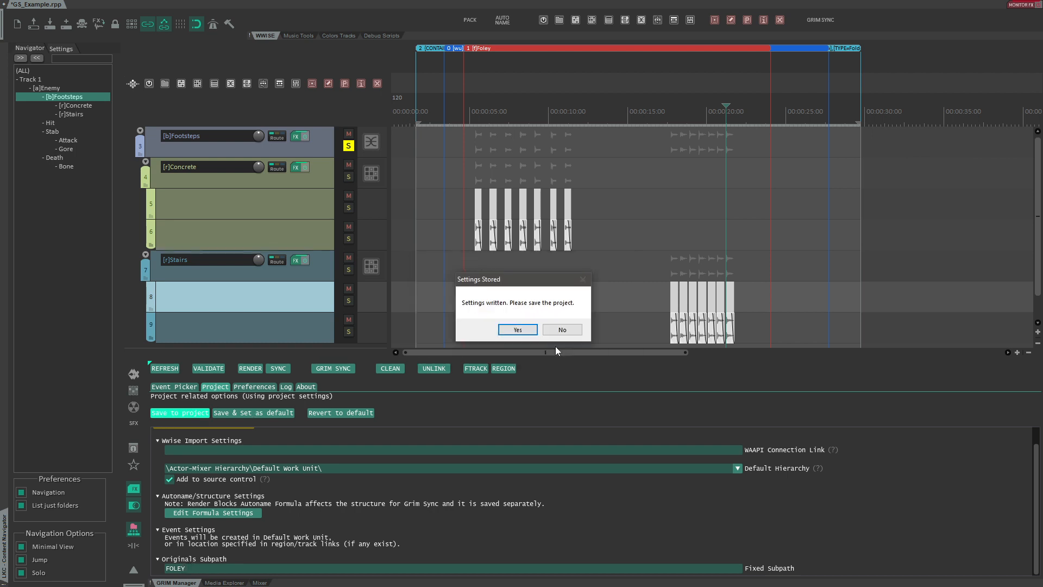
click(518, 330)
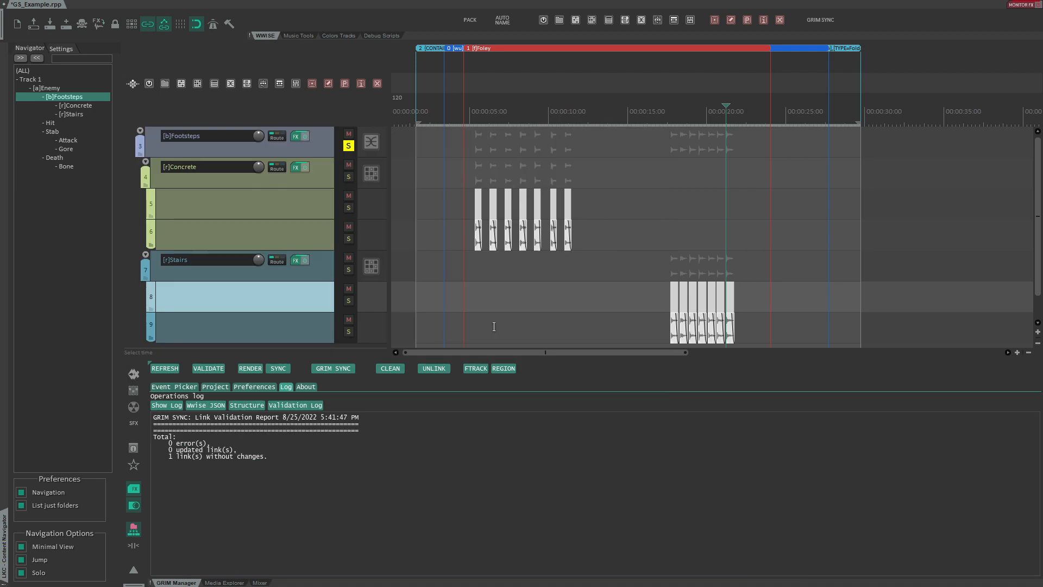
- Return to the asset list, review it, and render and sync the footstep blocks again
click(177, 389)
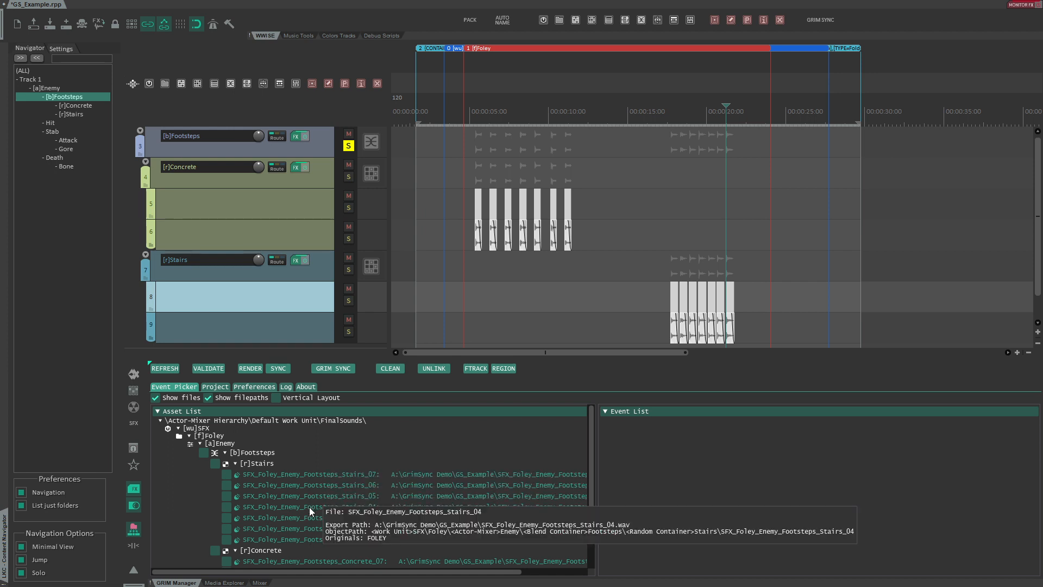
scroll(312, 536, down, 2)
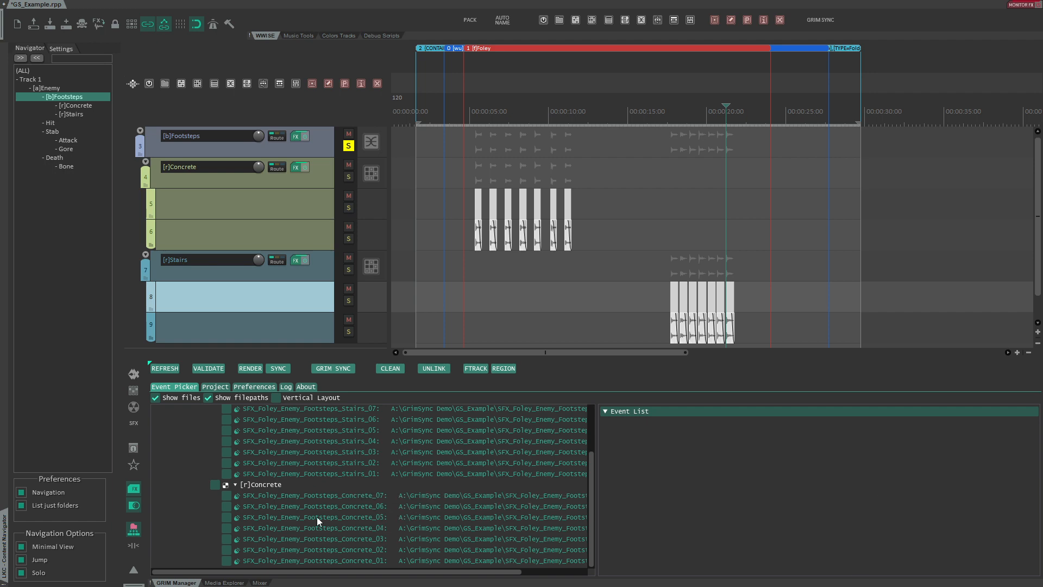
scroll(317, 517, up, 2)
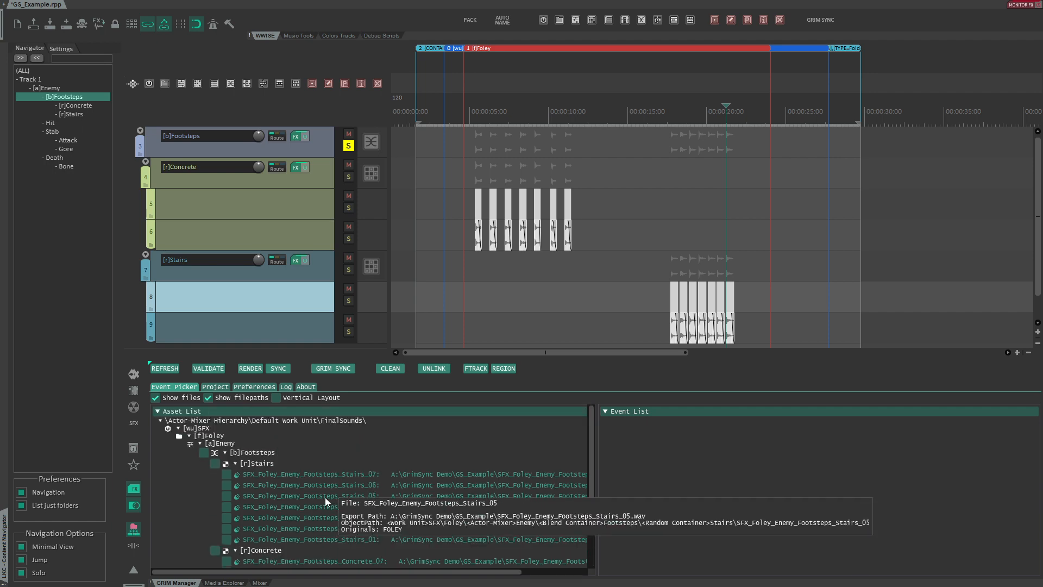
click(328, 369)
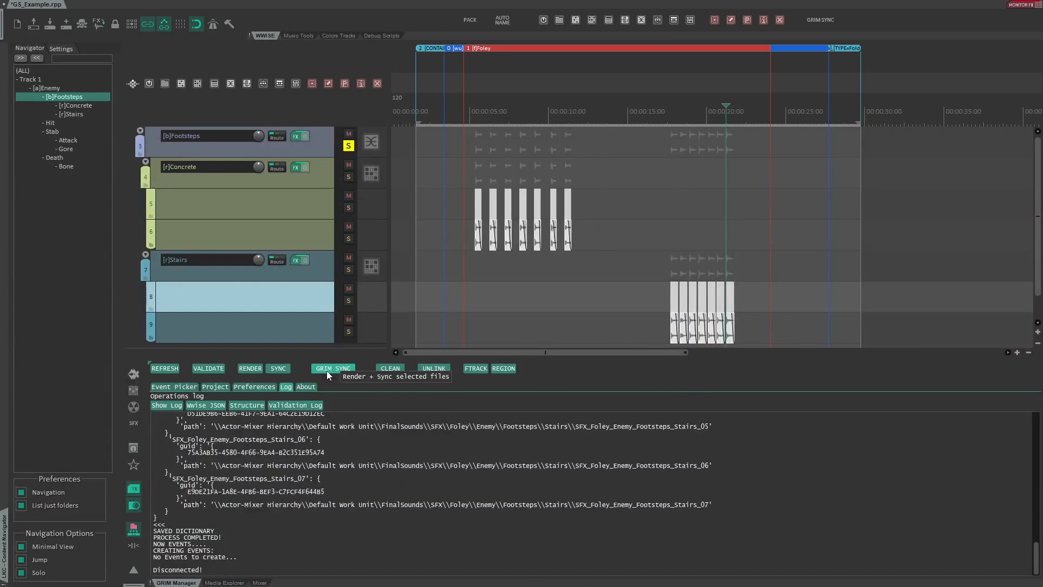
- In Wwise, expand the hierarchy to Concrete and open the folder containing the Concrete_02 wav file, then return to REAPER
key(alt+Tab)
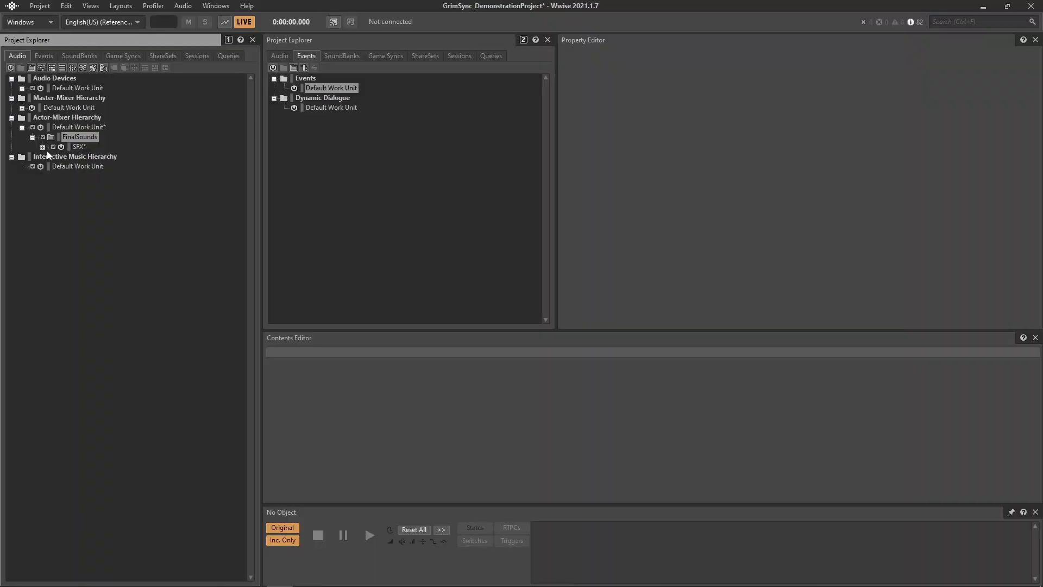
click(42, 146)
click(53, 156)
click(63, 166)
click(74, 176)
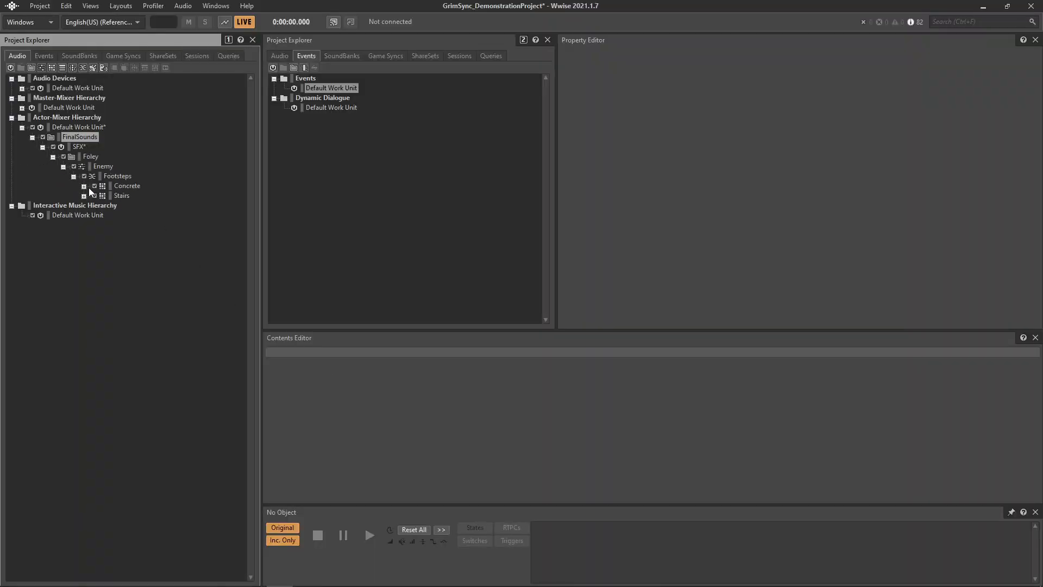
click(85, 187)
click(146, 202)
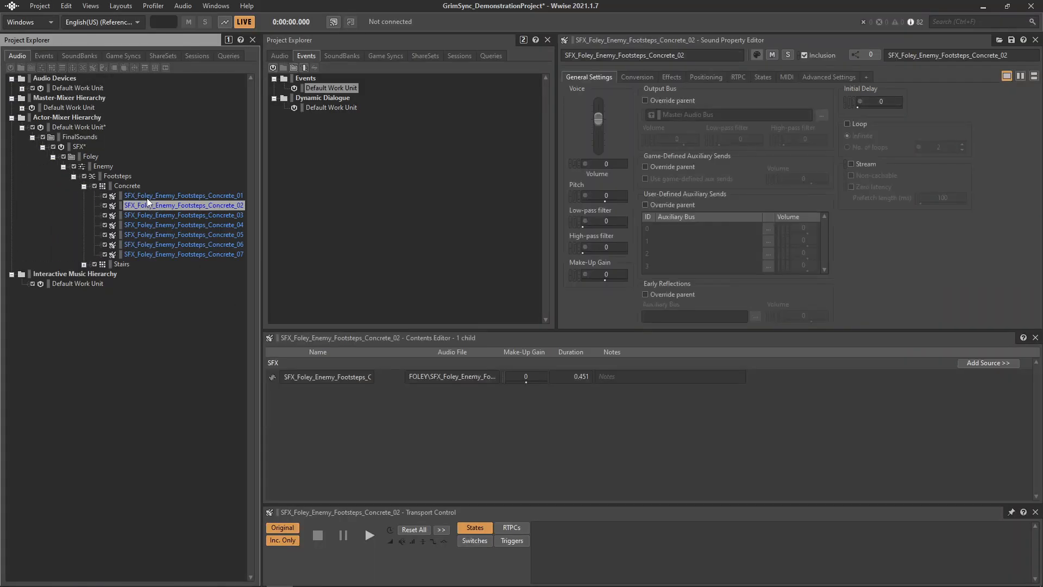
right_click(148, 201)
mouse_move(174, 490)
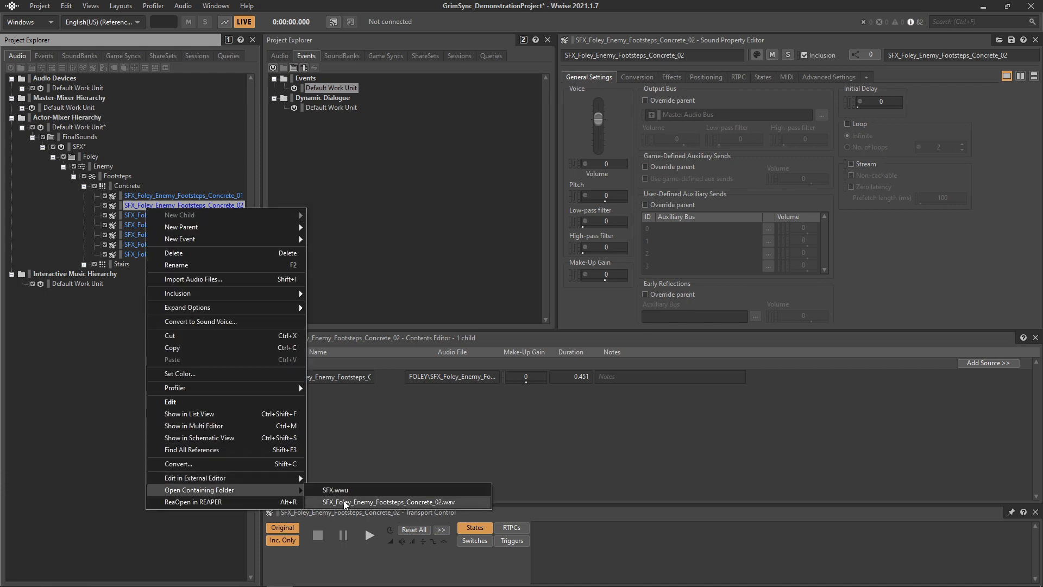
click(346, 503)
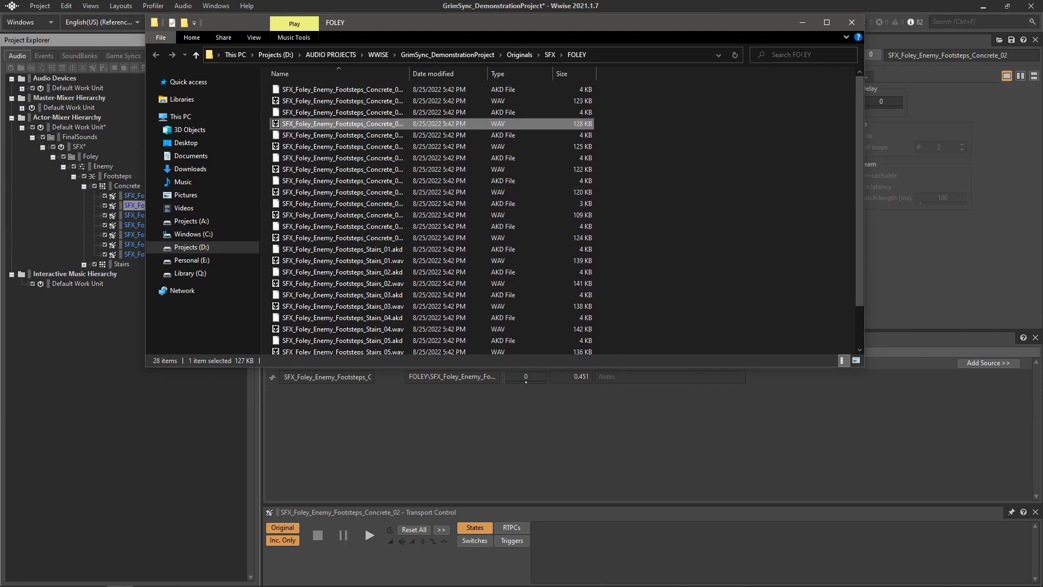
click(850, 23)
key(alt+Tab)
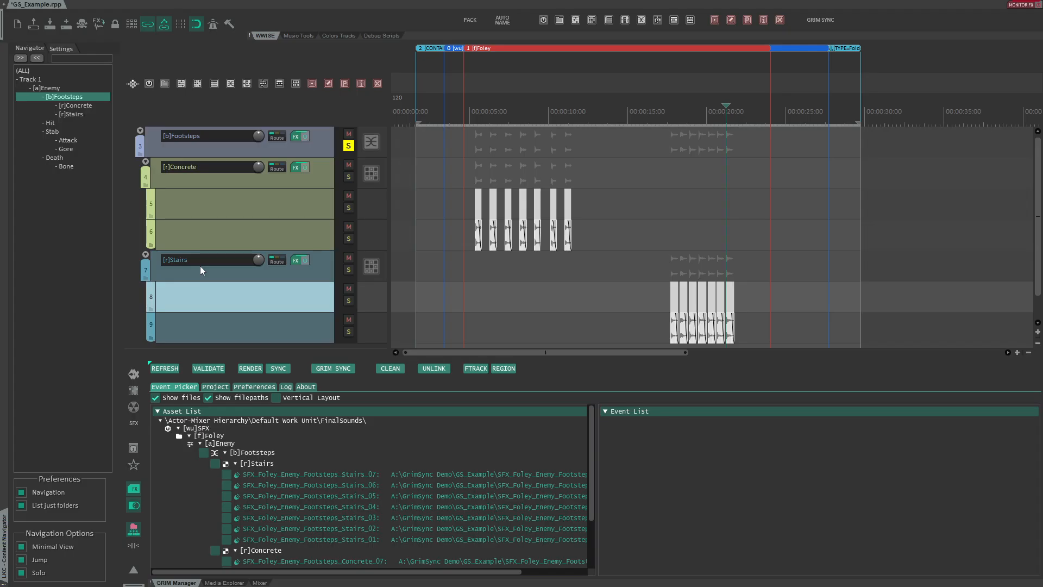
- Change the Concrete block's container type to Actor-Mixer and refresh the asset list
click(205, 173)
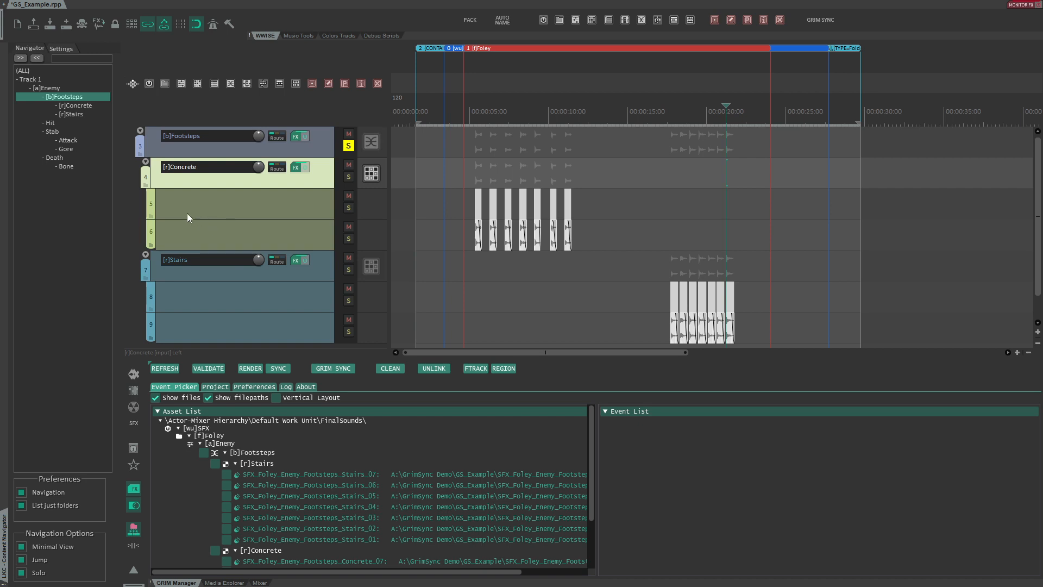
click(171, 131)
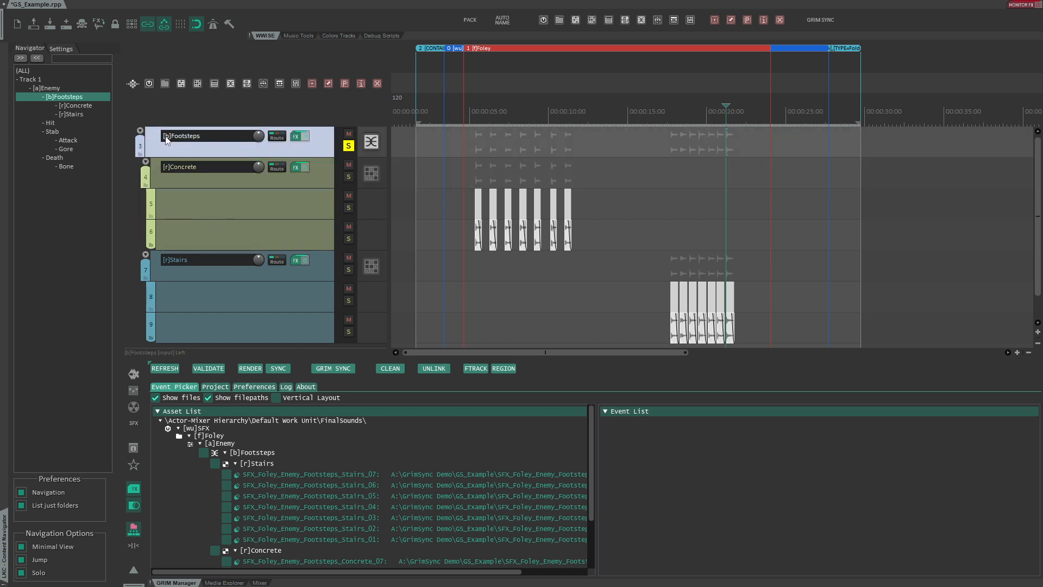
click(183, 176)
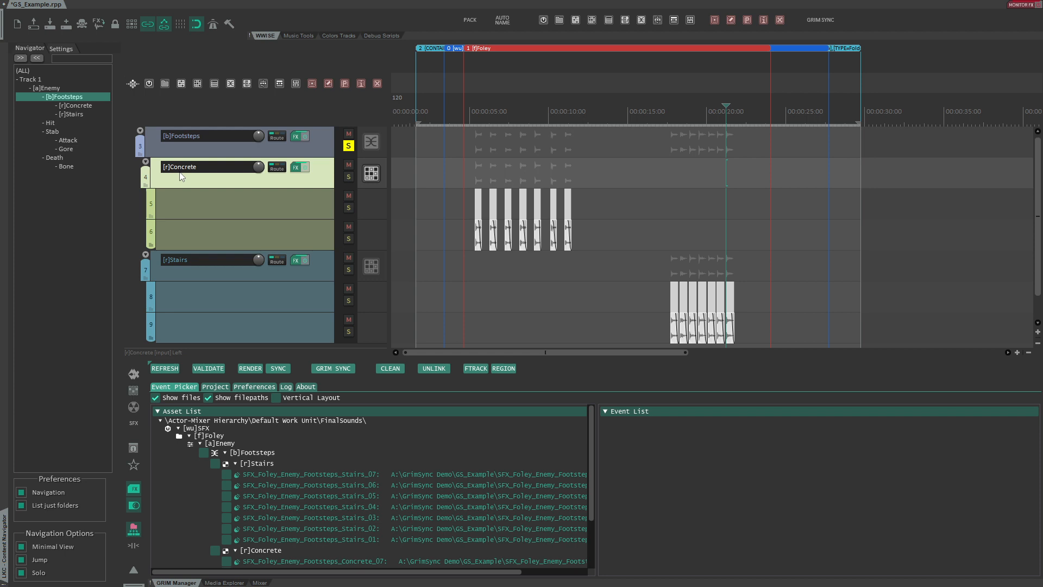
click(181, 85)
click(167, 368)
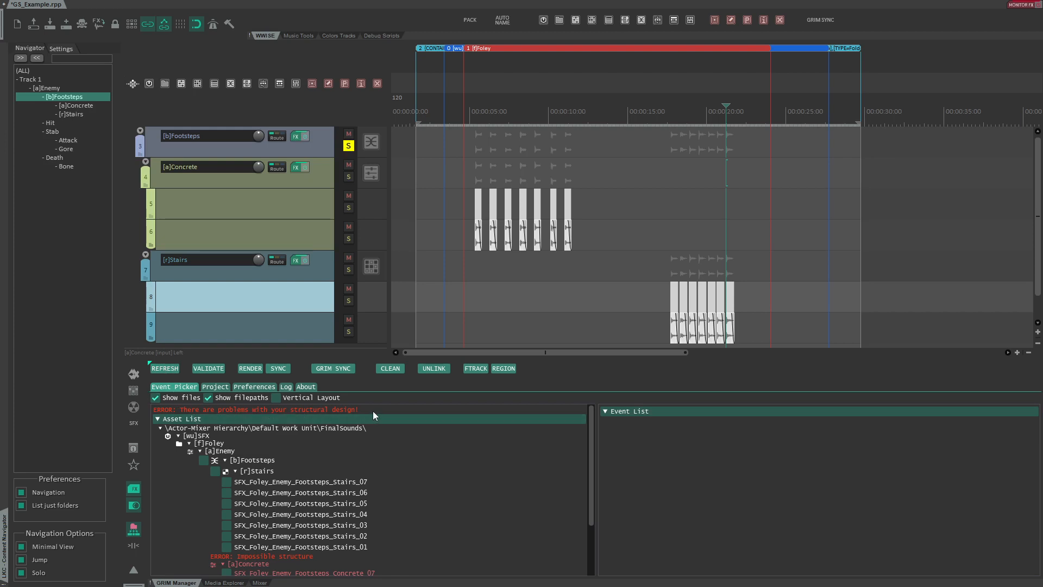
- Hide the file entries in the asset list and try to sync the hierarchy
scroll(324, 438, down, 3)
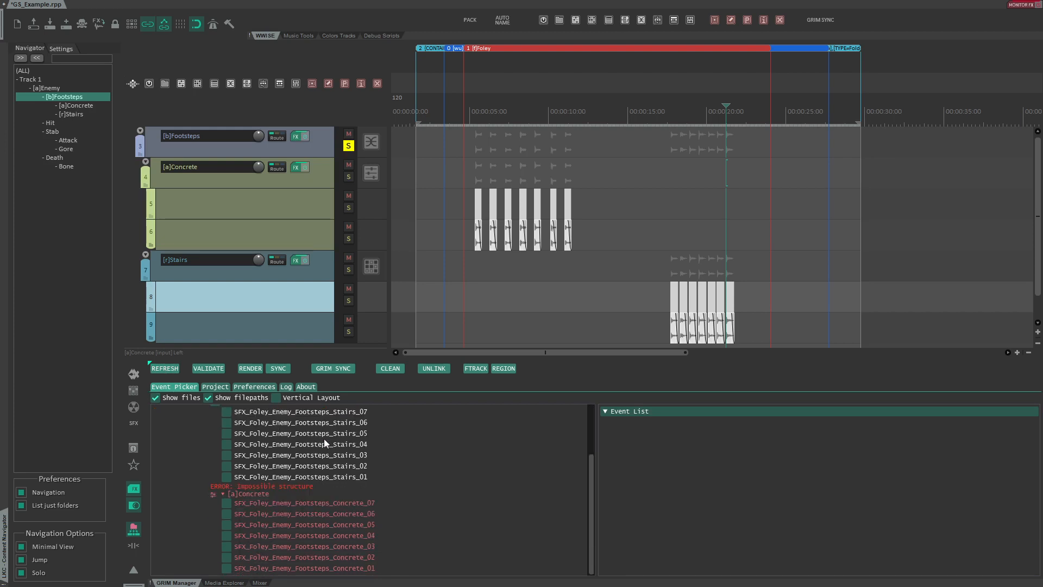
click(155, 398)
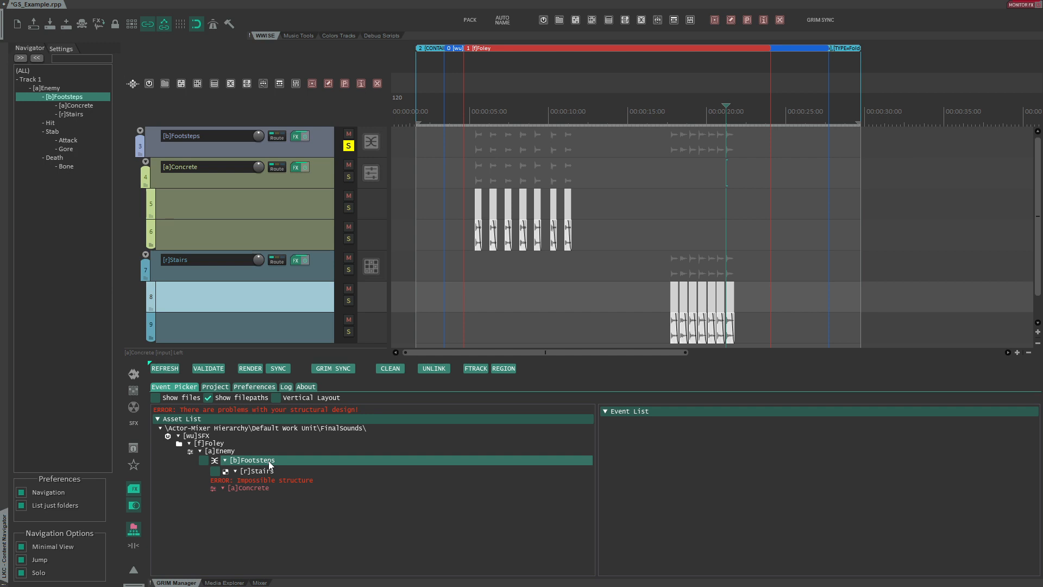
click(277, 370)
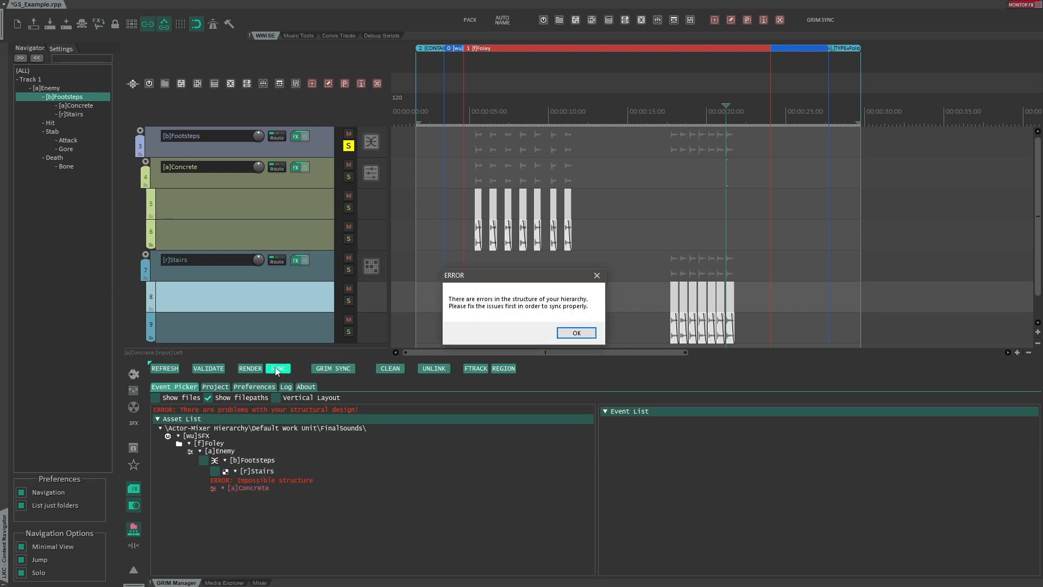
- Change the Concrete block's container type to Random Container and refresh the asset list
key(Return)
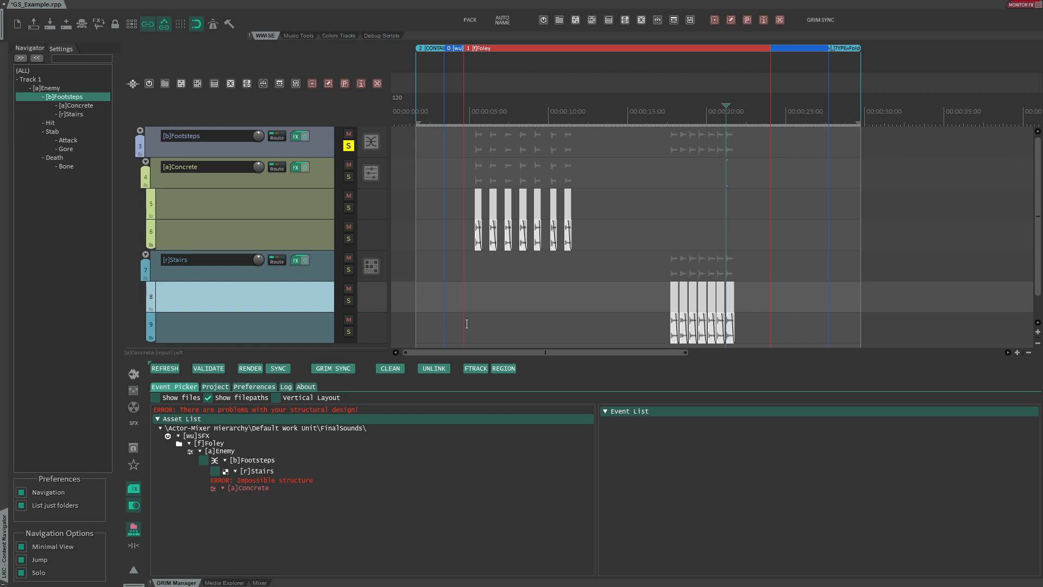
click(215, 174)
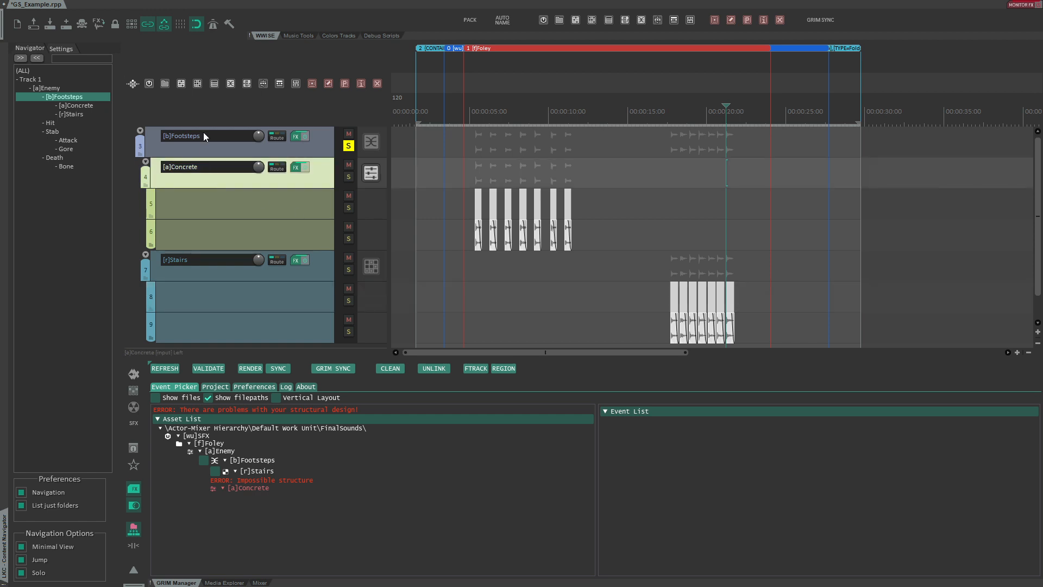
click(198, 84)
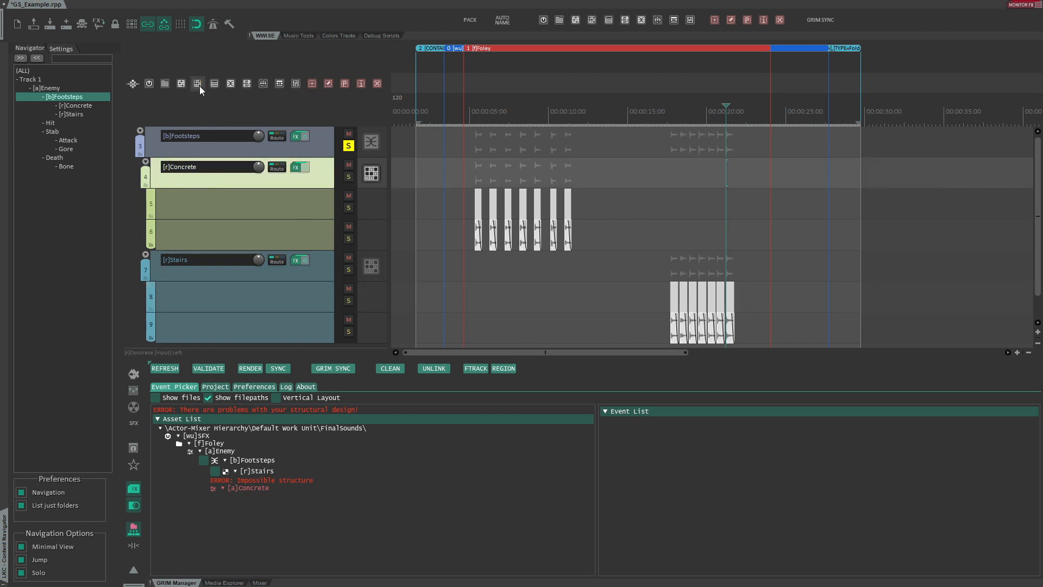
click(165, 368)
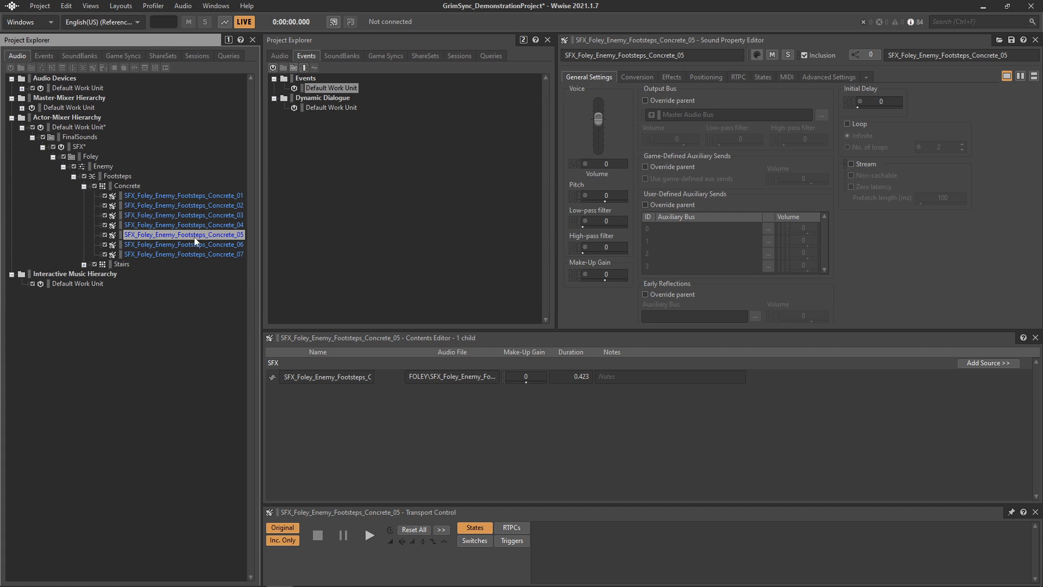
- In Wwise, inspect the SFX_Foley_Enemy_Footsteps_Concrete_03 source and reopen that sound in REAPER
click(188, 224)
click(198, 216)
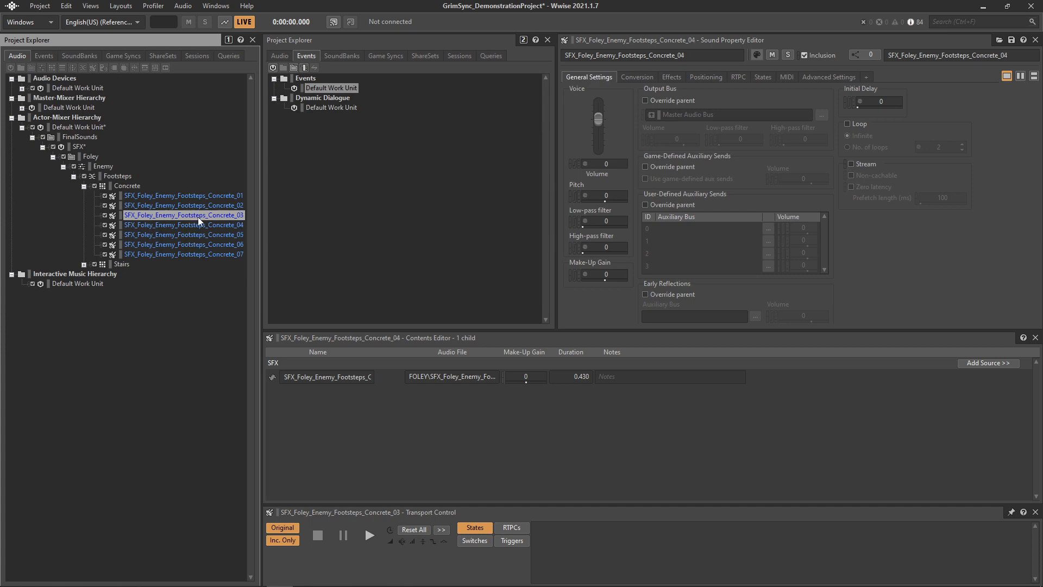
double_click(272, 375)
drag(510, 135, 537, 71)
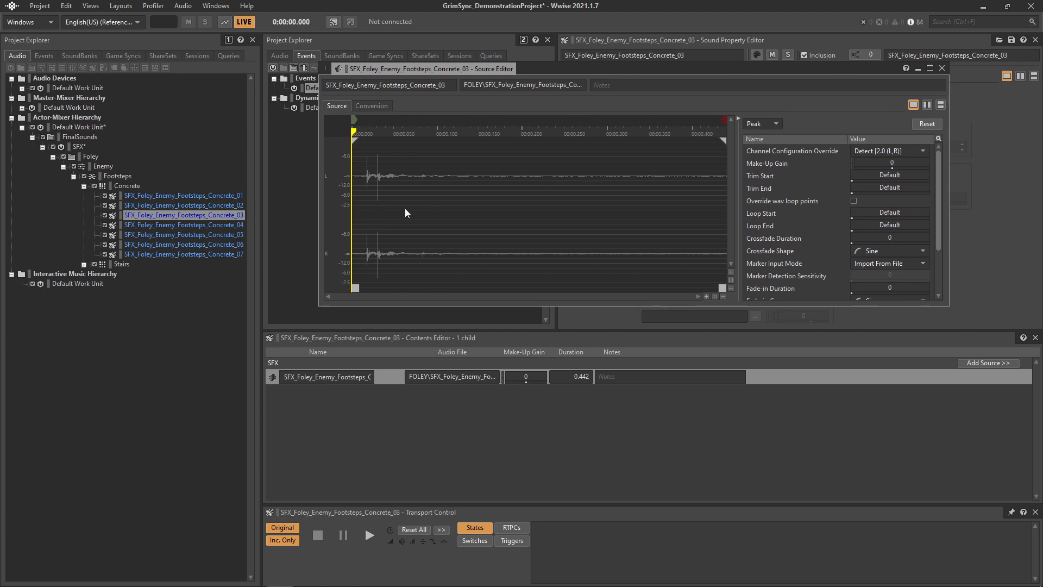
right_click(168, 215)
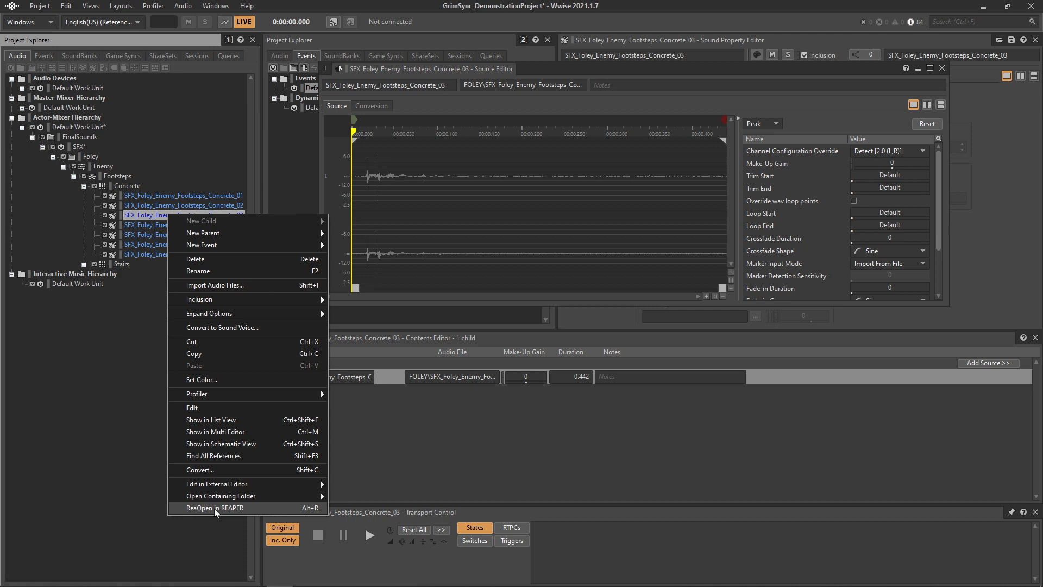
click(250, 507)
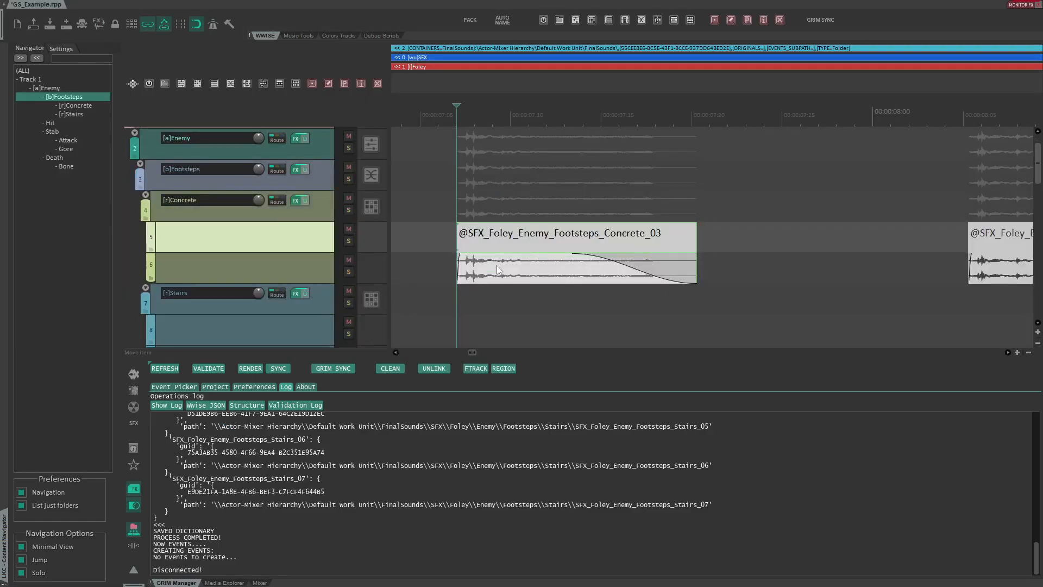
- Split the Concrete_03 item and remove a middle section of the footstep
click(490, 239)
key(F7)
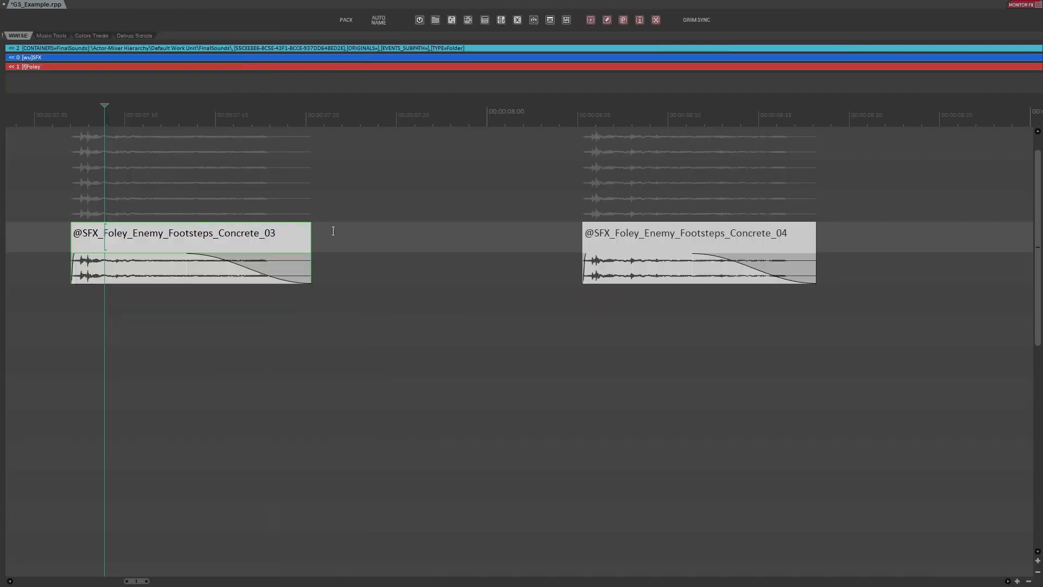
scroll(67, 226, up, 5)
scroll(218, 220, down, 3)
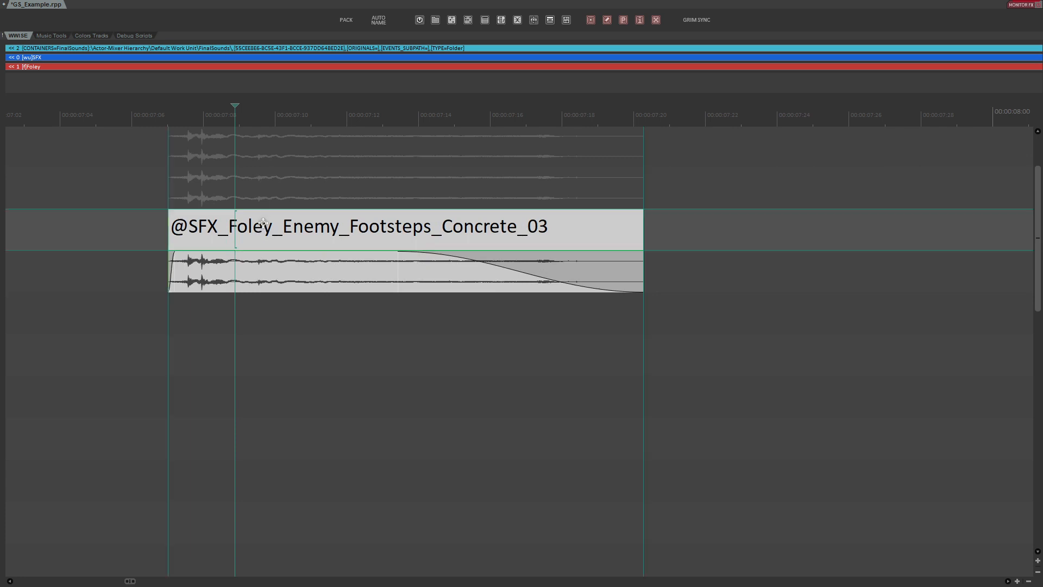
click(282, 234)
key(s)
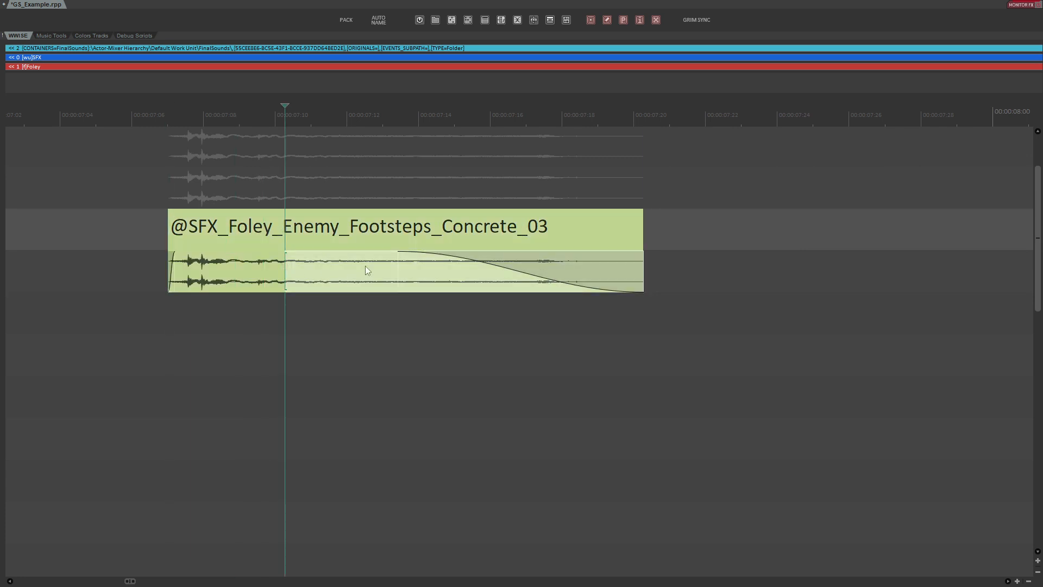
key(a)
key(d)
click(197, 275)
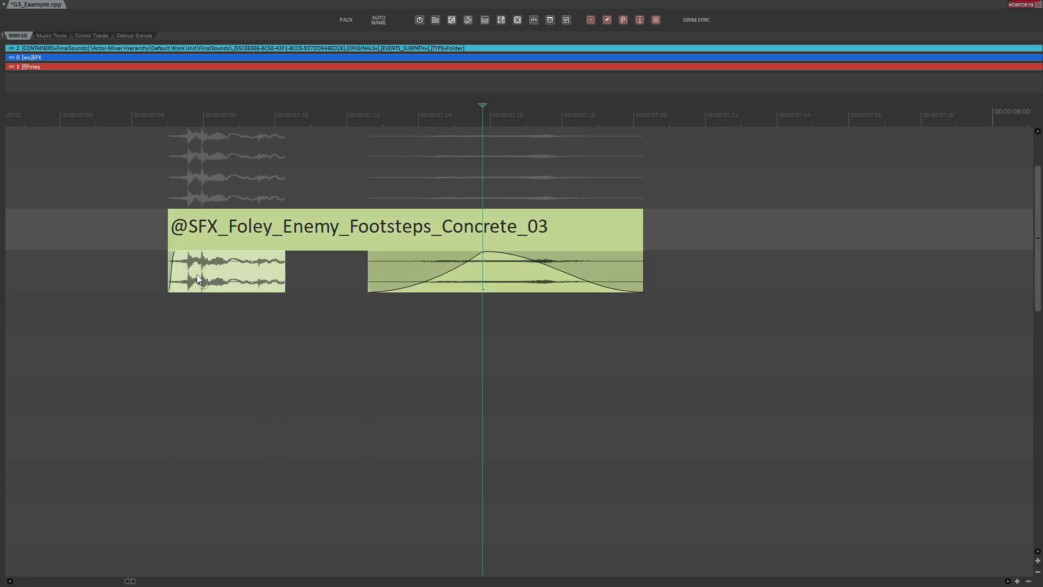
- Move the cut slice onto the track below the Concrete_03 item and extend it to the block's length
drag(226, 273, 358, 312)
click(304, 314)
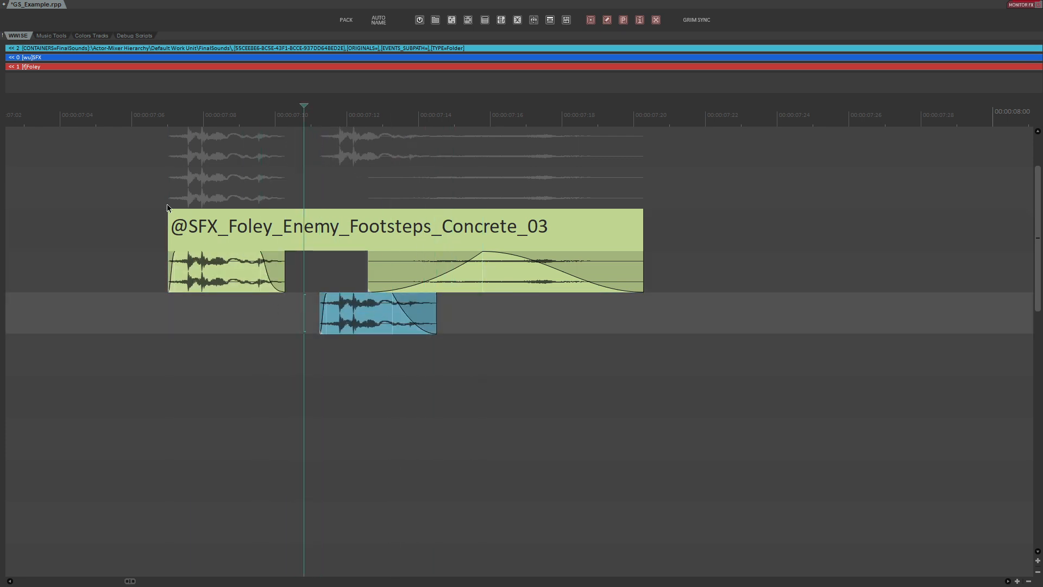
key(g)
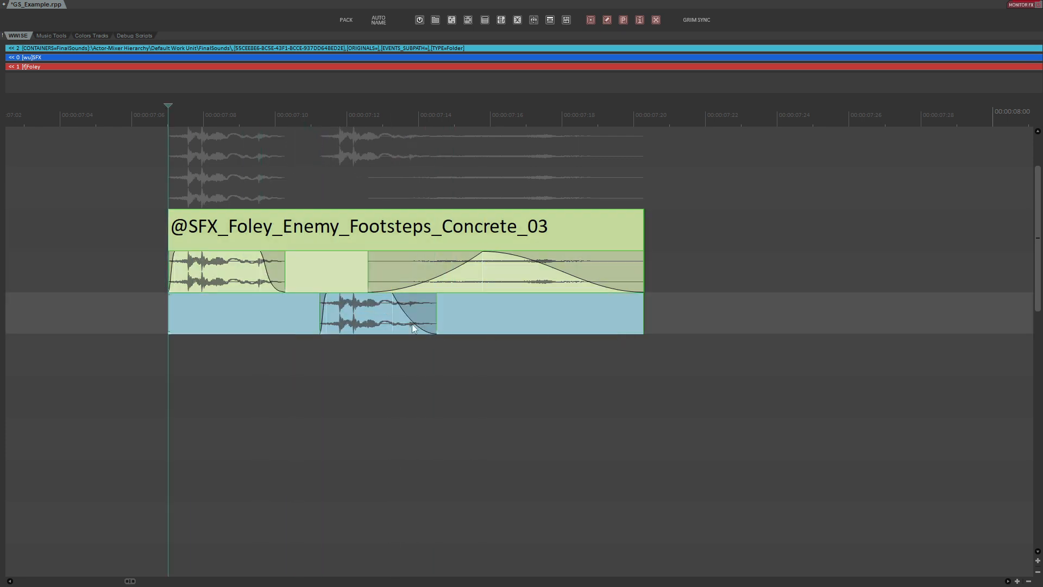
- Add the new layer track into the Concrete_03 render block
key(F7)
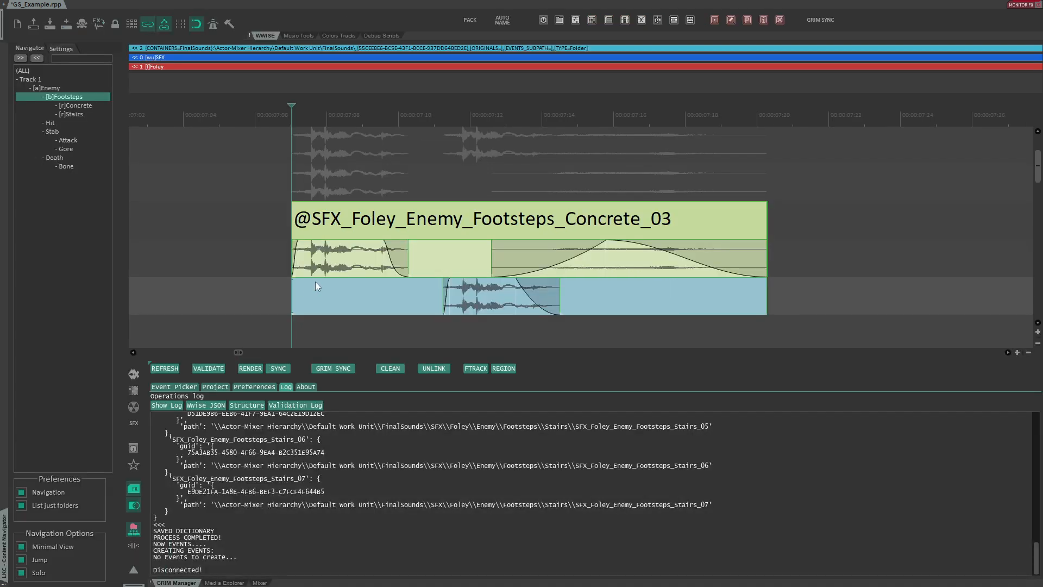
key(F8)
key(F7)
click(238, 188)
key(ctrl+t)
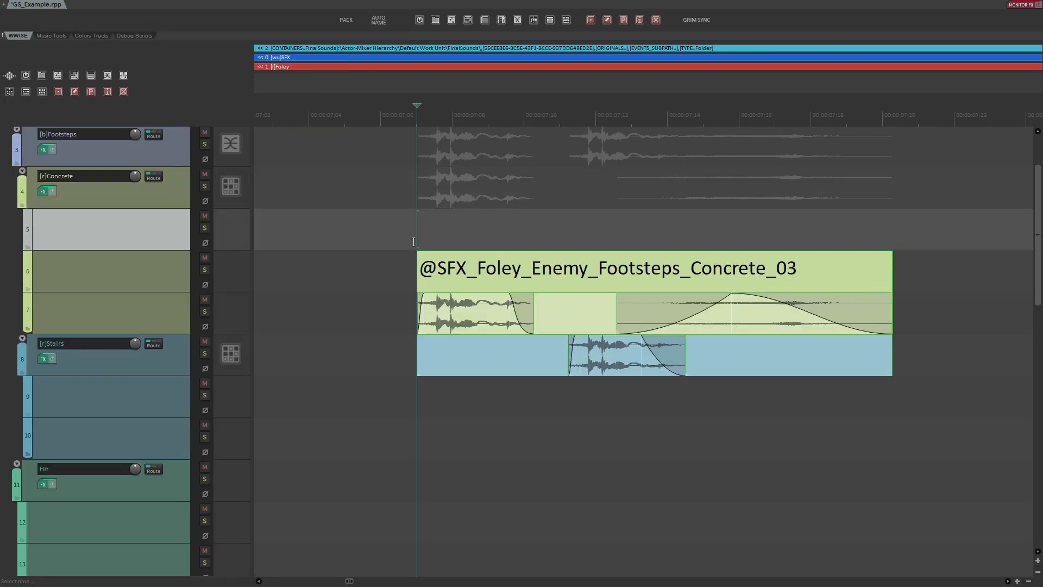
drag(455, 263, 458, 234)
key(c)
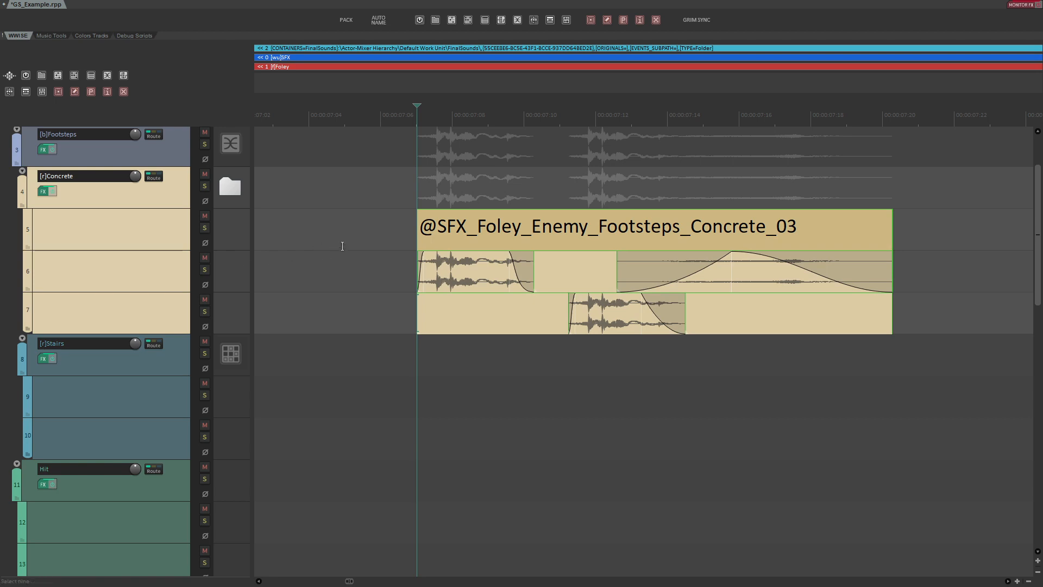
- Render and sync the edited Concrete_03 block and check the result in Wwise
key(F7)
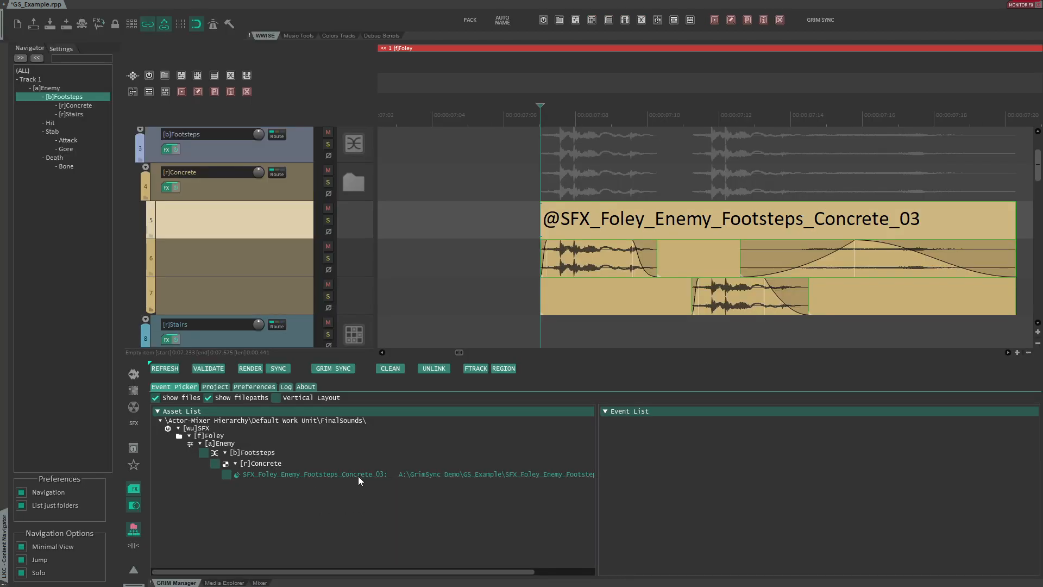
click(338, 371)
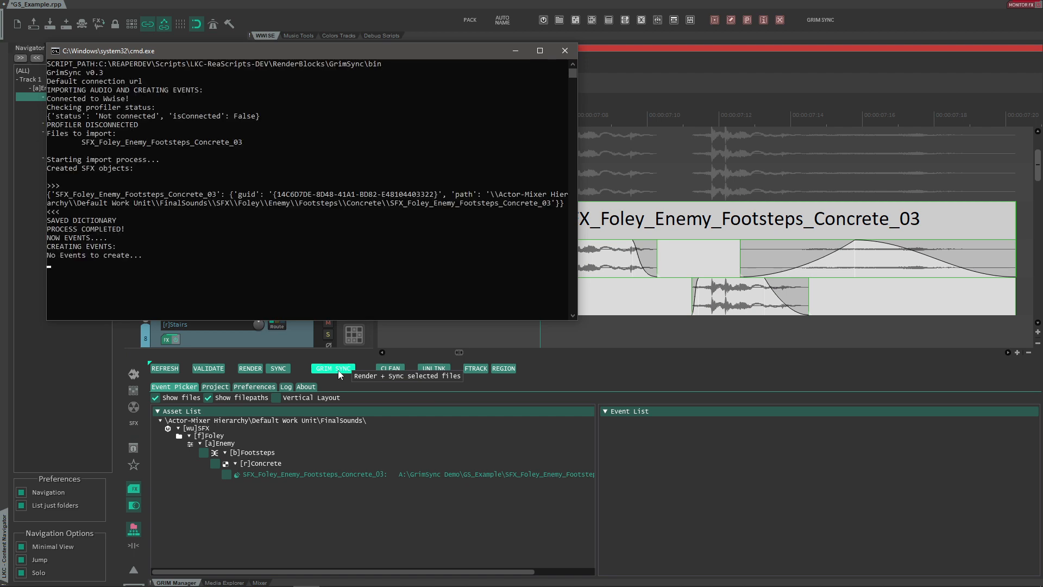
key(alt+Tab)
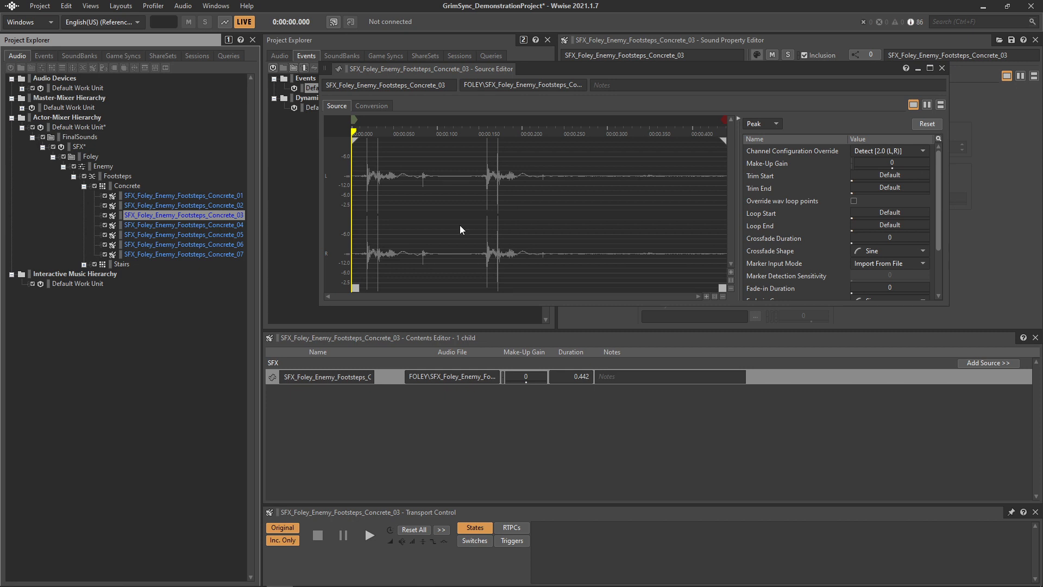
key(alt+Tab)
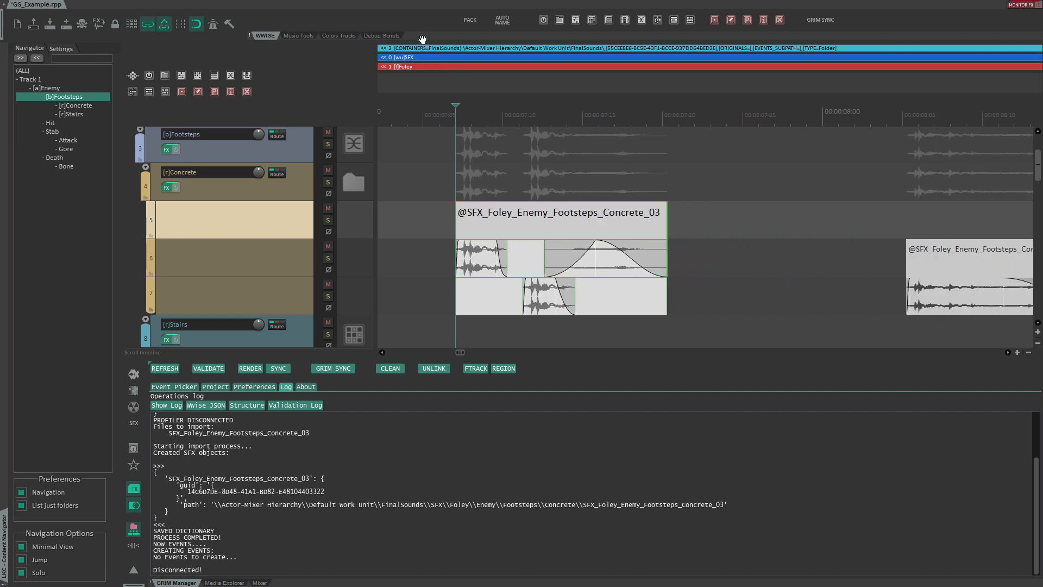
- Refresh the asset list and delete the Concrete_03 block's rendered file with Clean
drag(423, 39, 424, 34)
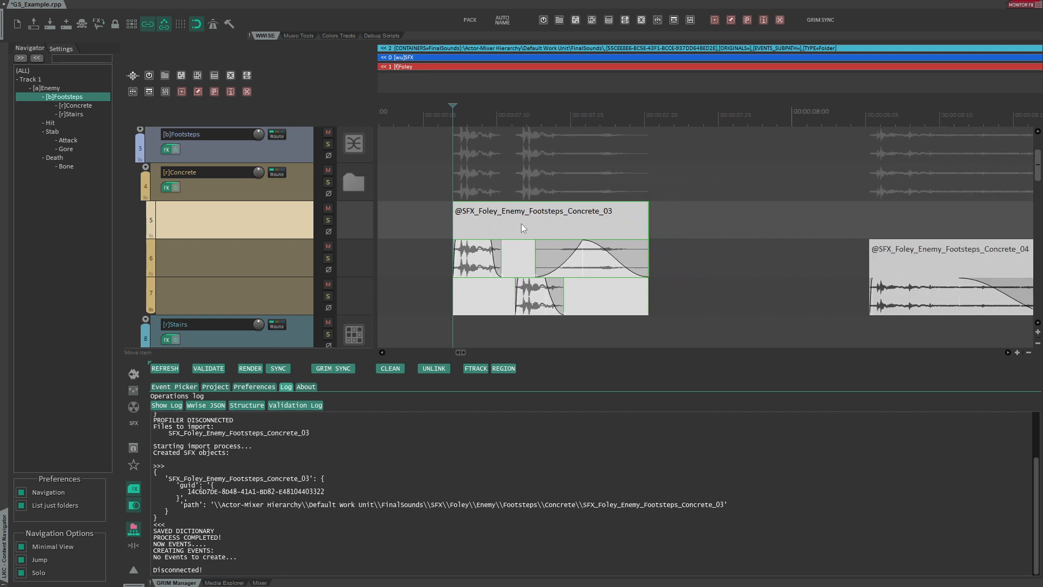
click(167, 369)
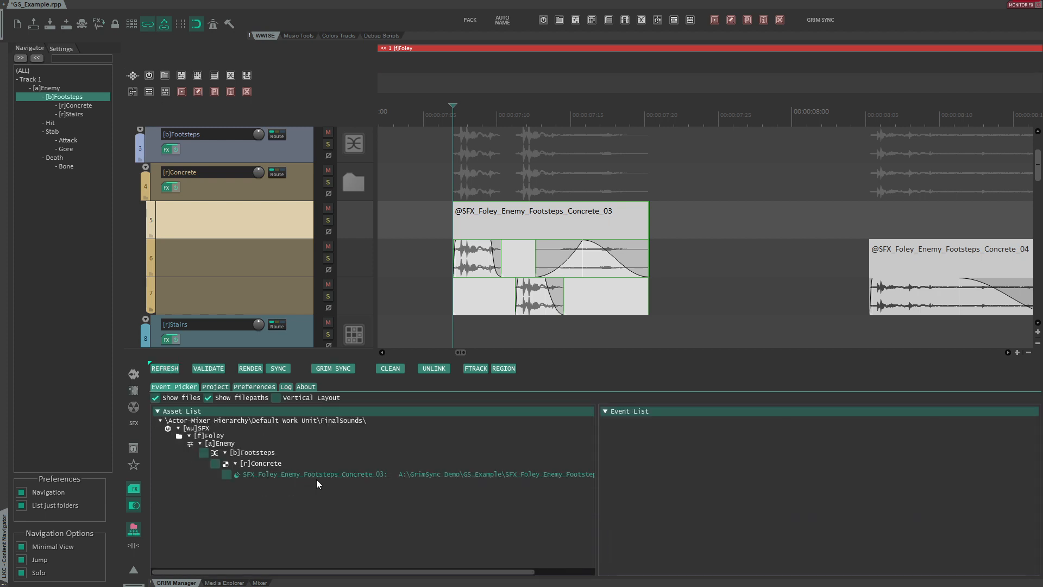
mouse_move(314, 475)
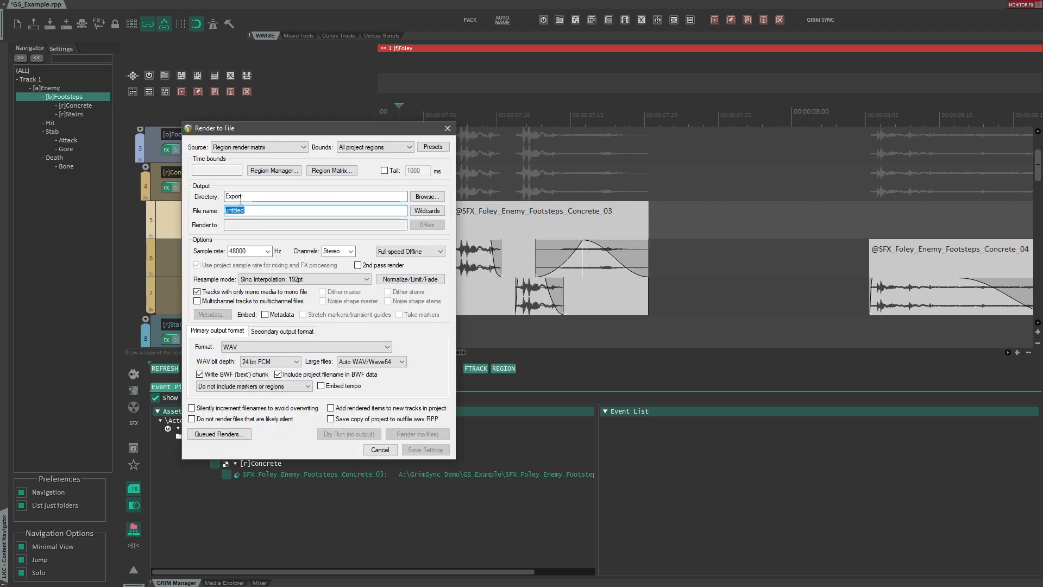
click(251, 197)
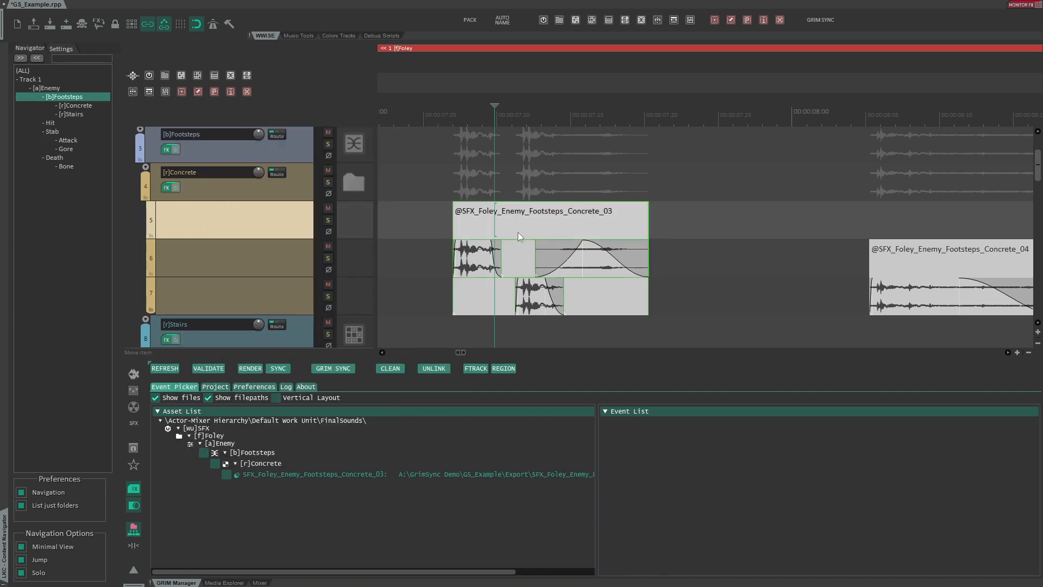
click(383, 371)
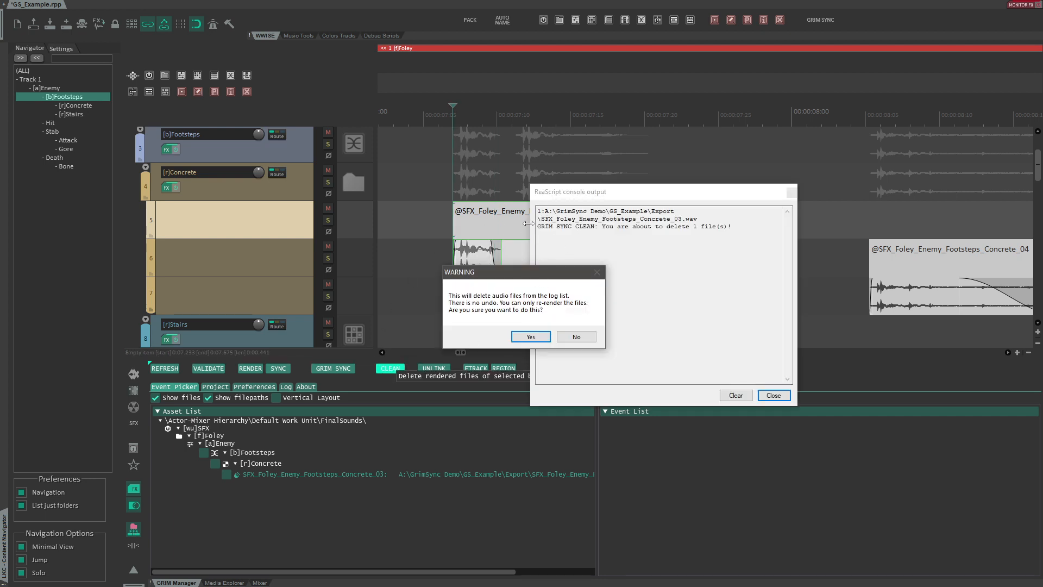
drag(529, 229, 383, 231)
drag(454, 194, 189, 116)
click(194, 155)
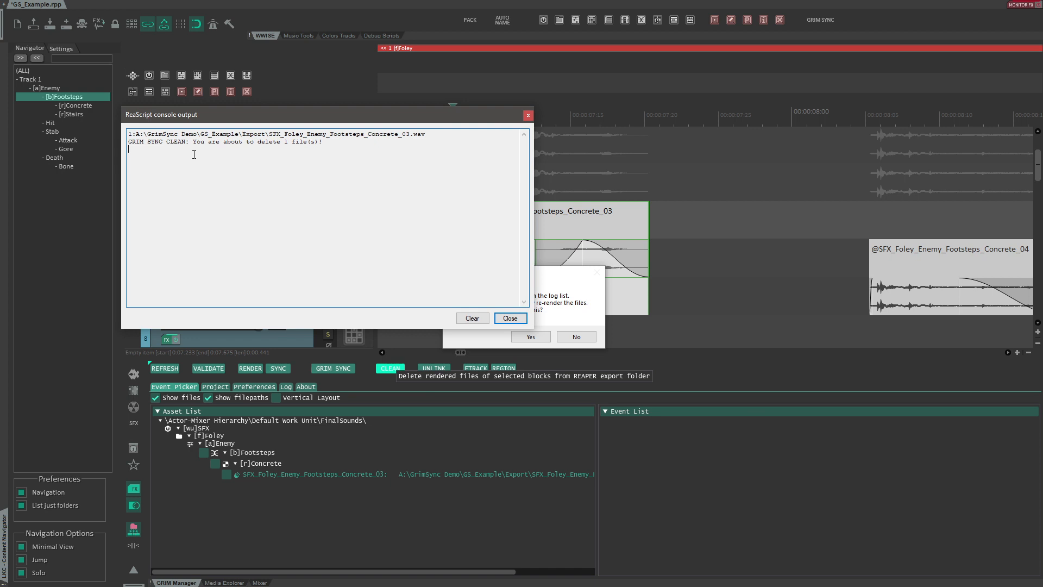
triple_click(321, 136)
click(325, 141)
click(510, 318)
click(522, 338)
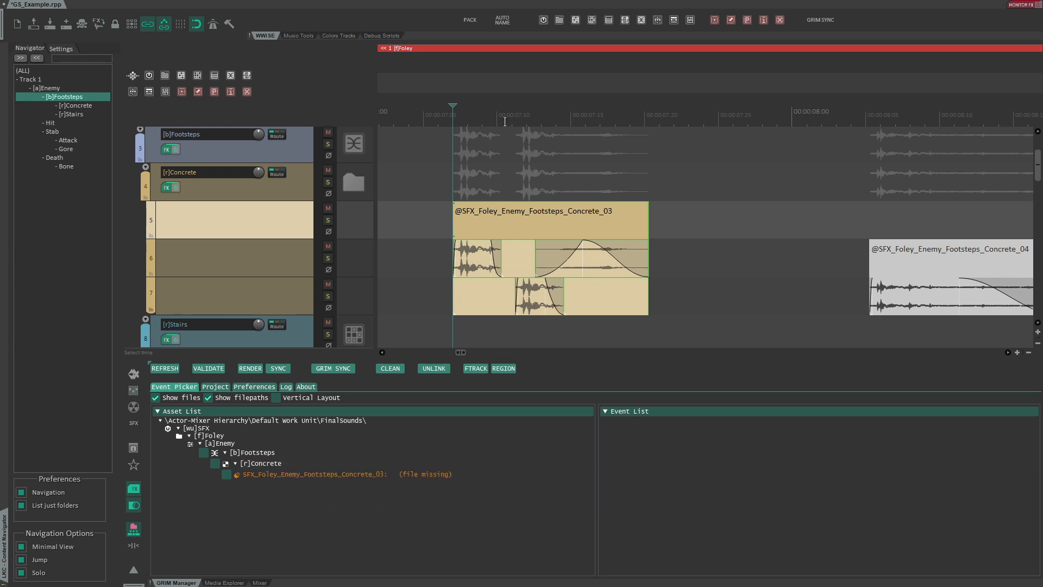
- Select all Concrete footstep blocks, refresh the asset list, and delete their rendered files with Clean
scroll(479, 96, down, 3)
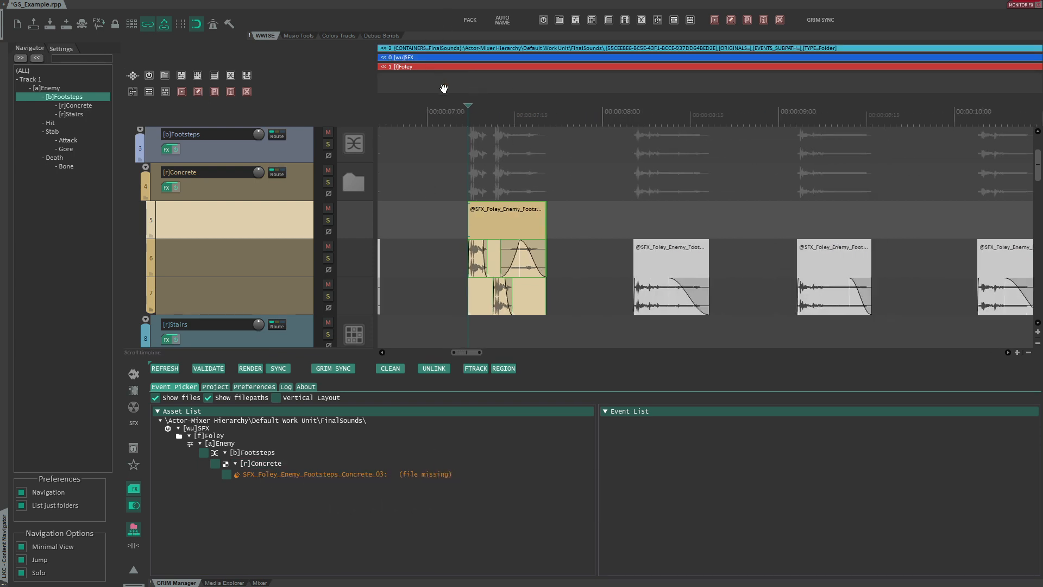
scroll(443, 87, down, 4)
drag(465, 95, 568, 83)
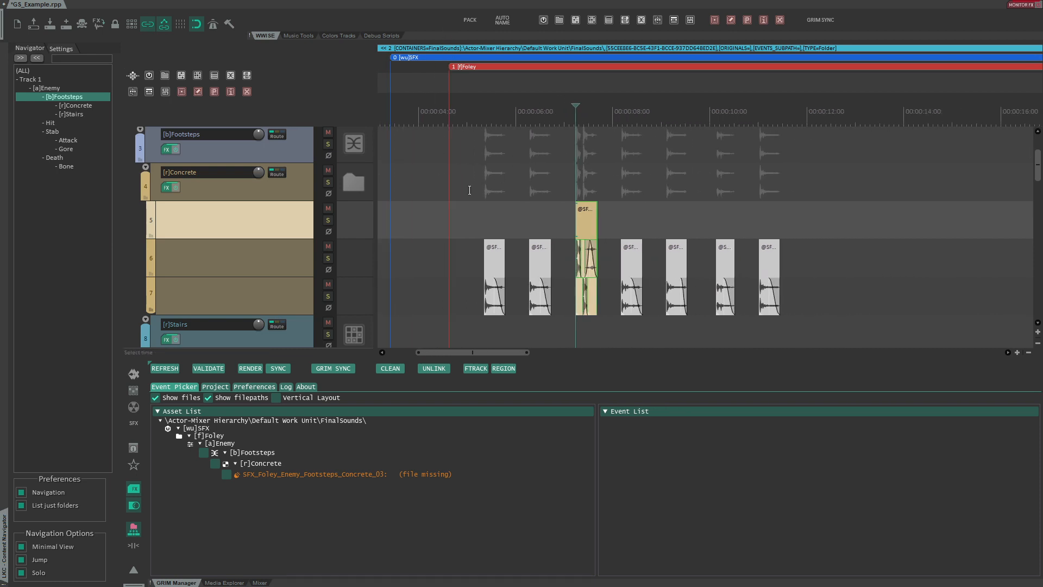
drag(468, 191, 823, 212)
click(165, 369)
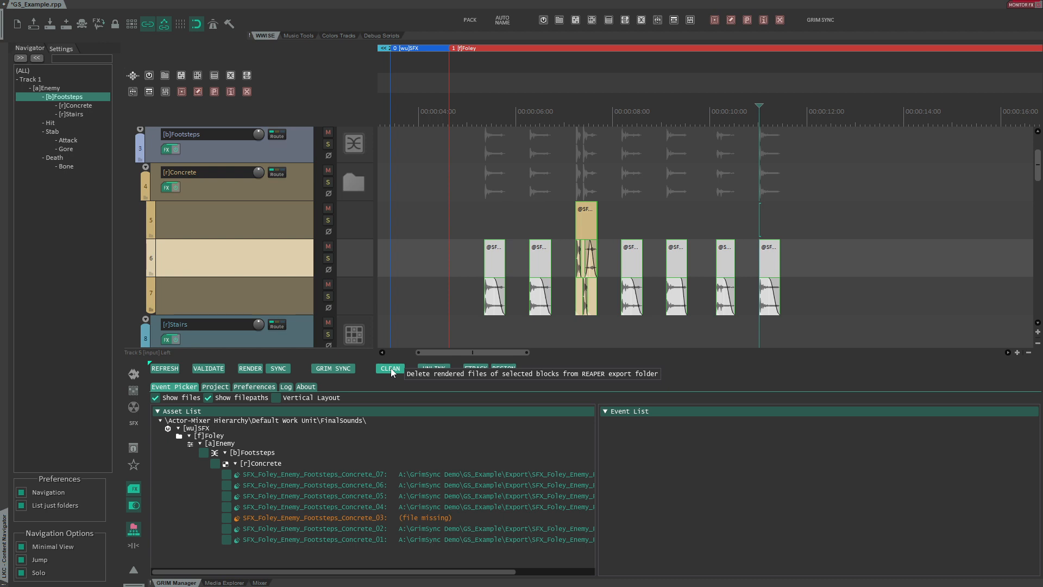
click(390, 367)
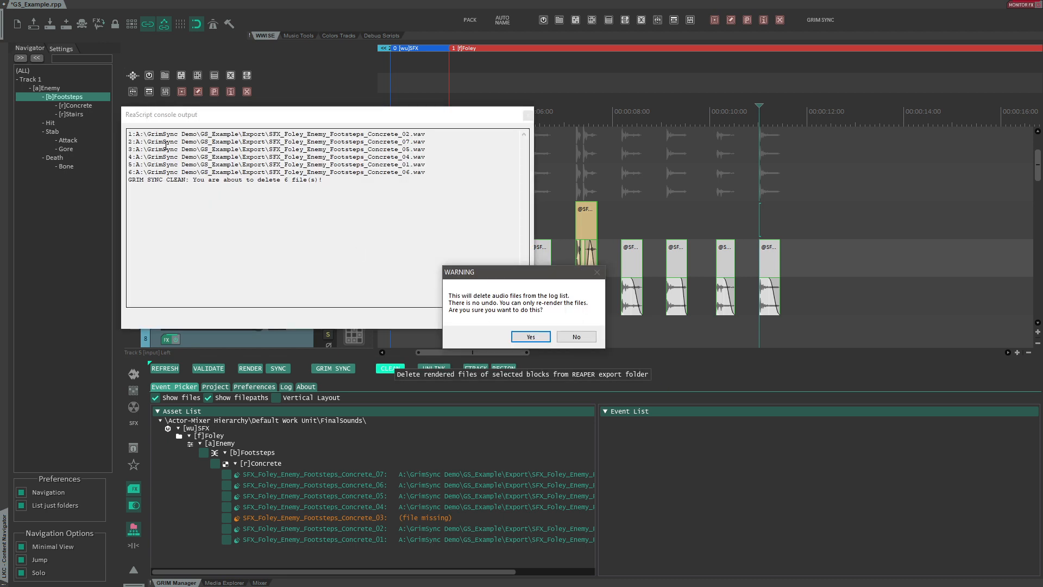
click(531, 337)
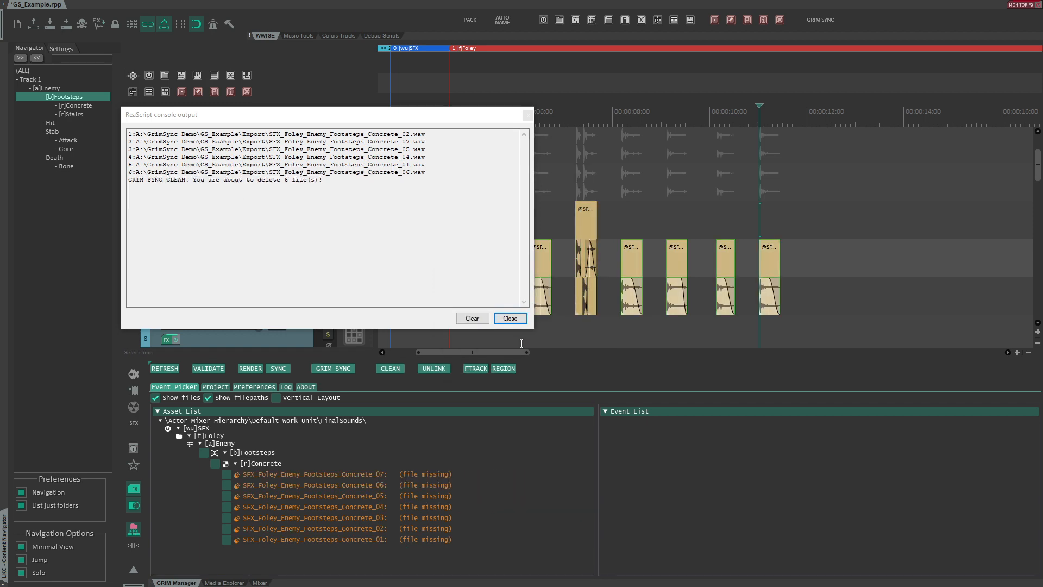
click(502, 315)
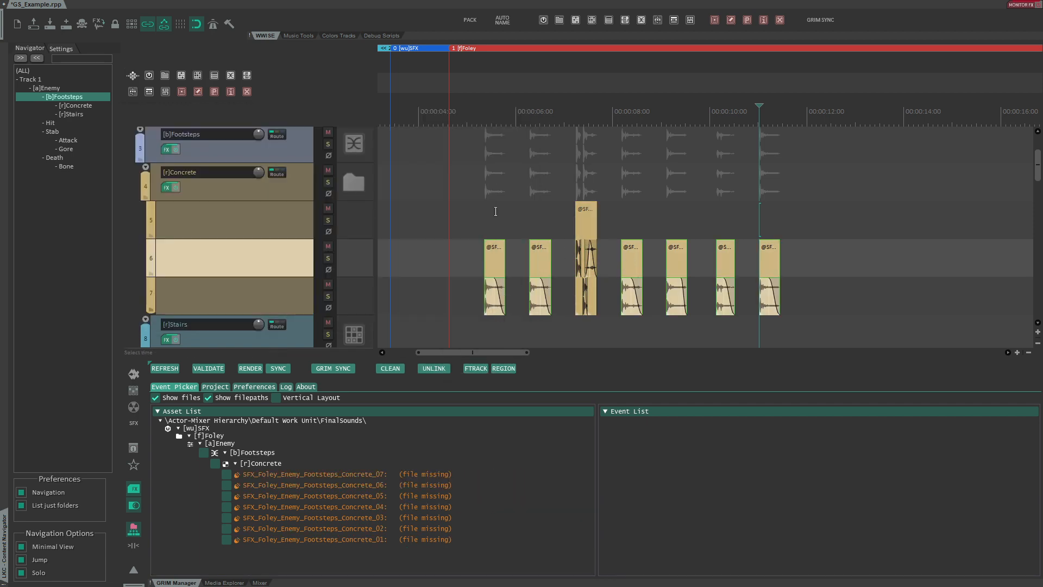
click(491, 215)
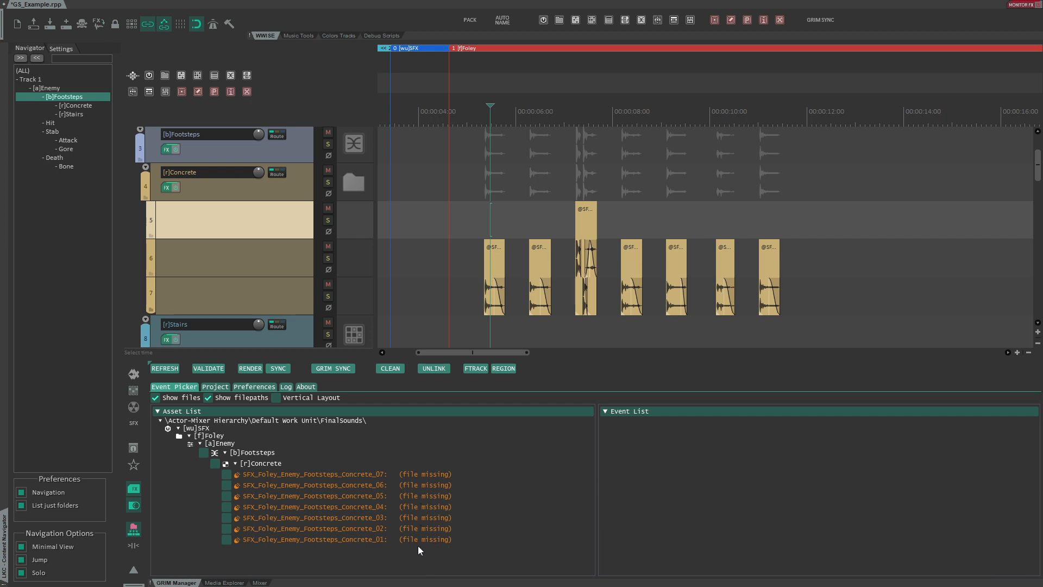
- Select the time range of the Concrete footstep block, sync it to Wwise, and inspect the Concrete container there
drag(448, 250, 808, 251)
click(278, 369)
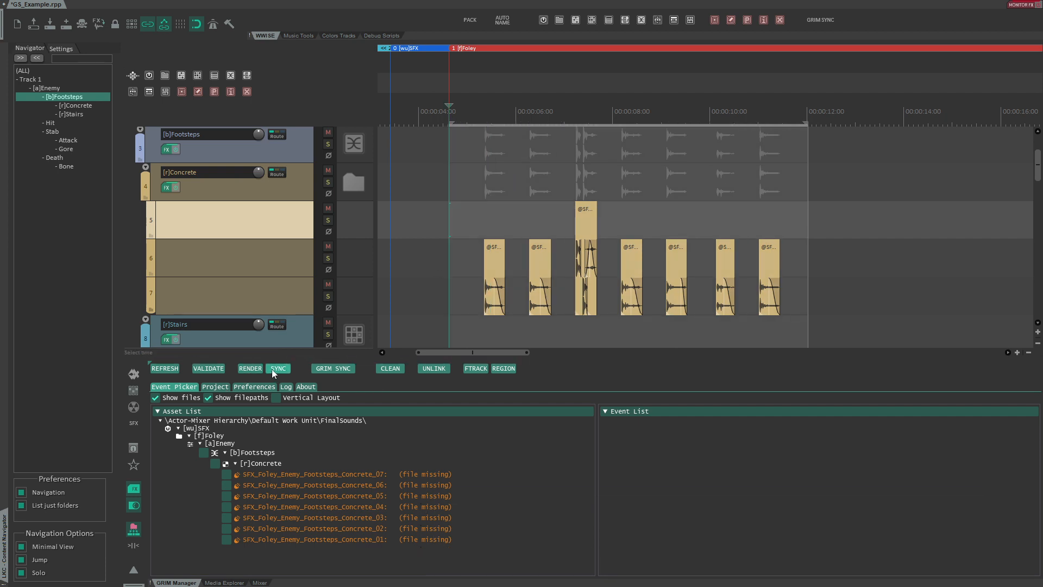
click(578, 333)
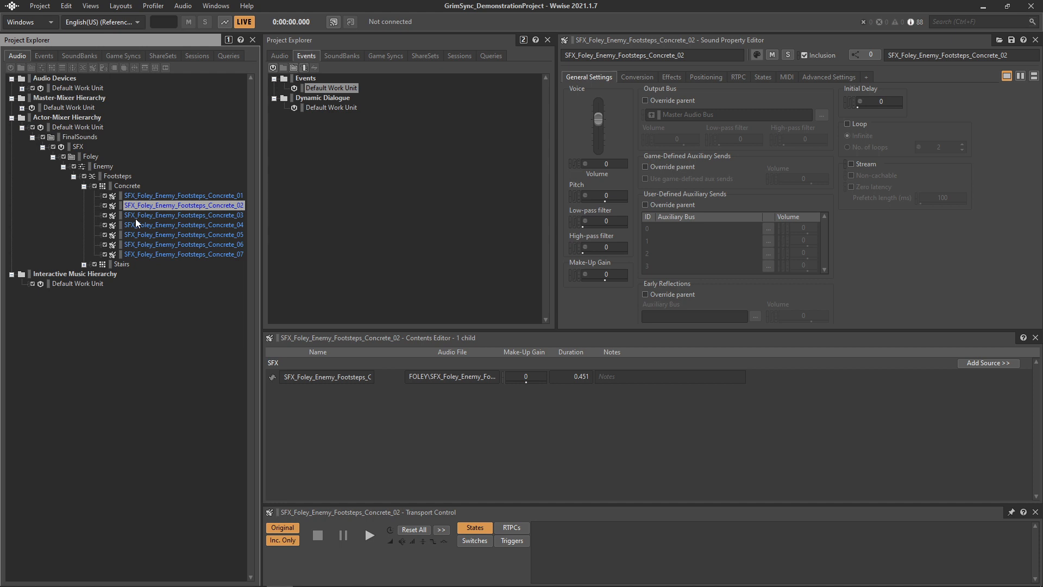
click(124, 185)
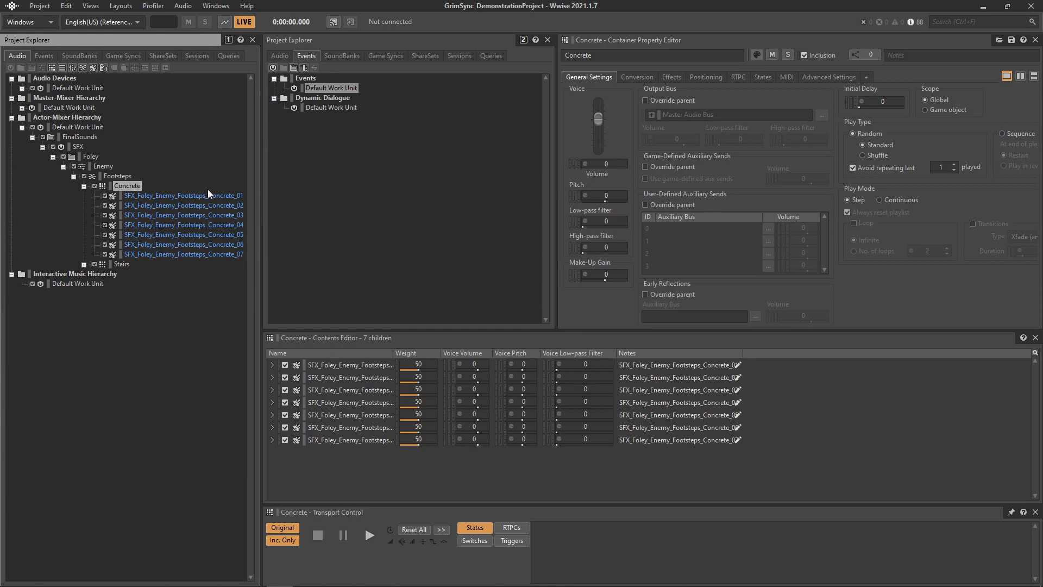
- In the Event Picker, enable the Concrete container and add Play and Stop events for it
key(alt+Tab)
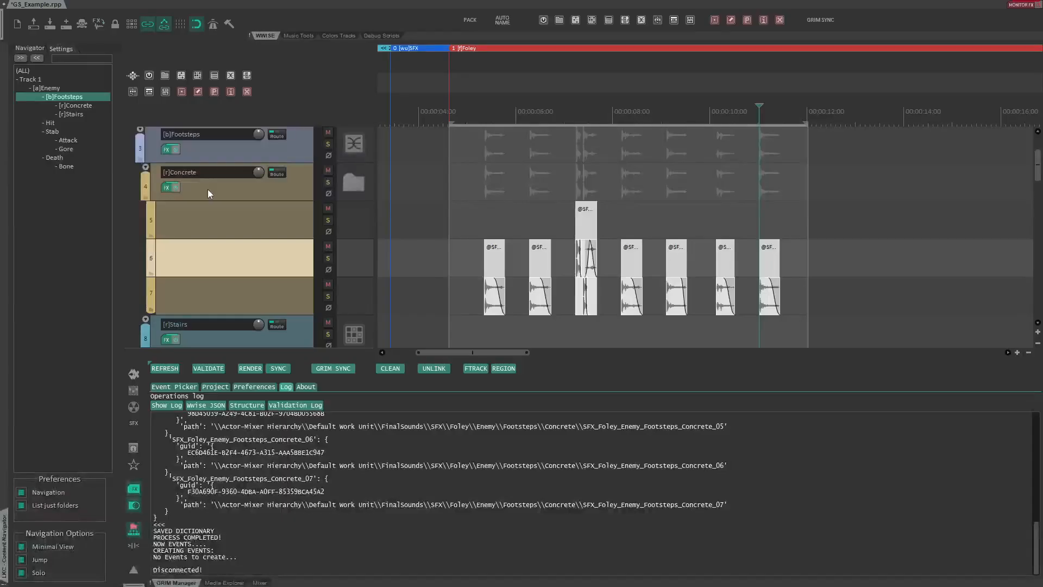
click(174, 386)
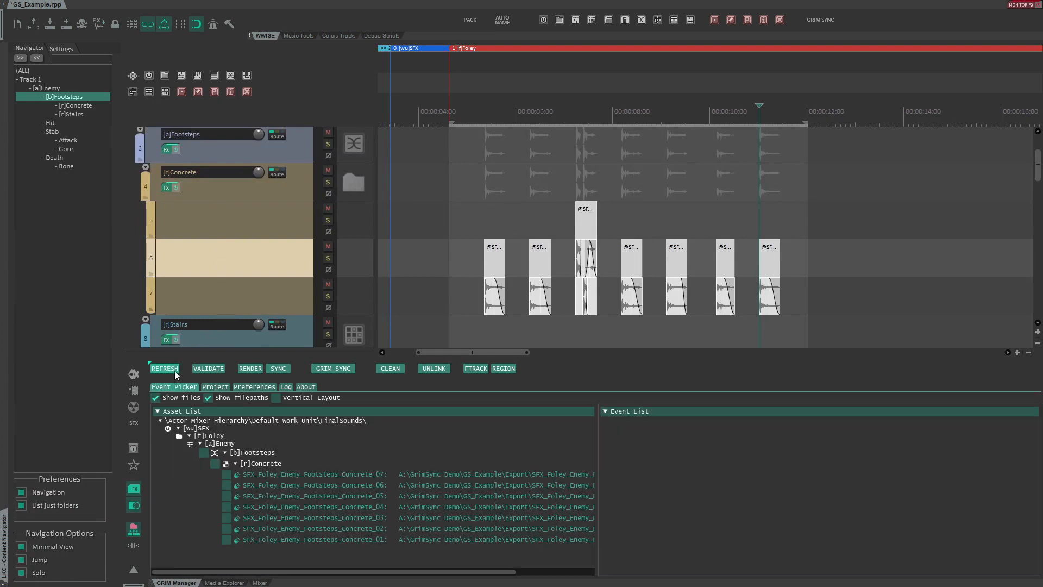
click(215, 464)
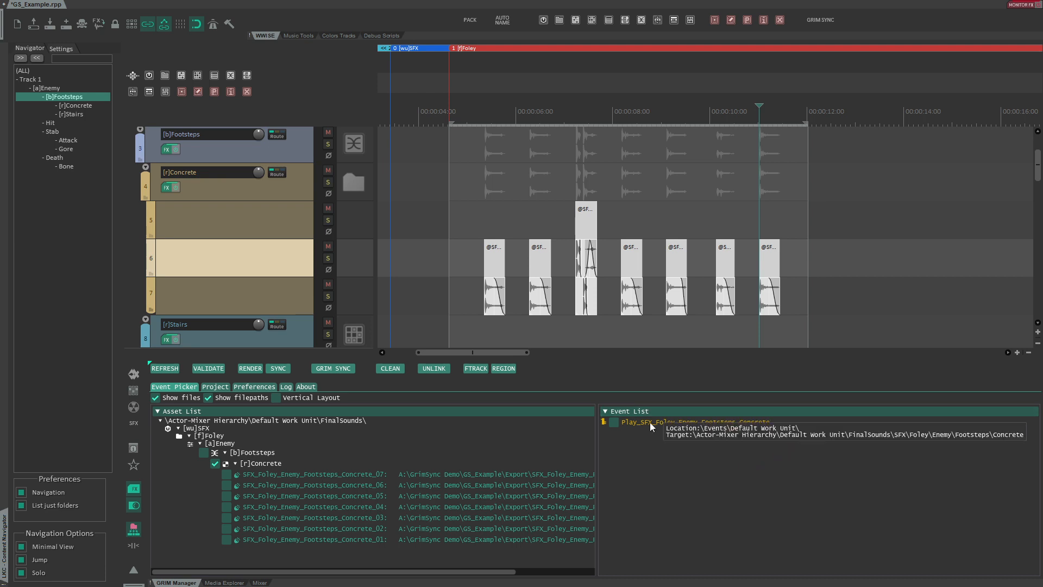
click(614, 422)
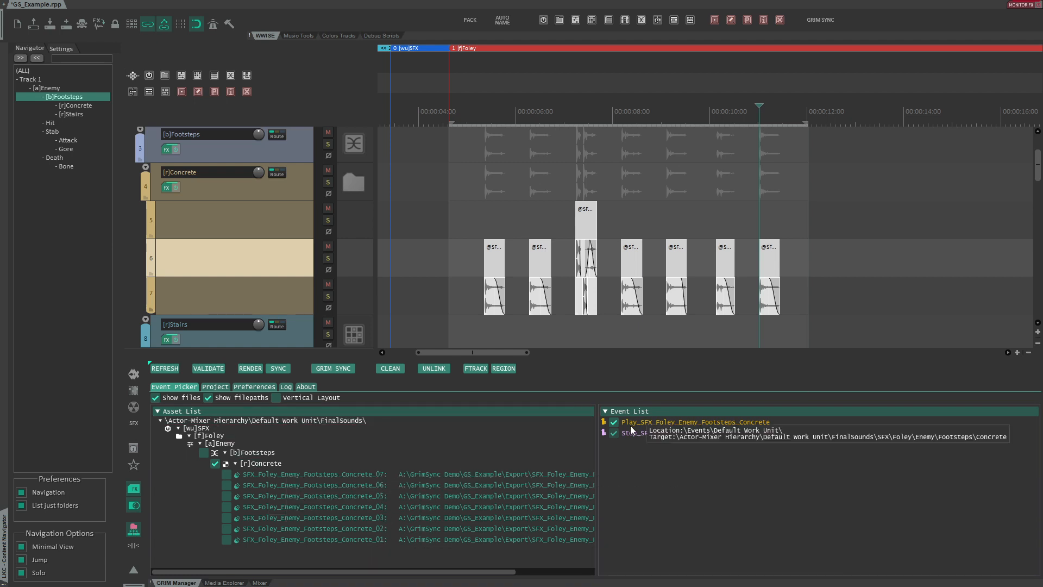
- Sync the Concrete Play and Stop events to Wwise and inspect them in the Events hierarchy
right_click(641, 412)
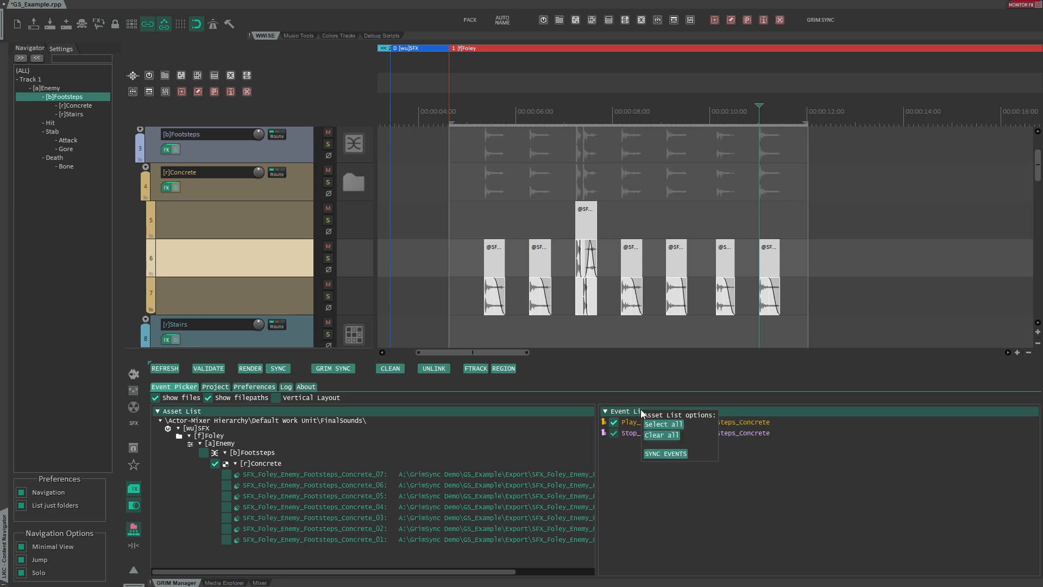
click(658, 453)
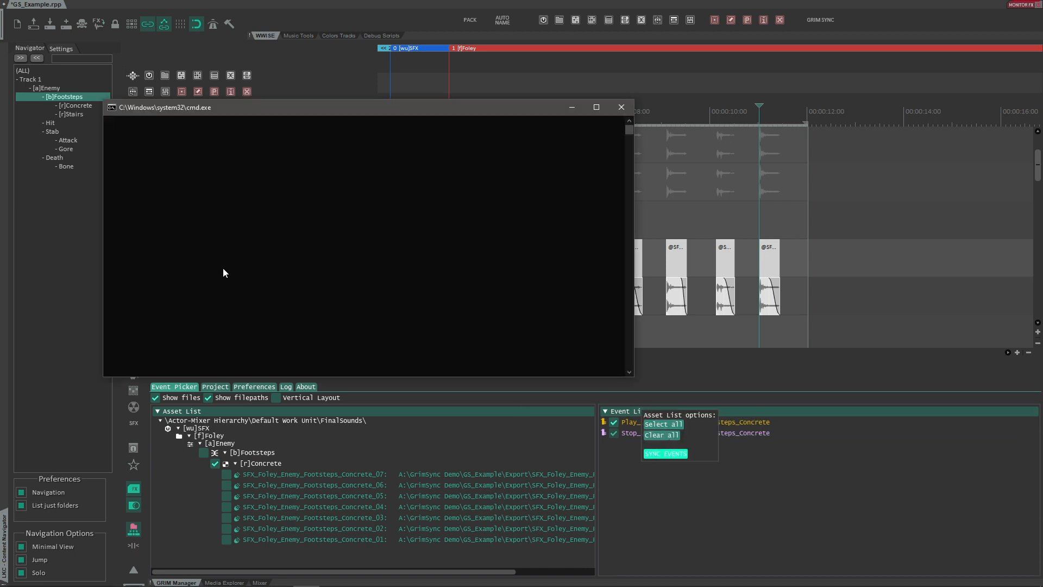
key(alt+Tab)
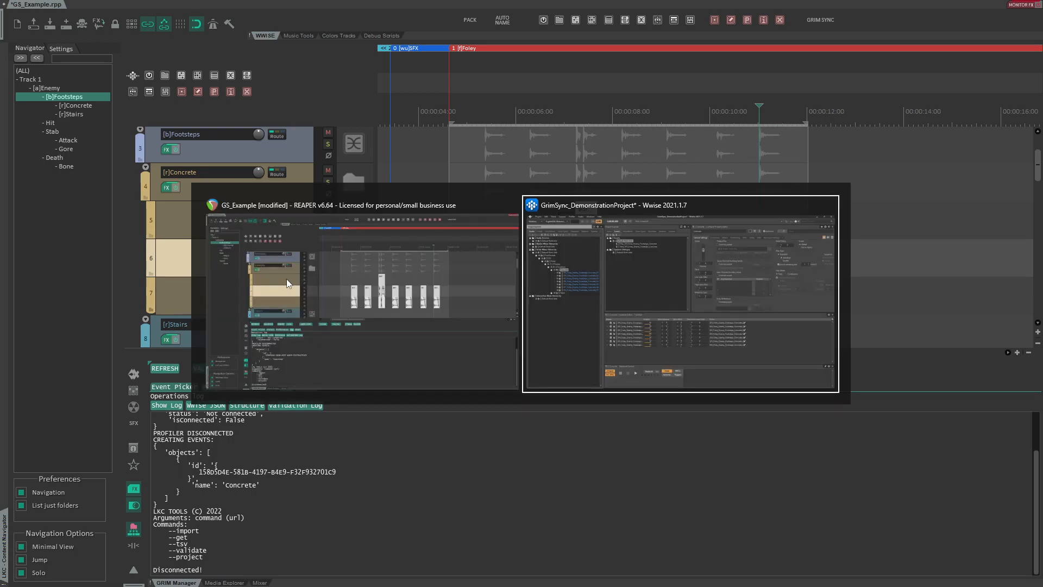
click(334, 99)
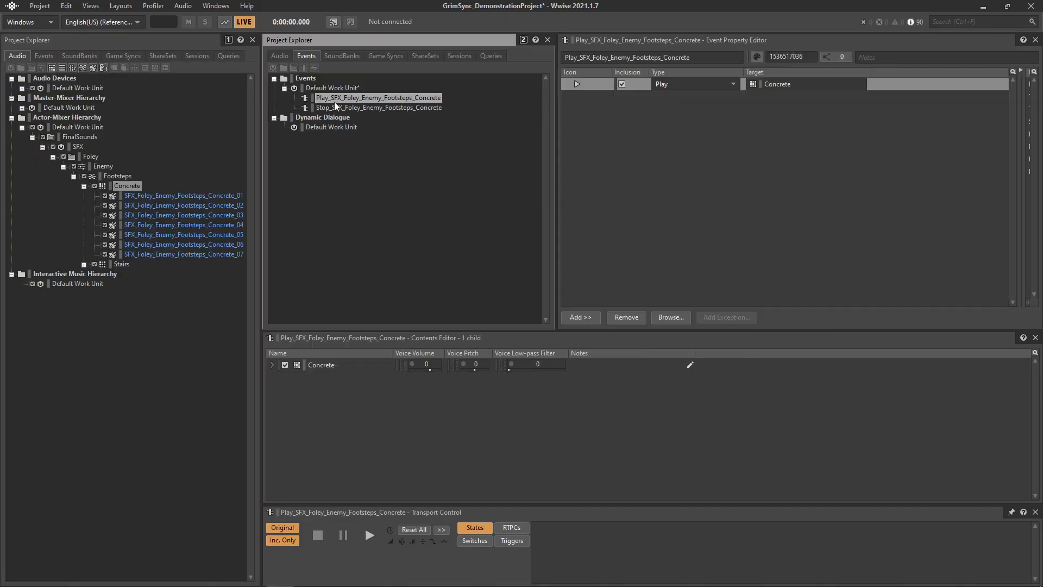
click(342, 108)
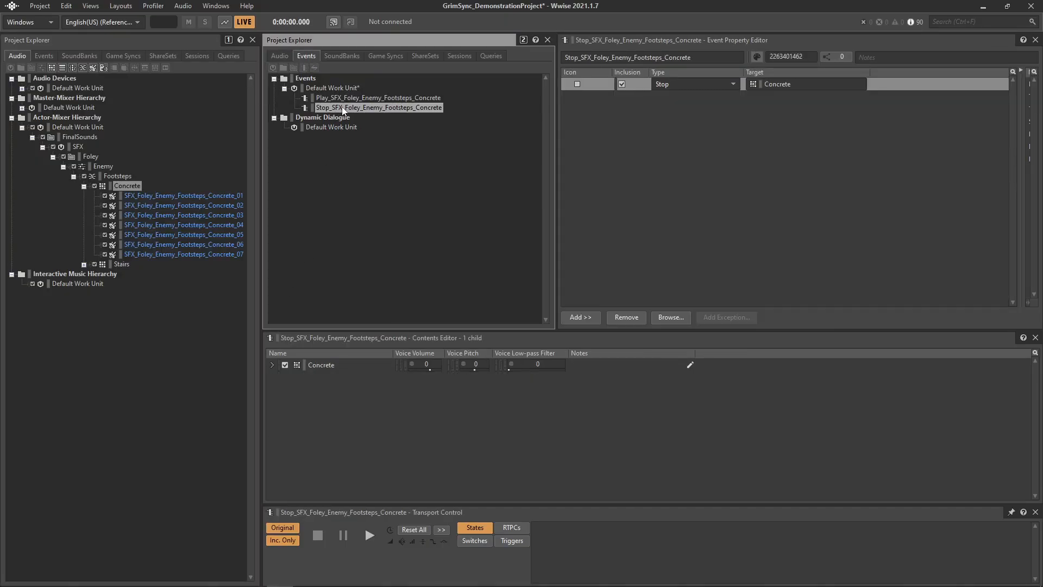
click(374, 100)
click(376, 109)
click(327, 88)
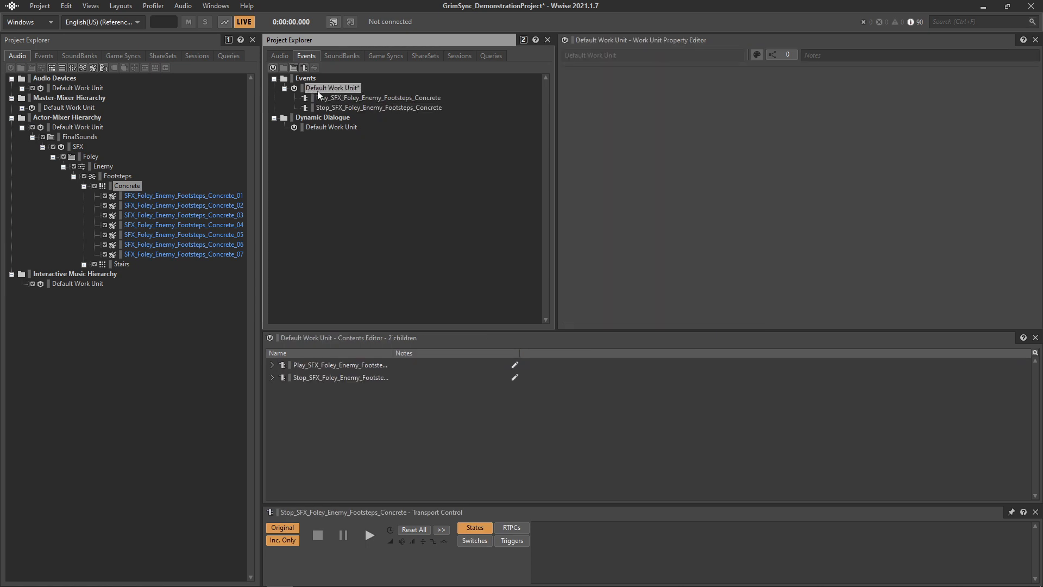
- Create a new Events work unit named FoleyEvents
right_click(305, 79)
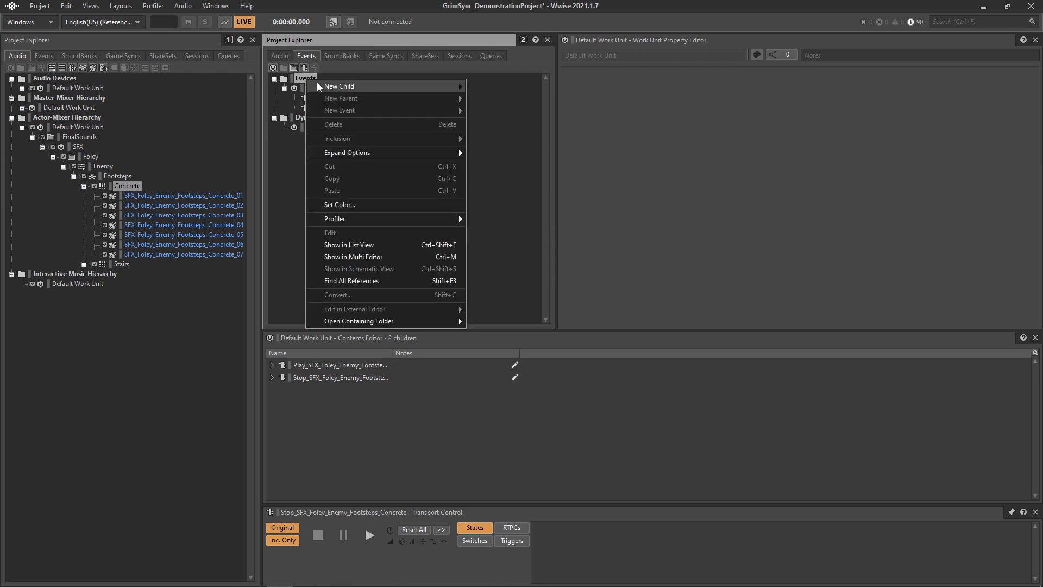
mouse_move(317, 82)
click(476, 85)
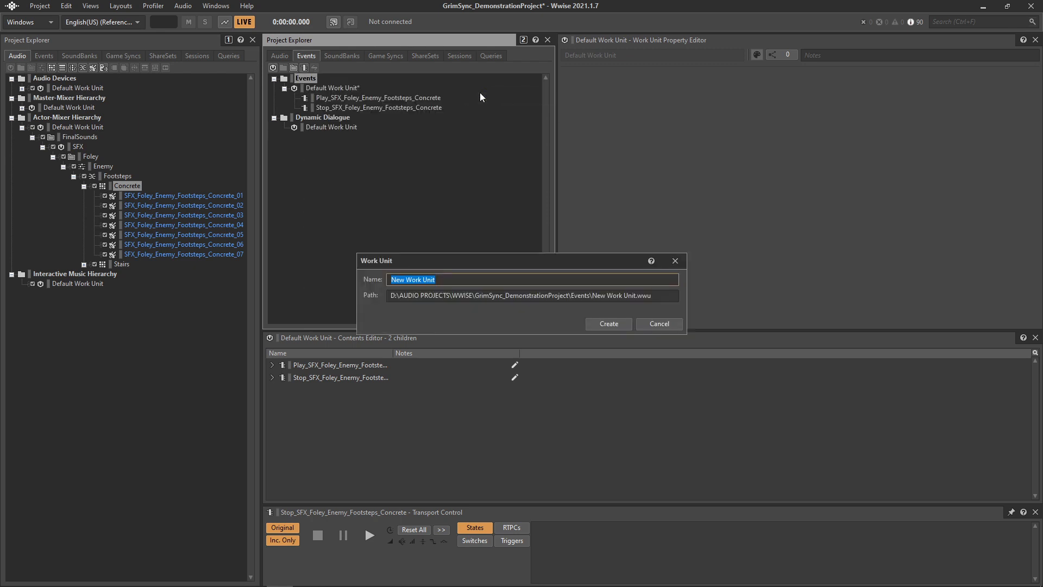
text(FoleyEvents)
key(Return)
- Add a virtual folder named Enemy inside FoleyEvents and save the Wwise project
right_click(322, 118)
mouse_move(338, 124)
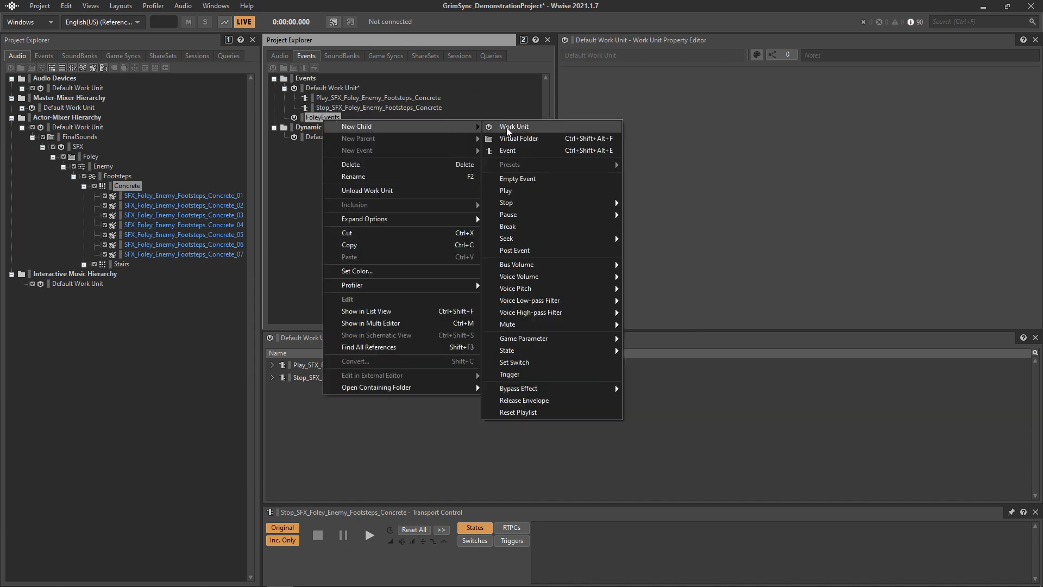
click(508, 139)
text(Enemy)
key(Return)
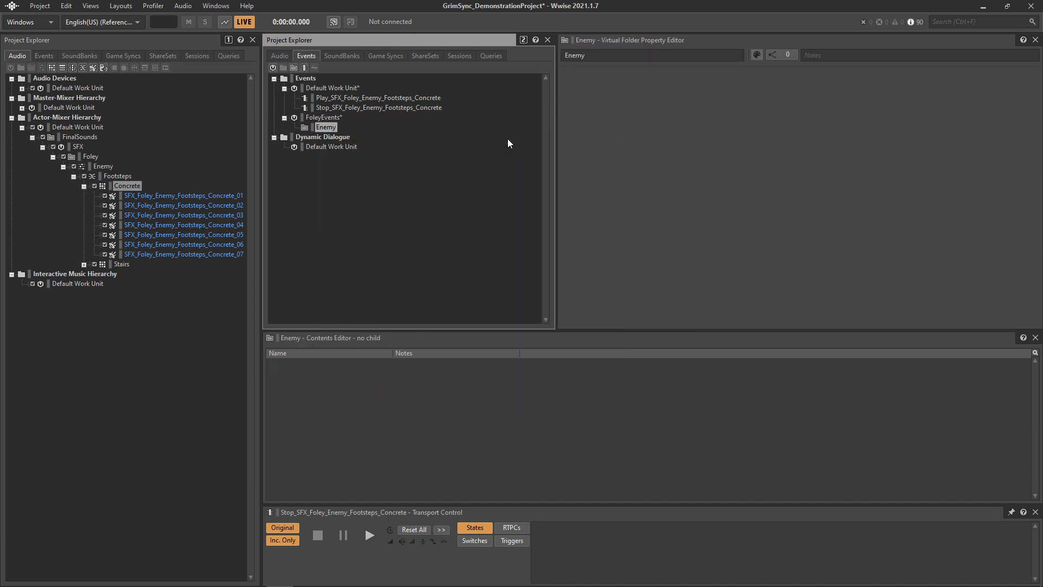
key(ctrl+s)
- Select a time range spanning the footstep blocks and create an events region targeting the FoleyEvents Enemy folder
key(alt+Tab)
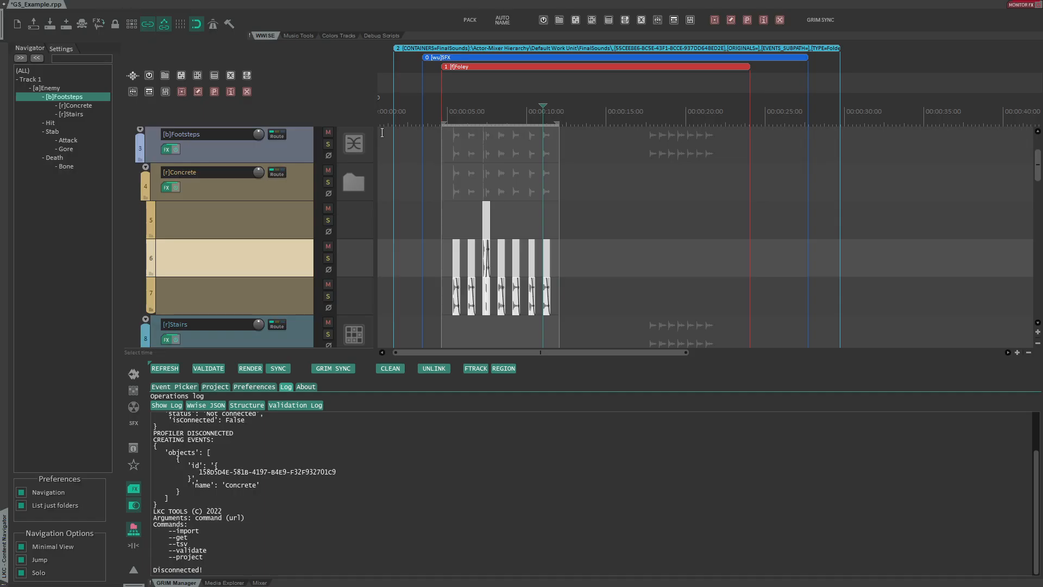
drag(384, 134, 866, 136)
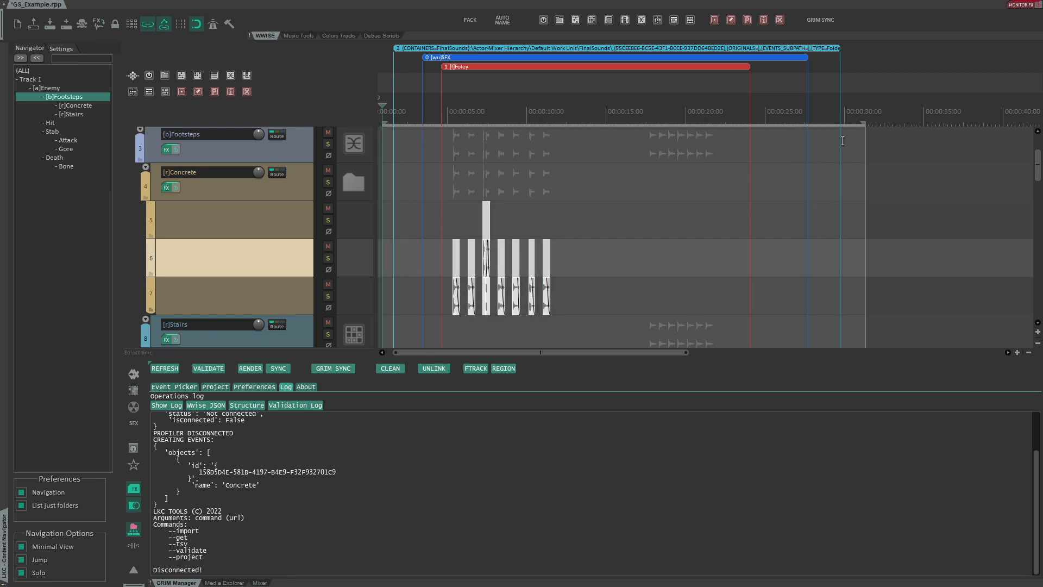
click(503, 369)
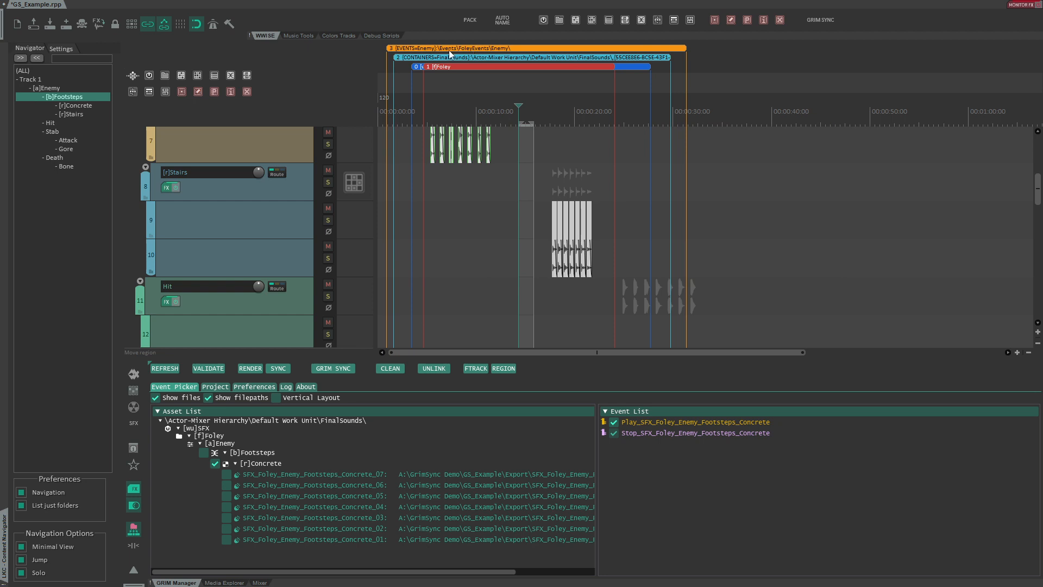
- Enable the Stairs container and its sounds 07, 06 and 05 in the Event Picker, then render and sync with GRIM SYNC
click(177, 368)
click(213, 466)
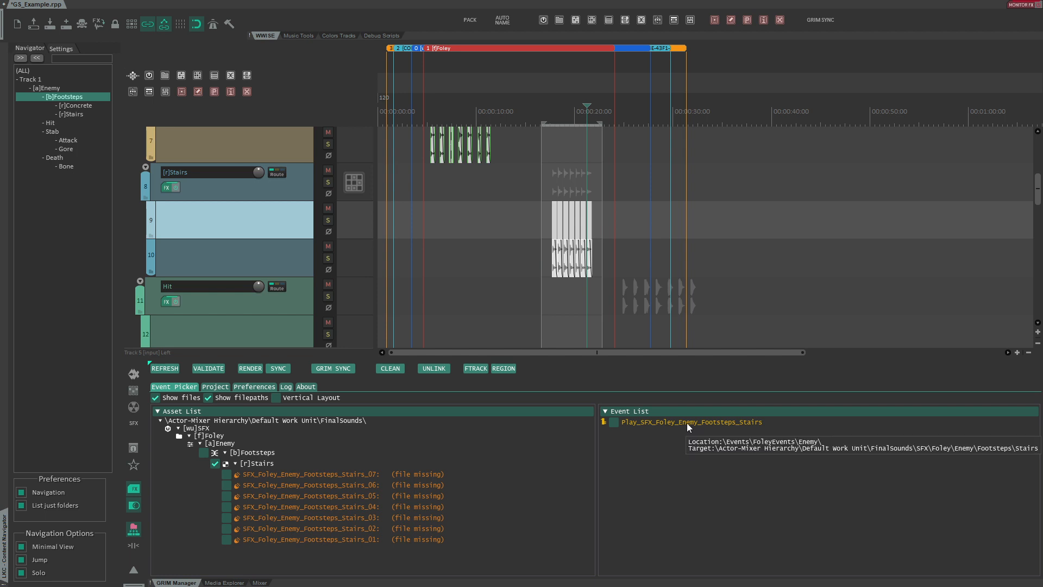
click(227, 474)
click(227, 485)
click(227, 495)
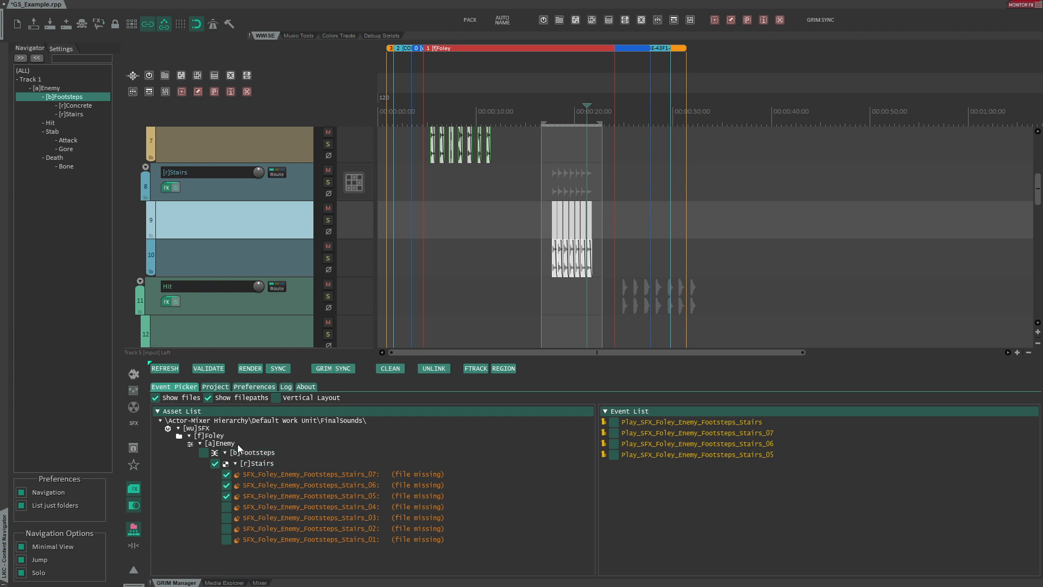
click(341, 371)
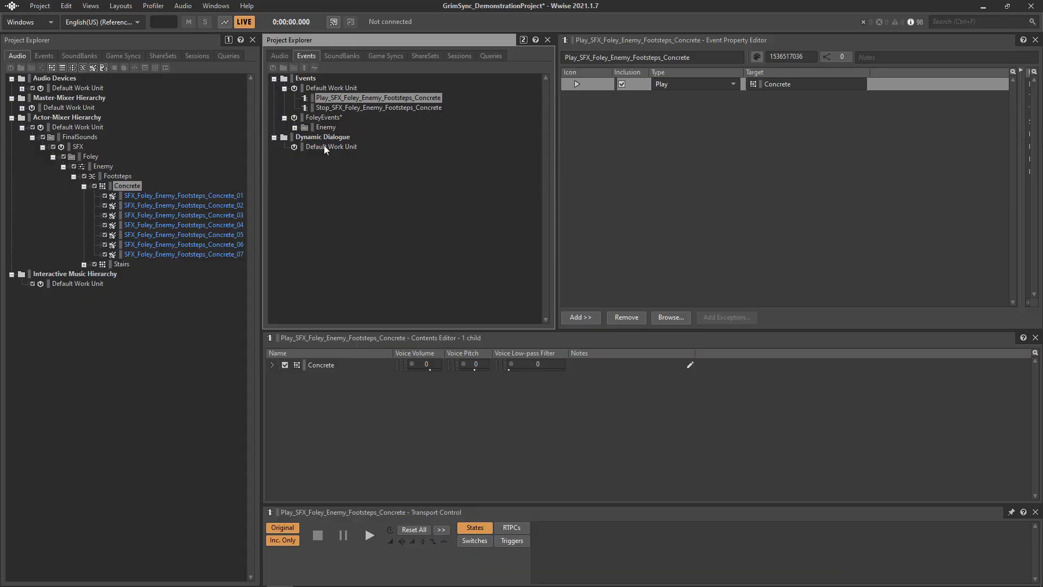
- Expand the FoleyEvents Enemy folder in Wwise and step through the new Stairs events
click(295, 127)
click(371, 137)
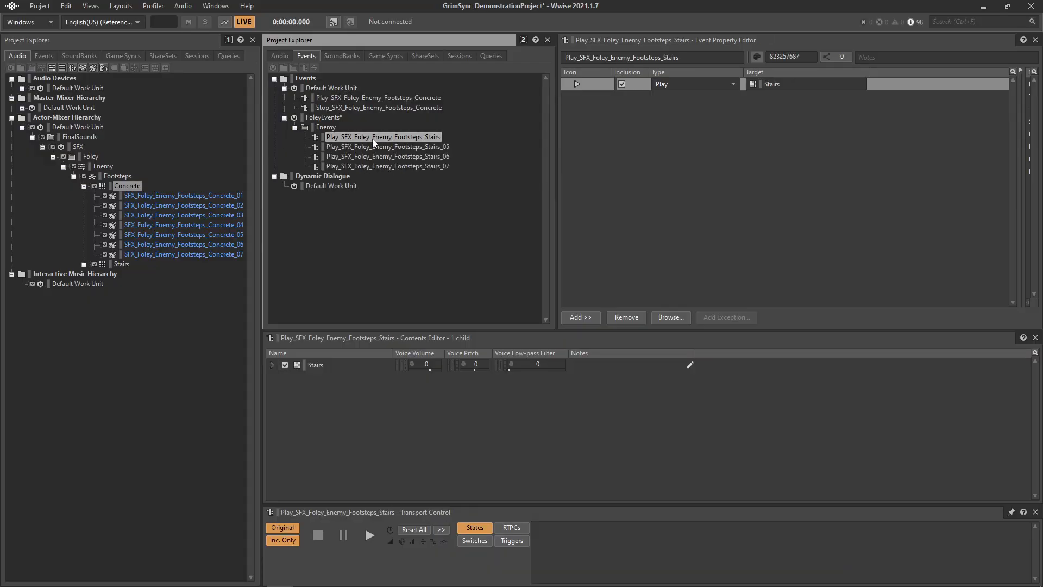
key(Down)
key(Down)
key(Down)
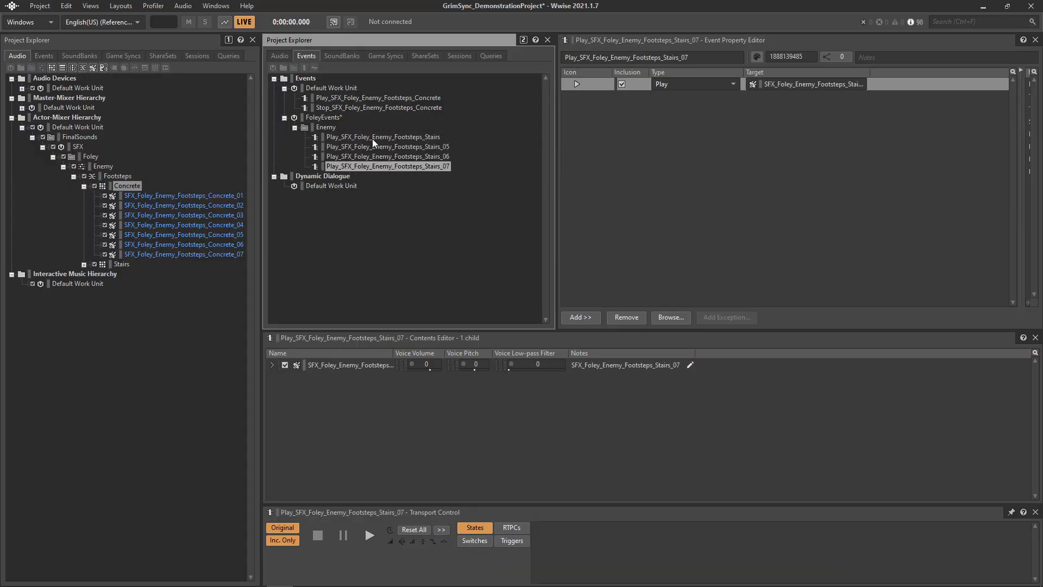
- Expand the Stairs container to review its sounds, then collapse the Actor-Mixer hierarchy to its Default Work Unit
click(83, 264)
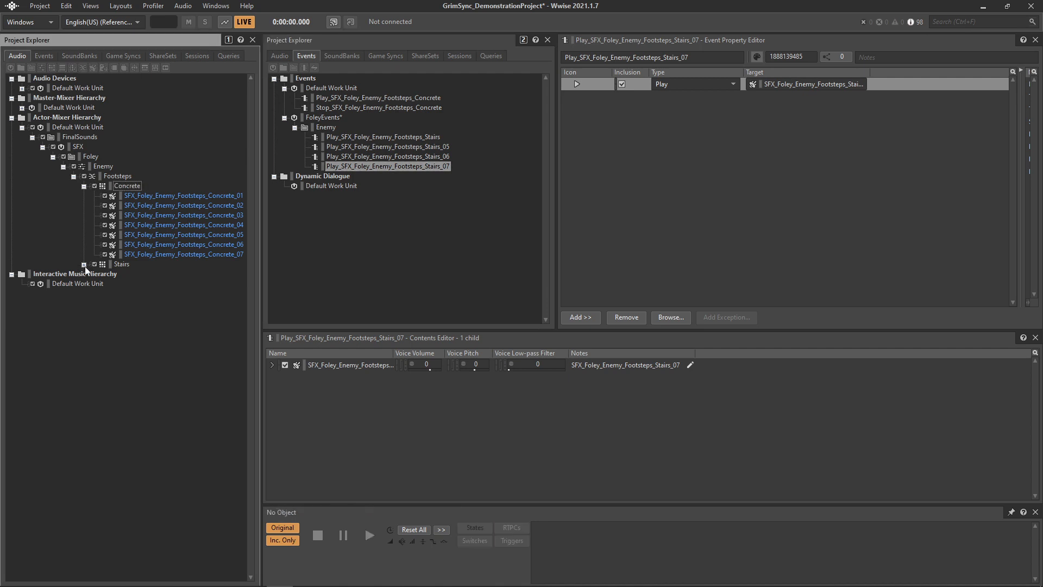
click(123, 266)
click(170, 276)
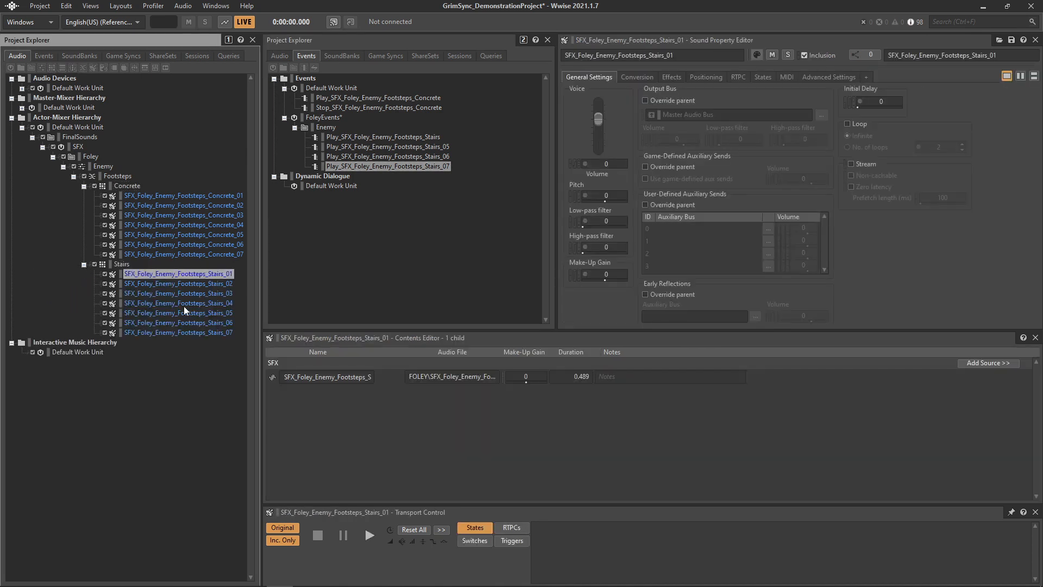
click(185, 312)
click(143, 186)
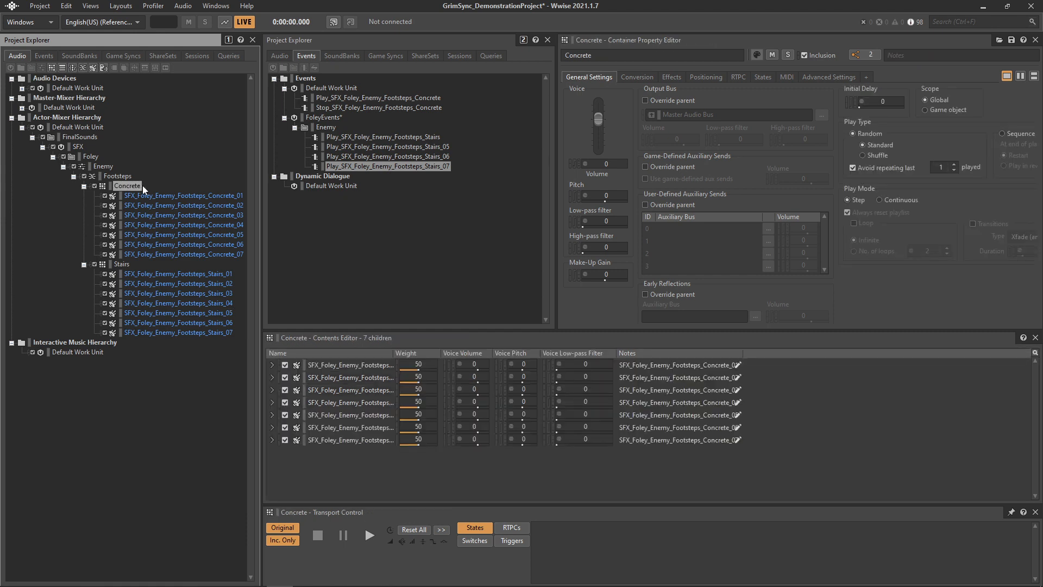
click(74, 176)
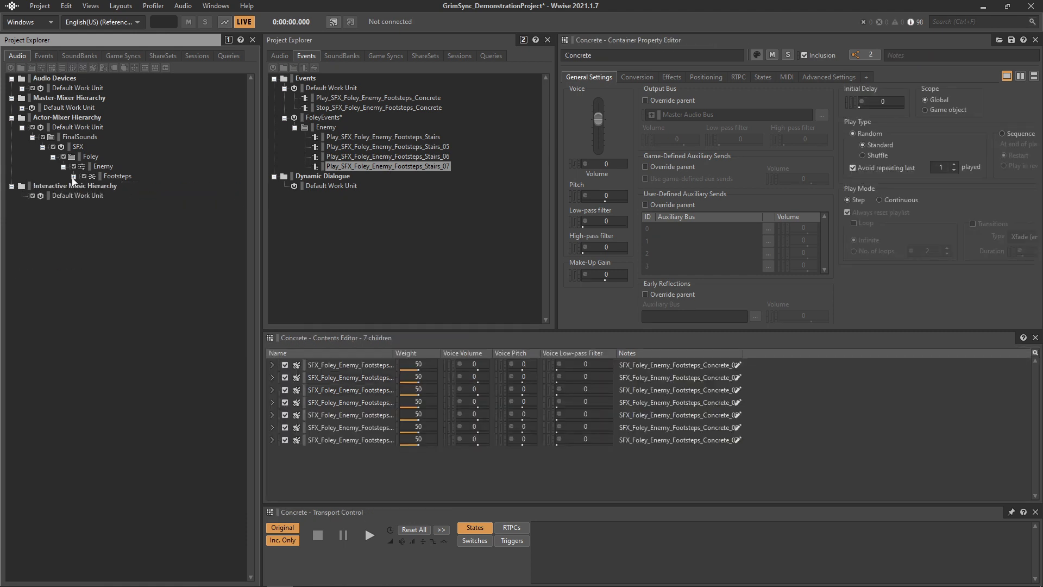
click(43, 146)
click(81, 138)
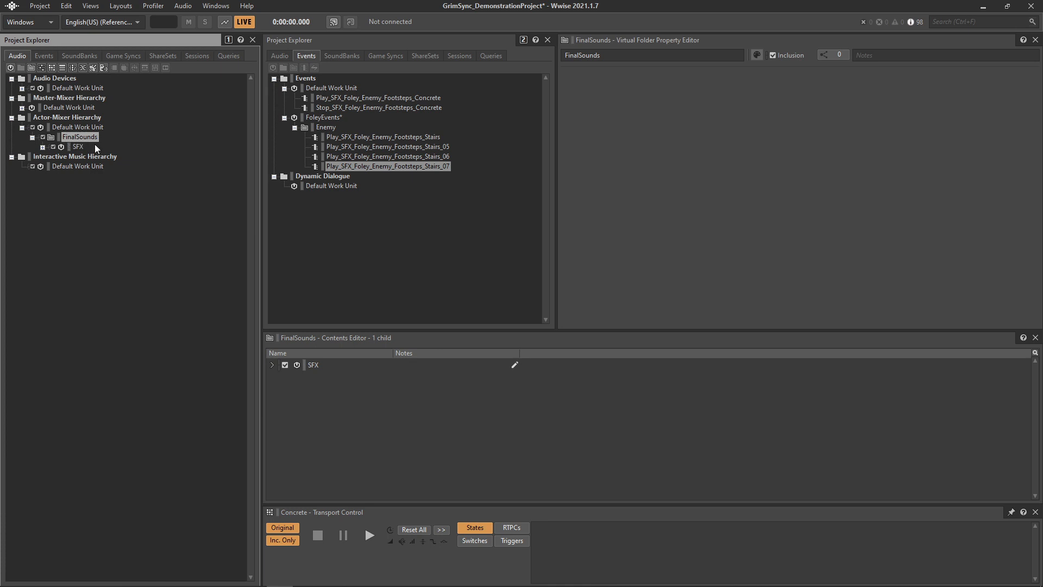
click(33, 137)
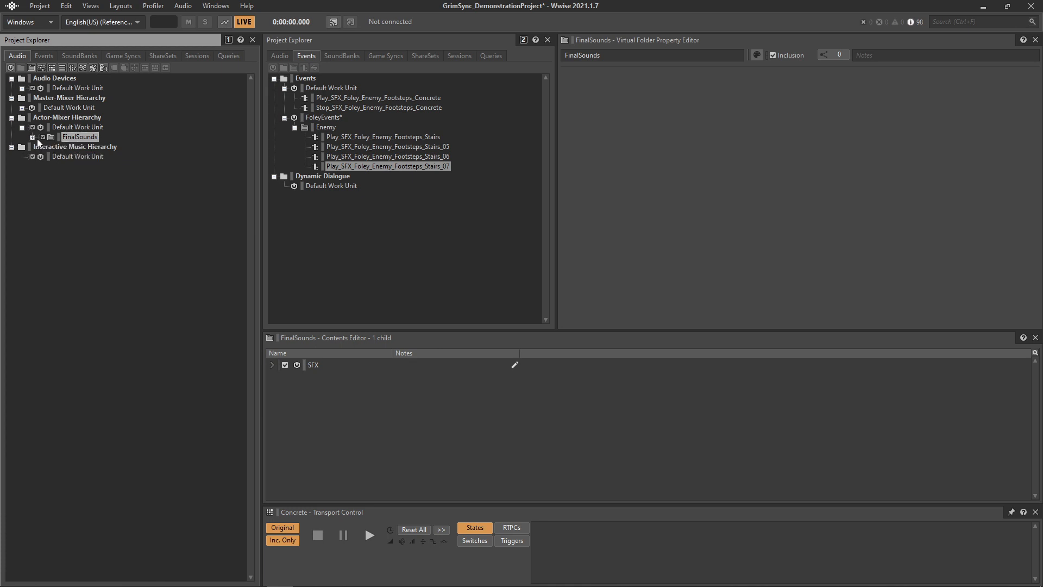
click(56, 128)
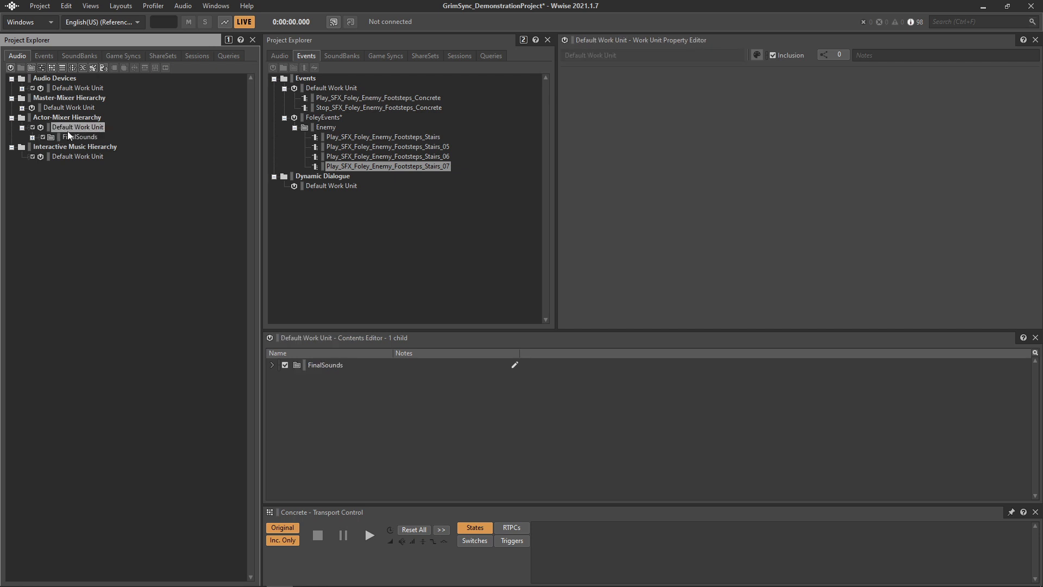
- Create a new work unit named SFXSound under the Actor-Mixer Hierarchy
right_click(63, 117)
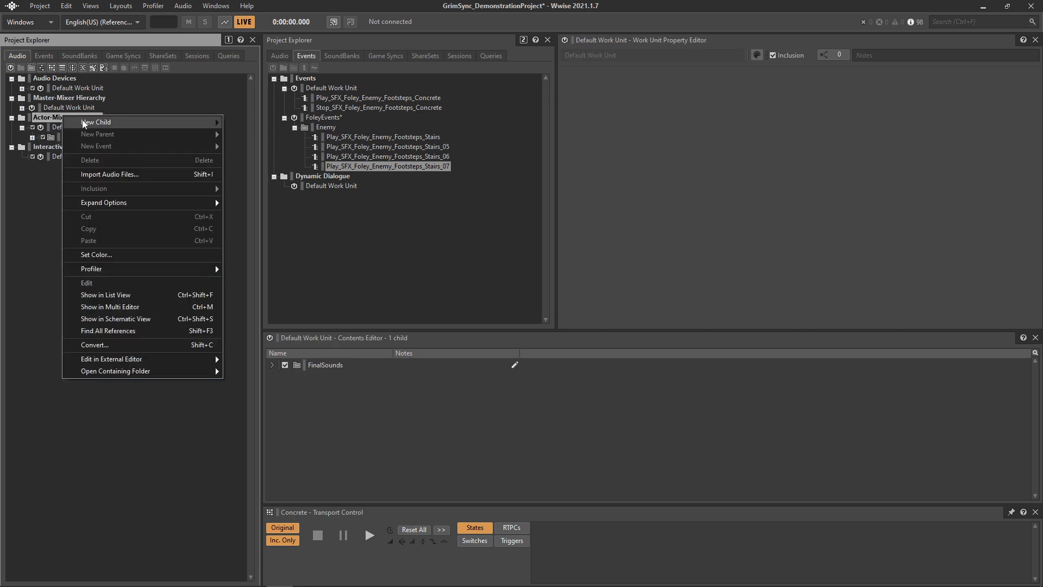
mouse_move(83, 121)
click(245, 136)
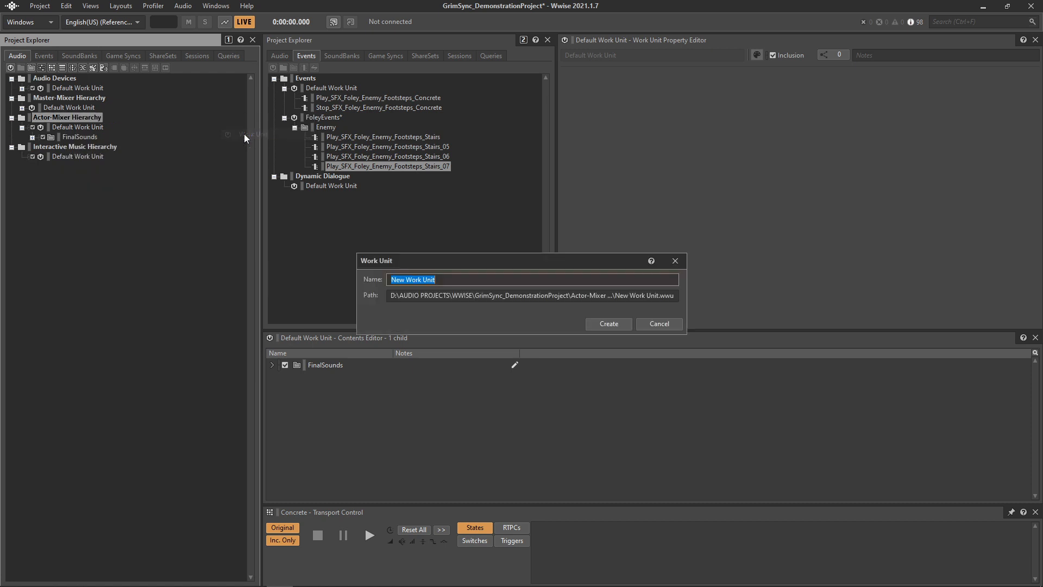
text(SFX)
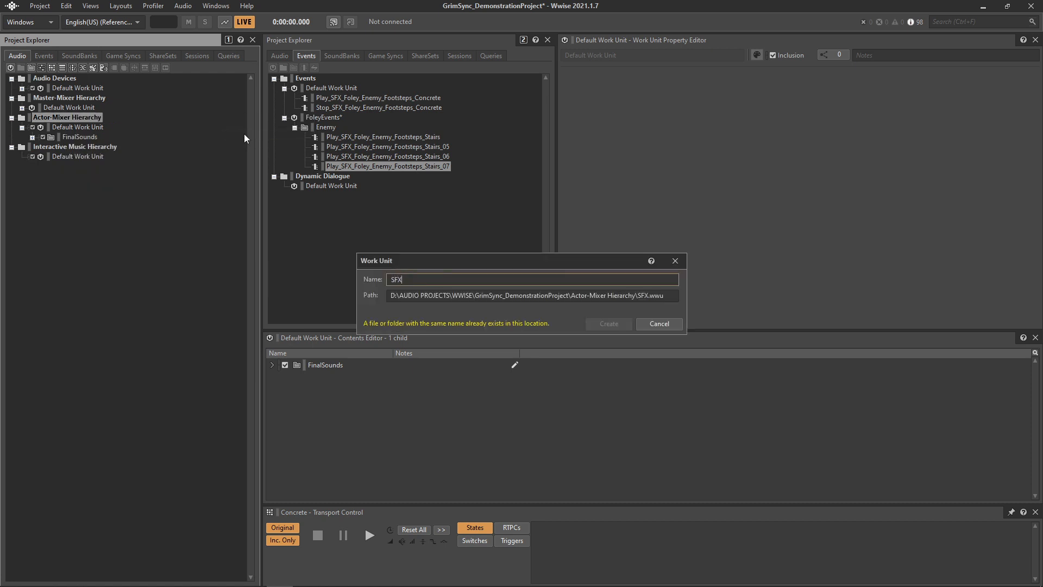
text(Sound)
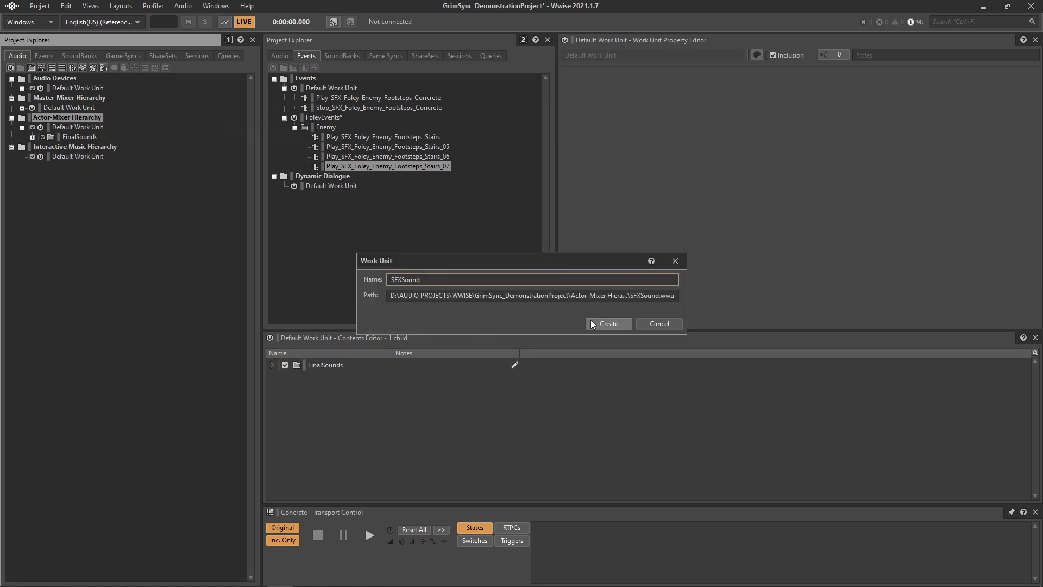
click(609, 324)
- Add a virtual folder named Approved inside the SFXSound work unit
right_click(70, 144)
mouse_move(76, 151)
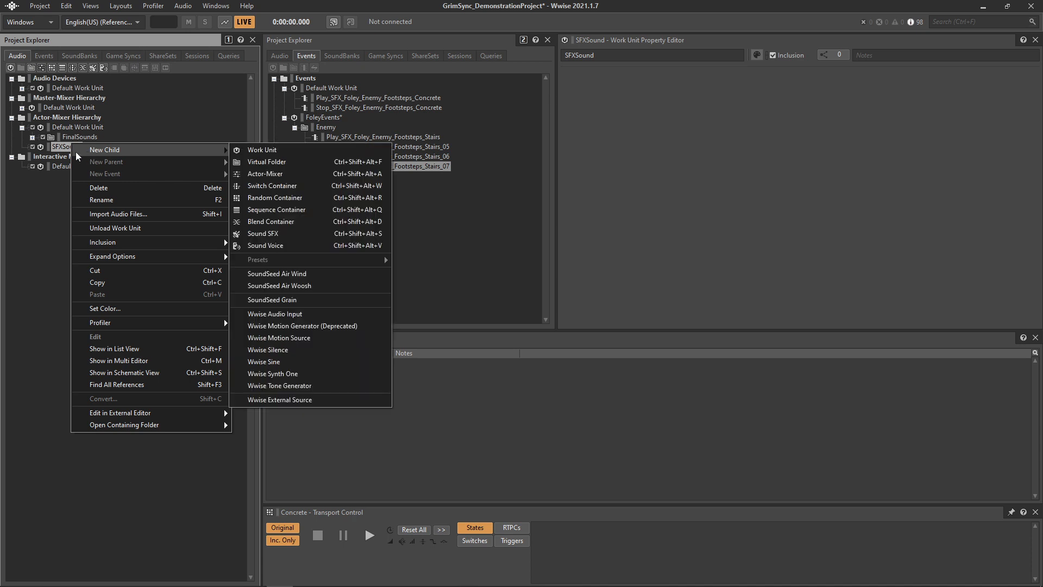
click(259, 162)
text(Approved)
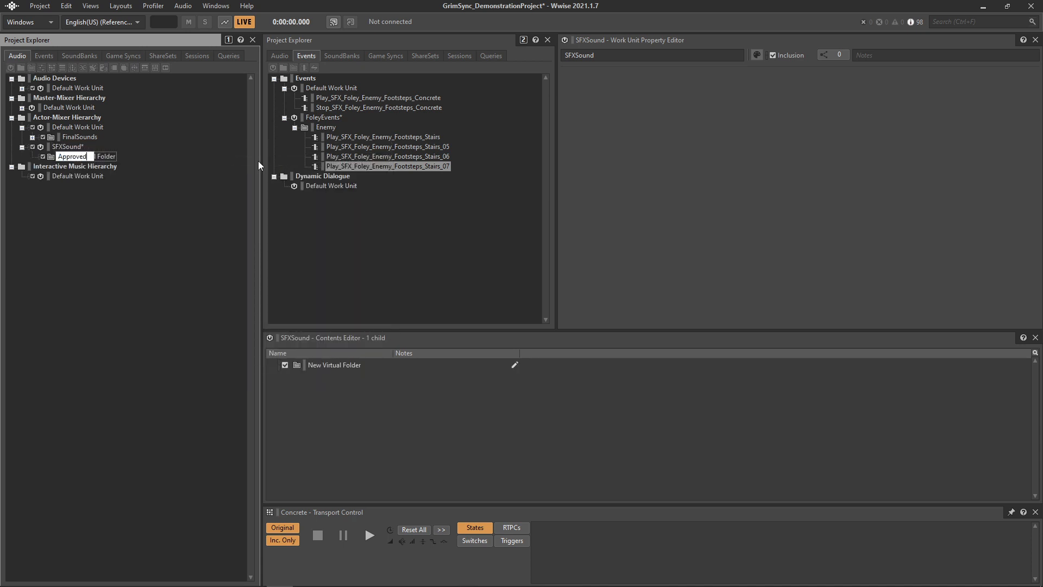
key(Return)
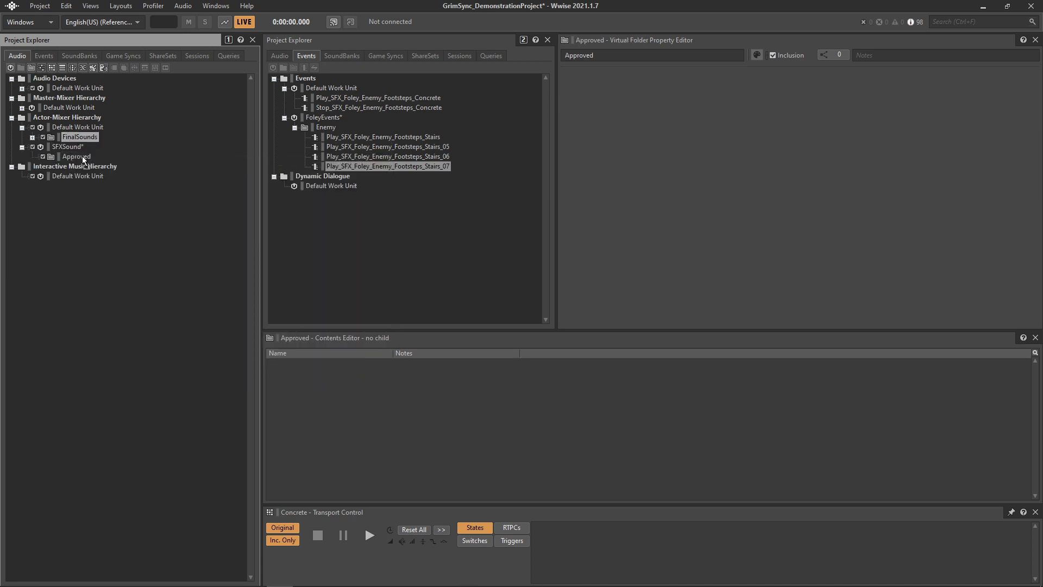
- Move the FinalSounds folder into the Approved virtual folder and expand its contents
drag(79, 137, 83, 155)
click(43, 156)
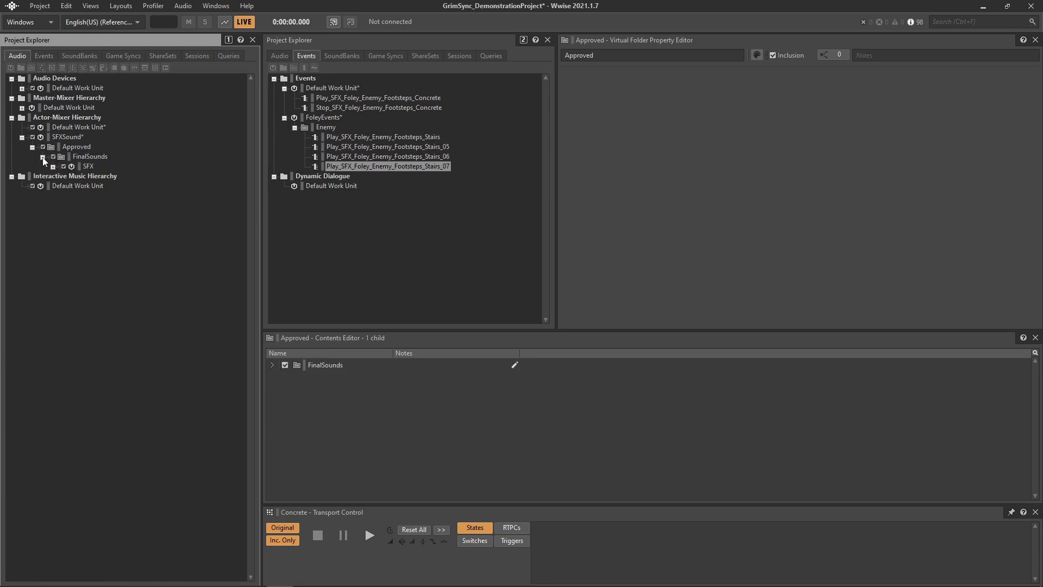
click(53, 166)
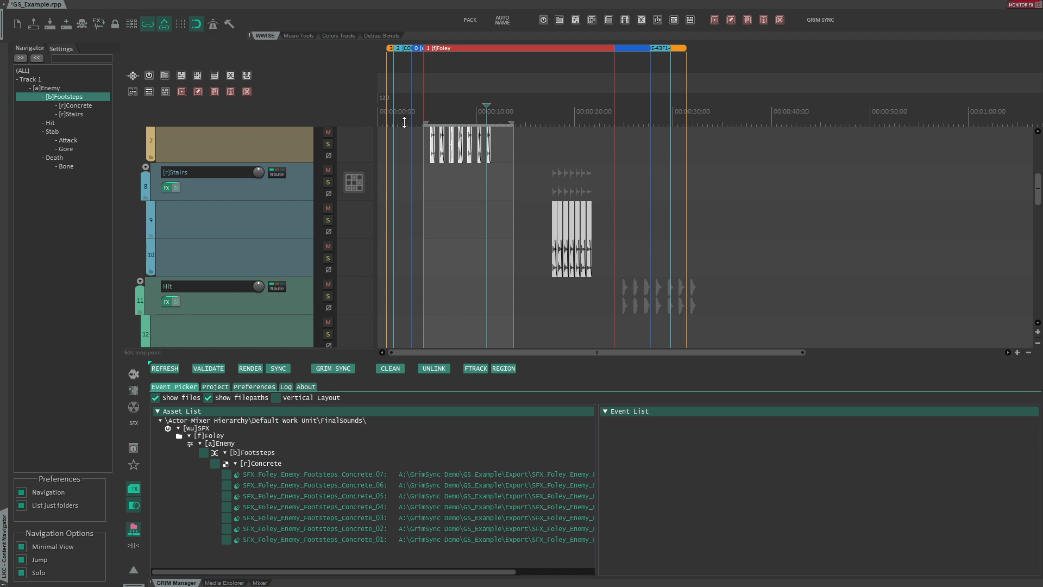
- Validate the GrimSync region links in REAPER against the new hierarchy, then return to the Event Picker
mouse_move(405, 124)
mouse_down()
mouse_move(405, 152)
mouse_move(405, 142)
mouse_up()
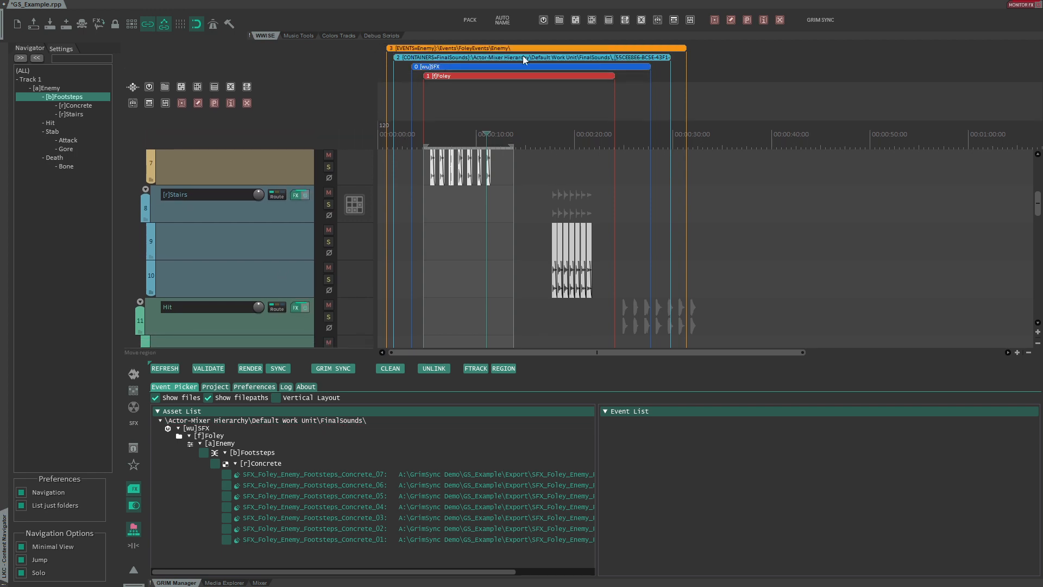
click(210, 369)
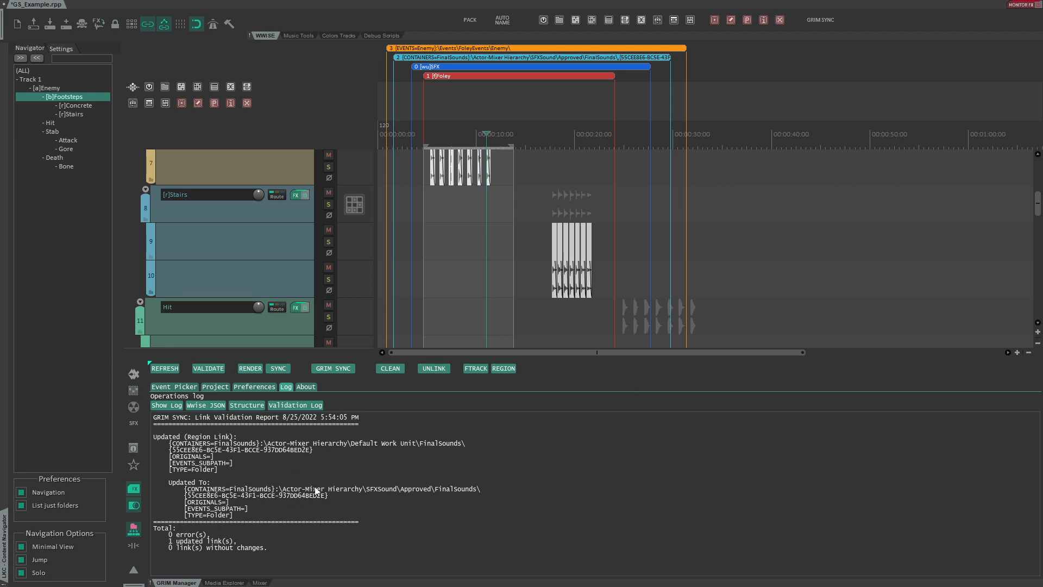
click(173, 386)
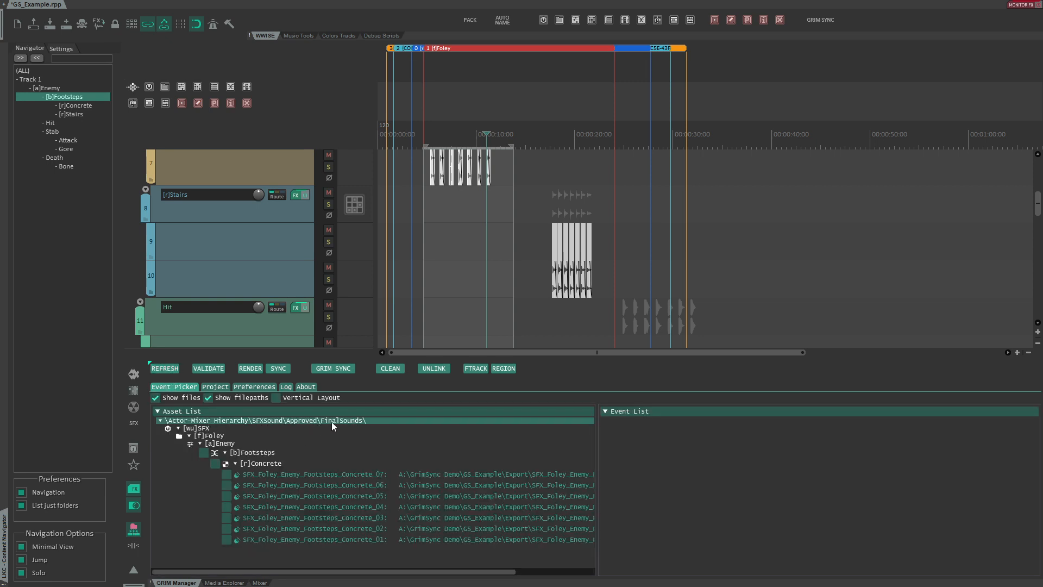
- Convert the audio files of the Concrete and Stairs containers in Wwise
key(alt+Tab)
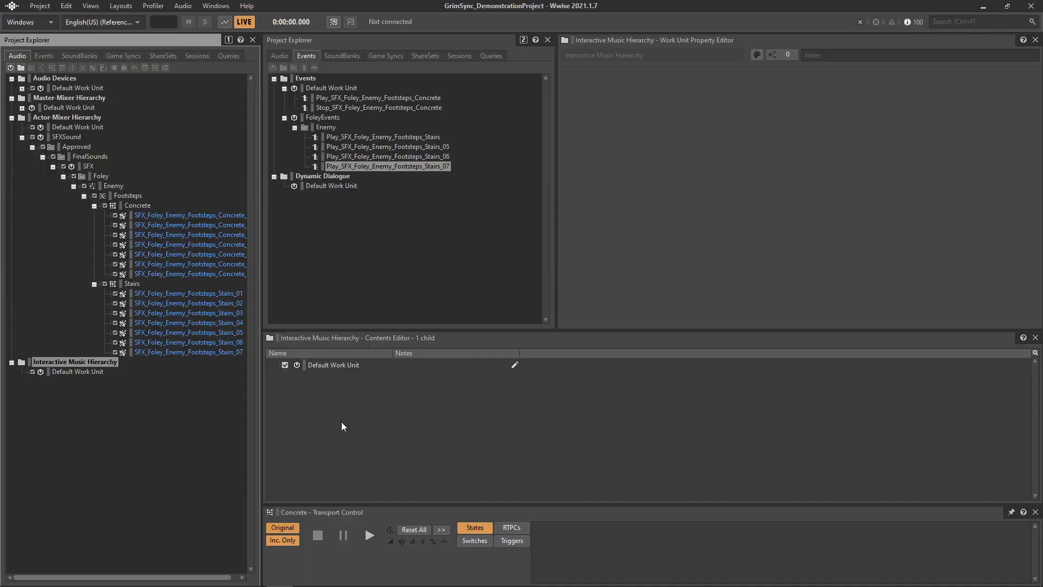
click(142, 205)
key(shift+c)
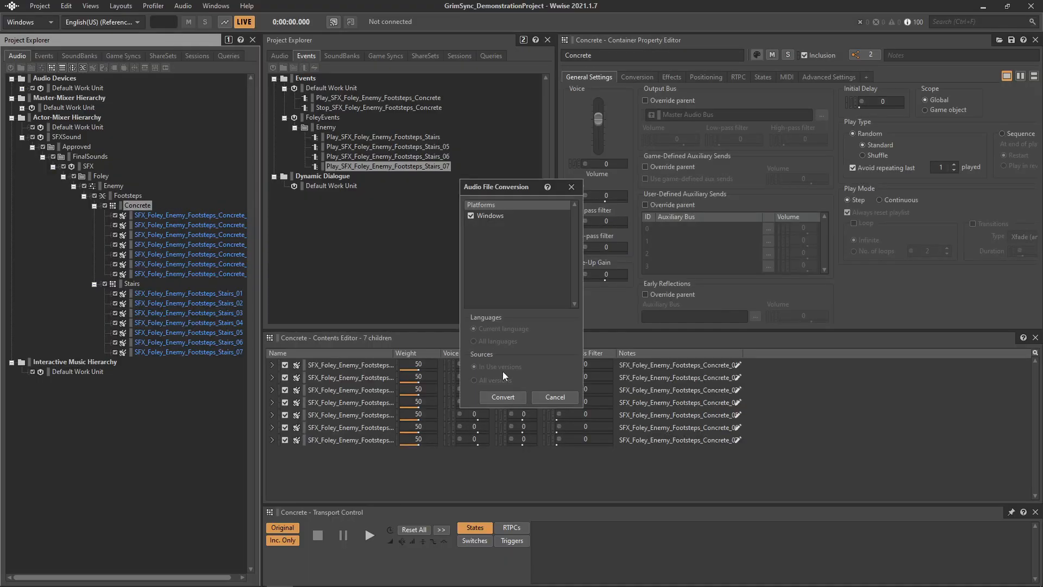
click(501, 396)
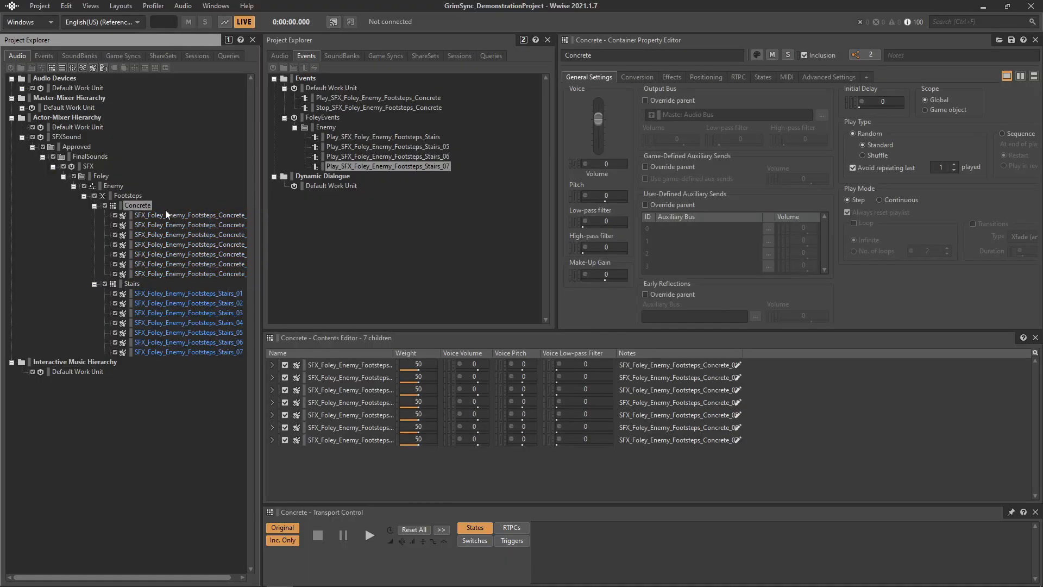
click(125, 285)
key(shift+c)
key(Return)
- Render and sync the selected files to Wwise with GRIM SYNC
key(alt+Tab)
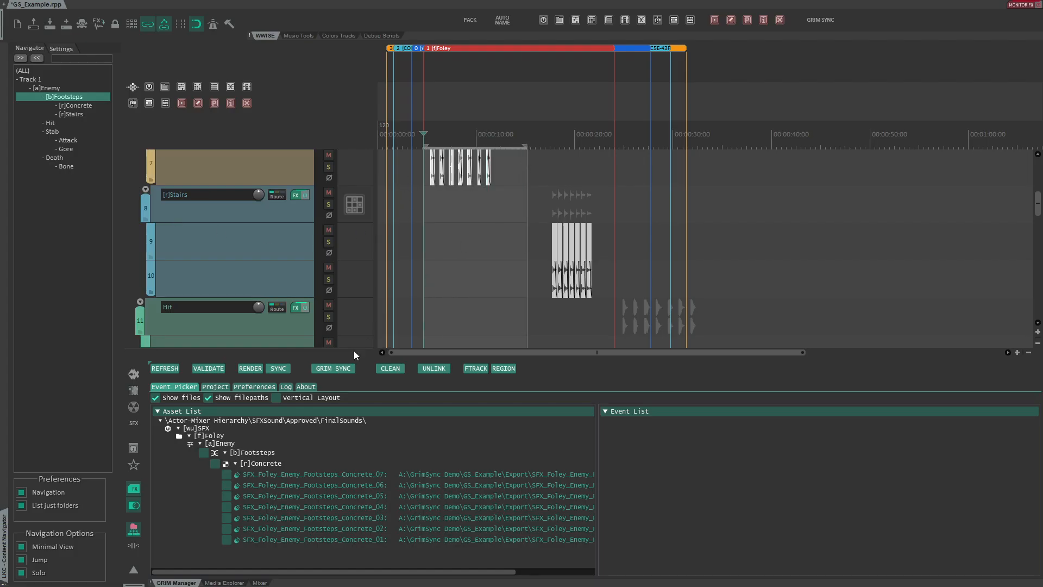
click(333, 369)
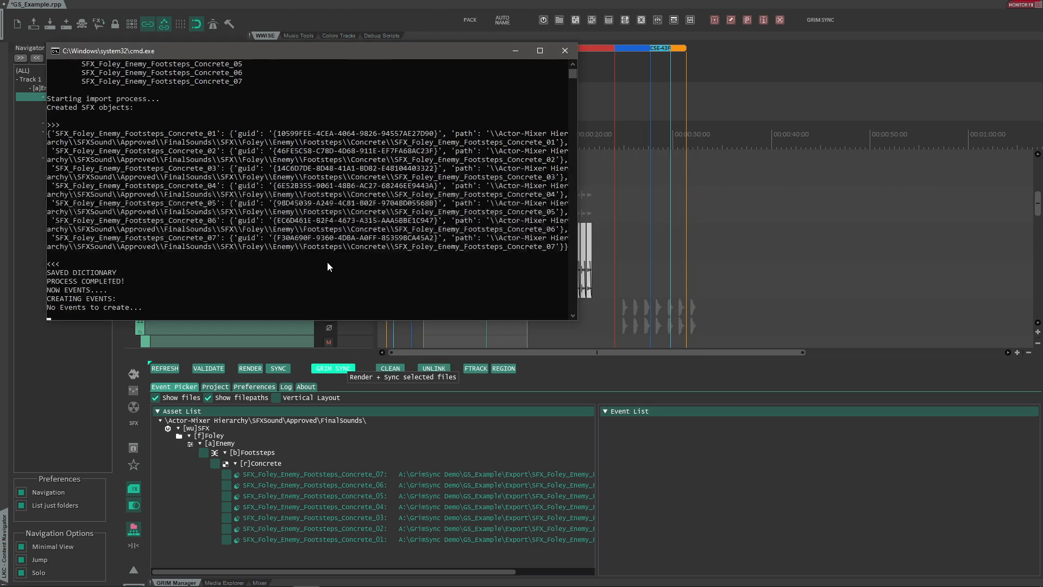
- Inspect the synced Concrete footstep sounds in the Wwise hierarchy
key(alt+Tab)
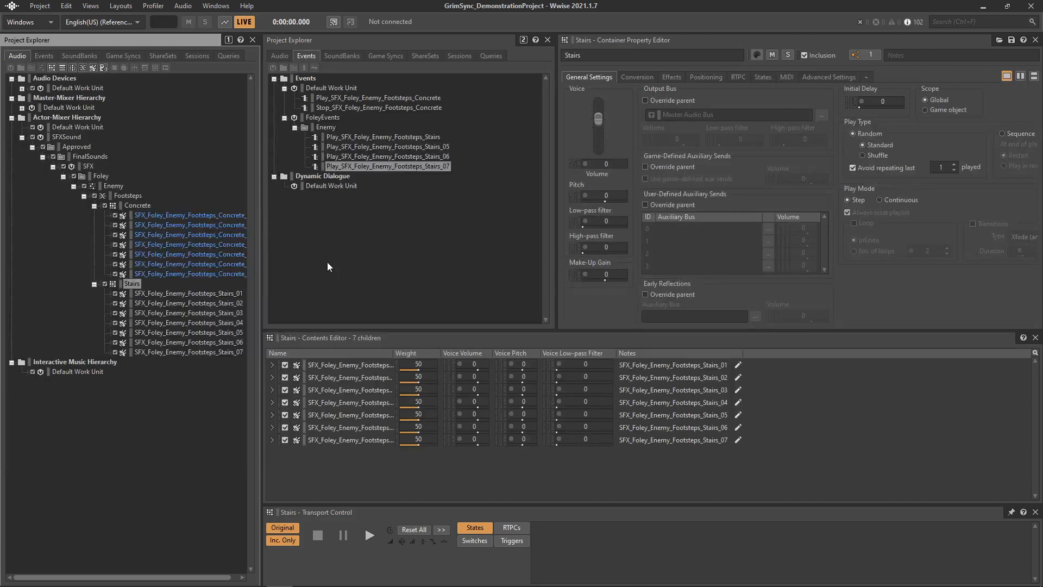
click(193, 216)
key(alt+Tab)
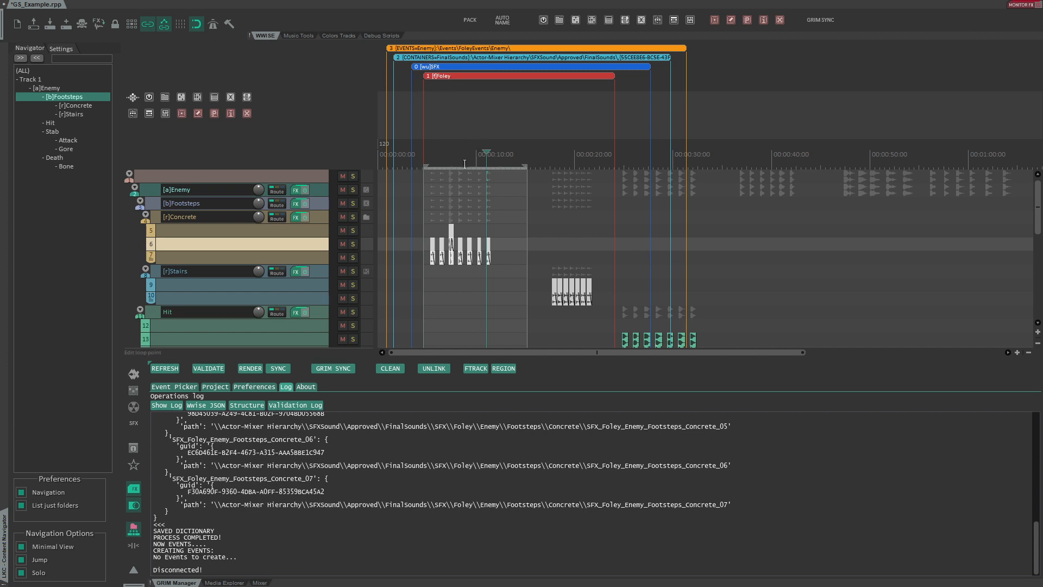
drag(462, 167, 459, 69)
click(453, 109)
key(ctrl+z)
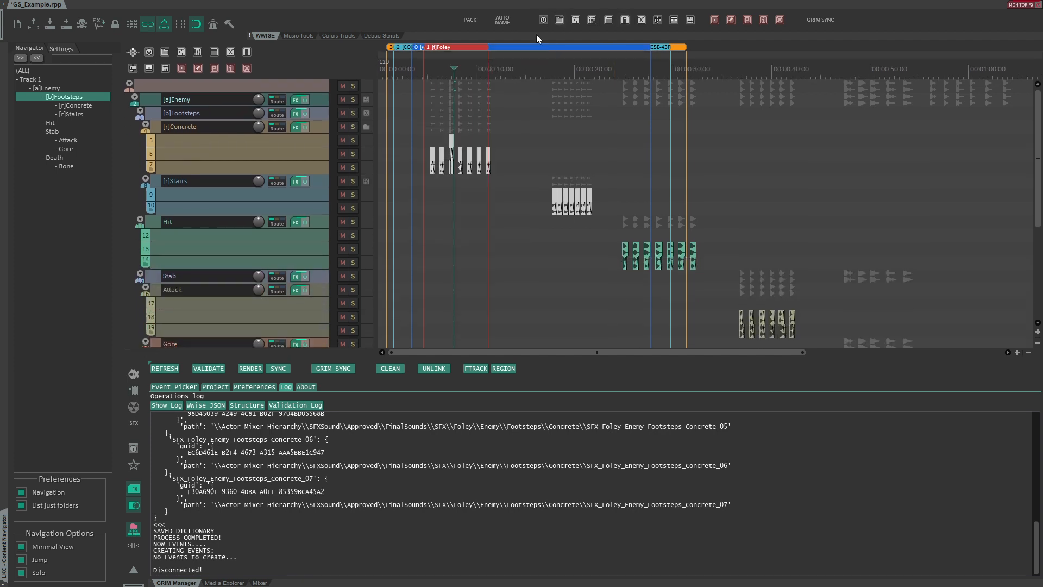
- Try inserting a test region named asdf over a selected time range after the Concrete blocks
drag(512, 89, 600, 91)
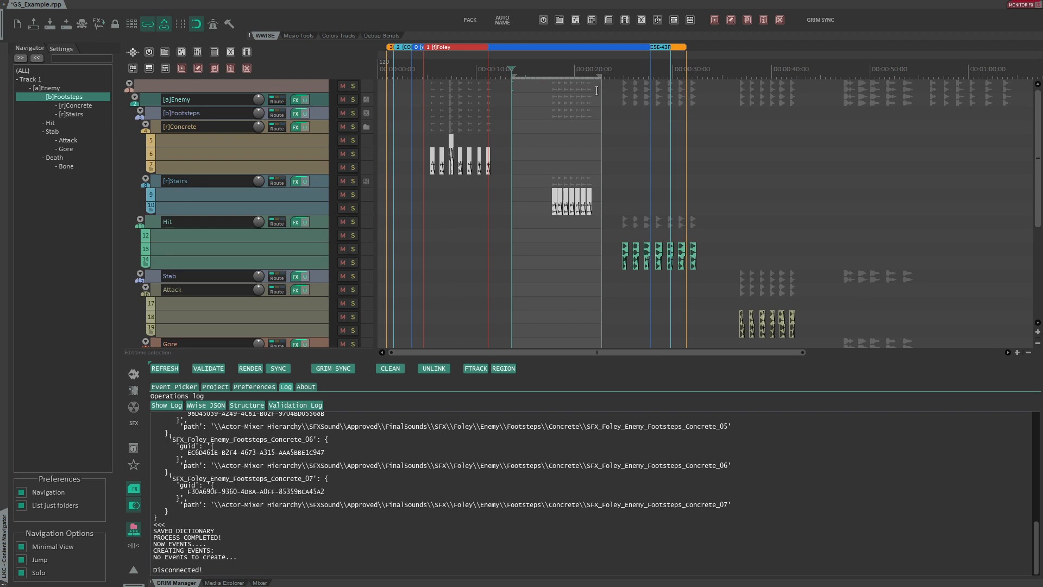
click(575, 20)
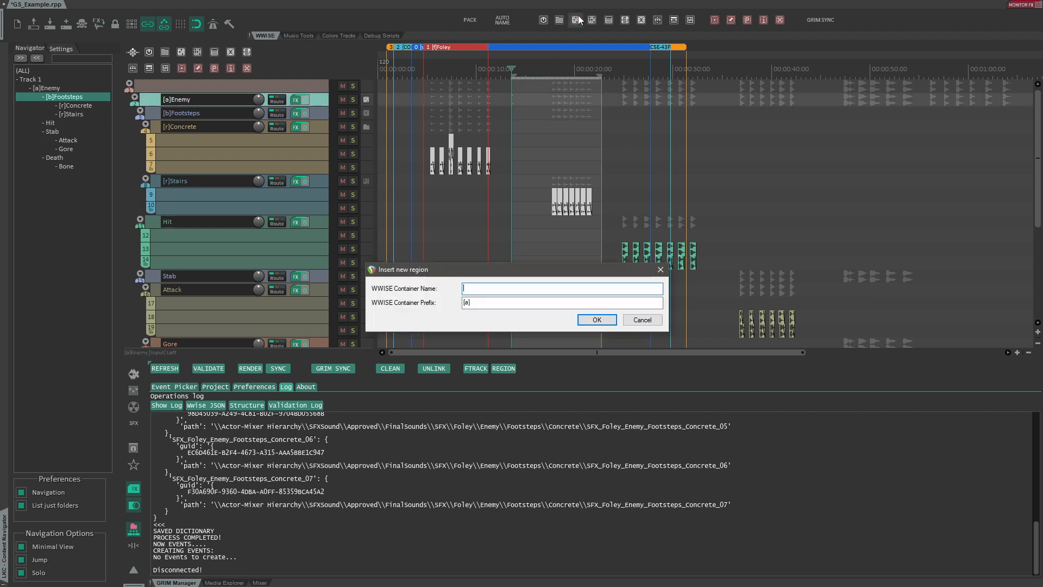
text(asdf)
click(597, 319)
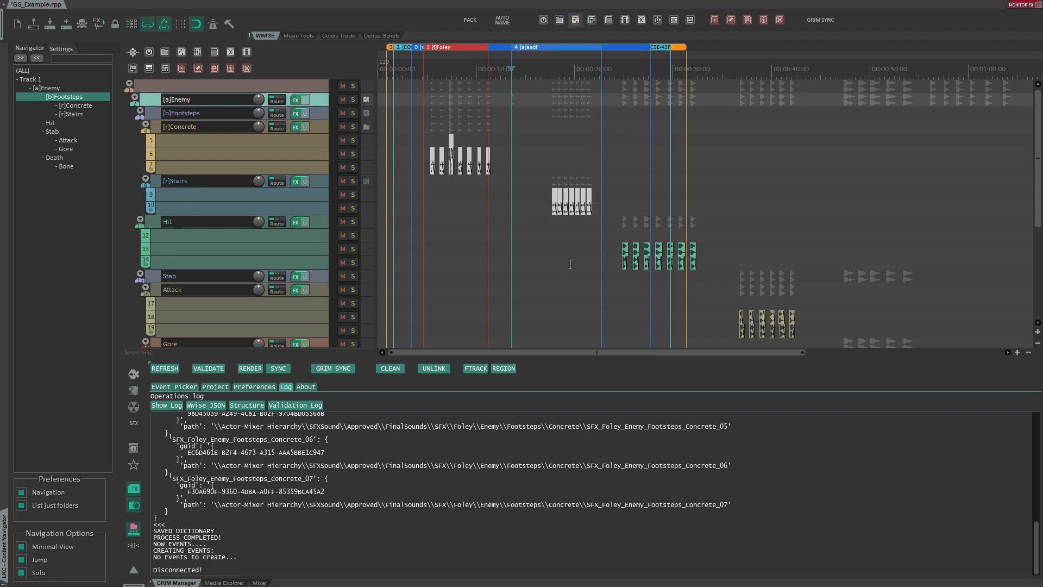
click(539, 87)
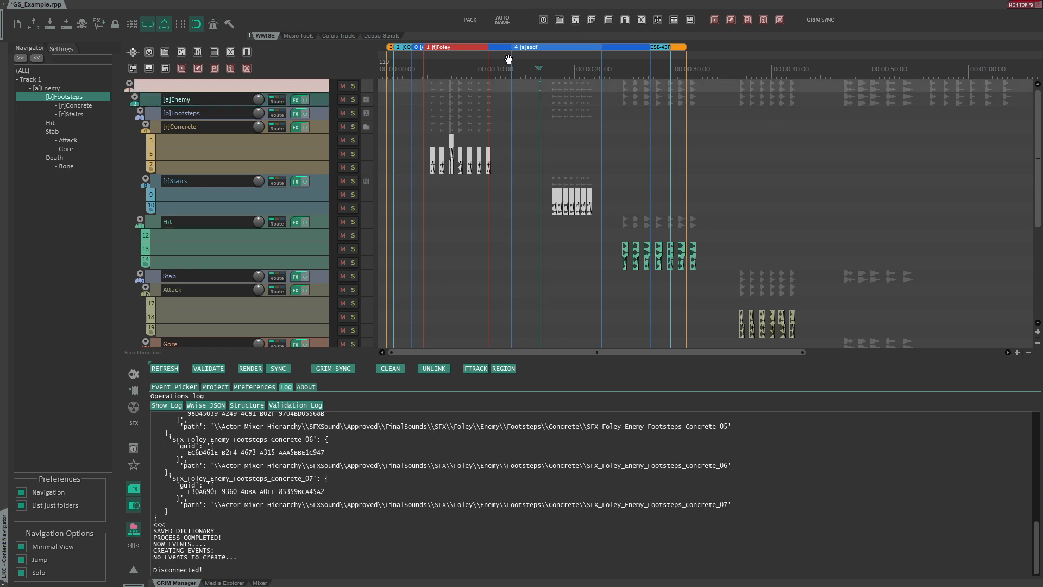
click(539, 47)
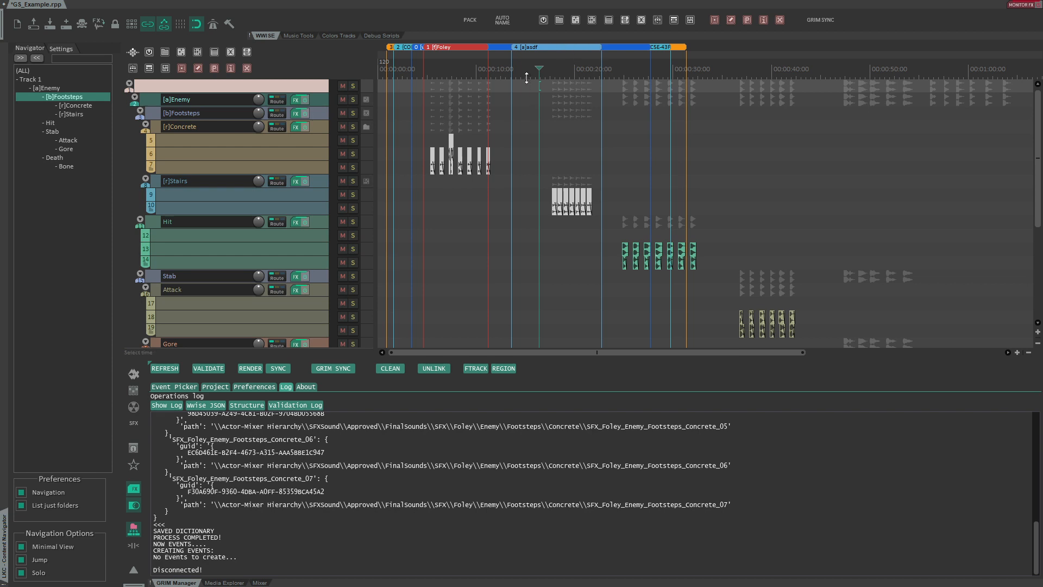
- Review the region lanes in REAPER and the FinalSounds folder in the Wwise hierarchy
drag(527, 78, 511, 143)
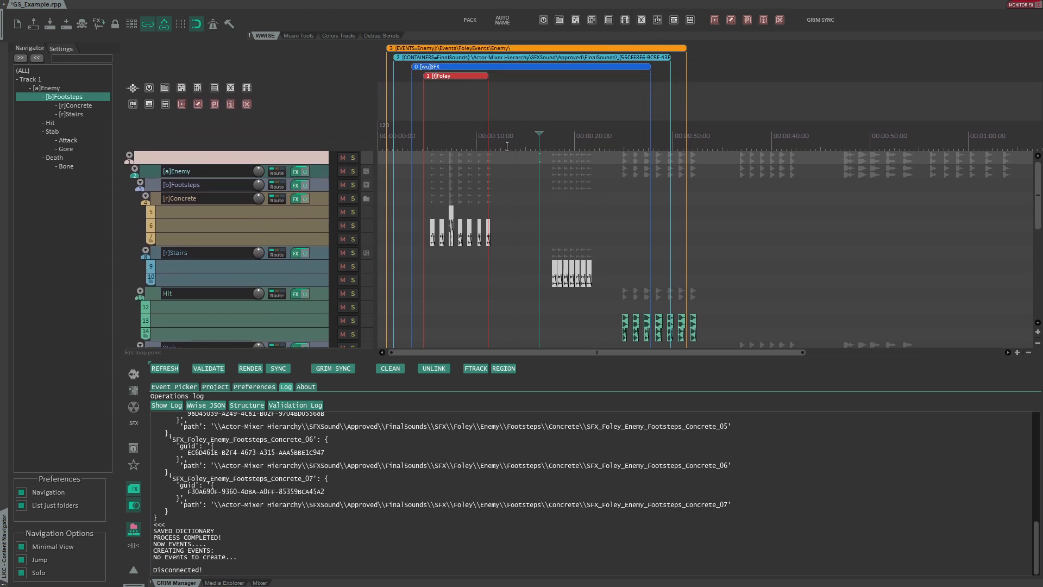
drag(434, 145, 442, 39)
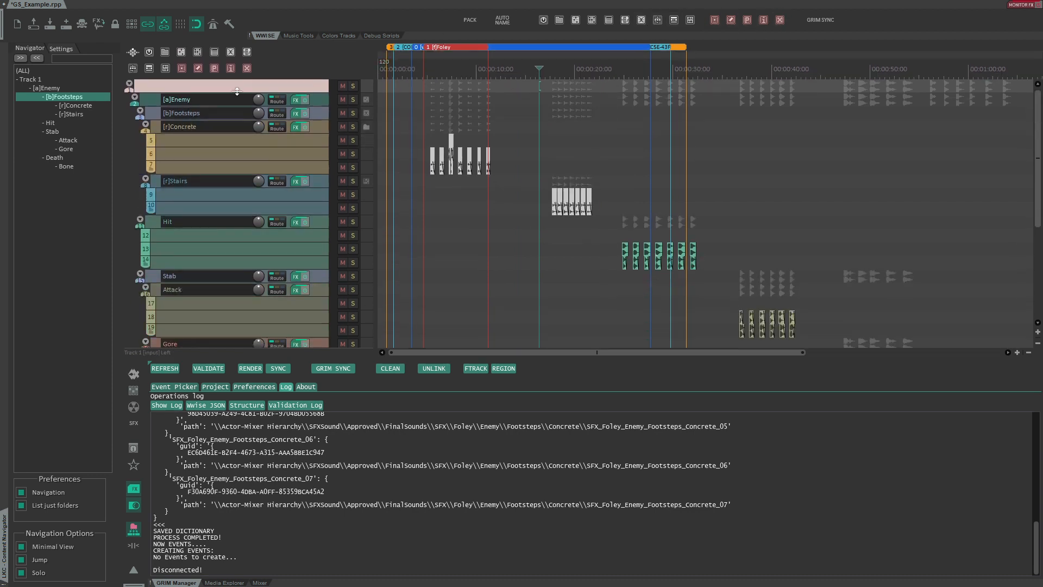
key(alt+Tab)
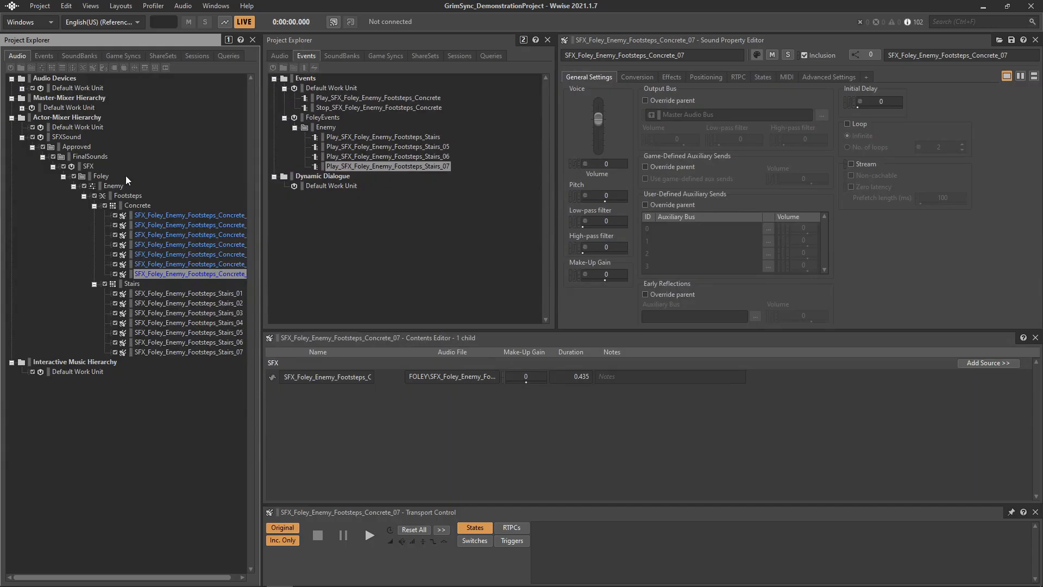
click(82, 155)
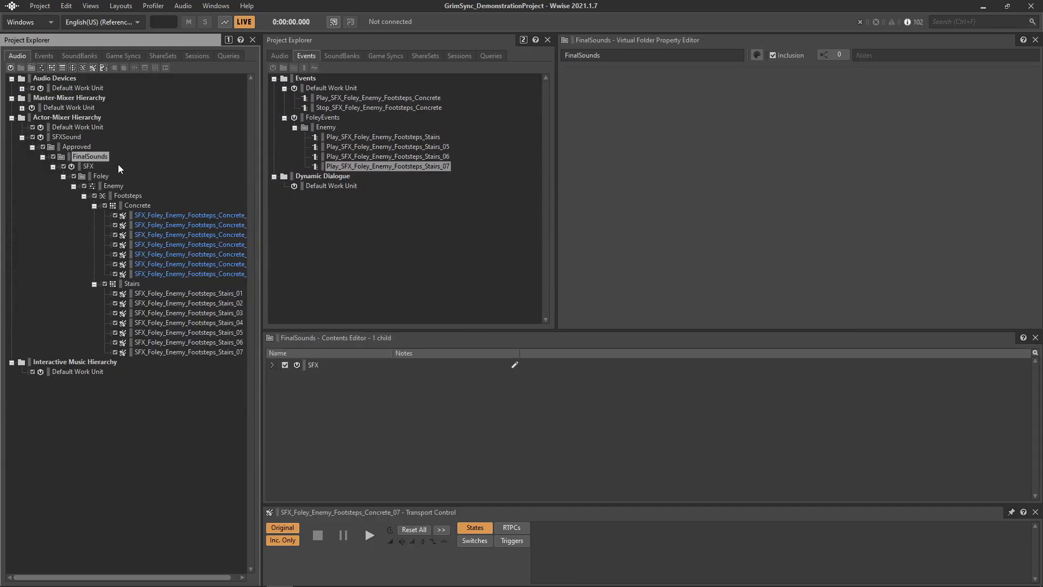
key(alt+Tab)
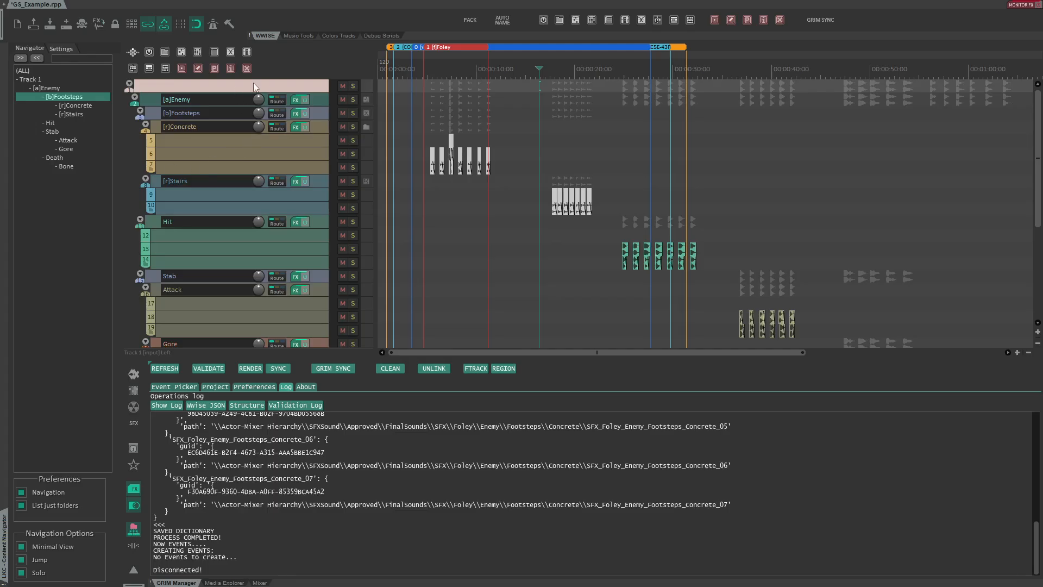
- Convert the FinalSounds container region into a folder track with FTRACK
click(472, 368)
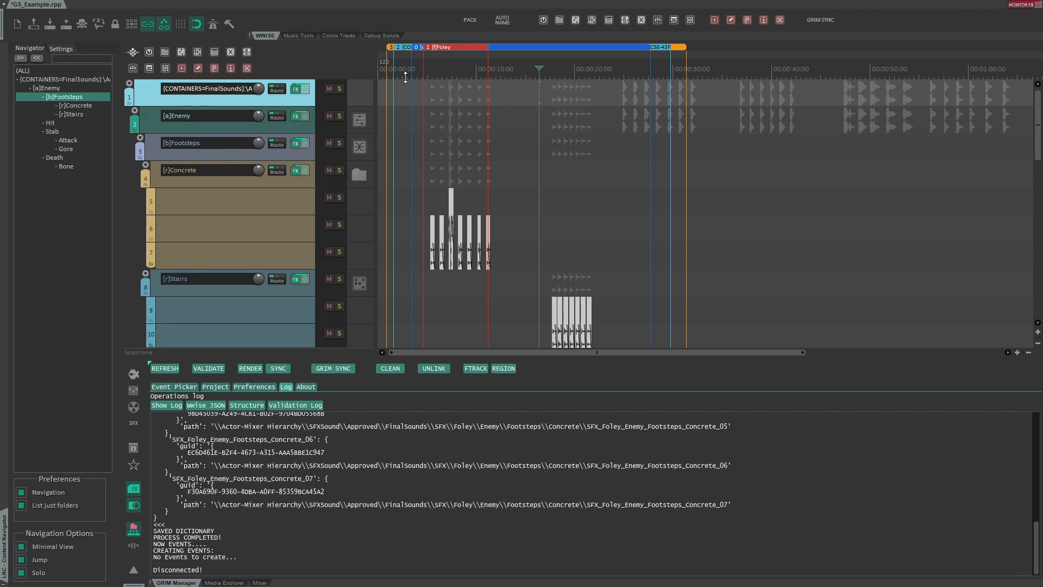
drag(407, 78, 407, 112)
alt+click(399, 58)
alt+click(392, 49)
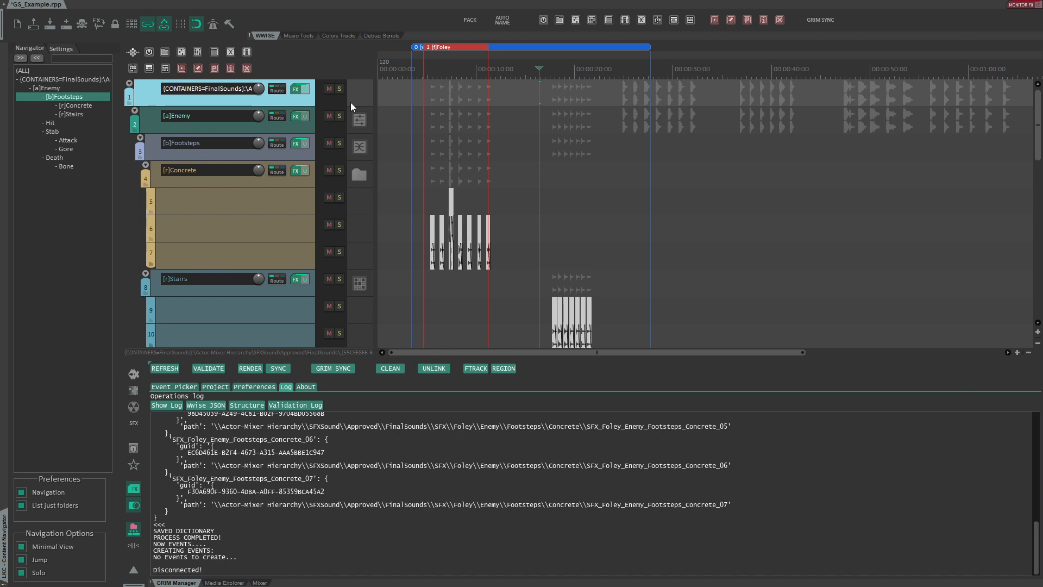
- Open the Project AutoName settings and close them without changes
key(ctrl+shift+n)
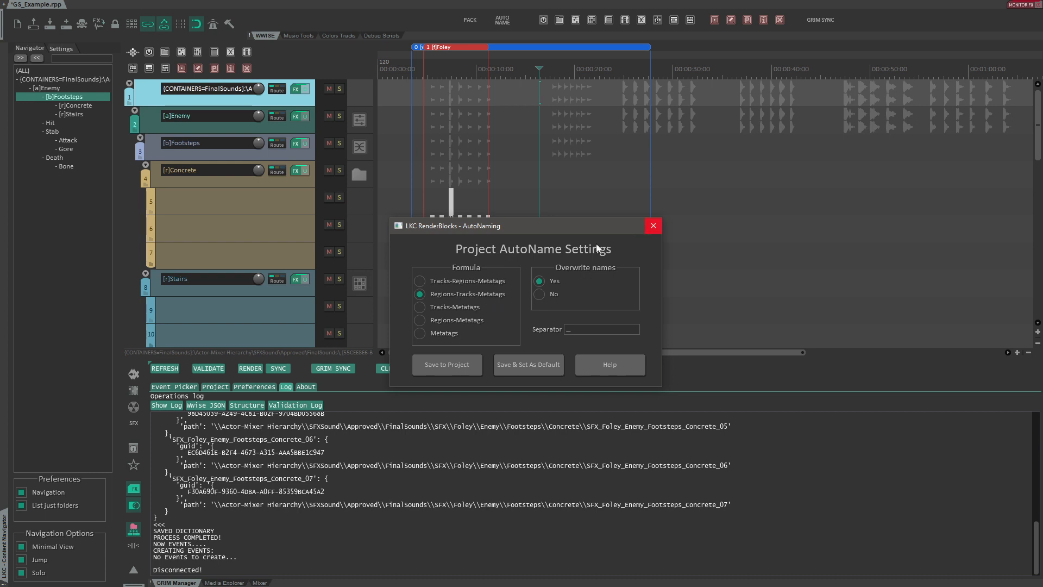
drag(397, 66, 692, 68)
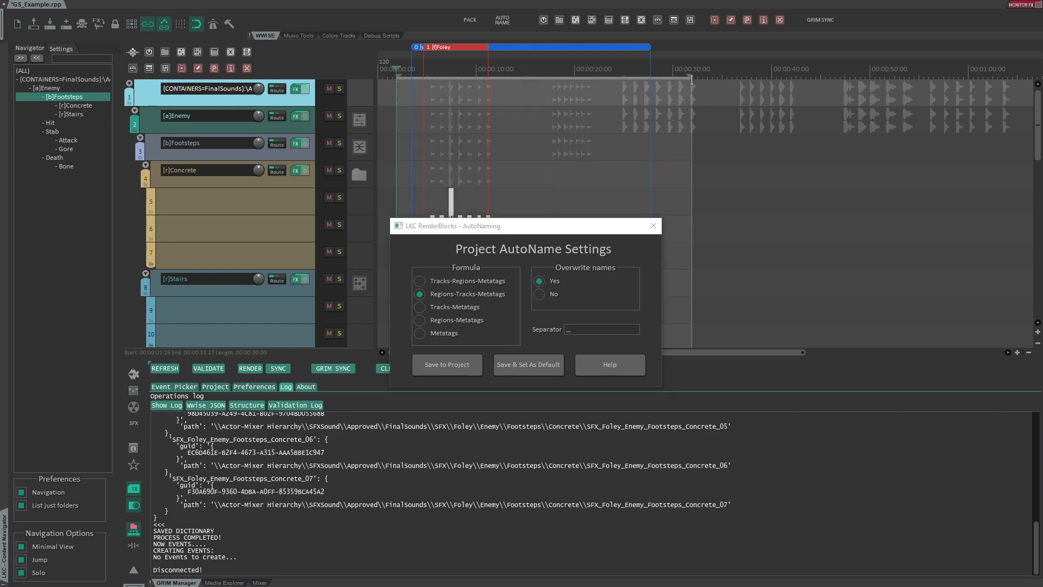
click(653, 226)
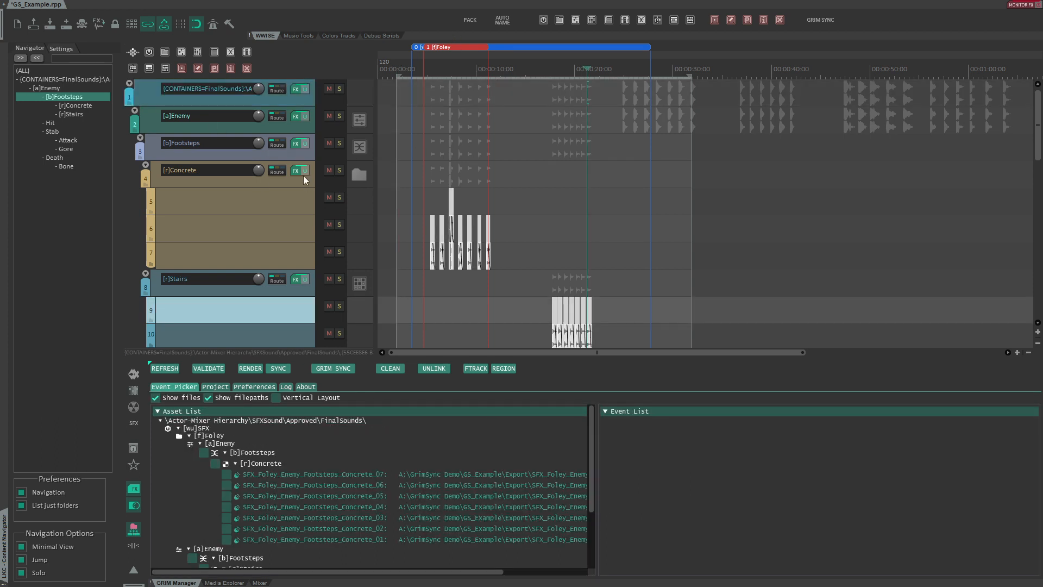
- Insert a new track below the containers folder track and undo the insertion
click(198, 94)
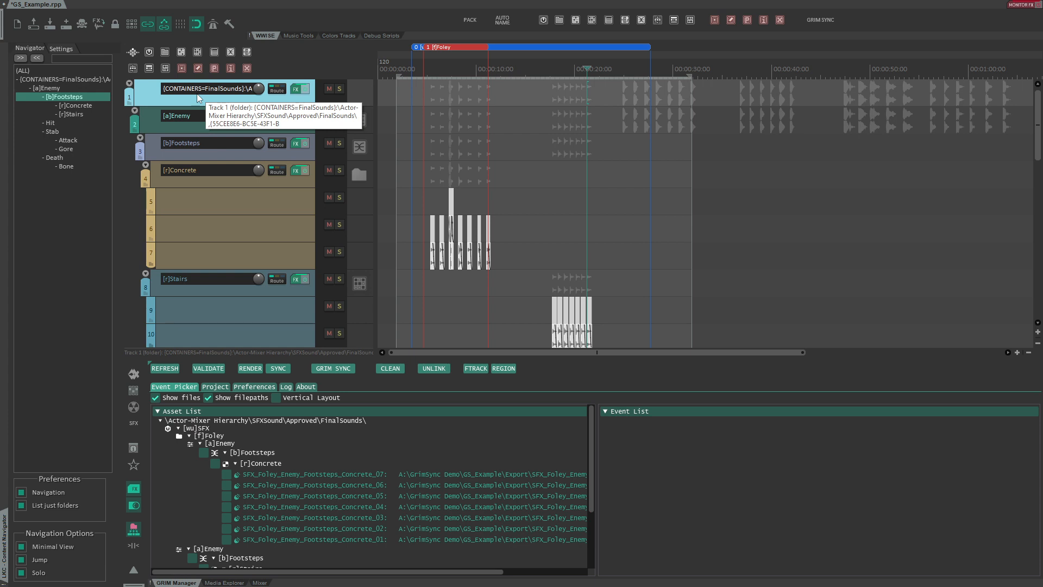
click(236, 121)
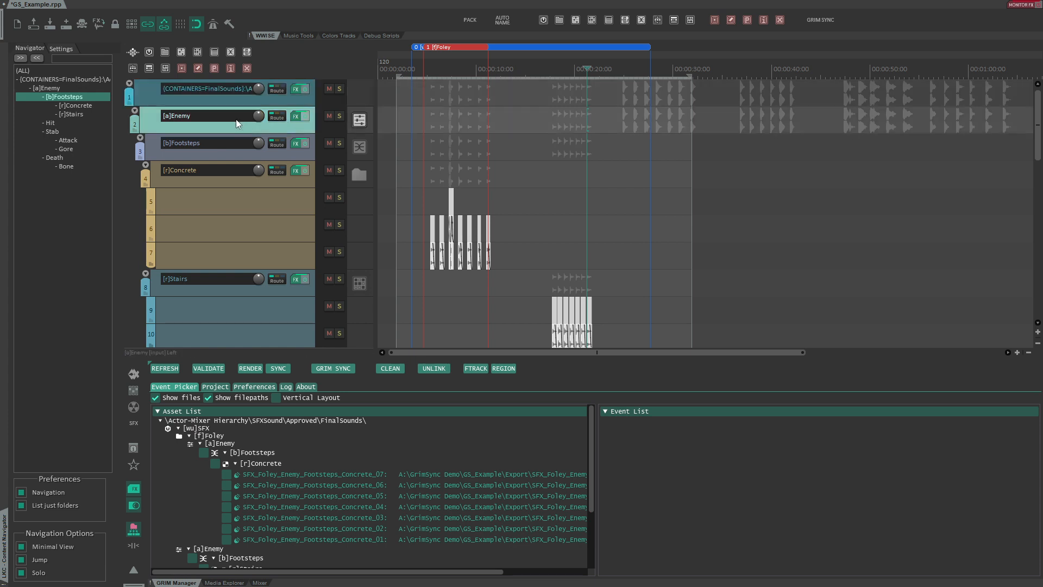
click(204, 101)
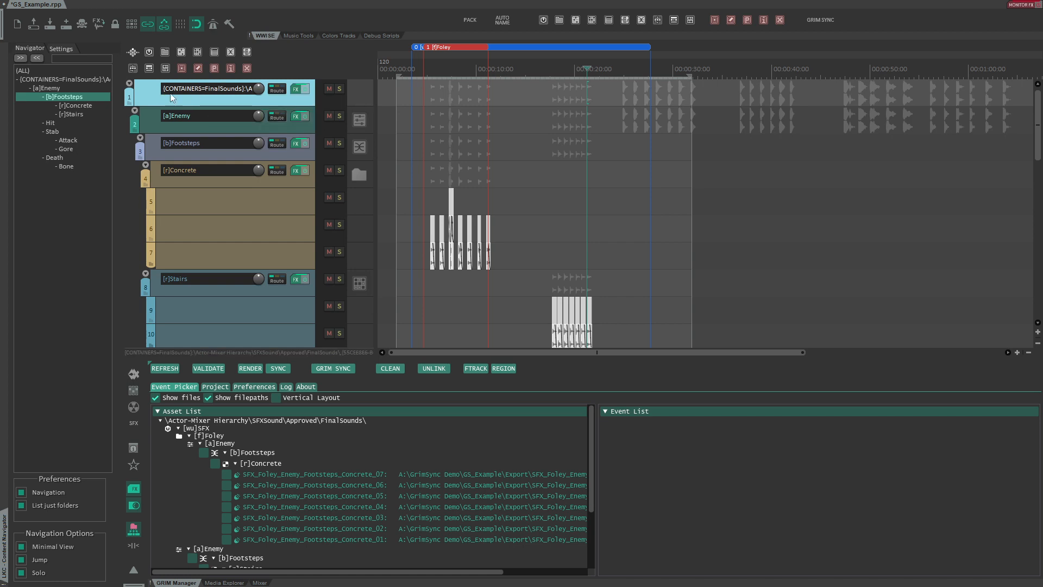
key(ctrl+t)
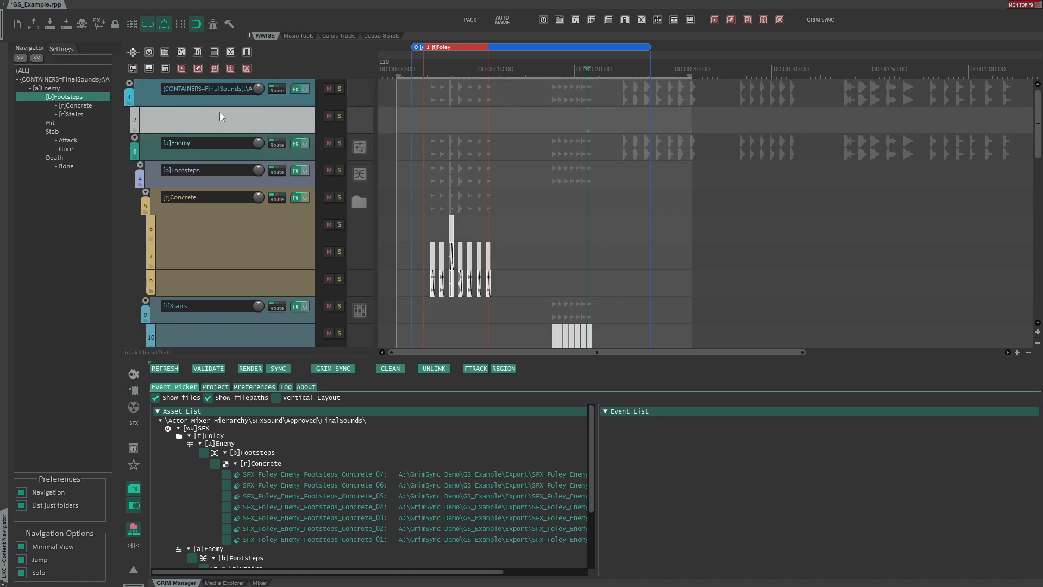
key(ctrl+z)
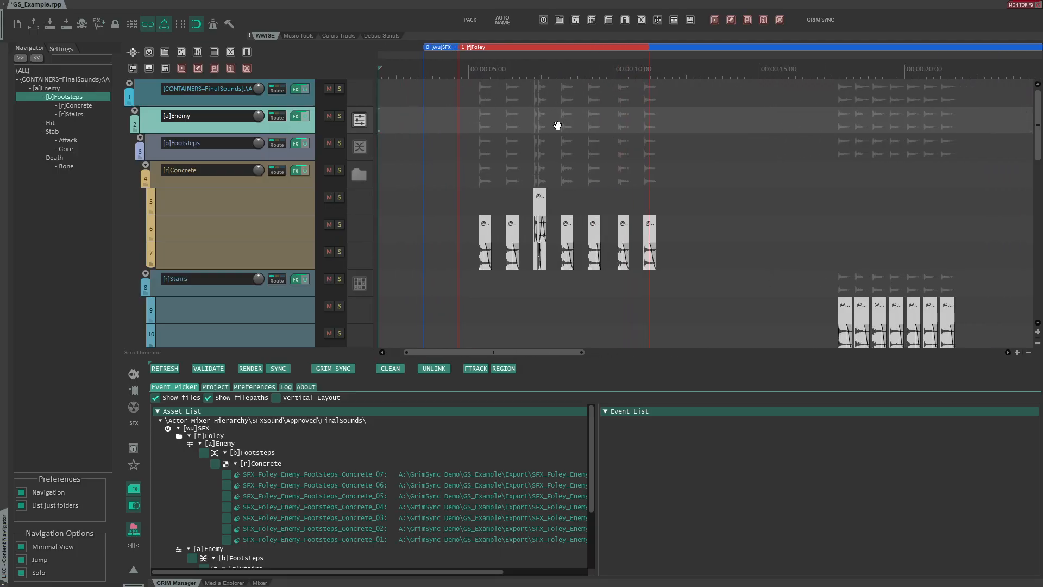
- Rename the [b]Footsteps track to placeholders
click(209, 174)
click(200, 145)
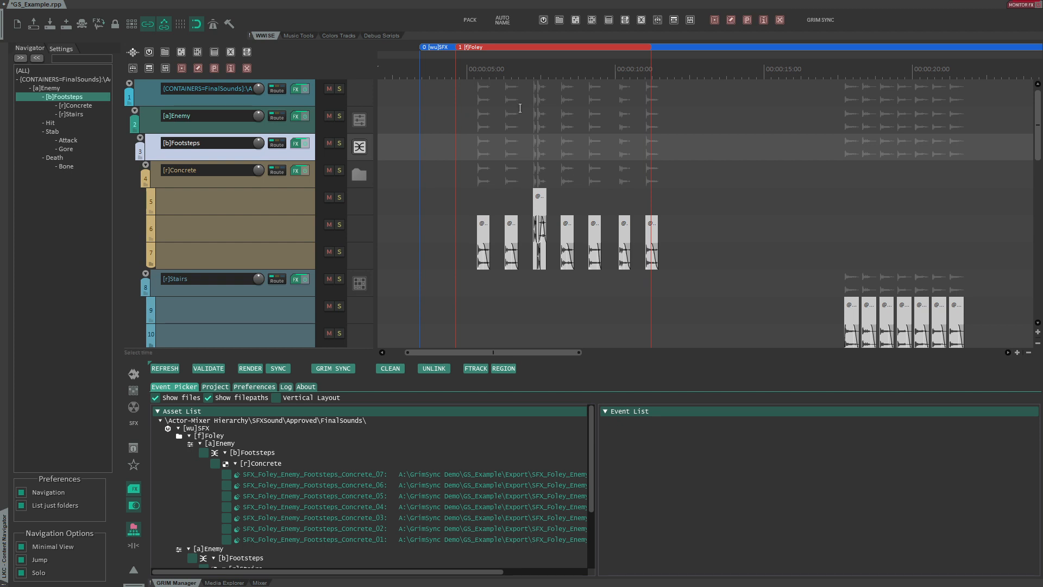
click(546, 106)
scroll(561, 175, up, 8)
scroll(616, 184, down, 1)
scroll(617, 184, left, 1)
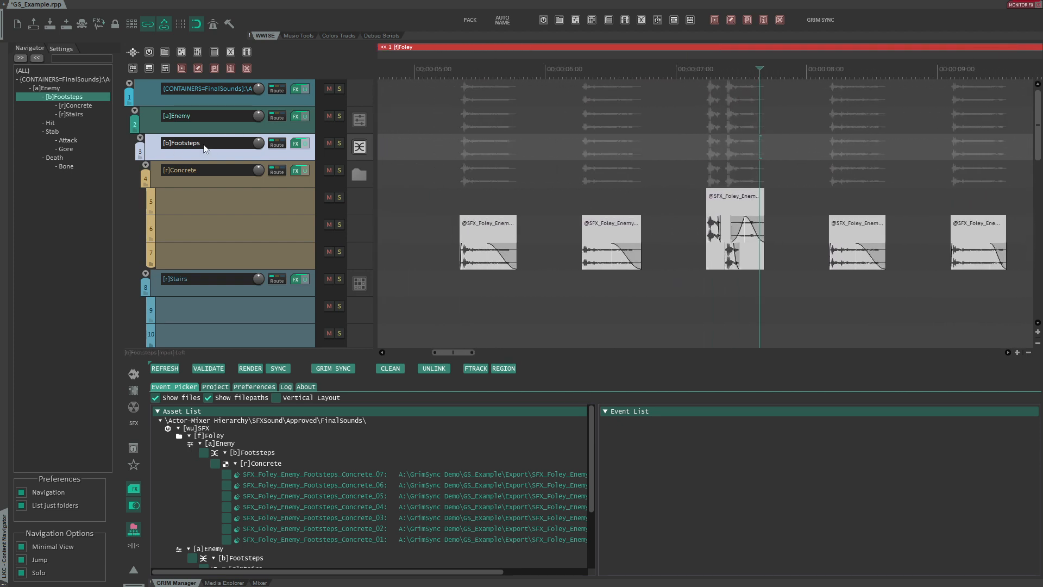
double_click(217, 144)
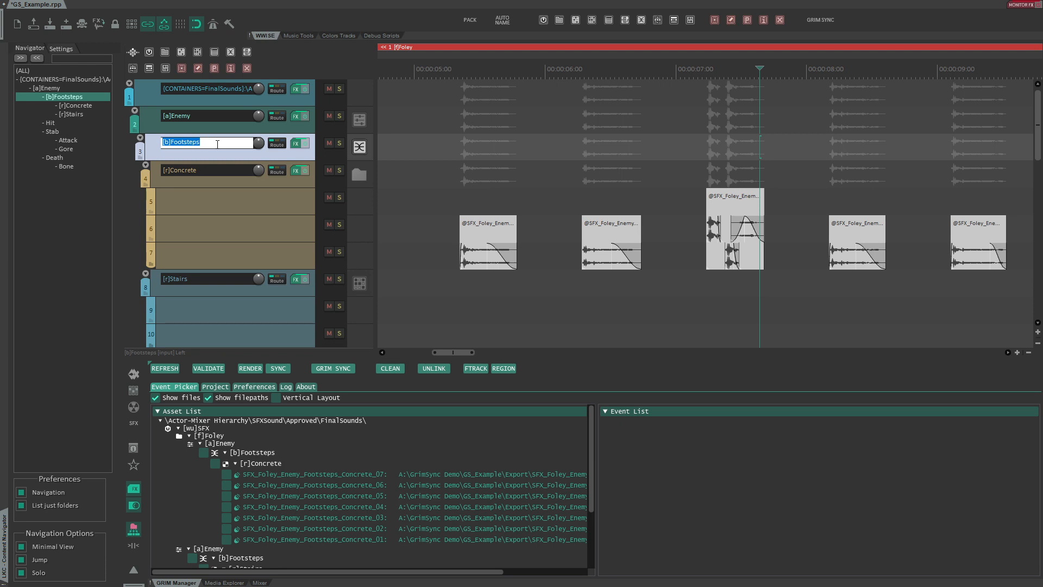
text(placeholders)
key(Return)
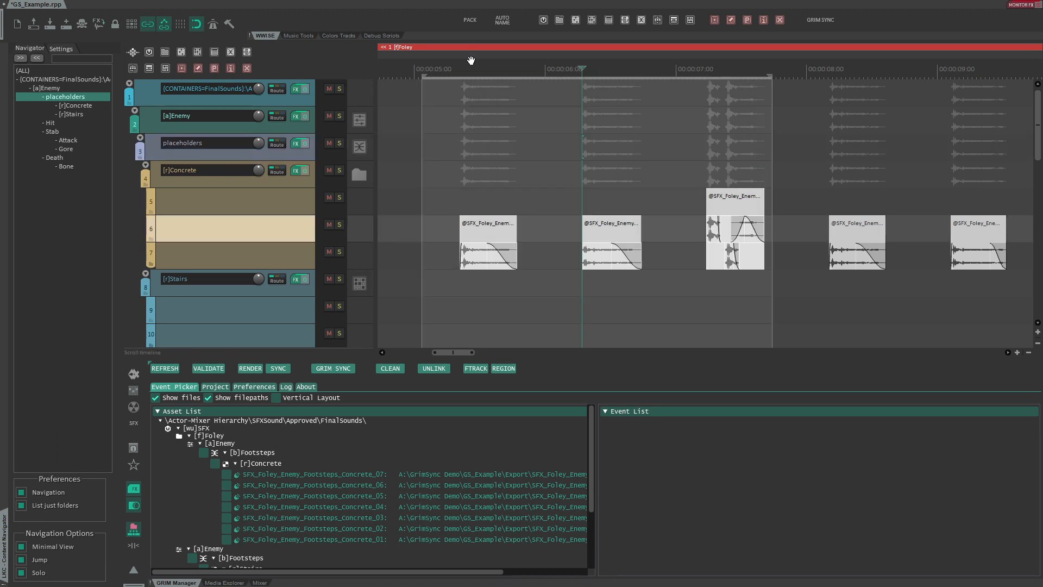
- Mark the placeholders track as ignored by adding the // prefix
drag(471, 60, 535, 143)
click(204, 143)
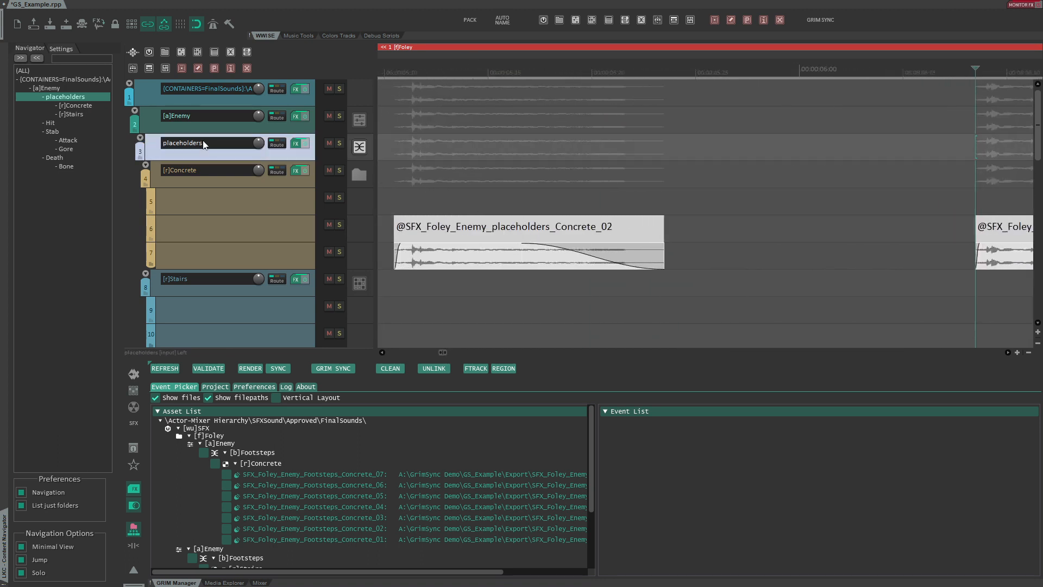
click(227, 68)
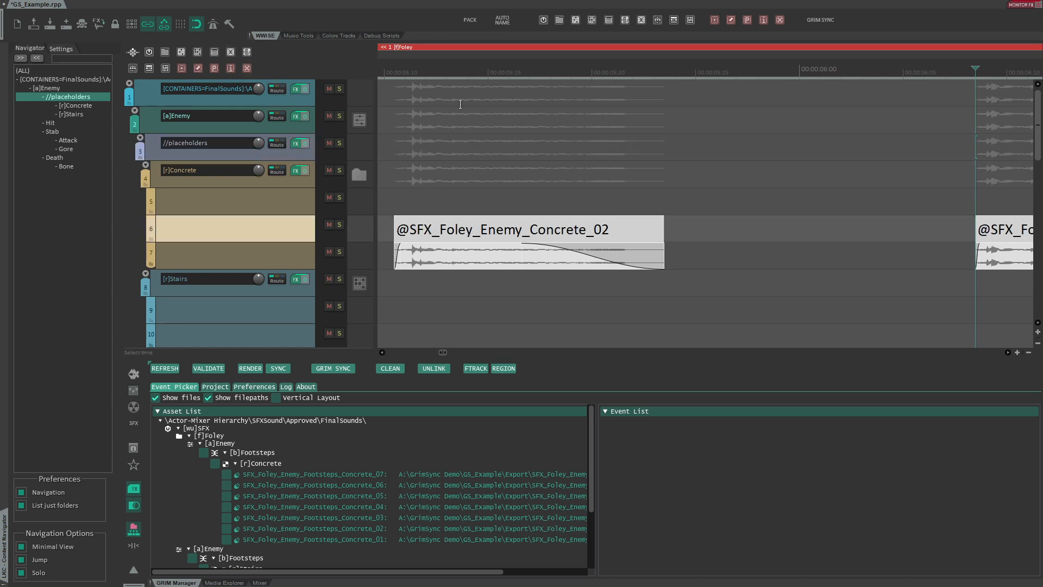
scroll(446, 110, down, 4)
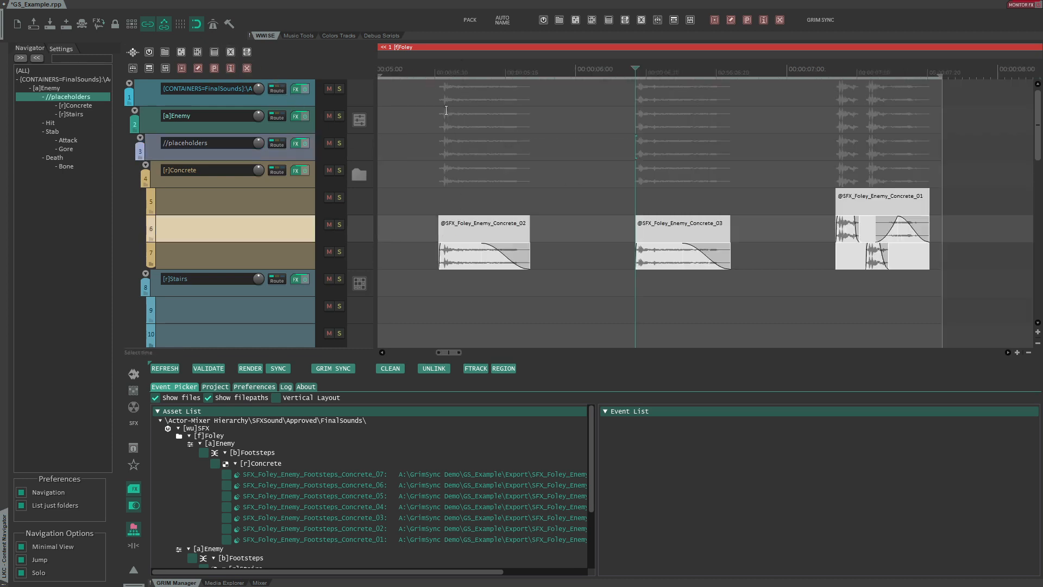
- Remove the // ignore prefix from the placeholders track
click(200, 151)
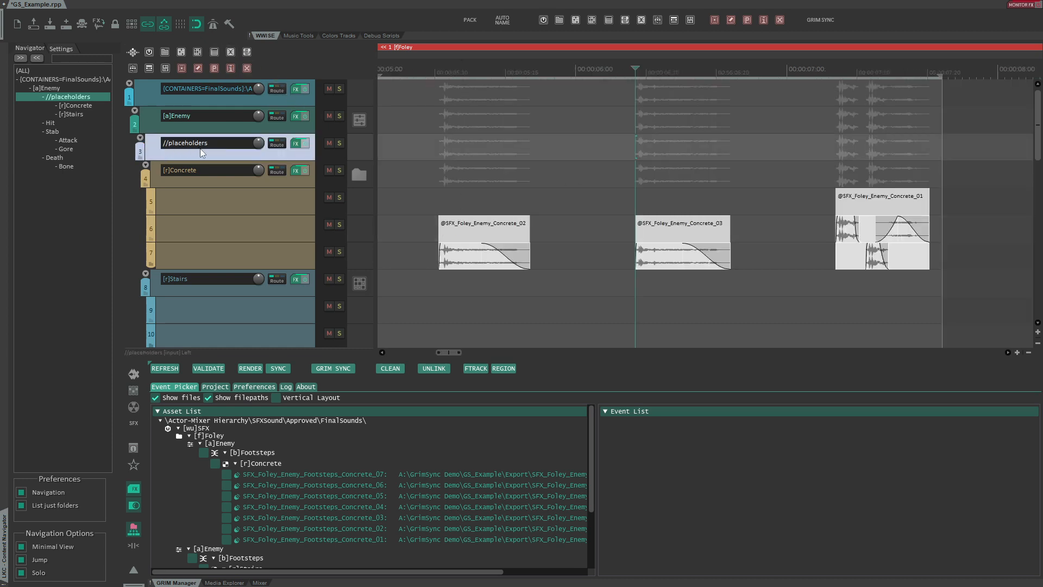
click(231, 68)
key(n)
drag(447, 66, 441, 142)
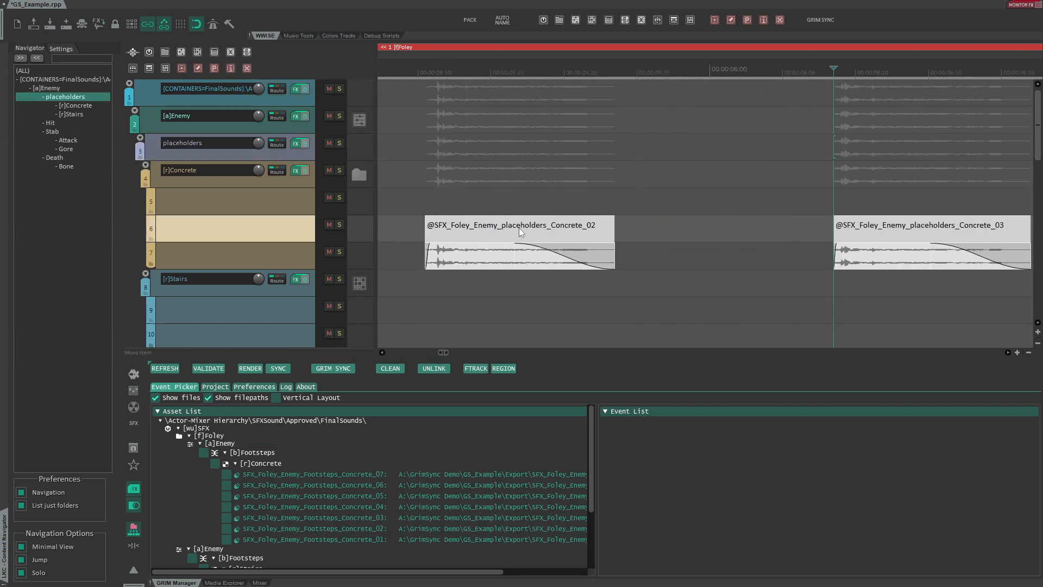
- Refresh the asset list and rename the placeholders track to EpicSounds
click(166, 369)
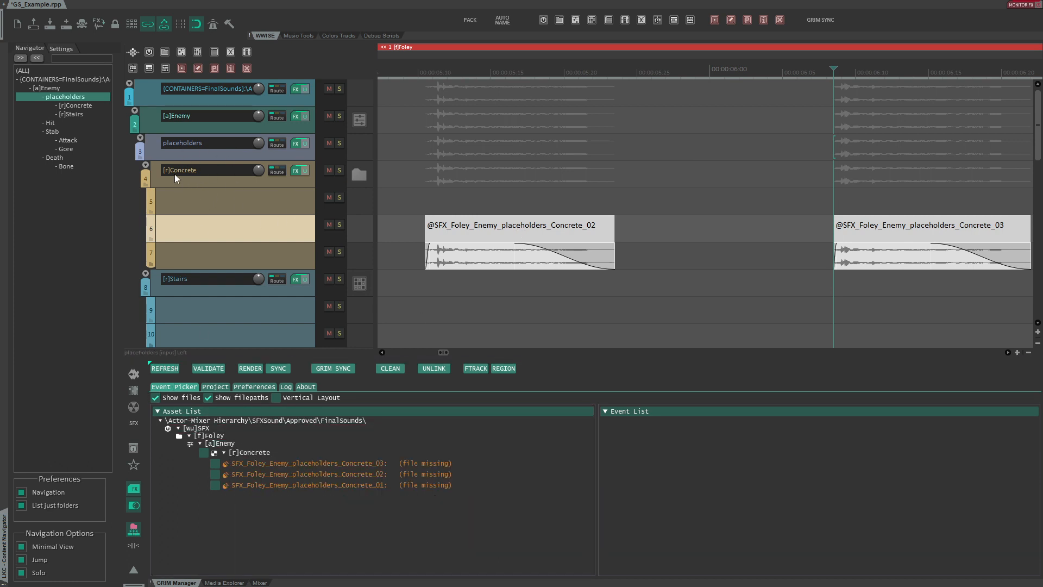
click(170, 146)
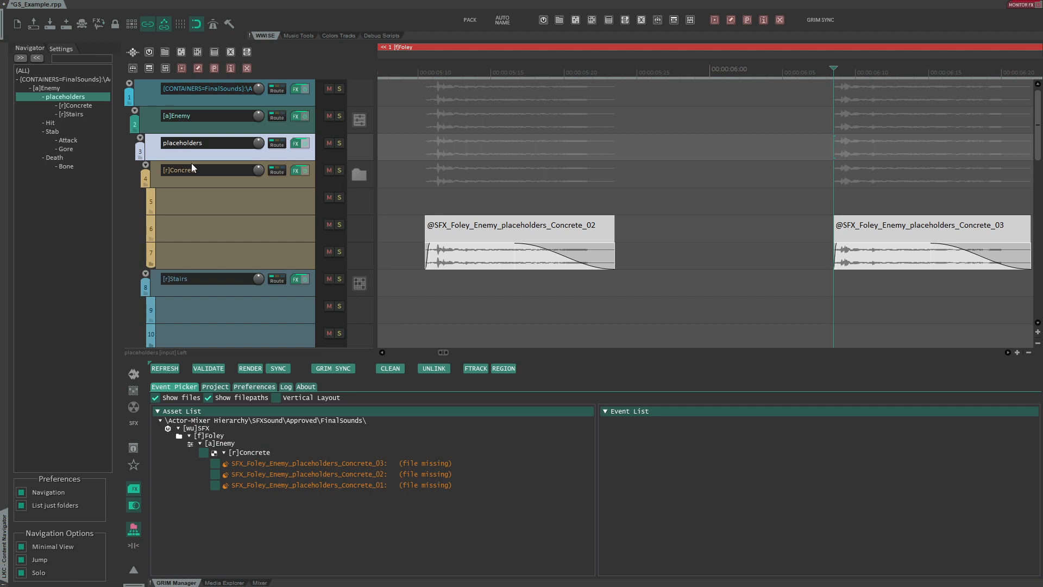
mouse_move(260, 169)
double_click(196, 141)
text(EpicSounds)
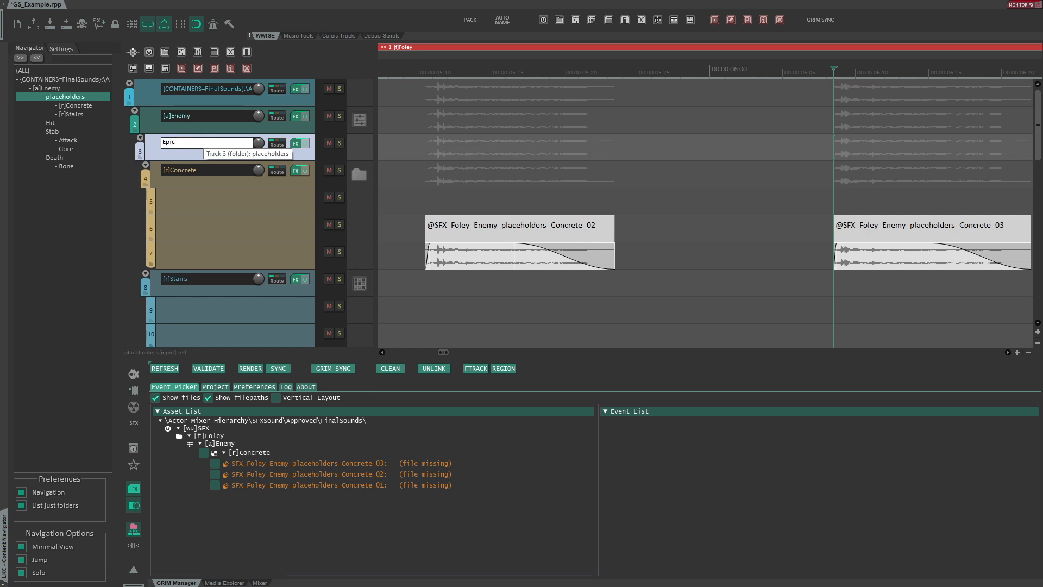
key(Return)
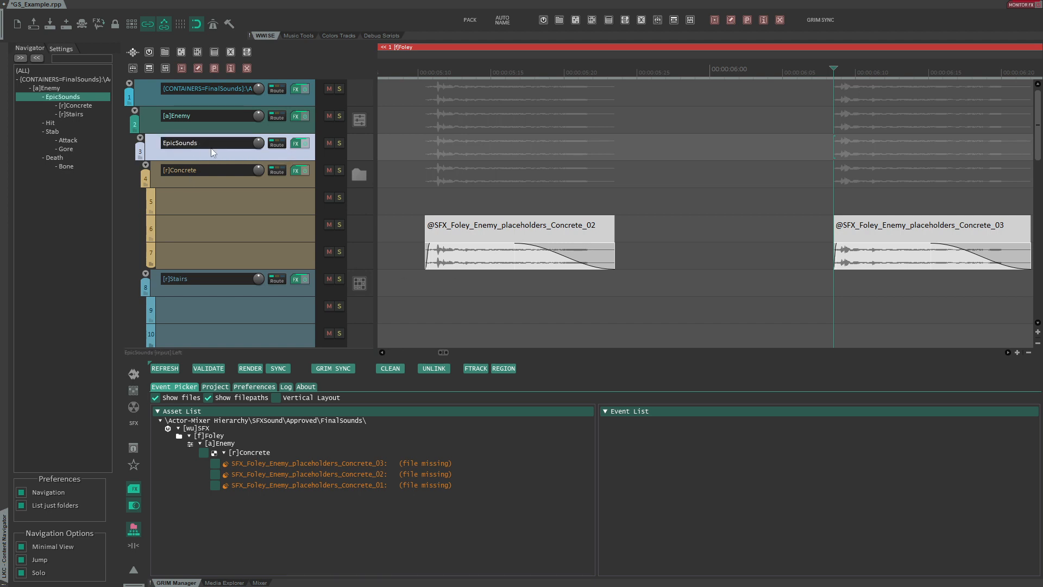
- Tag the EpicSounds track as an Actor-Mixer with the [a] prefix
click(198, 52)
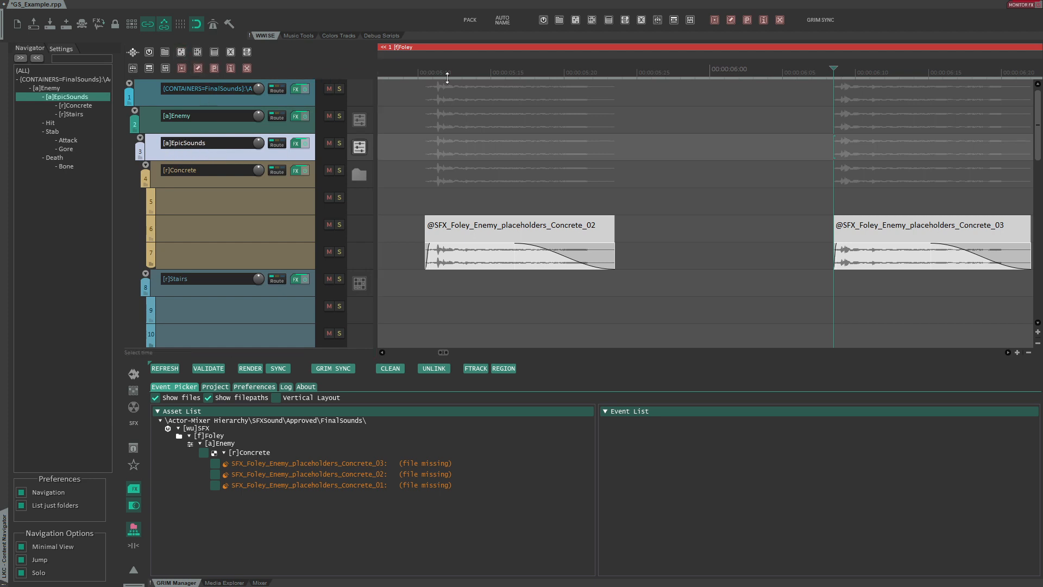
scroll(446, 50, down, 3)
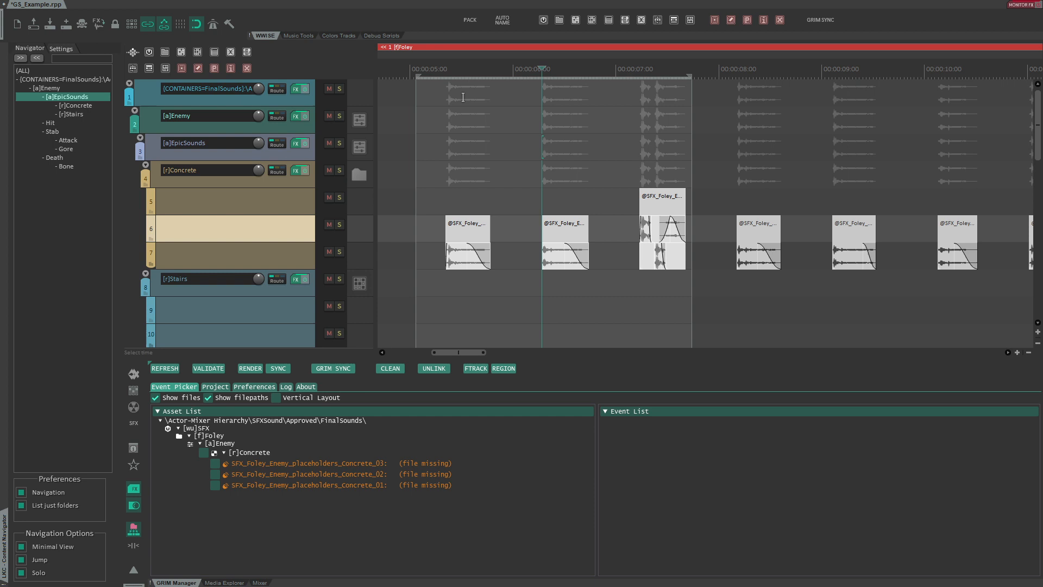
scroll(477, 187, up, 5)
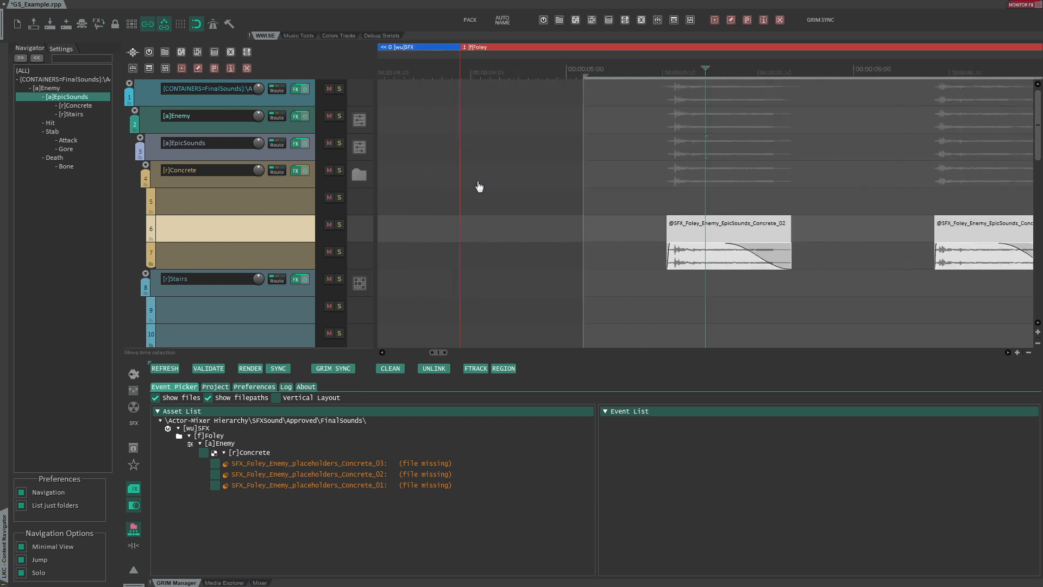
scroll(685, 149, down, 1)
scroll(686, 149, down, 4)
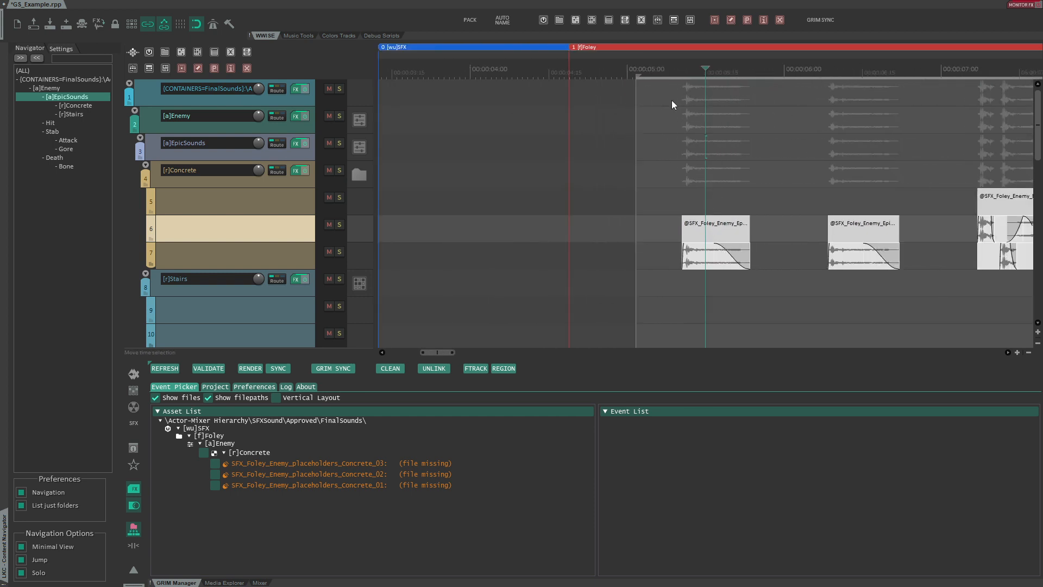
drag(764, 56, 577, 73)
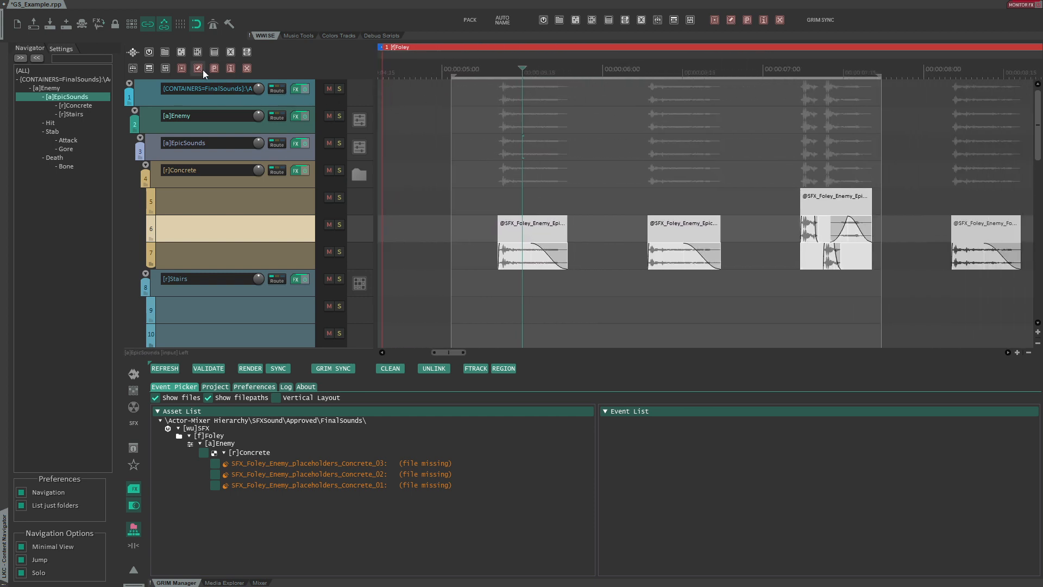
- Wrap the [a]EpicSounds track name in parentheses to leave it out of the file names
click(180, 151)
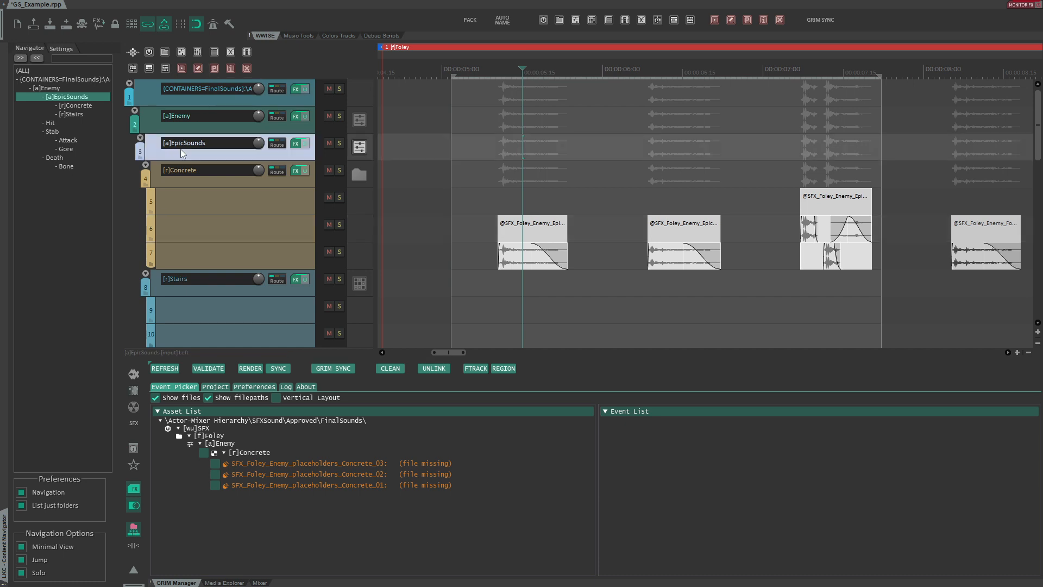
click(215, 68)
click(530, 228)
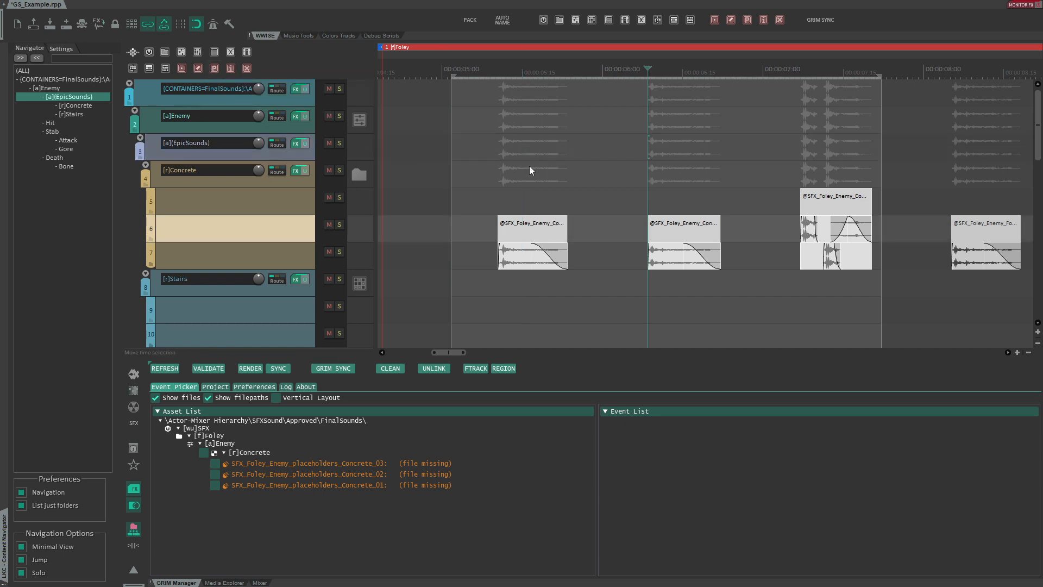
scroll(531, 228, up, 5)
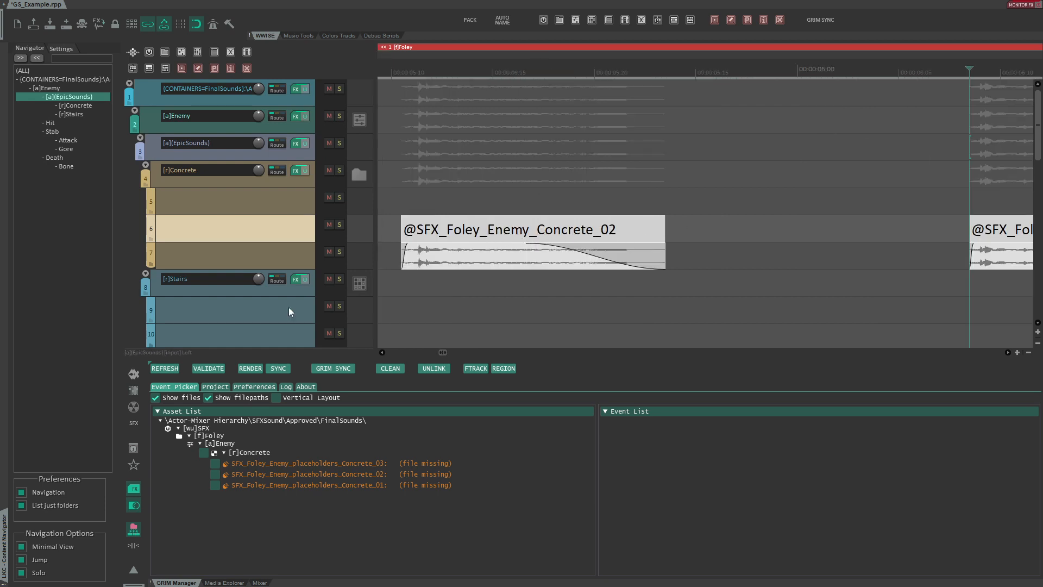
- Refresh the asset list, check a Concrete file's object path, and run Grim Sync to Wwise
click(177, 373)
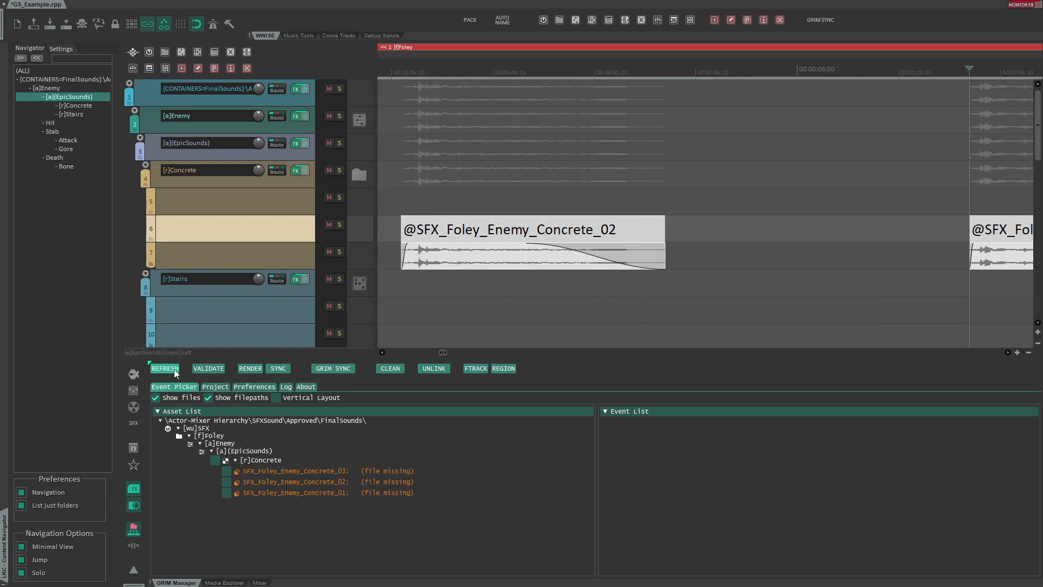
click(269, 474)
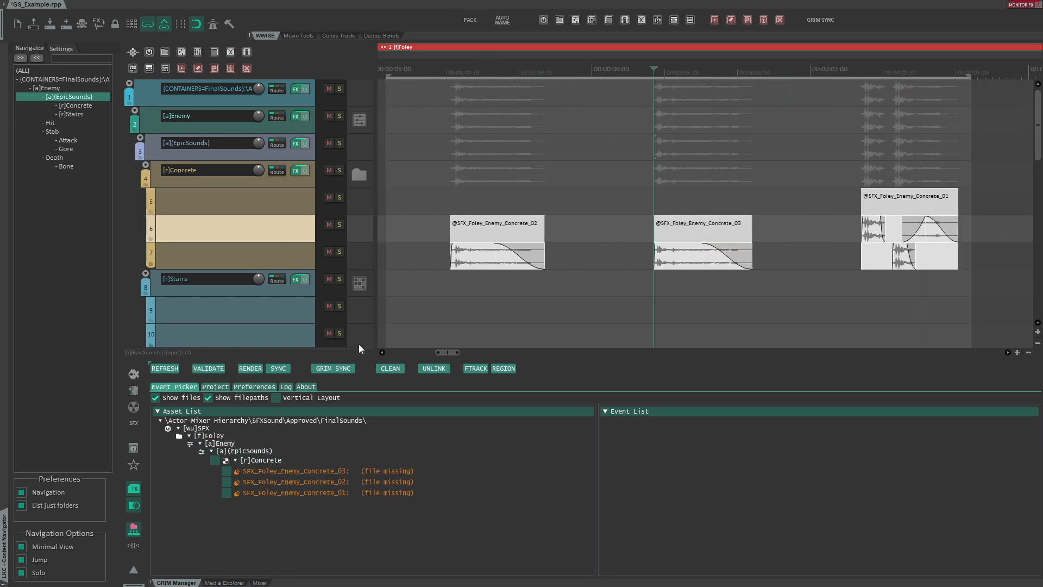
click(341, 367)
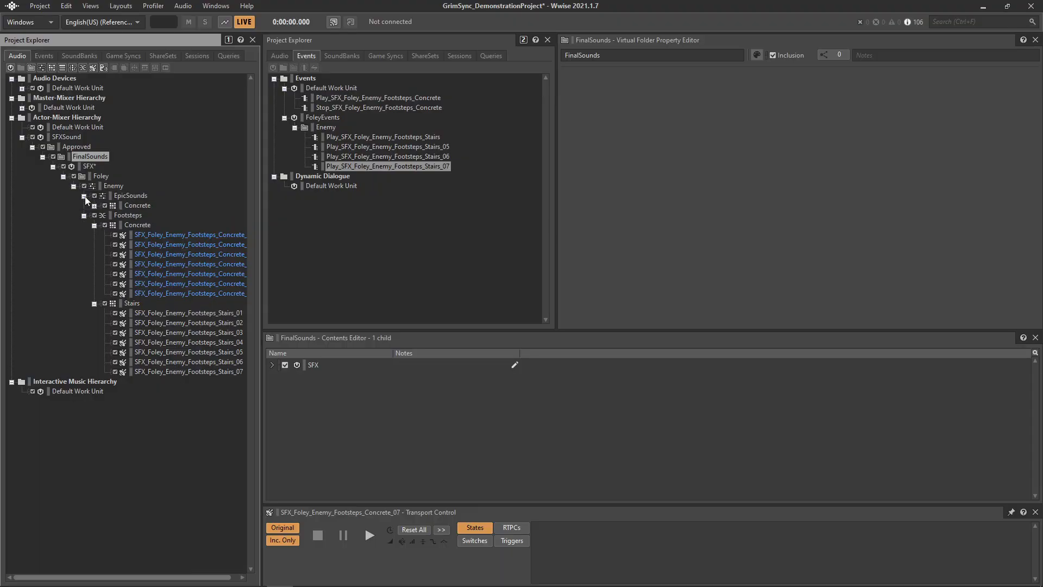
- Inspect the EpicSounds Concrete sounds in the Wwise Project Explorer and return to REAPER
click(94, 205)
click(174, 217)
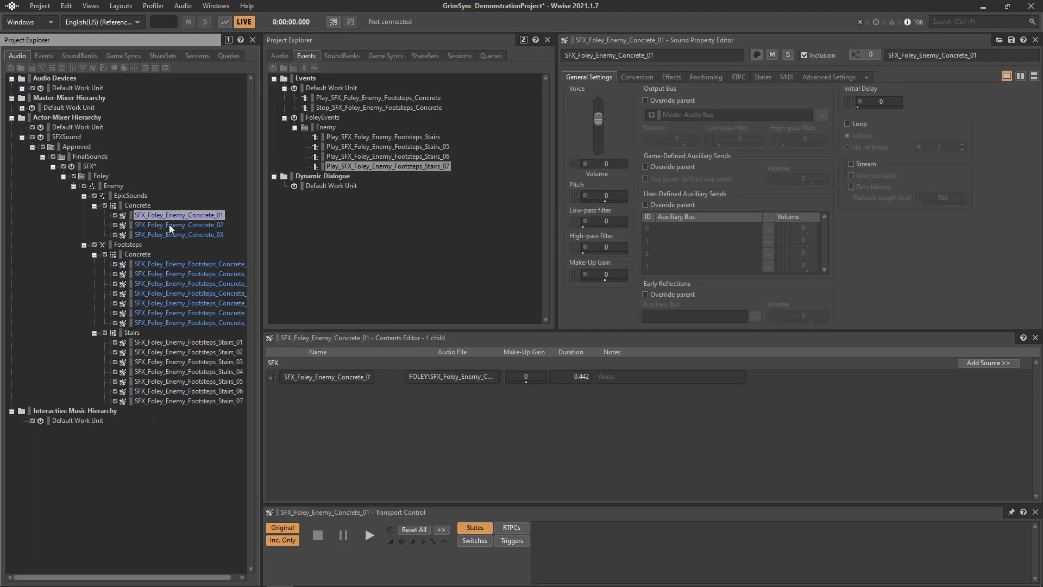
click(174, 225)
click(174, 234)
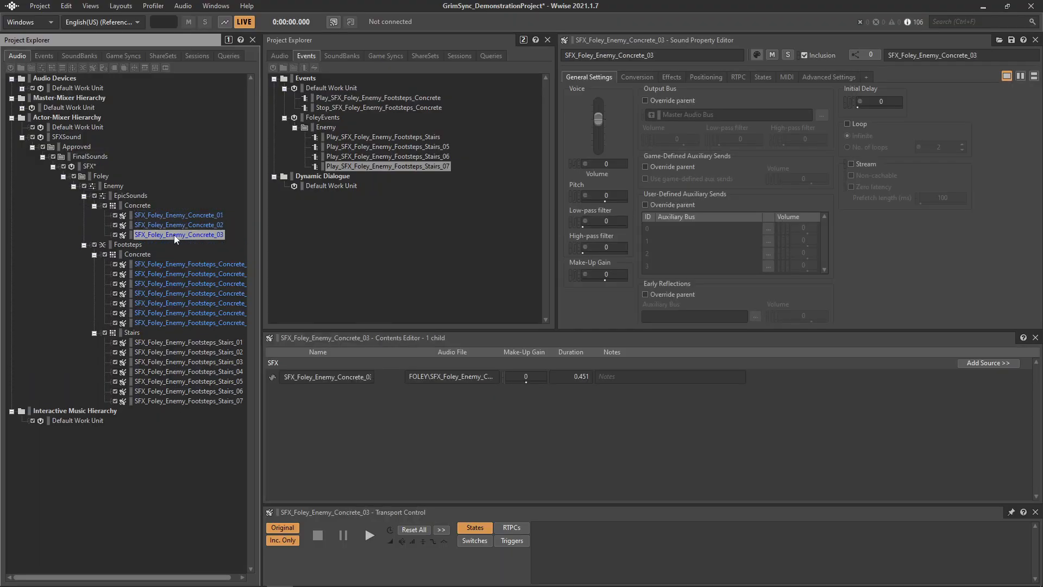
key(alt+Tab)
drag(446, 60, 484, 0)
drag(477, 75, 480, 97)
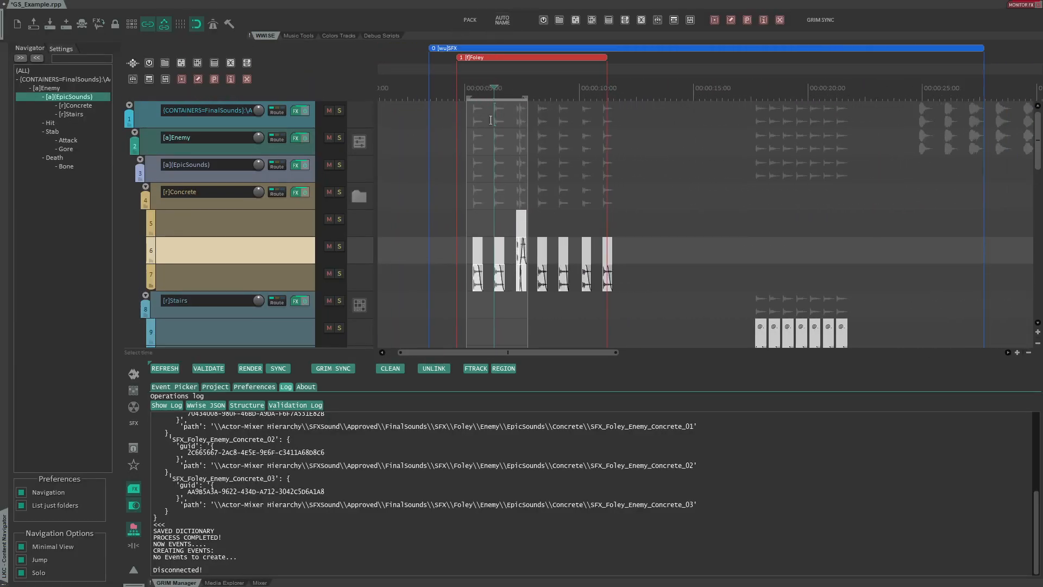
click(491, 109)
click(730, 20)
key(Return)
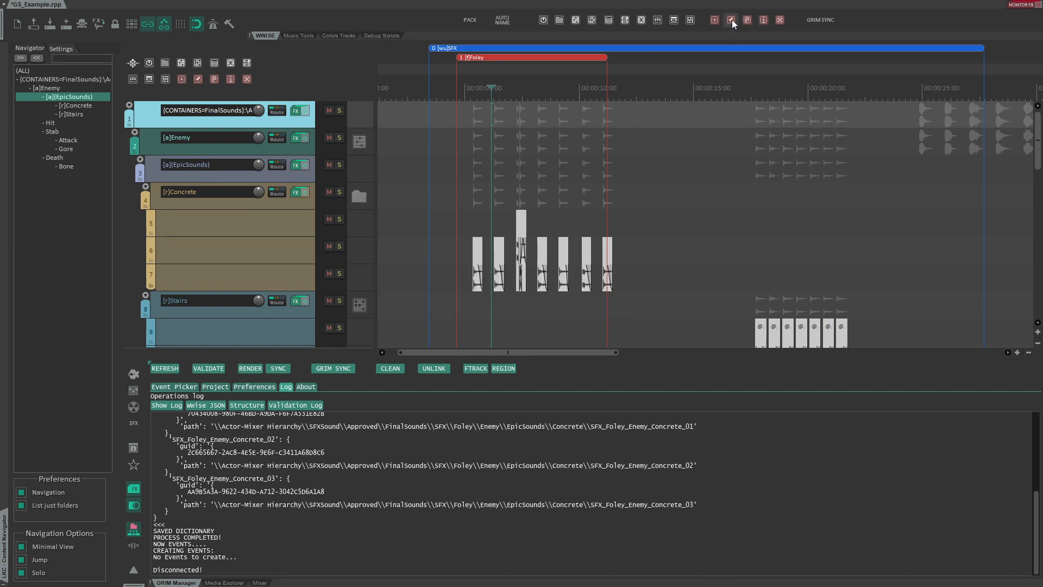
click(732, 20)
key(Return)
- Set the SFX and Foley regions to the Switch Container [sw] type
click(715, 20)
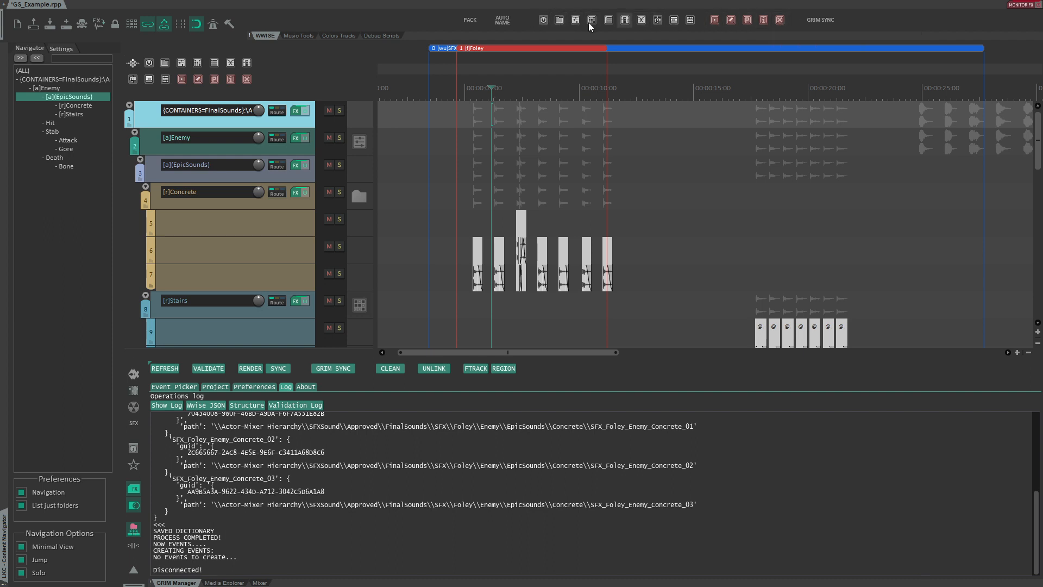
right_click(625, 21)
click(630, 124)
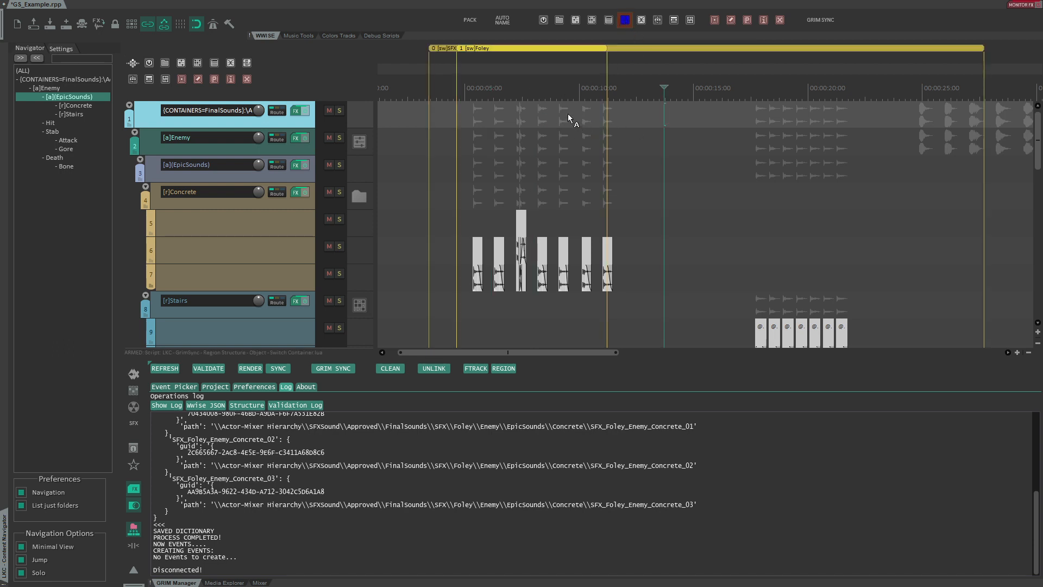
- Set the SFX and Foley regions to the Actor-Mixer [a] type
right_click(610, 21)
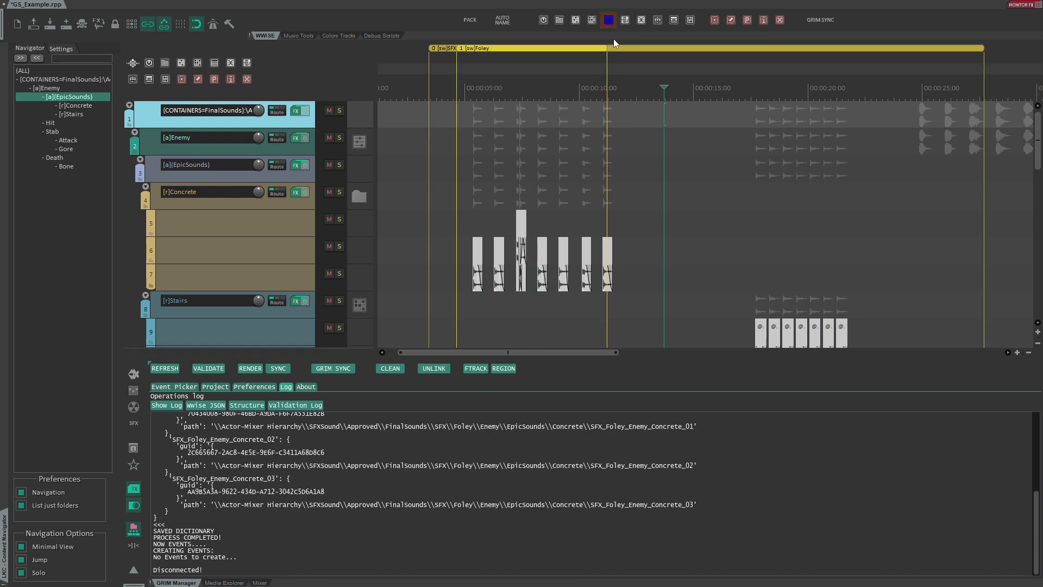
click(629, 109)
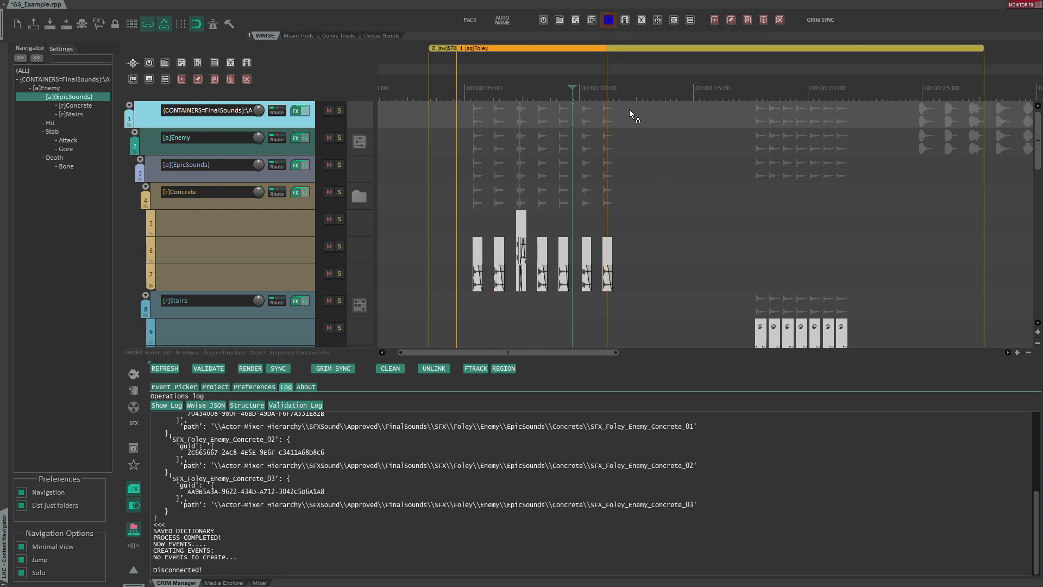
- Create a new region named asdf over a time selection after the Foley region
right_click(609, 20)
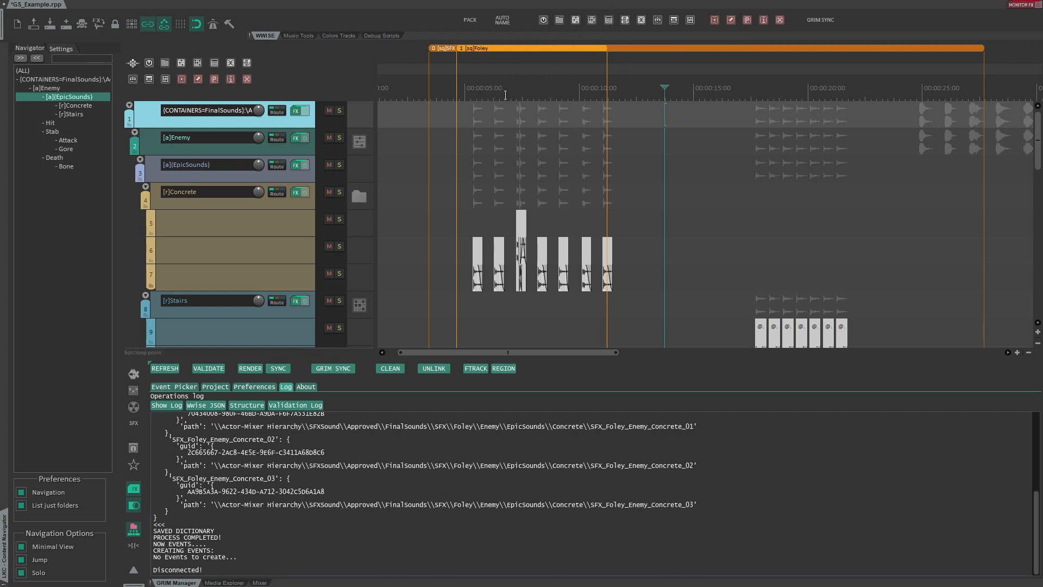
scroll(509, 69, down, 2)
drag(728, 114, 829, 114)
click(609, 20)
text(asdf)
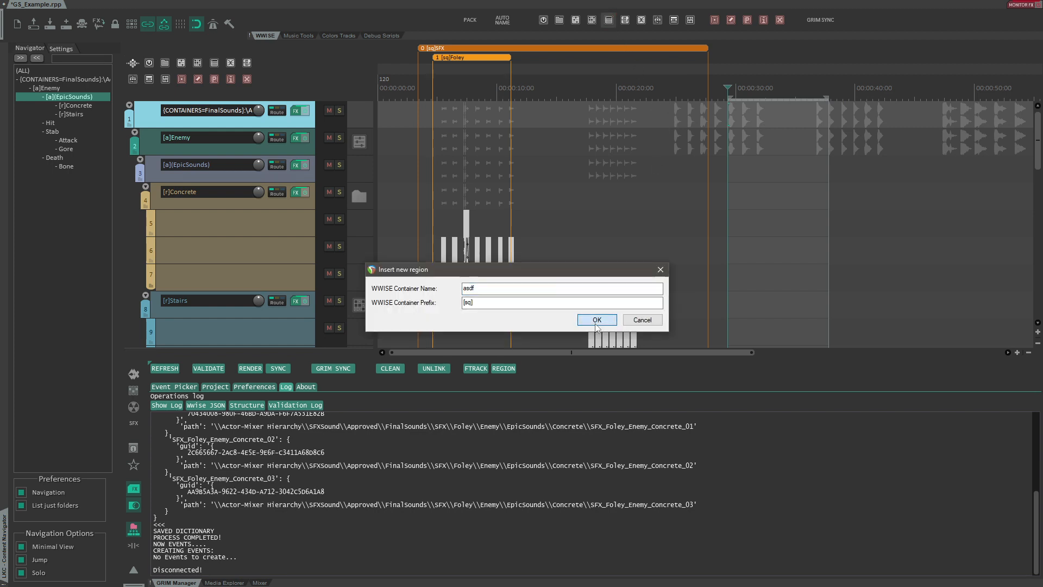
key(Return)
- Switch the asdf region through several container types, ending with the Work Unit [wu] type
click(773, 116)
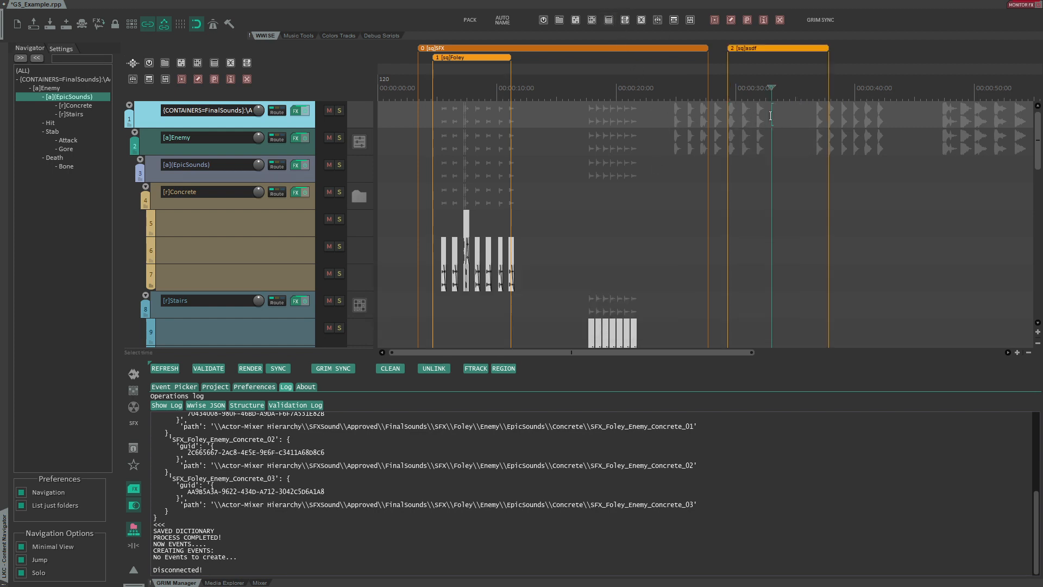
click(574, 20)
click(574, 22)
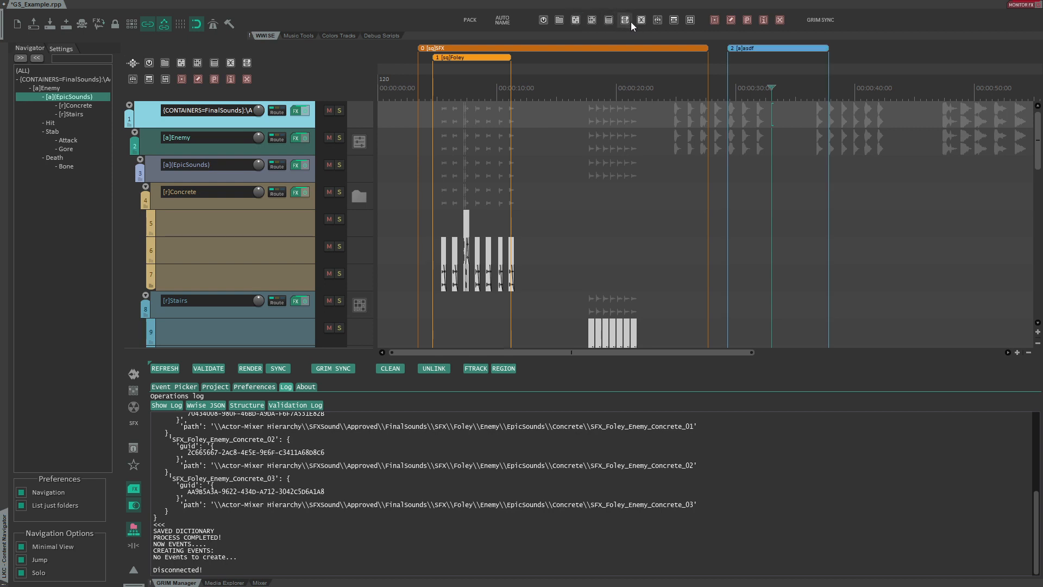
click(607, 21)
click(592, 21)
click(574, 21)
click(545, 20)
click(761, 112)
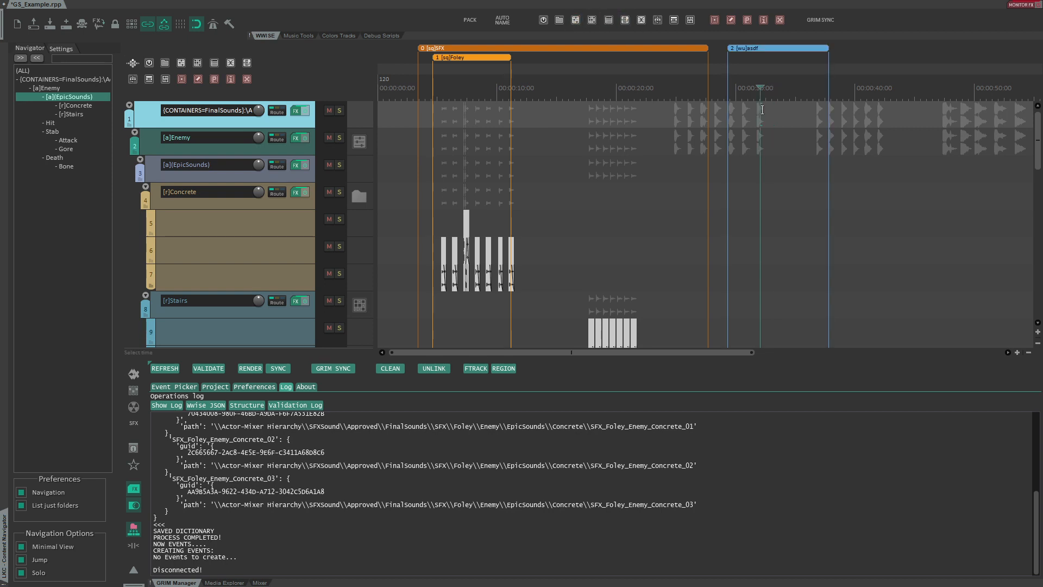
- Delete the asdf region
right_click(780, 19)
click(773, 131)
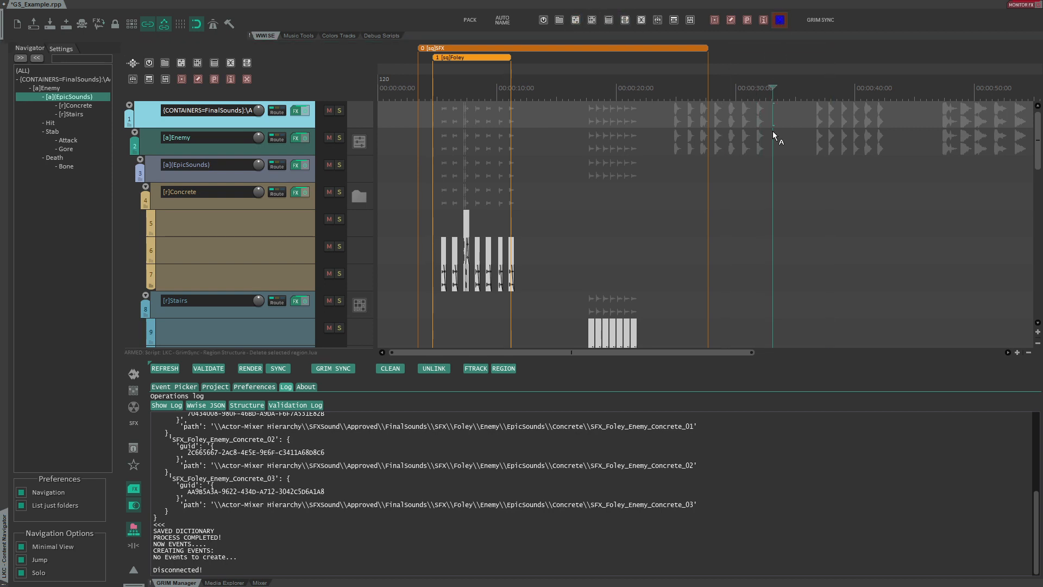
- Select the seven Concrete footstep items and set their metatags to [r]Another\[b]Folder
click(466, 113)
key(ctrl+z)
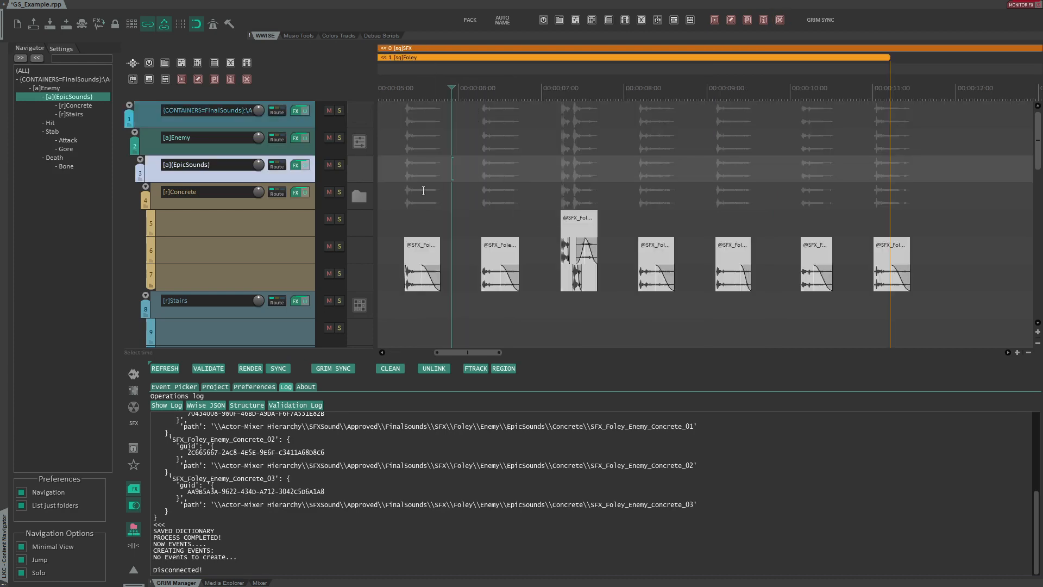
drag(392, 191, 940, 312)
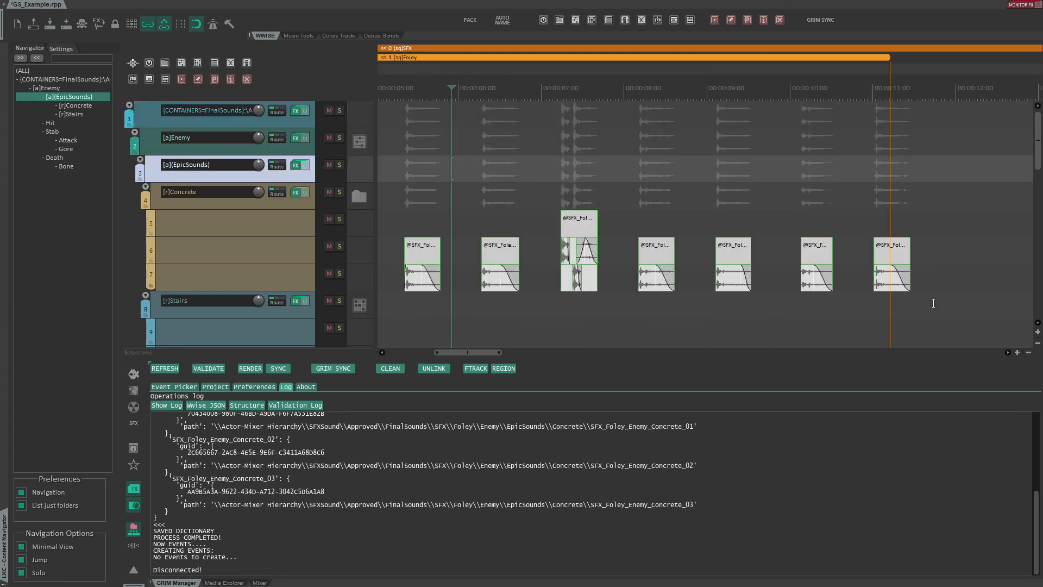
key(F2)
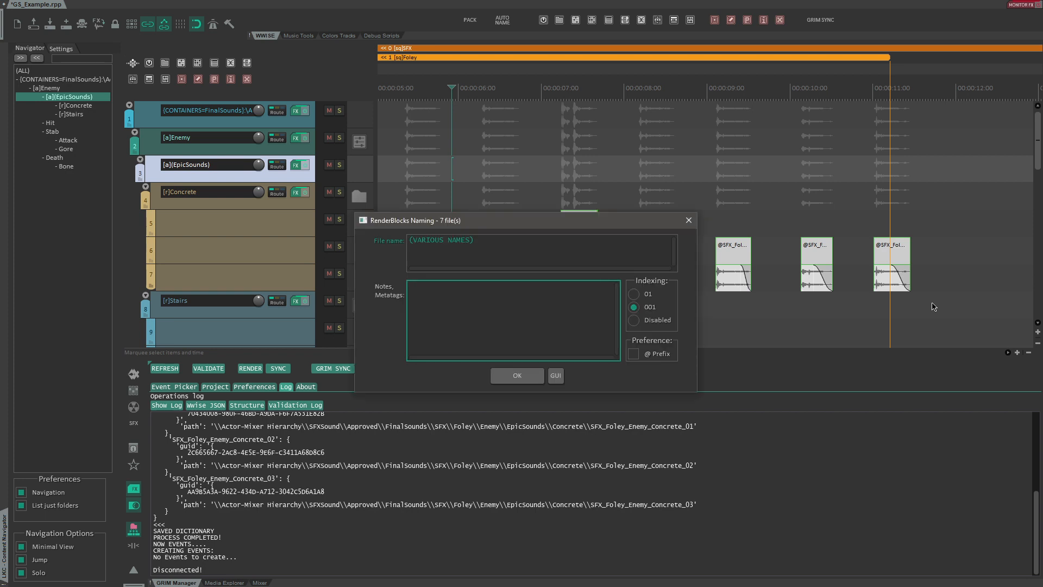
text([r]Another\[b]Foler)
key(Return)
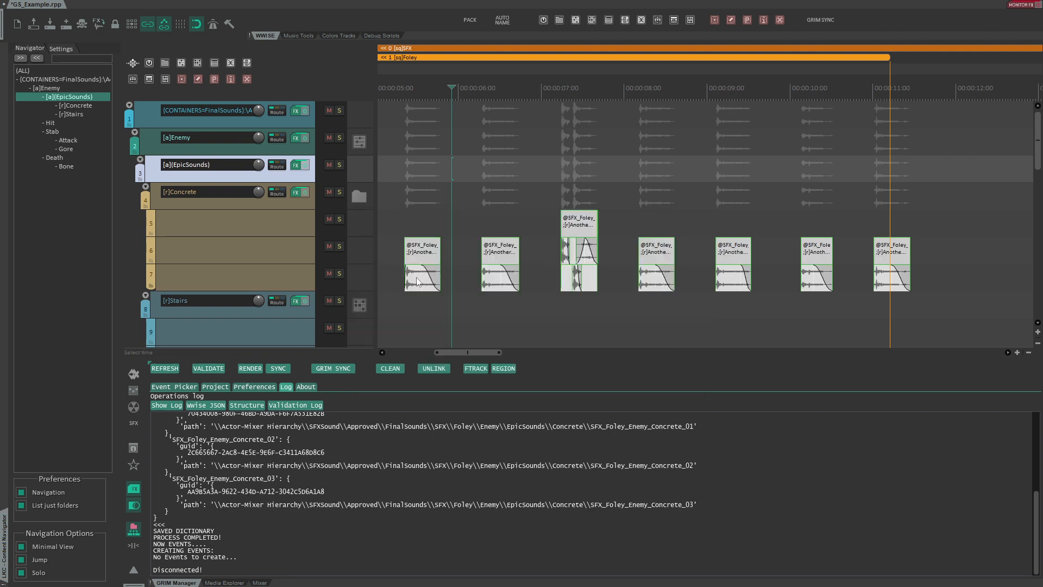
- Set the SFX region to the Work Unit [wu] type and the Foley region to the Folder [f] type
click(174, 387)
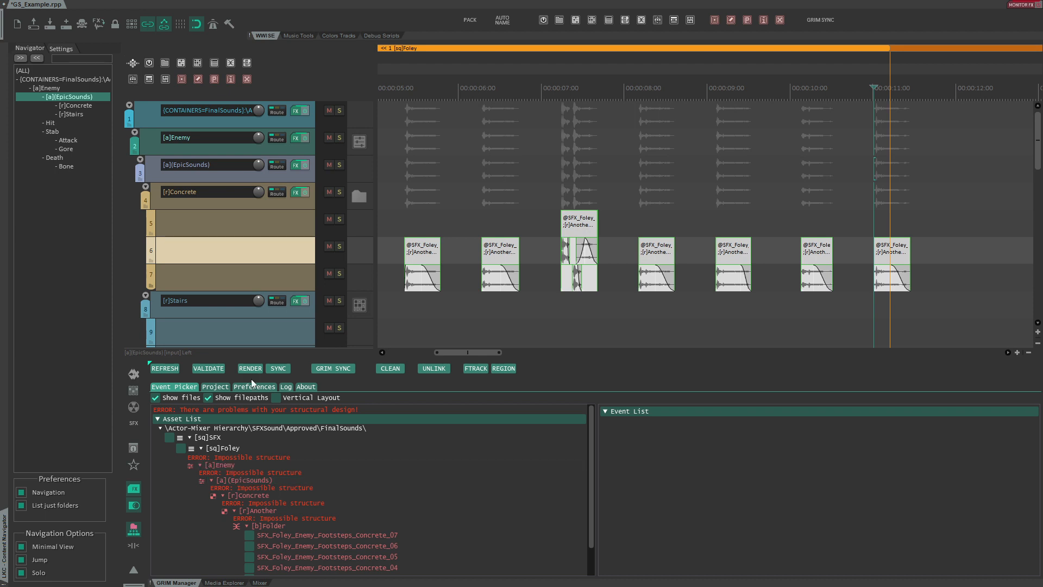
scroll(417, 67, down, 5)
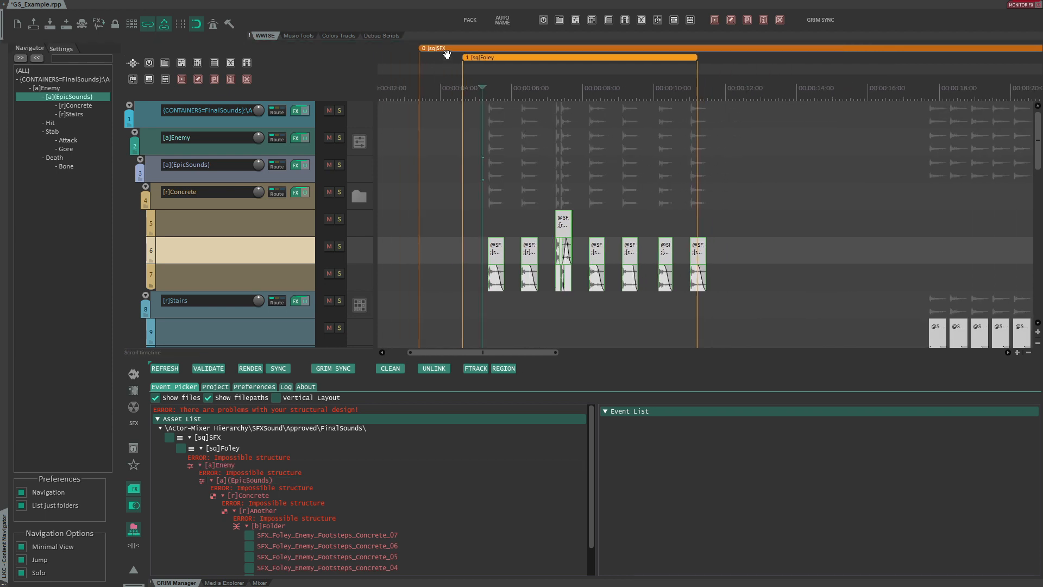
click(435, 114)
click(543, 22)
click(483, 110)
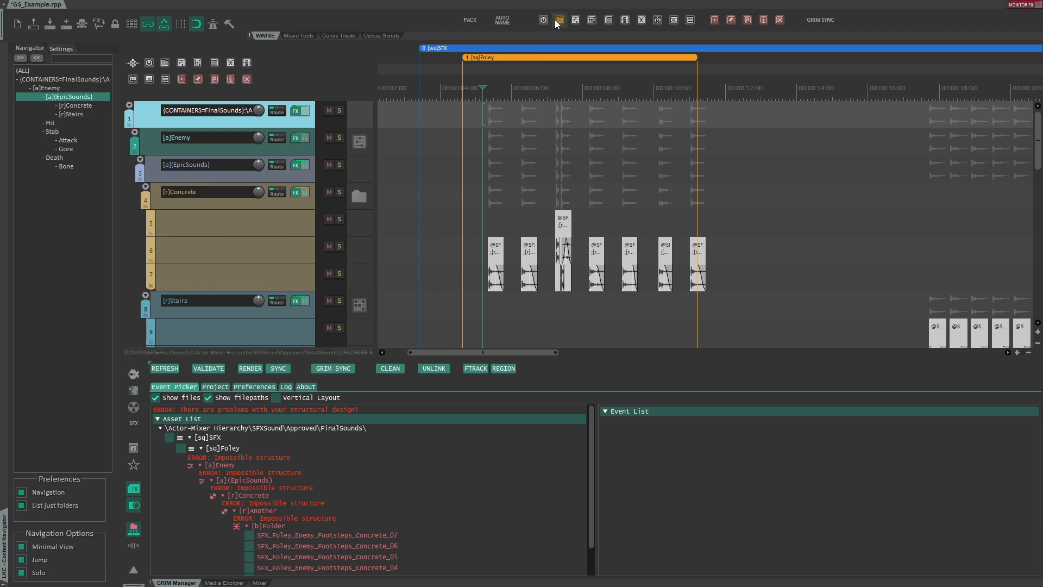
click(559, 21)
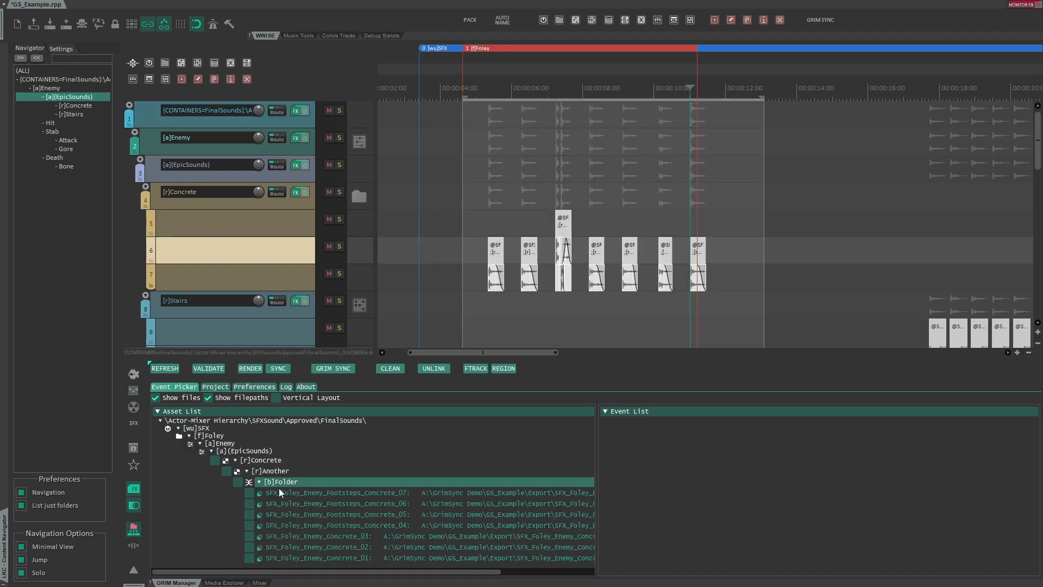
- Run Grim Sync to Wwise and check the new Another and Folder containers in the Actor-Mixer Hierarchy
click(335, 370)
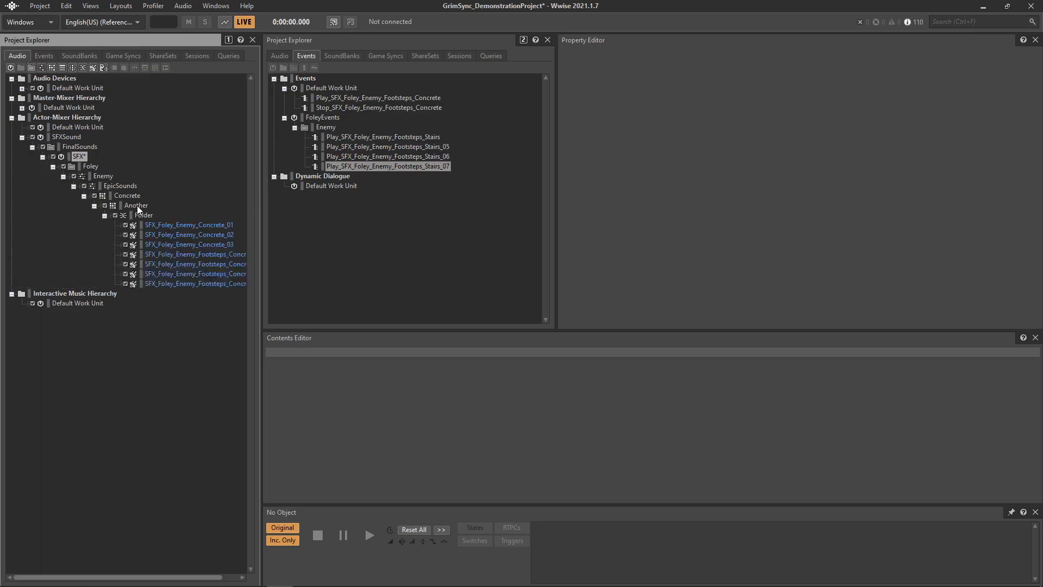
click(146, 216)
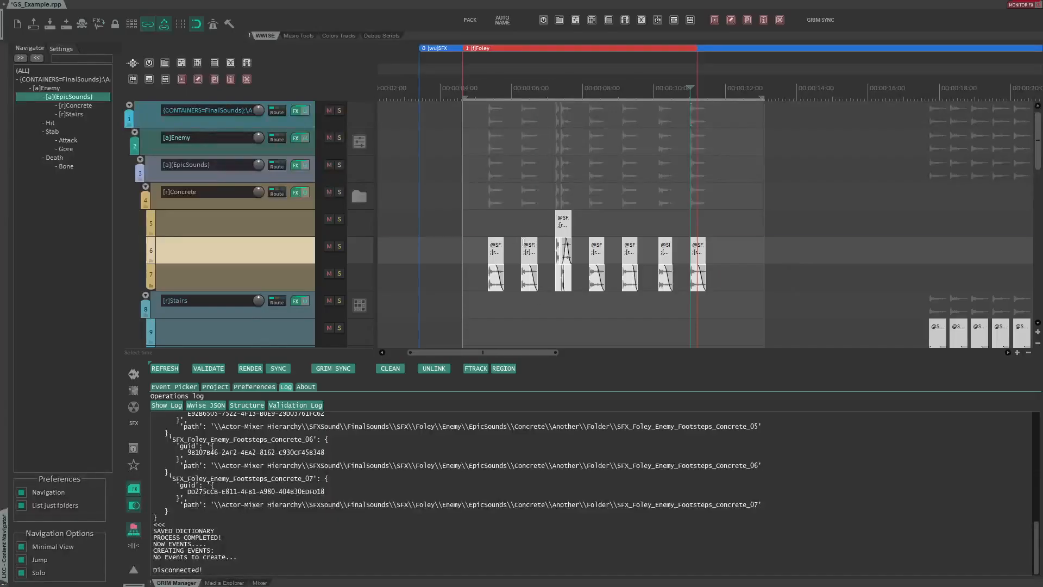
- Open the naming dialog of the Concrete items to review their metatags, and close it
click(745, 299)
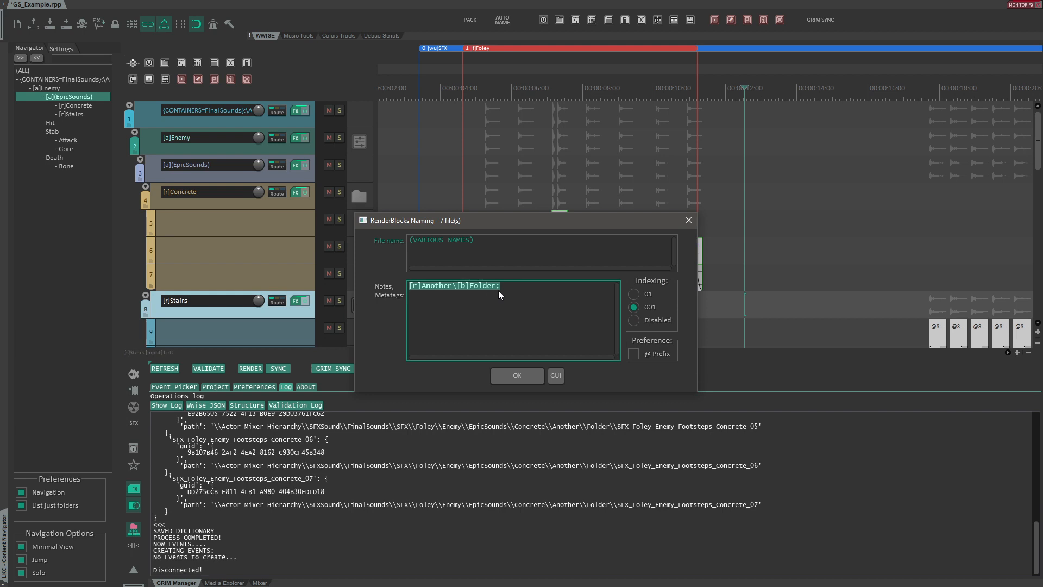
click(499, 291)
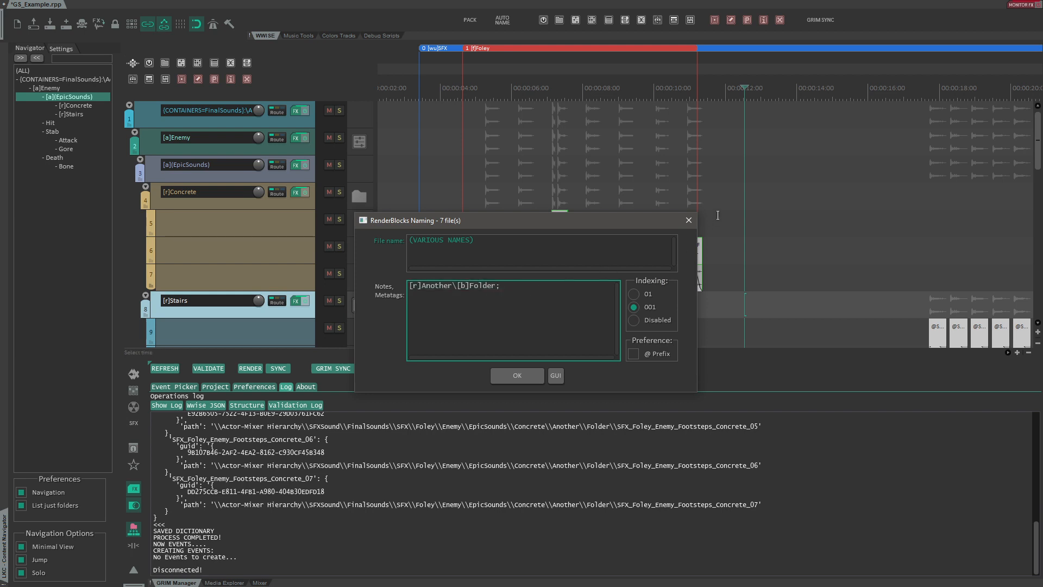
click(689, 221)
- Review the project's Wwise import settings, default hierarchy options and autoname formula settings
click(215, 387)
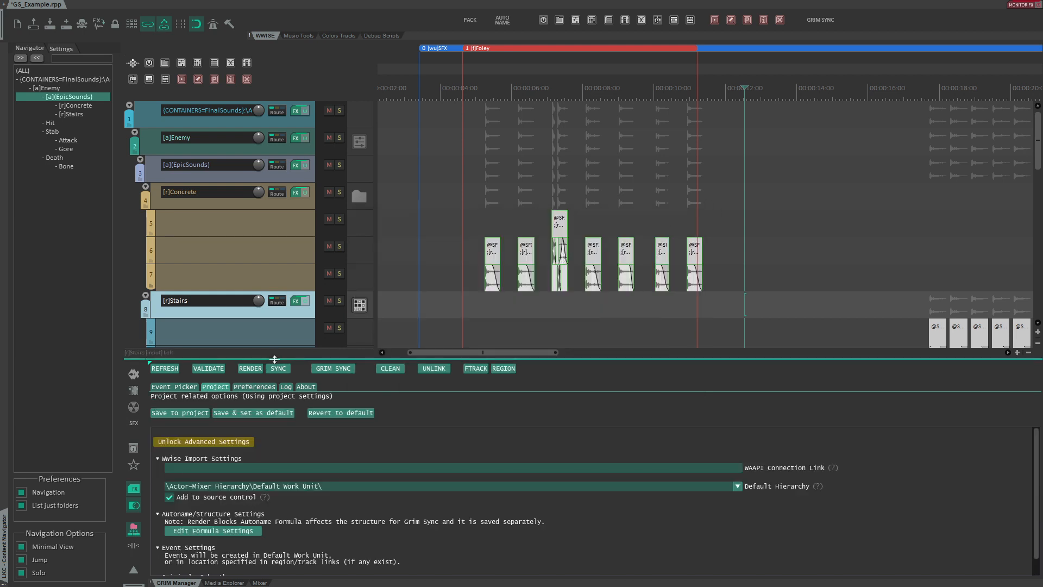
drag(275, 358, 275, 314)
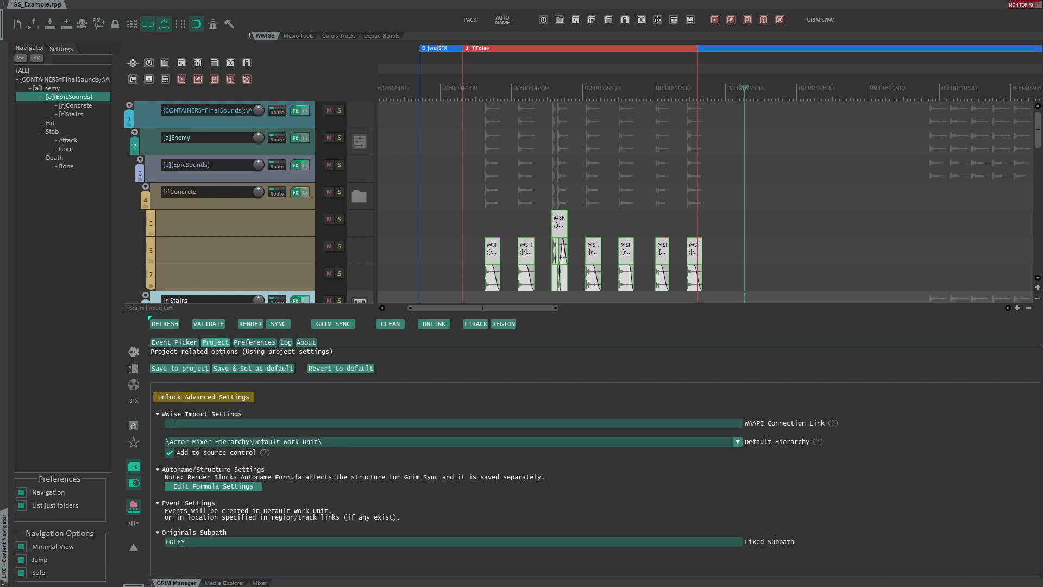
click(223, 442)
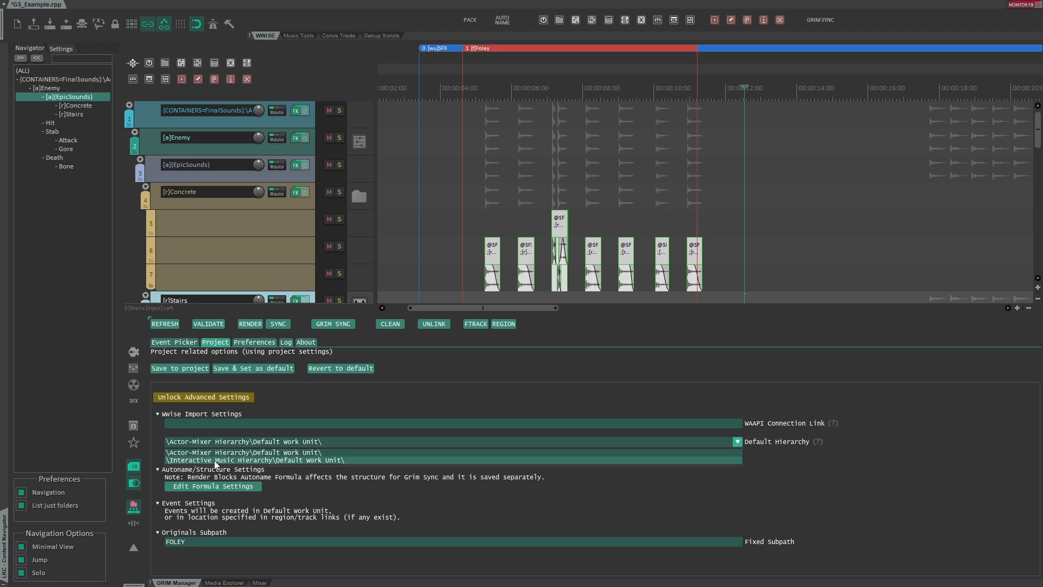
click(215, 441)
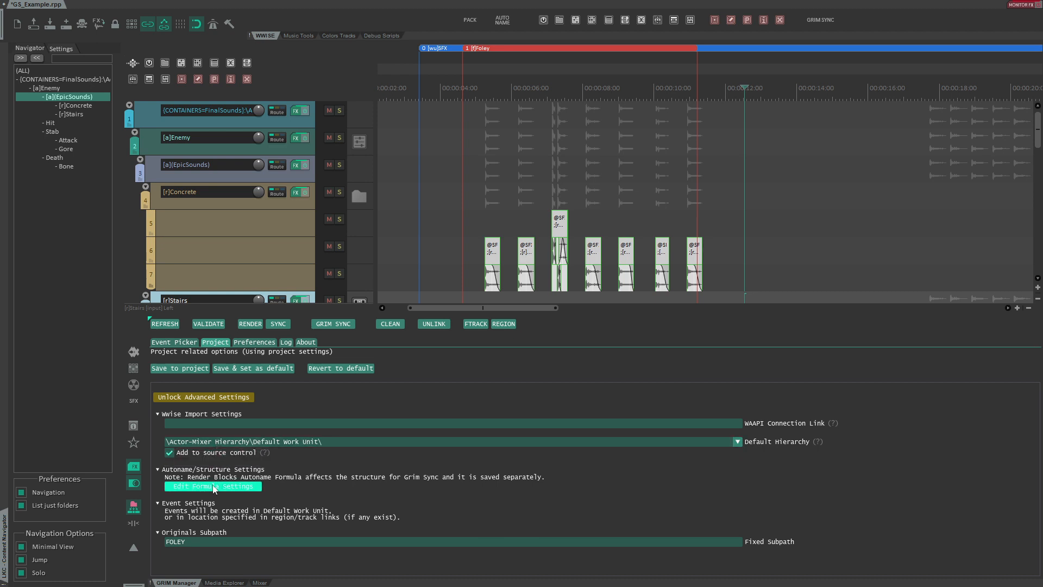
click(217, 486)
click(654, 226)
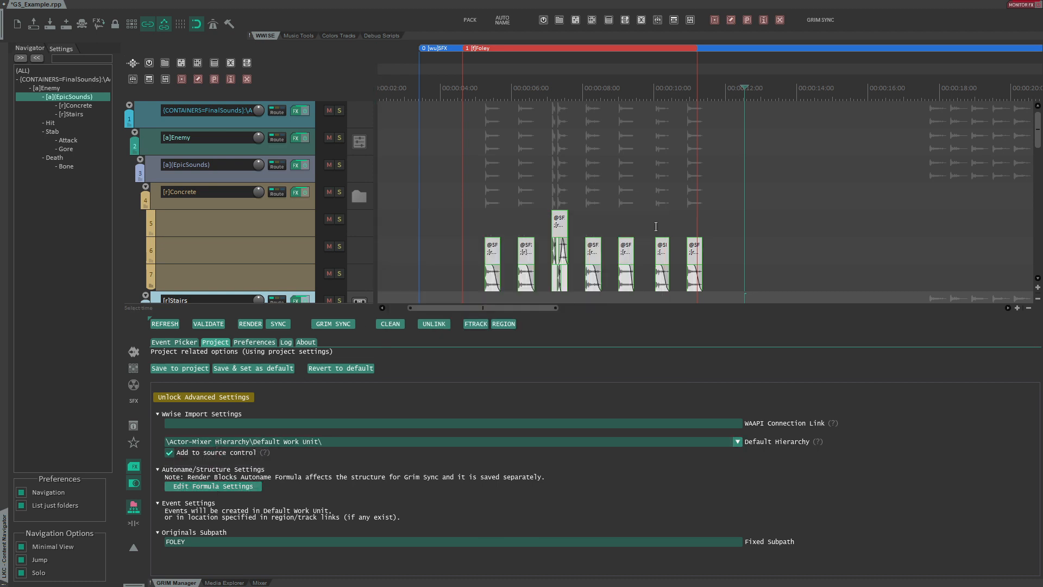
- Unlock the advanced settings in the project options
click(169, 399)
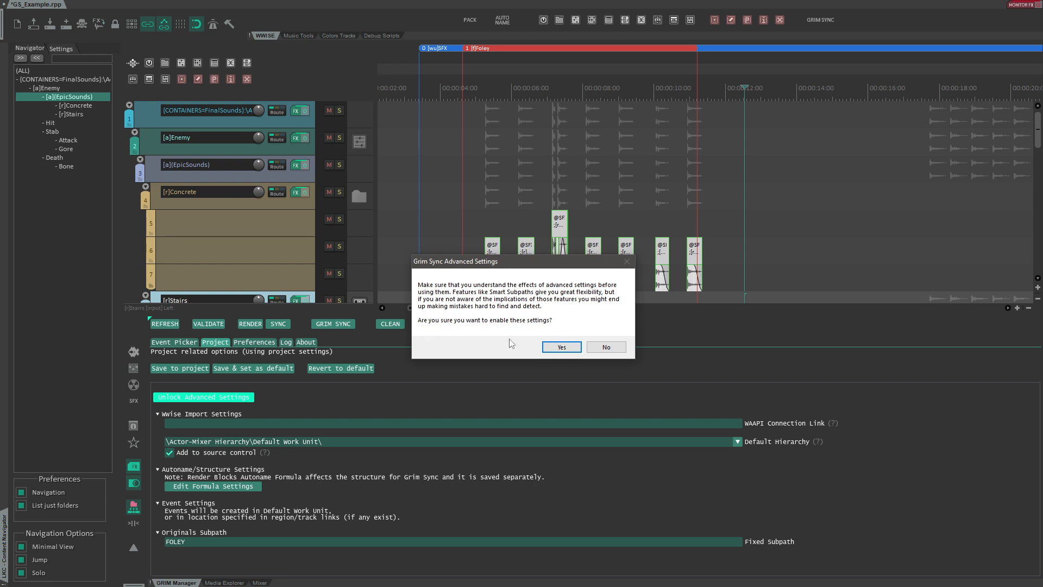
- Confirm enabling the advanced settings, then close the console that lists the unlocked options
click(549, 347)
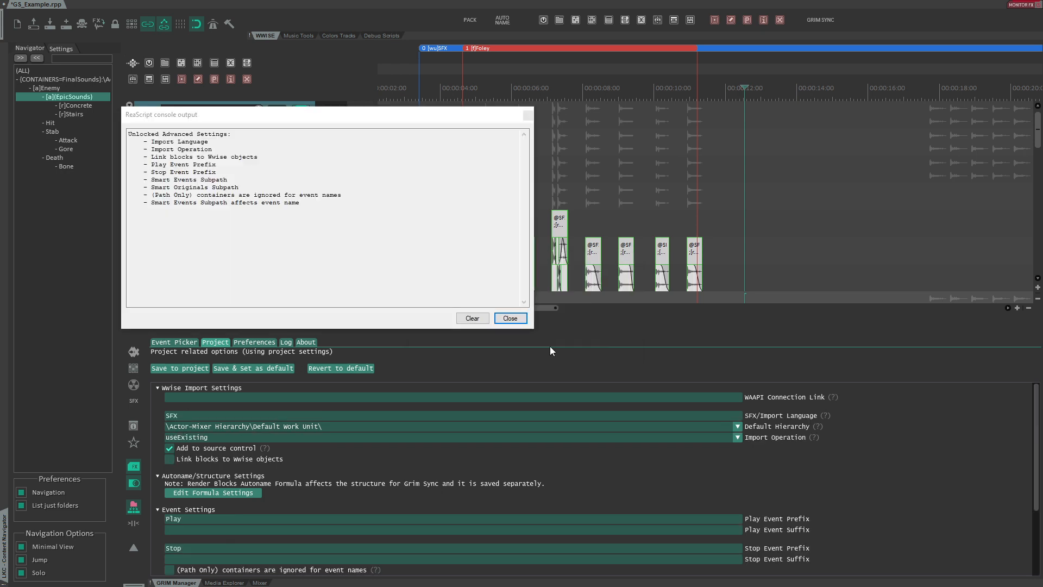
drag(327, 205, 129, 134)
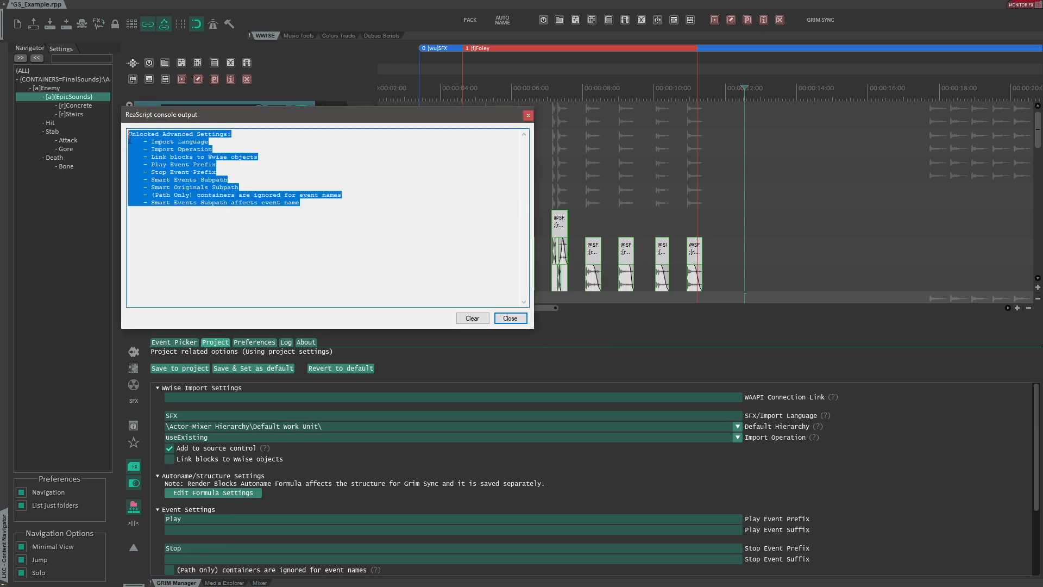
click(301, 234)
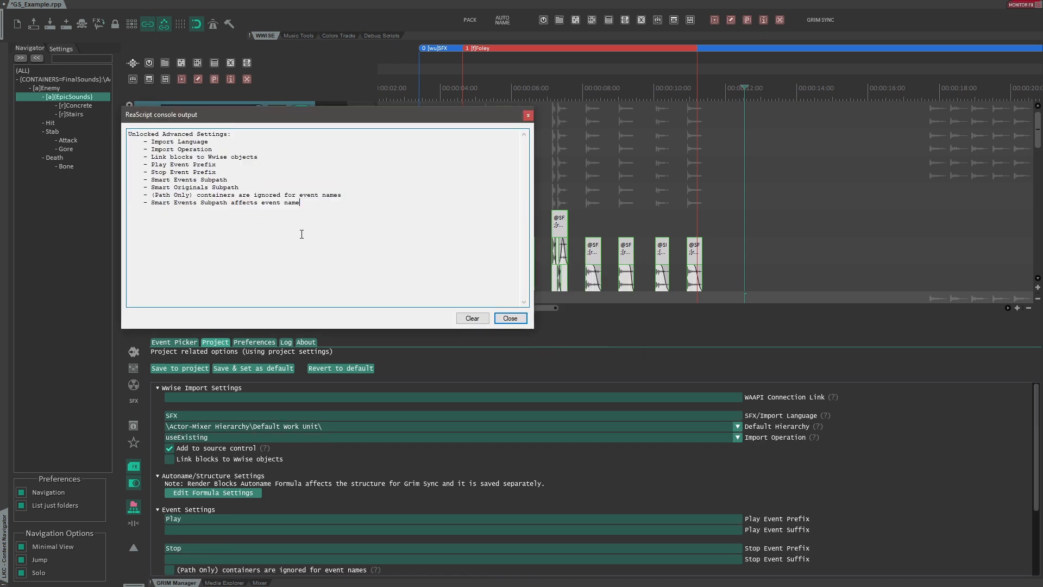
click(510, 318)
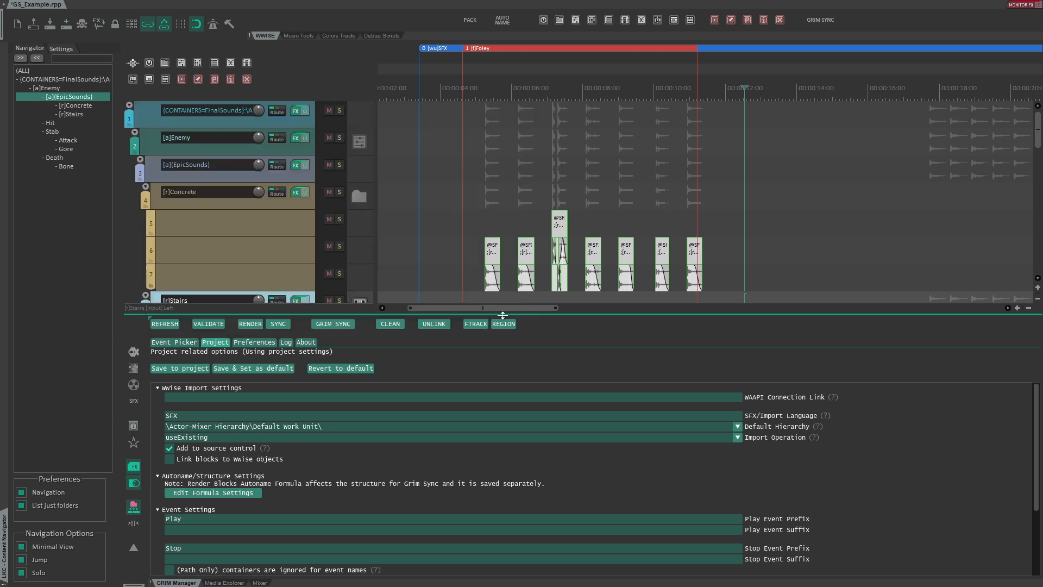
- Set the SFX/Import Language to English(US)
click(198, 415)
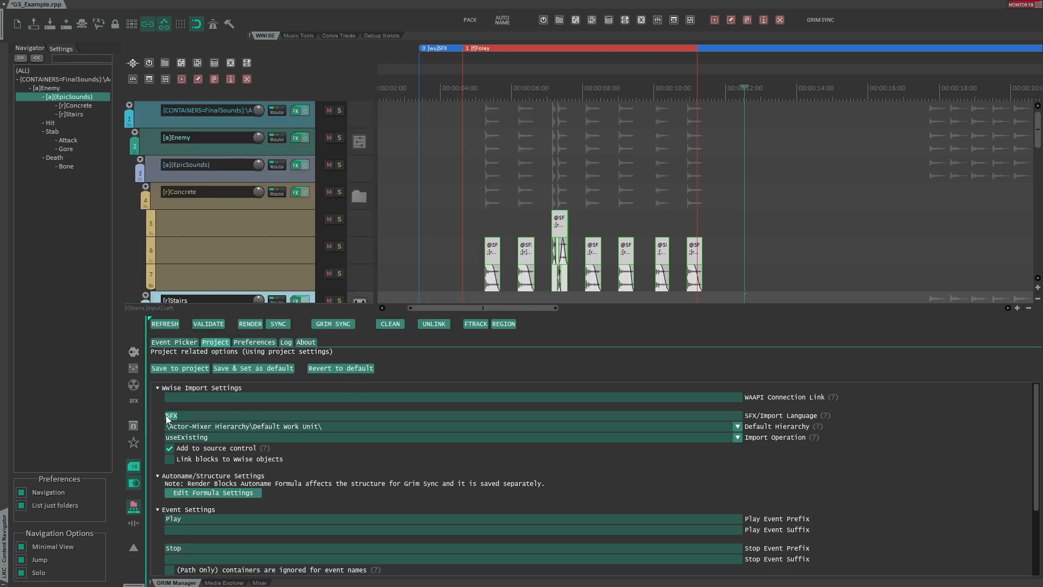
drag(197, 416, 147, 415)
click(196, 416)
text(En)
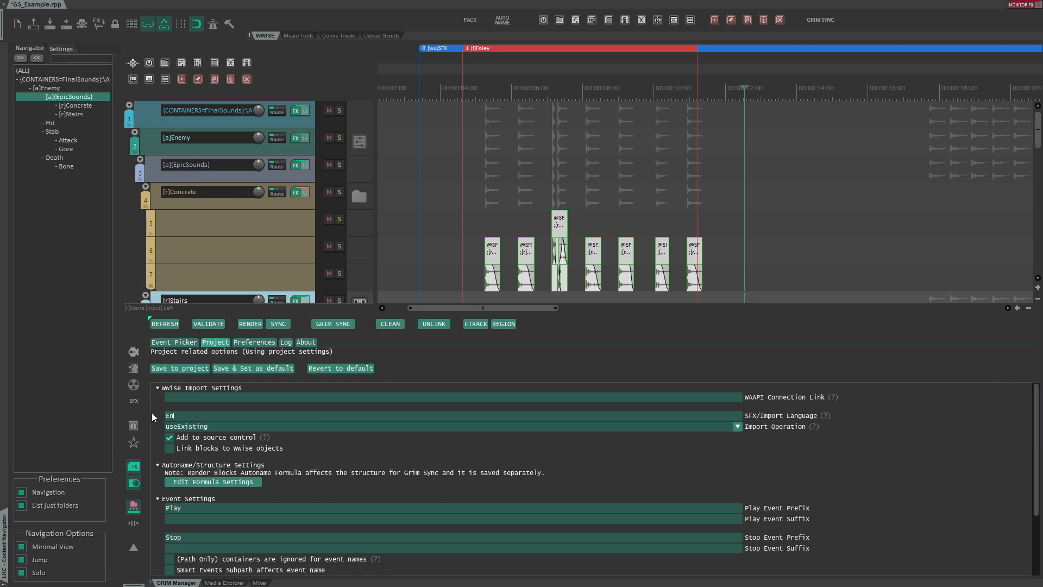
text(glish(US))
- Enable linking blocks to Wwise objects and save the options to the project
click(214, 429)
click(209, 418)
scroll(161, 421, down, 1)
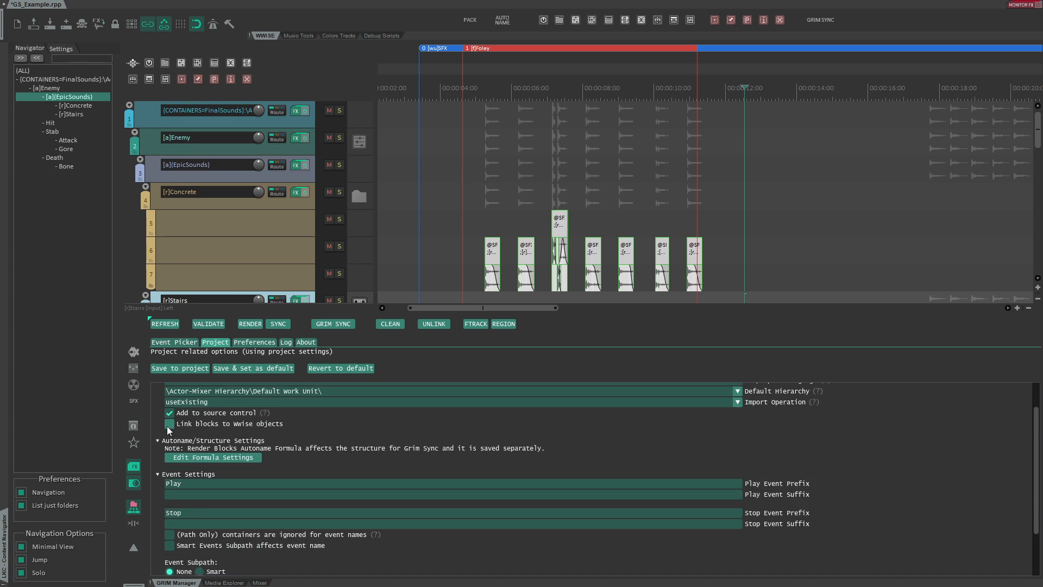
click(166, 368)
click(551, 347)
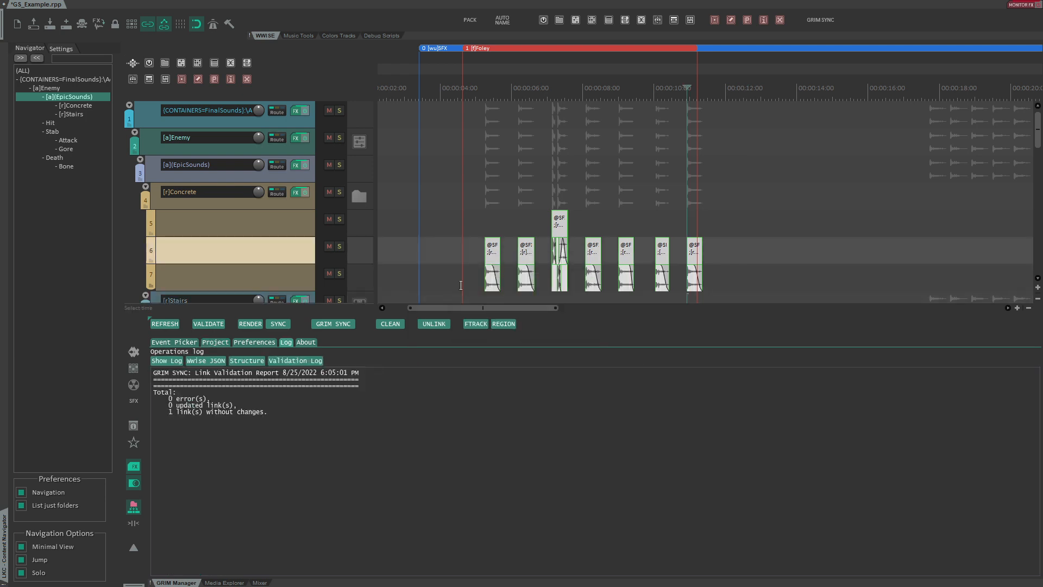
- Go to the Death folder, then pack and autoname its Bone items
click(60, 157)
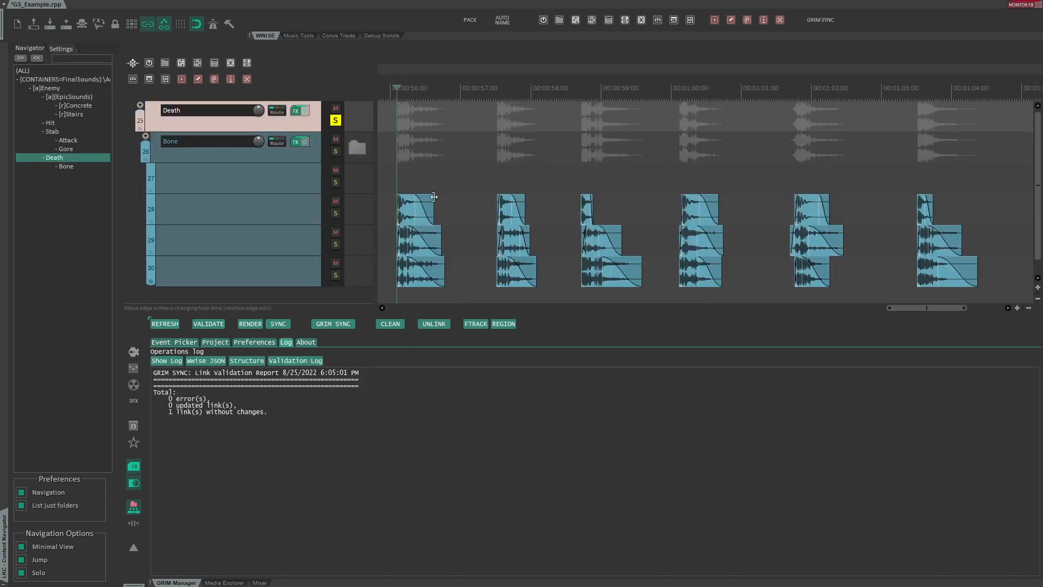
click(400, 181)
click(475, 24)
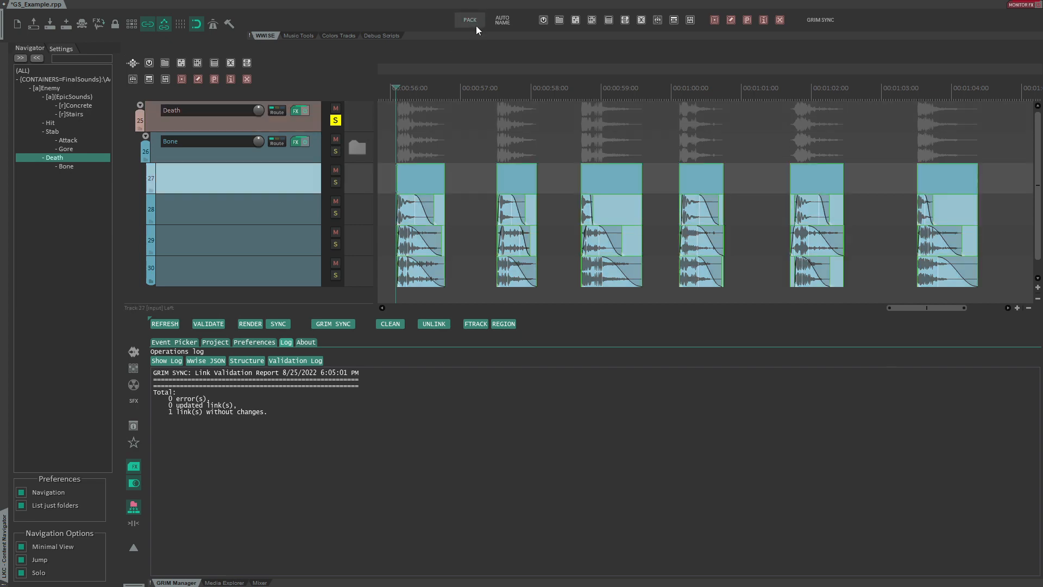
click(499, 24)
- Refresh the asset list and run Grim Sync to send the Enemy_Death_Bone sounds to Wwise
scroll(458, 135, up, 5)
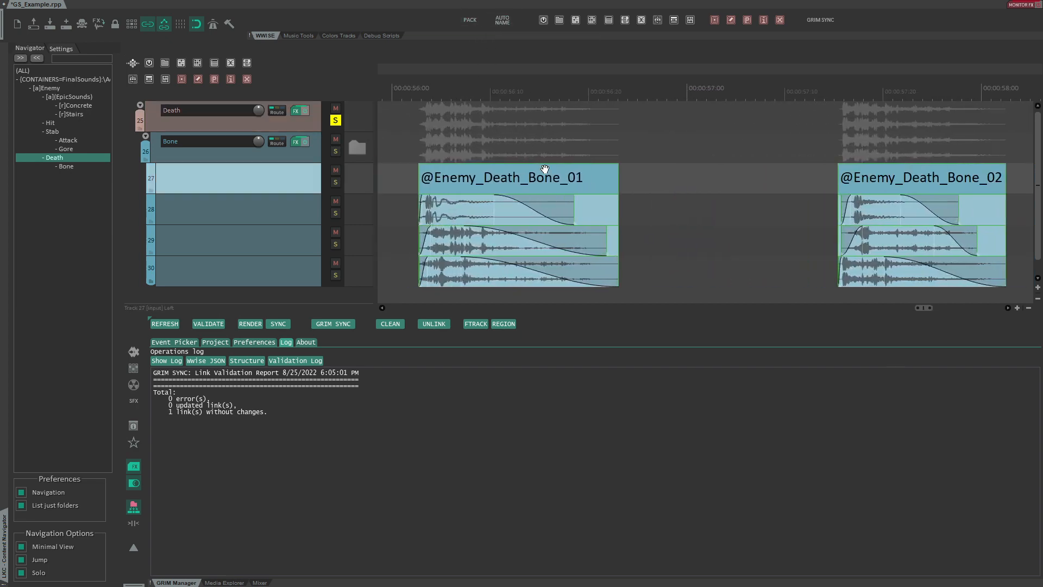
scroll(481, 78, down, 8)
scroll(481, 77, down, 2)
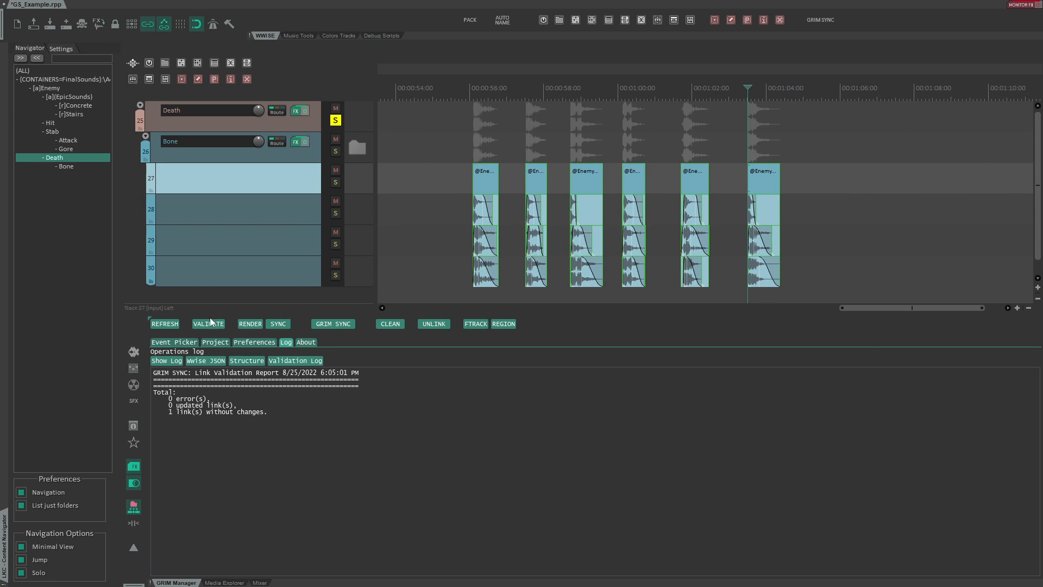
click(164, 324)
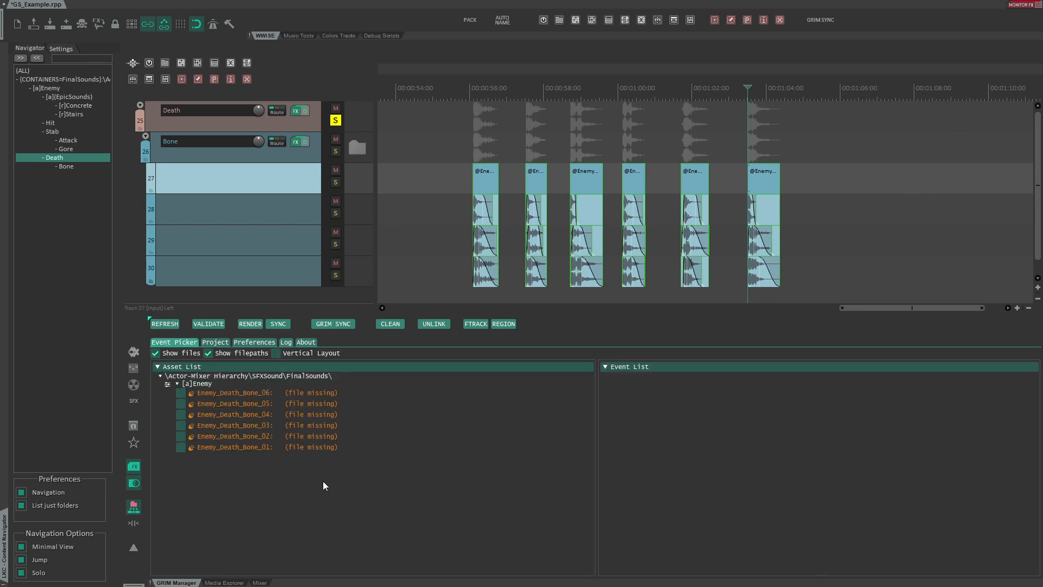
click(337, 325)
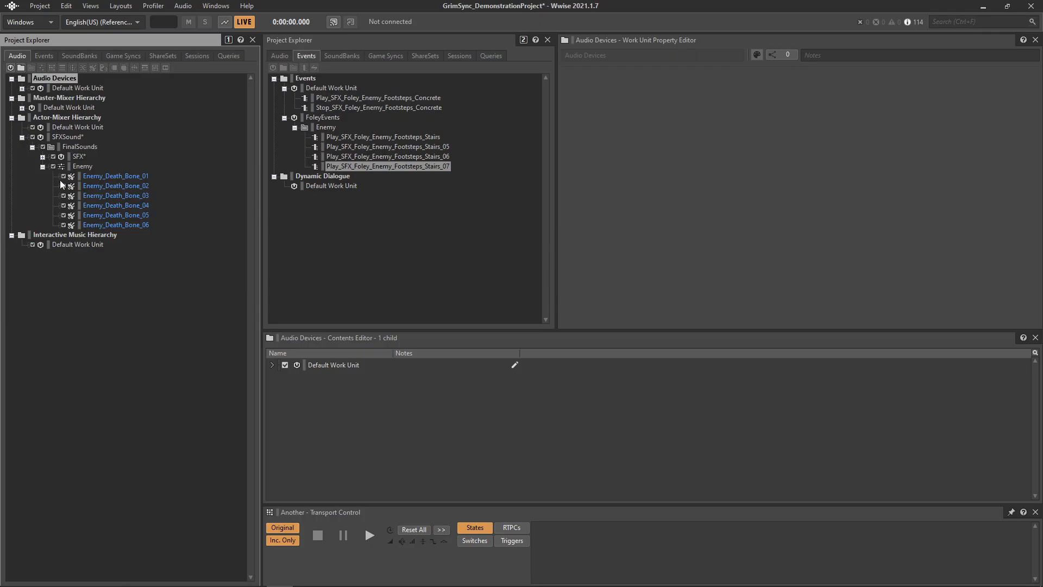
- Inspect the Enemy container in Wwise, then switch back to the audio project
click(83, 167)
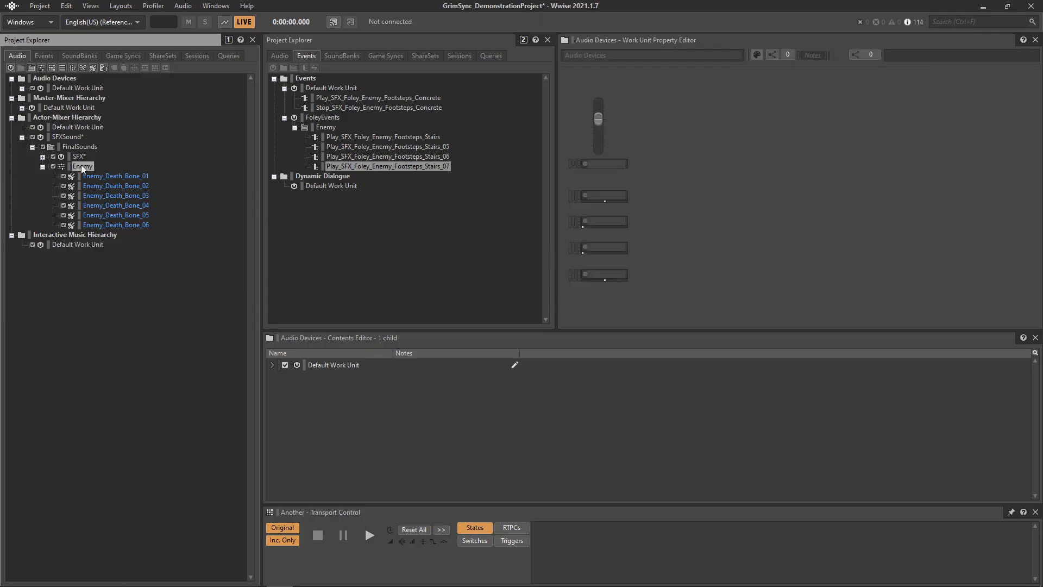
key(alt+Tab)
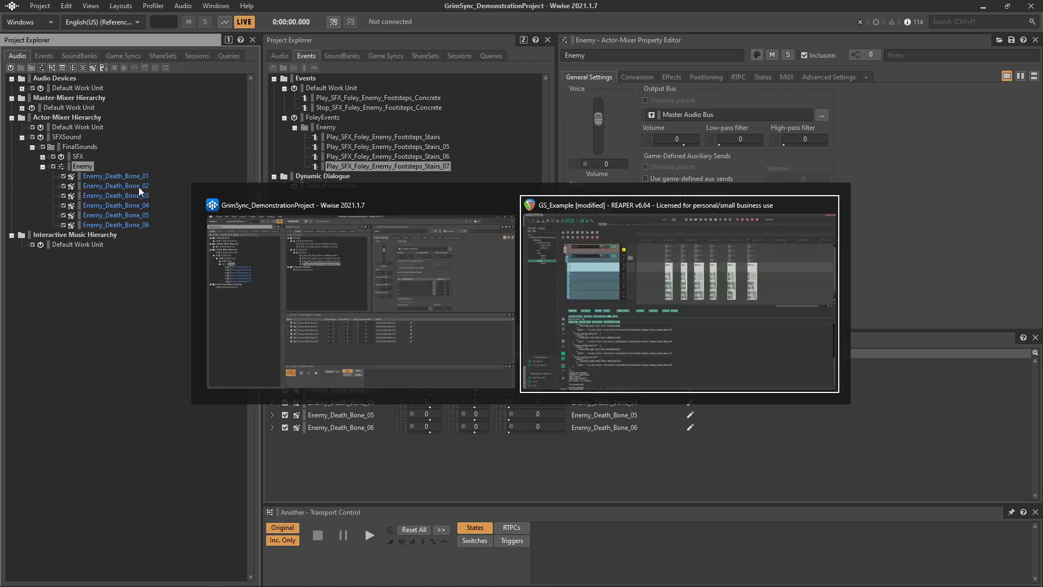
key(alt+d)
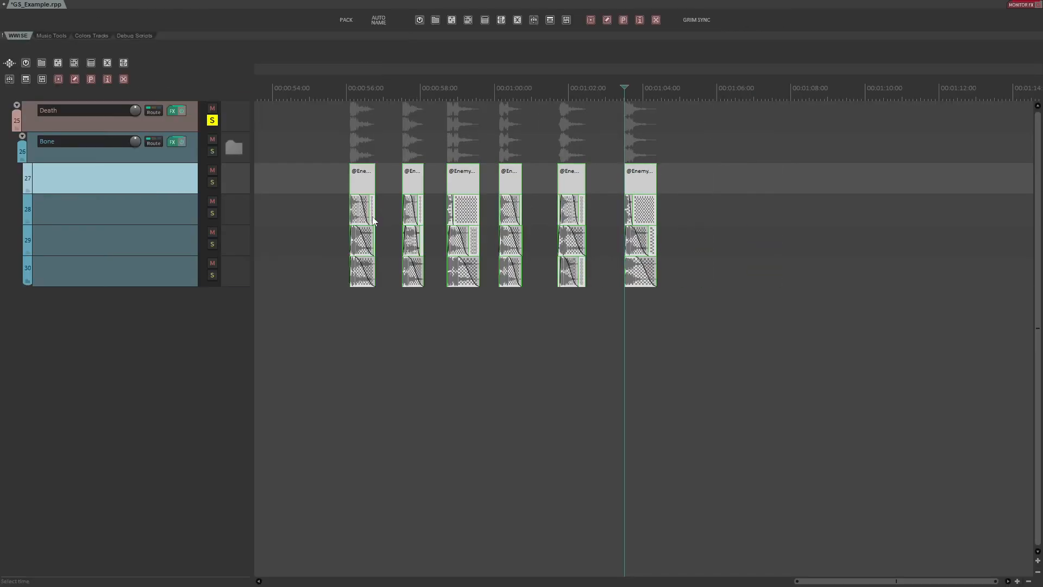
- Select the Bone items in the timeline to review their linked assets
scroll(376, 220, up, 6)
scroll(374, 236, up, 3)
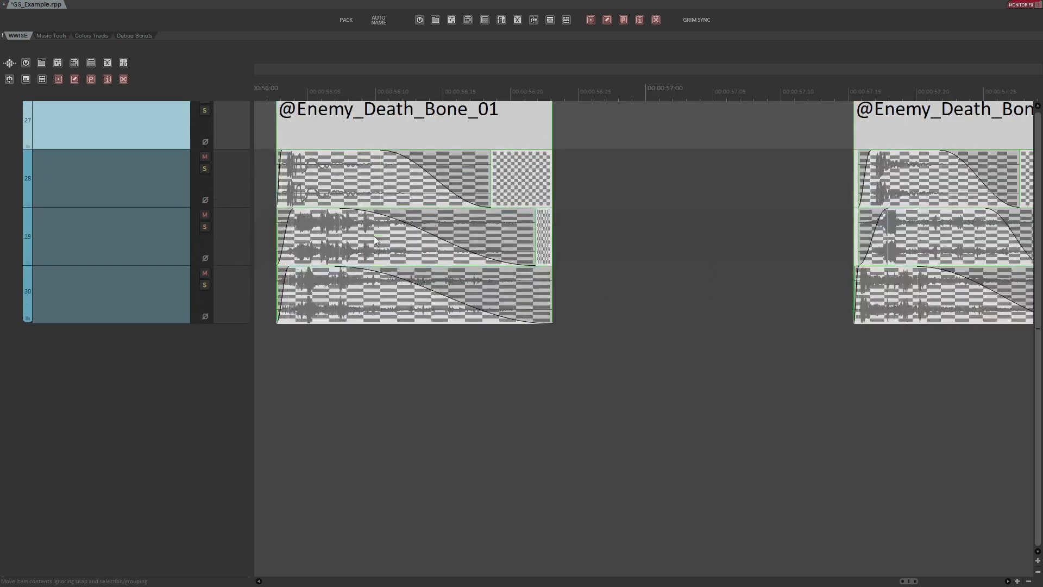
scroll(396, 220, down, 4)
drag(495, 77, 412, 81)
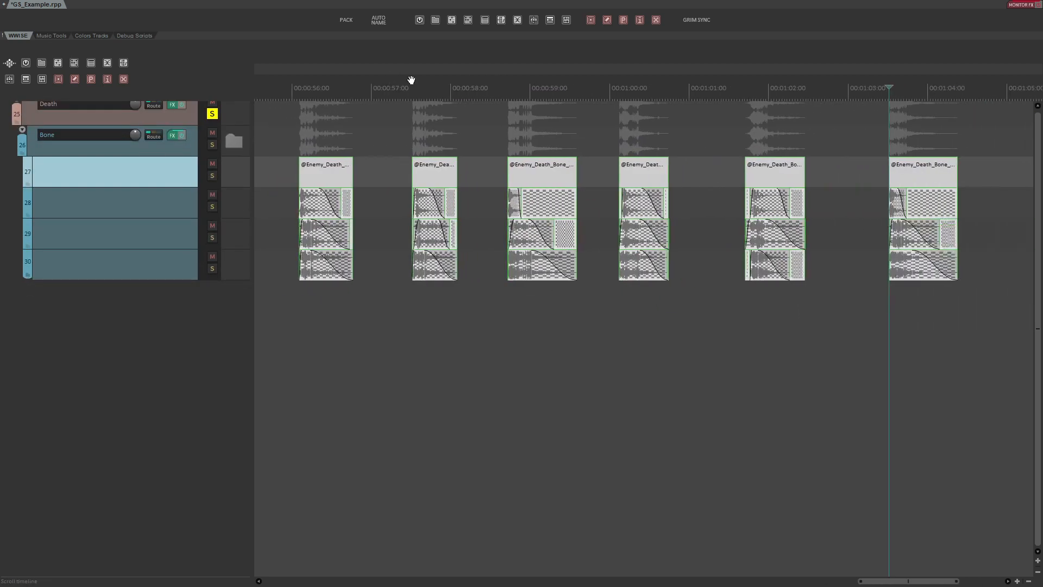
click(397, 160)
drag(287, 151, 371, 285)
drag(397, 147, 479, 317)
key(ctrl+Right)
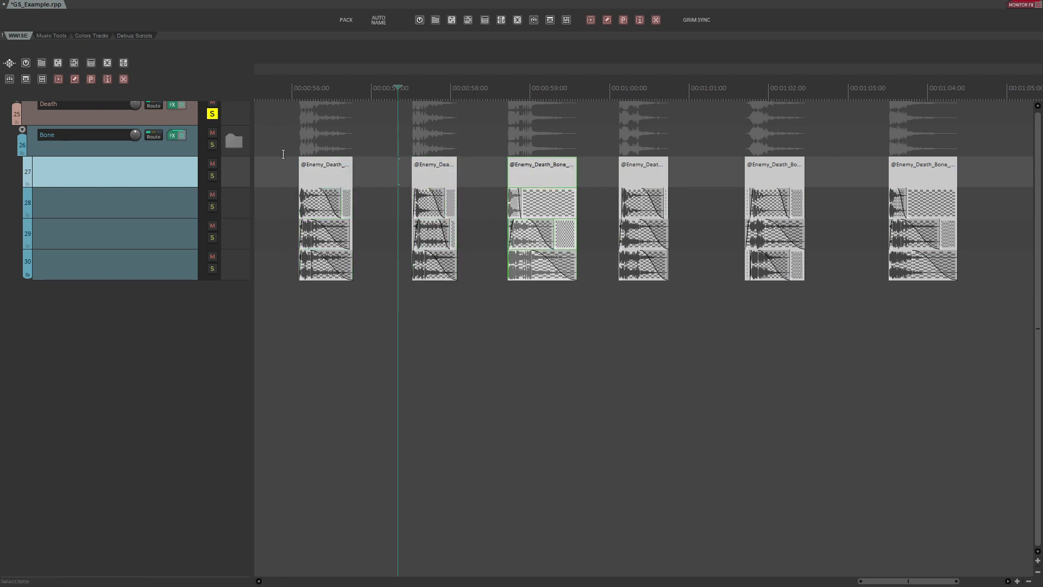
drag(283, 154, 1011, 310)
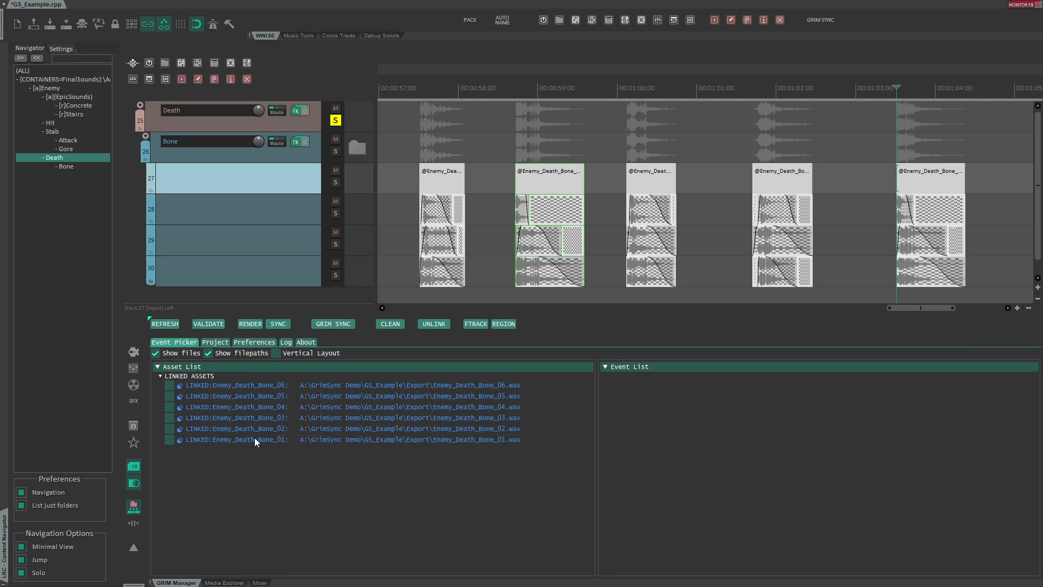
- Unlink the last two Bone items from their Wwise objects and refresh the asset list
drag(747, 150, 975, 304)
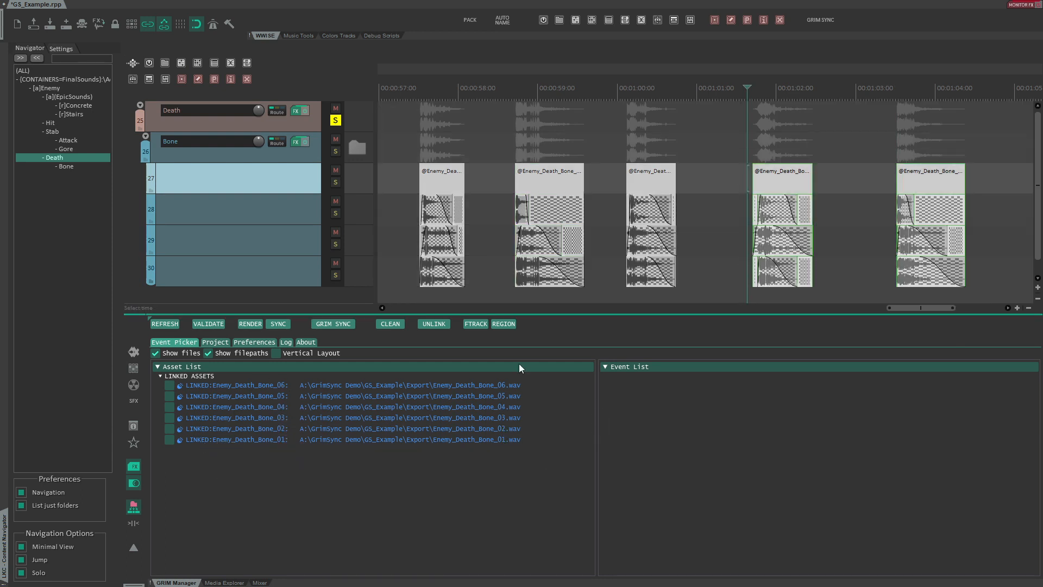
click(433, 326)
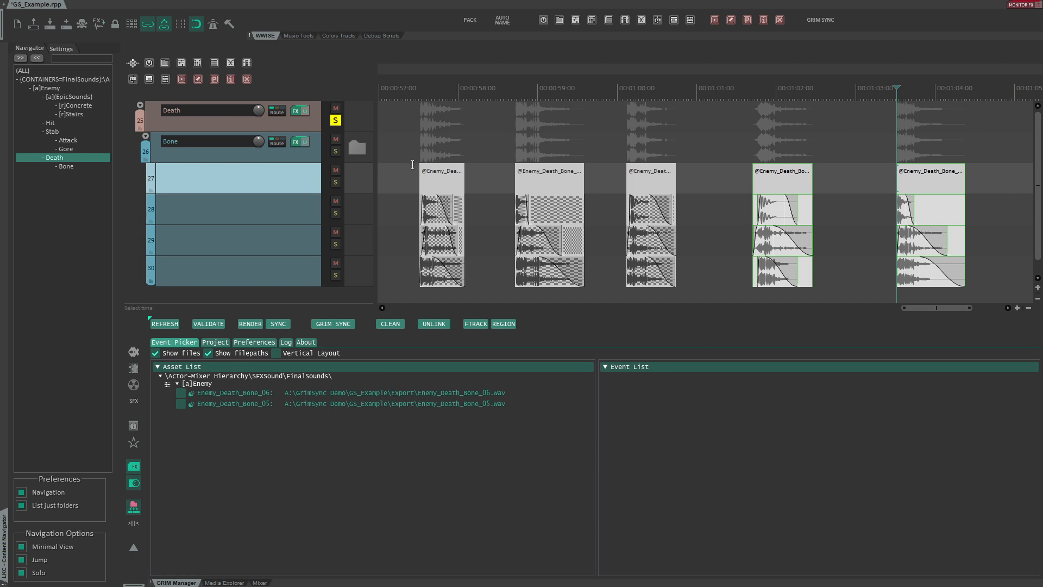
drag(409, 157, 980, 159)
click(165, 324)
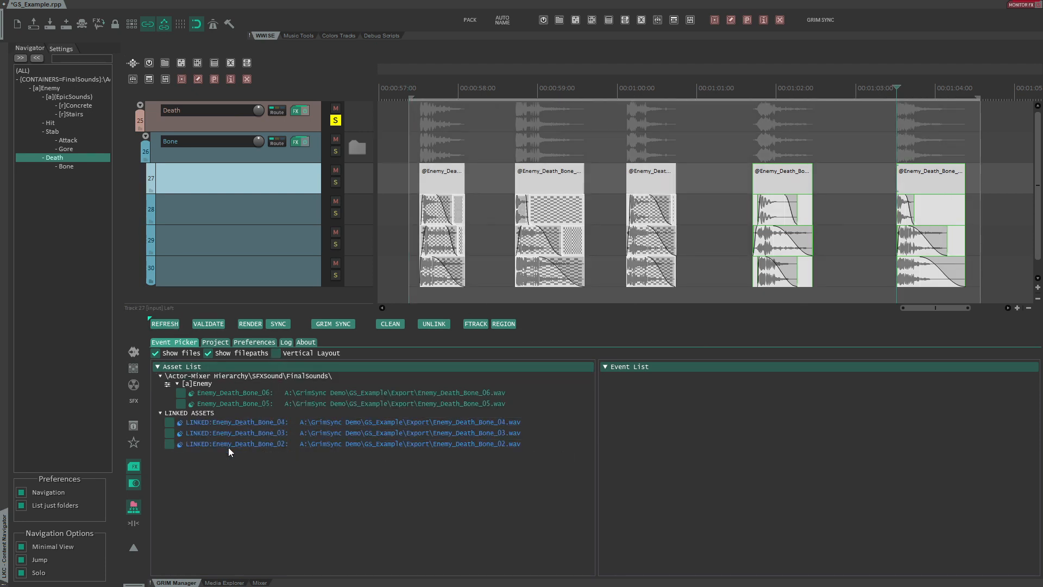
- Create a new Actor-Mixer named NEW_LOCATION under the Actor-Mixer Hierarchy's Default Work Unit
drag(399, 241, 692, 293)
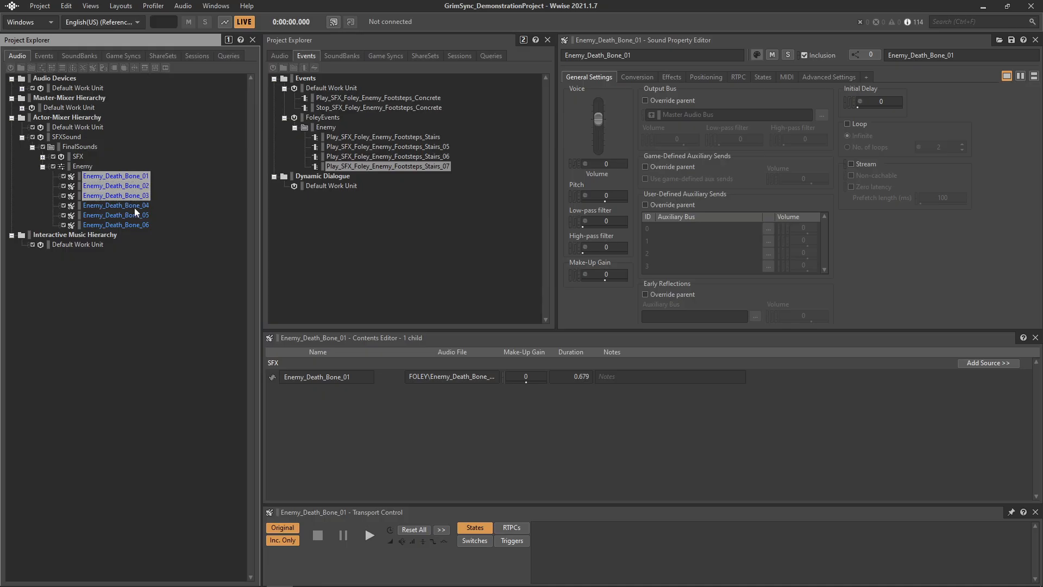
click(65, 128)
right_click(64, 128)
click(305, 144)
text(NEW_LOCATION)
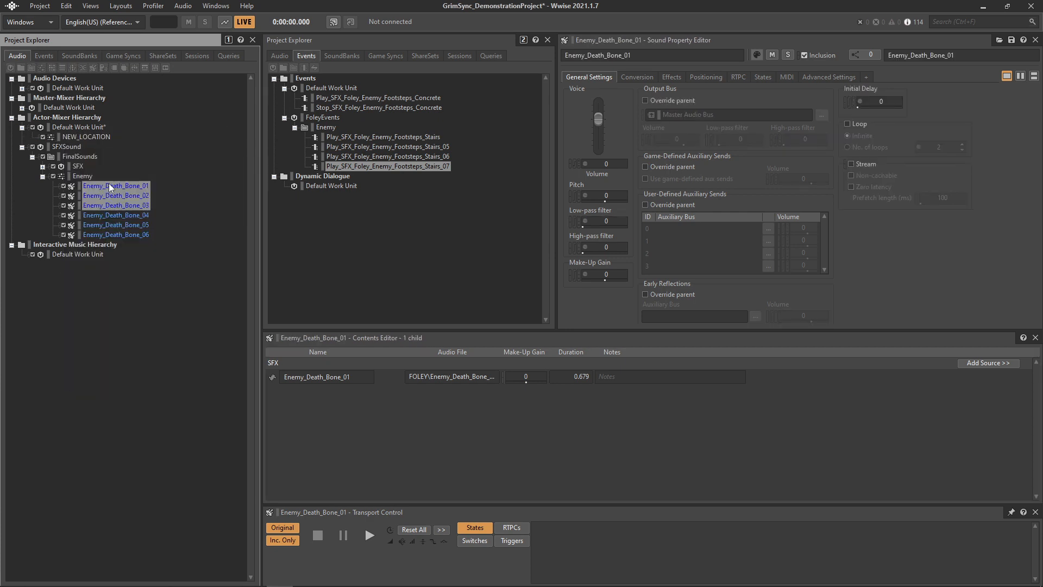
- Move the first three Enemy_Death_Bone sounds into NEW_LOCATION and rename them FIRST ONE, SECOND ONE and THIRD ONE
drag(111, 187, 93, 139)
key(F2)
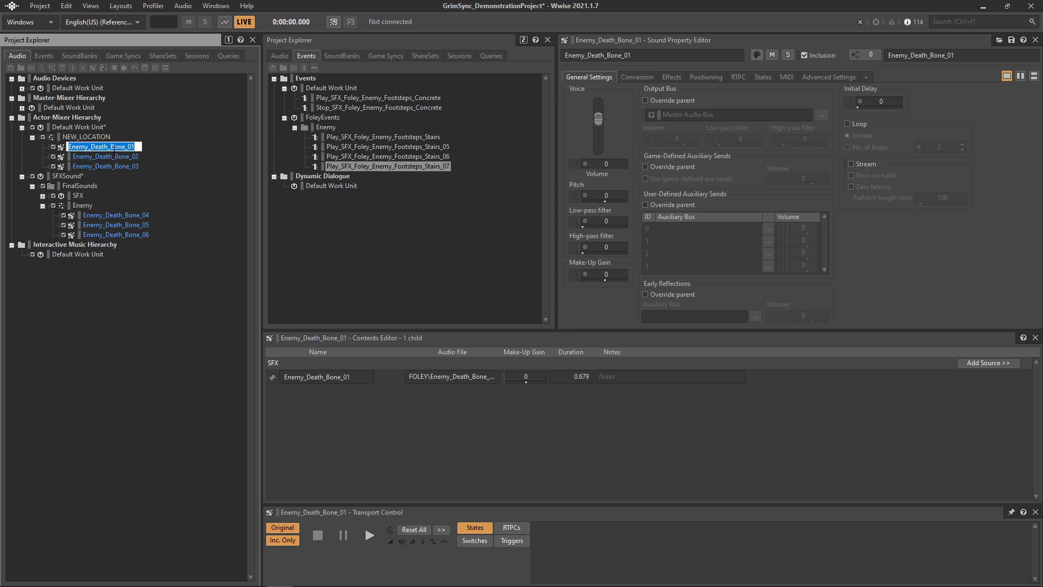
text(FIRST ONE)
key(Tab)
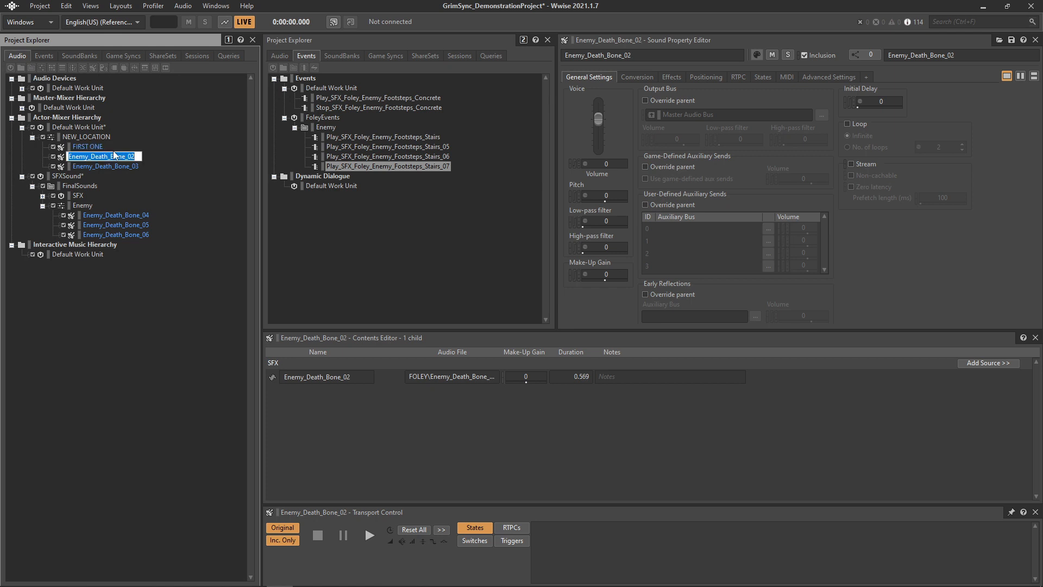
text(SECOND ONE)
key(Tab)
text(THIRD)
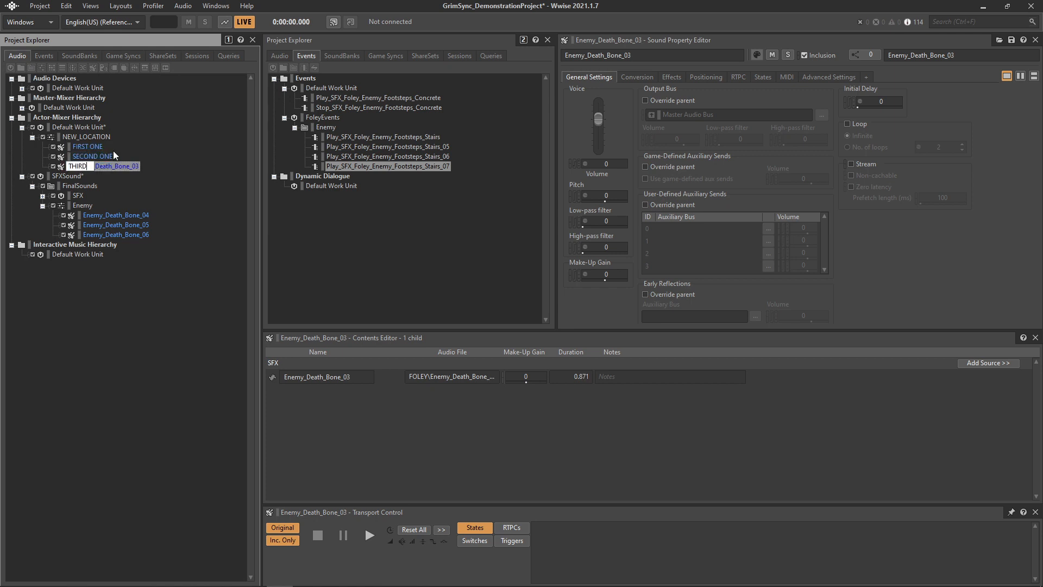
text( ONE)
key(Return)
- Convert the audio files of the three renamed sounds
shift+click(95, 145)
key(shift+c)
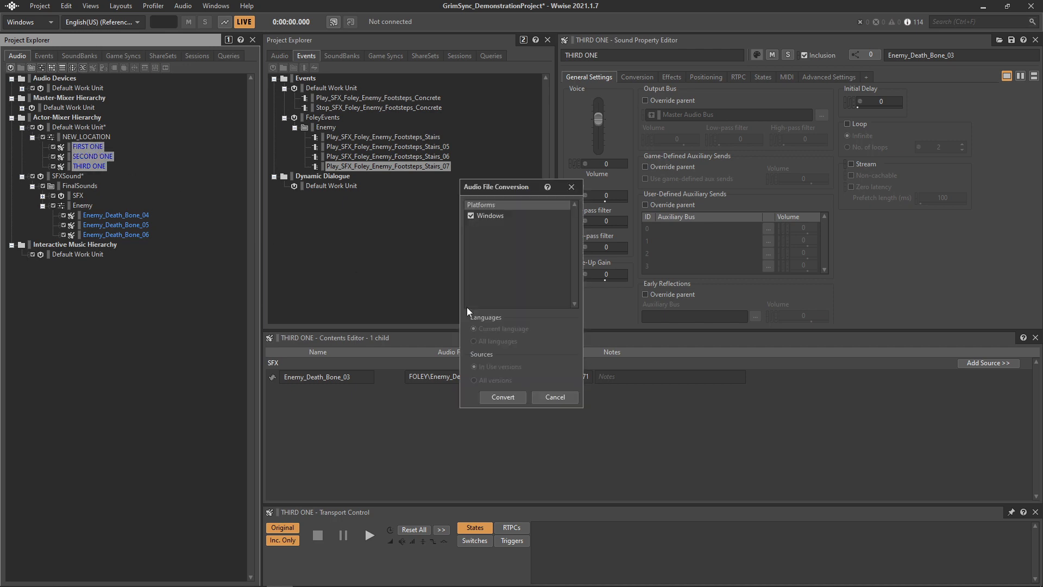
click(497, 390)
- Review the NEW_LOCATION actor-mixer and each of its renamed sounds in Wwise
key(alt+Tab)
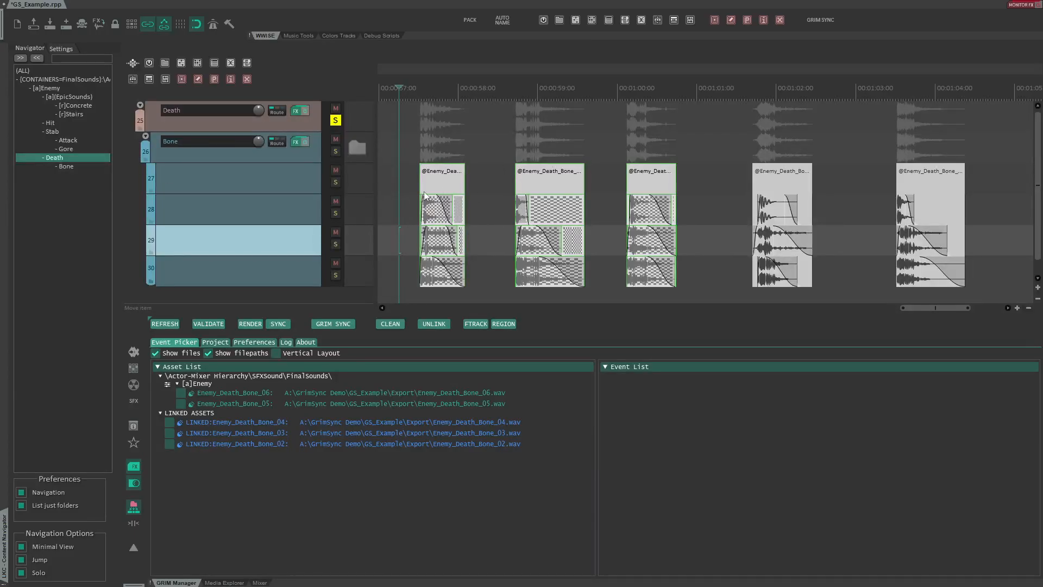
key(alt+Tab)
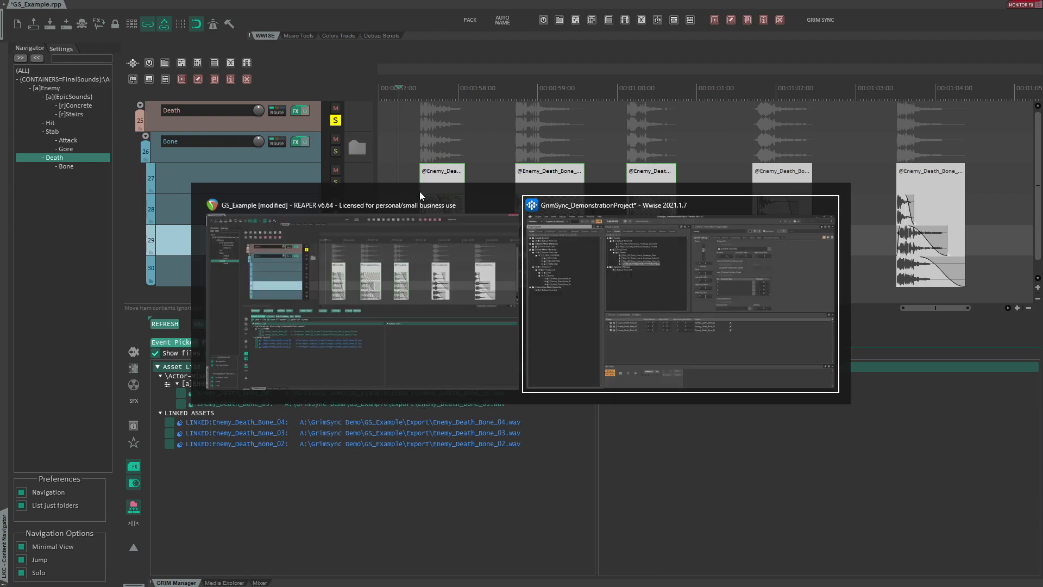
click(67, 127)
click(76, 139)
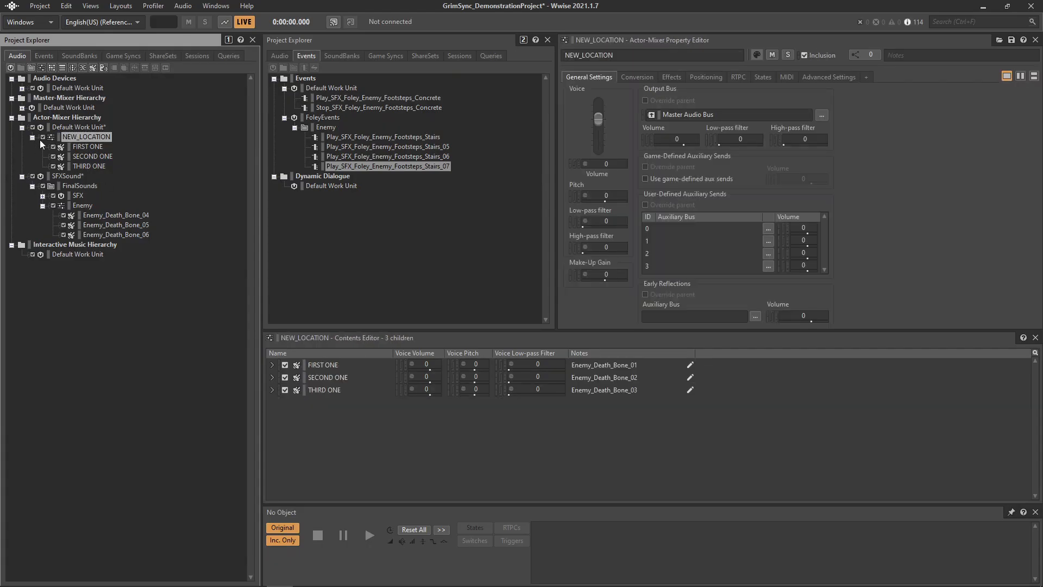
key(alt+Tab)
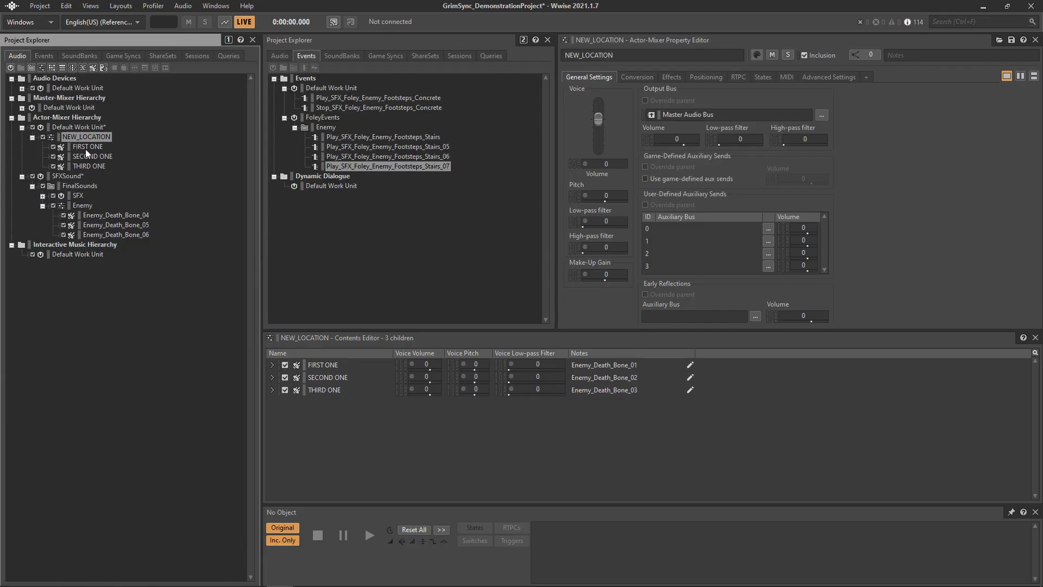
click(85, 148)
click(82, 156)
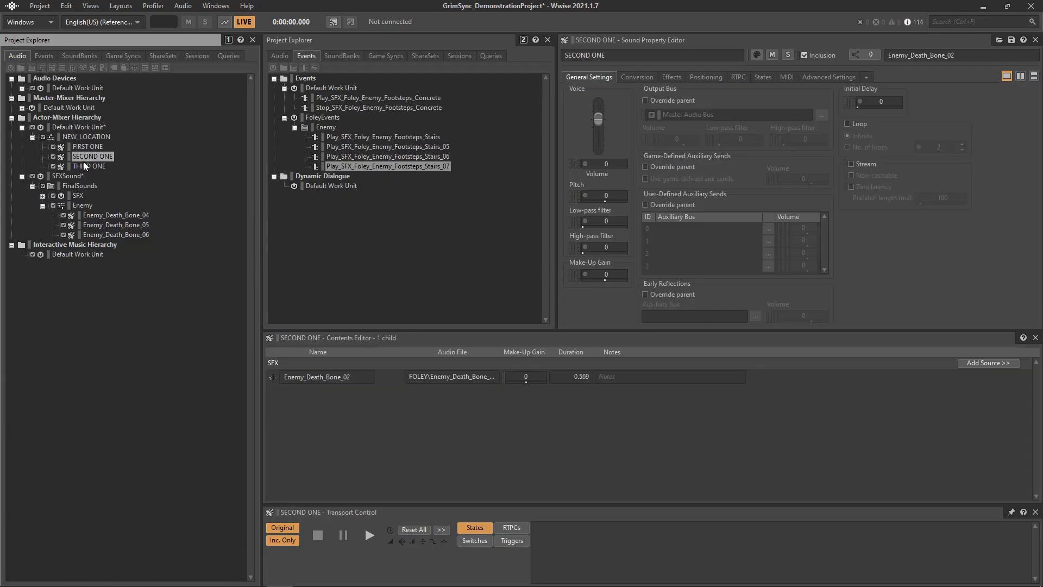
click(83, 164)
click(81, 155)
click(78, 139)
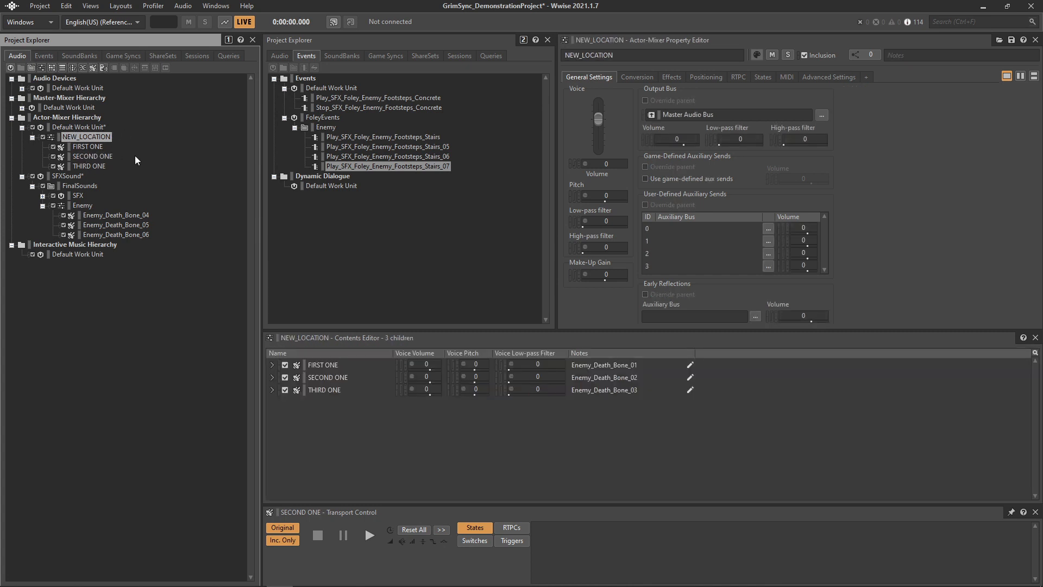
- Save the Wwise project and review the FIRST ONE, SECOND ONE and THIRD ONE sounds
key(ctrl+s)
click(79, 148)
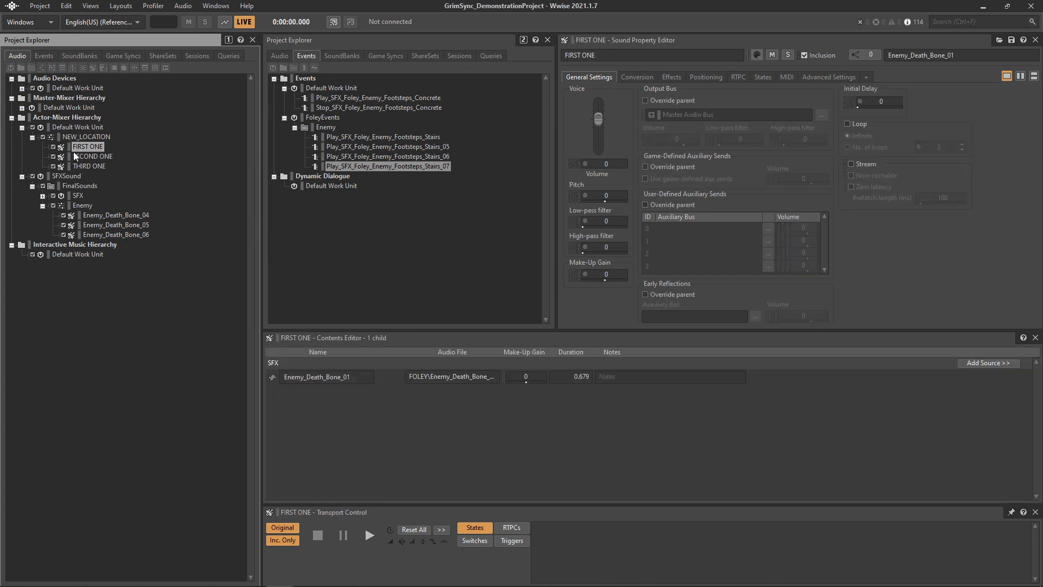
click(80, 158)
click(79, 168)
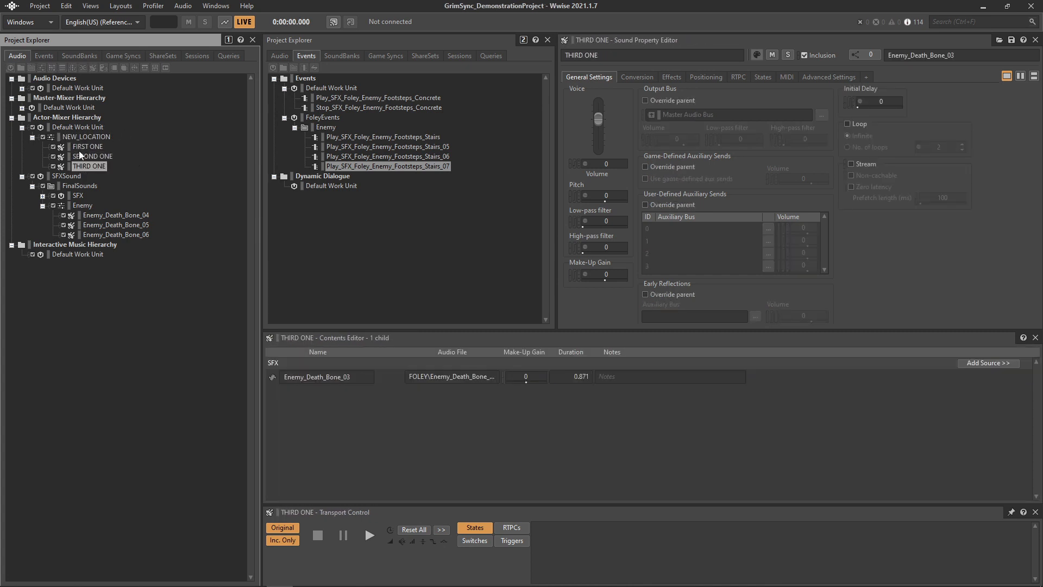
click(78, 150)
- Validate the GrimSync links and run Grim Sync to render and sync the selected Enemy Death Bone items
key(alt+Tab)
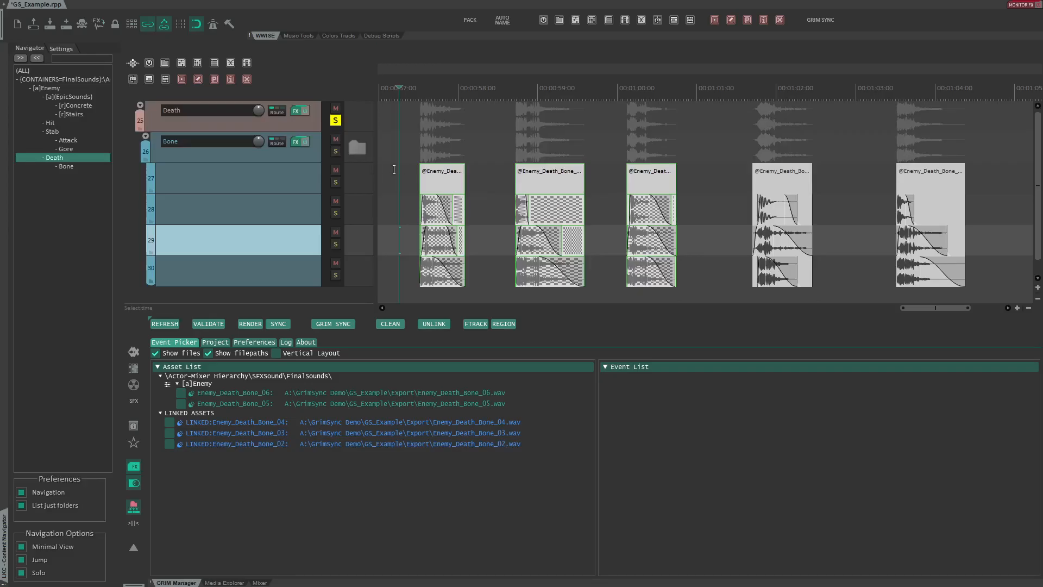
click(208, 324)
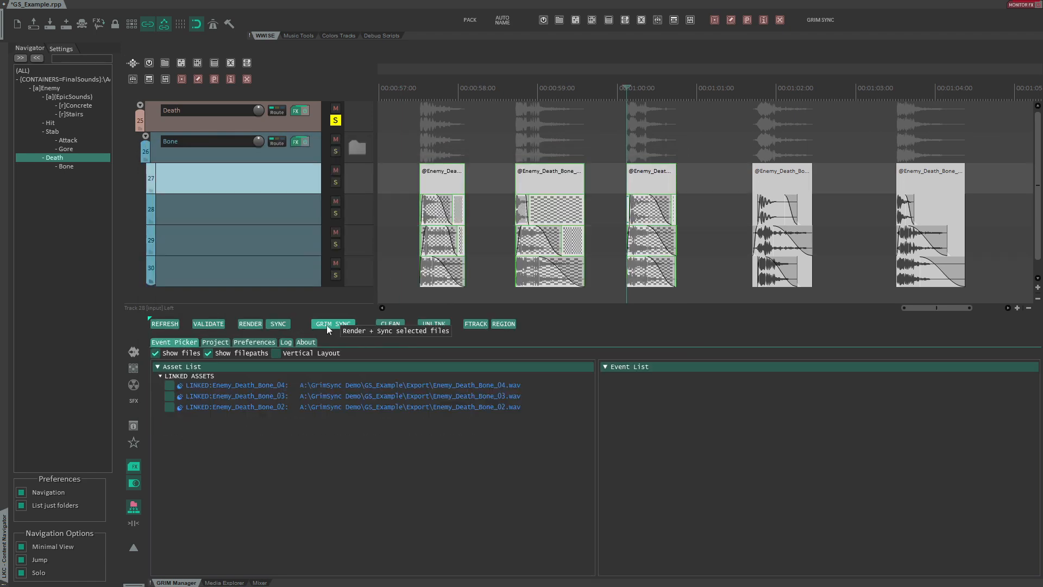
click(327, 325)
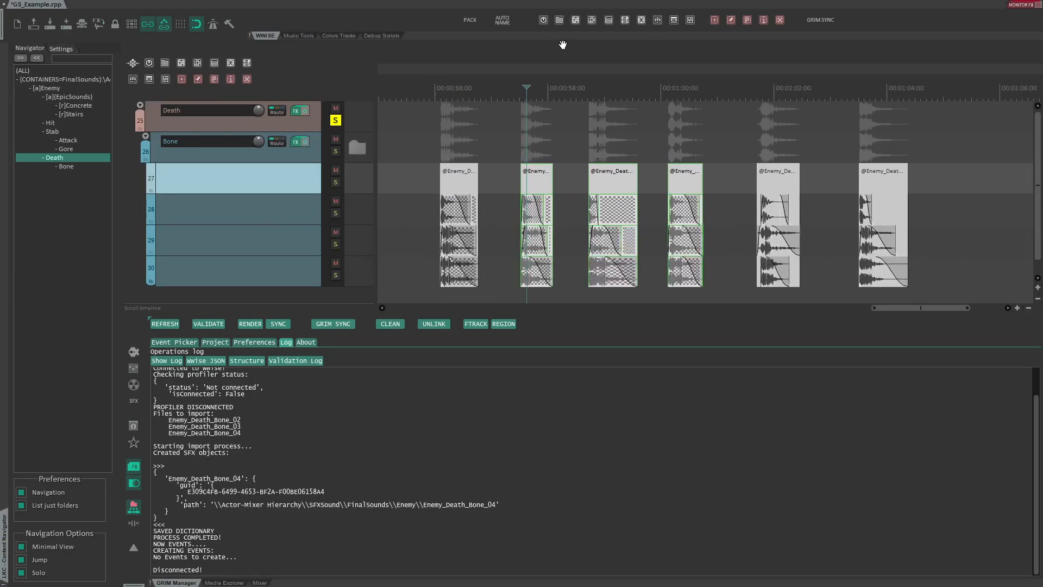
- Compare the Enemy Death Bone items in the timeline with the renamed sounds and Enemy_Death_Bone_04 in Wwise
drag(563, 45, 485, 157)
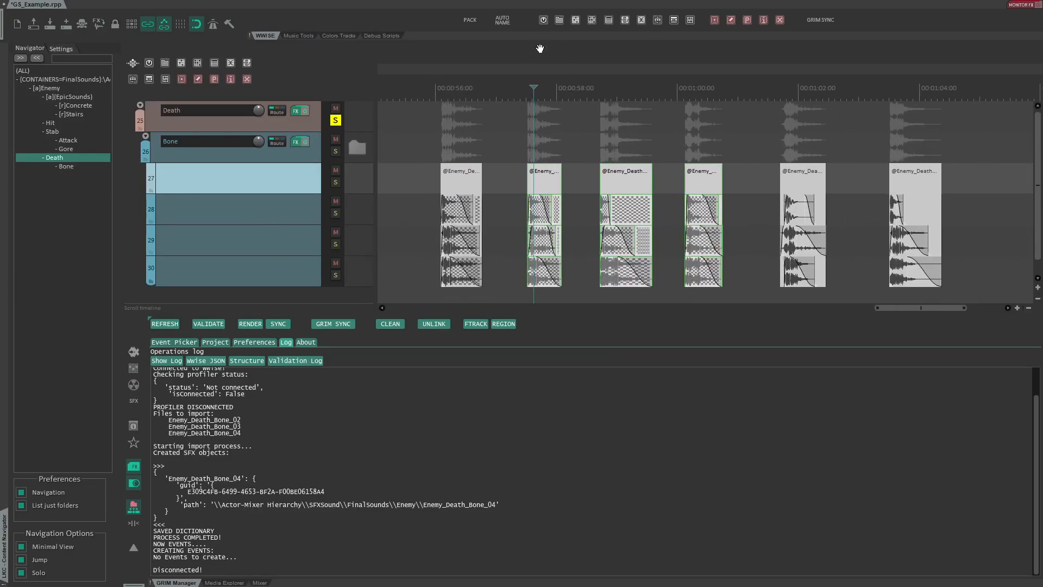
mouse_move(540, 48)
mouse_down()
mouse_move(547, 142)
mouse_move(543, 65)
mouse_up()
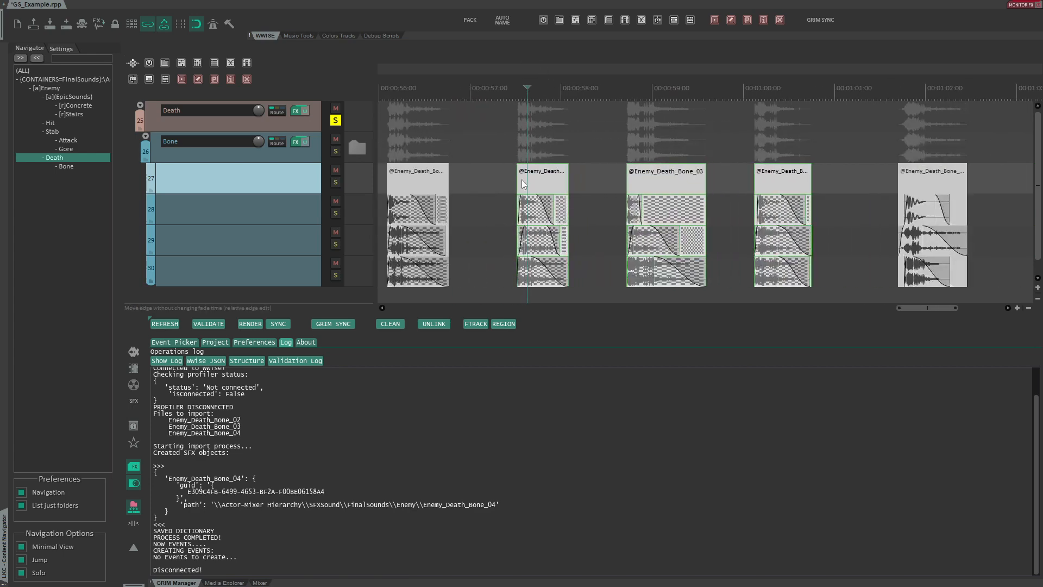
click(429, 177)
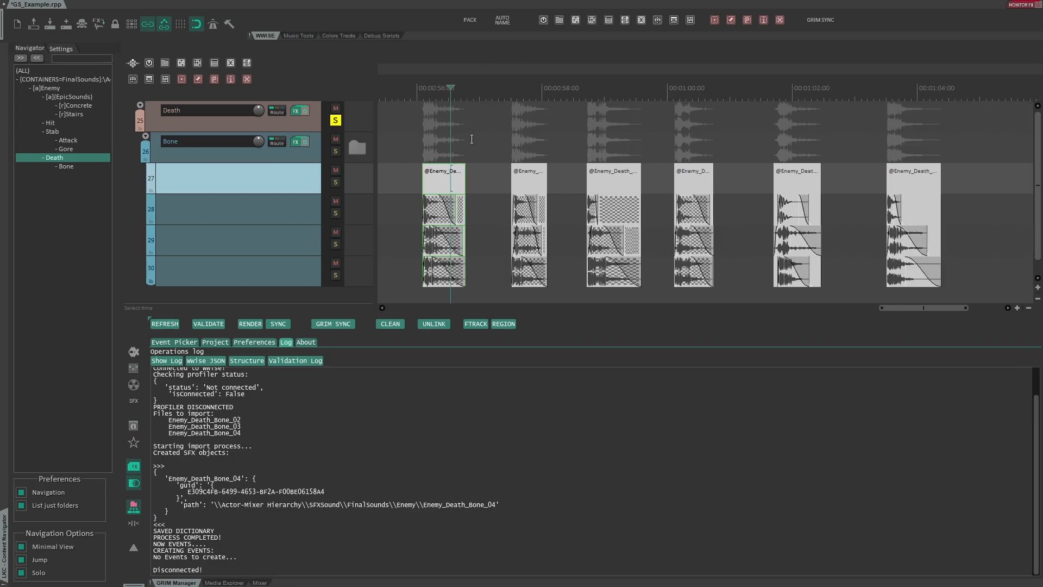
key(alt+Tab)
click(104, 157)
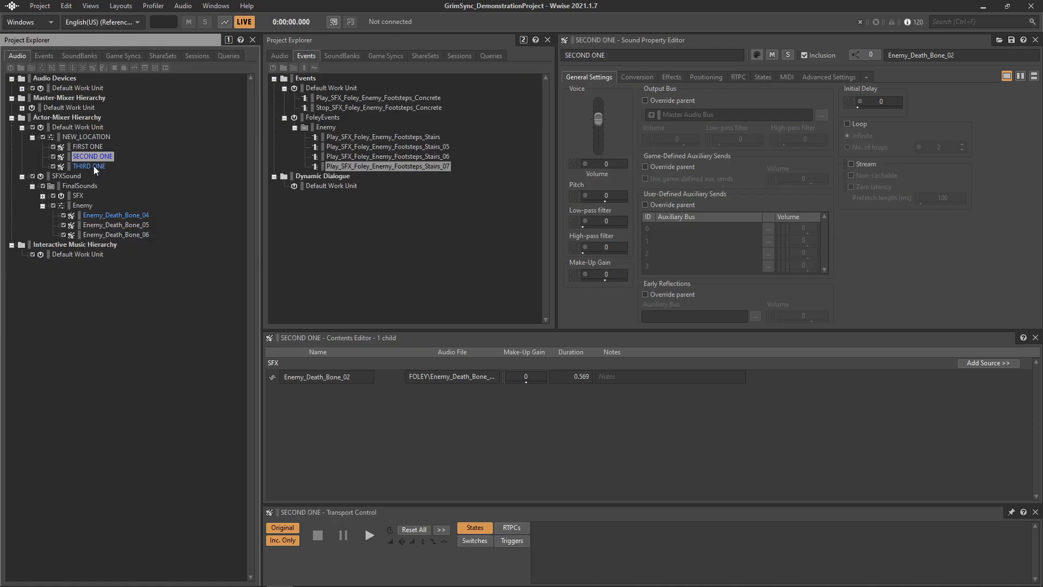
click(109, 214)
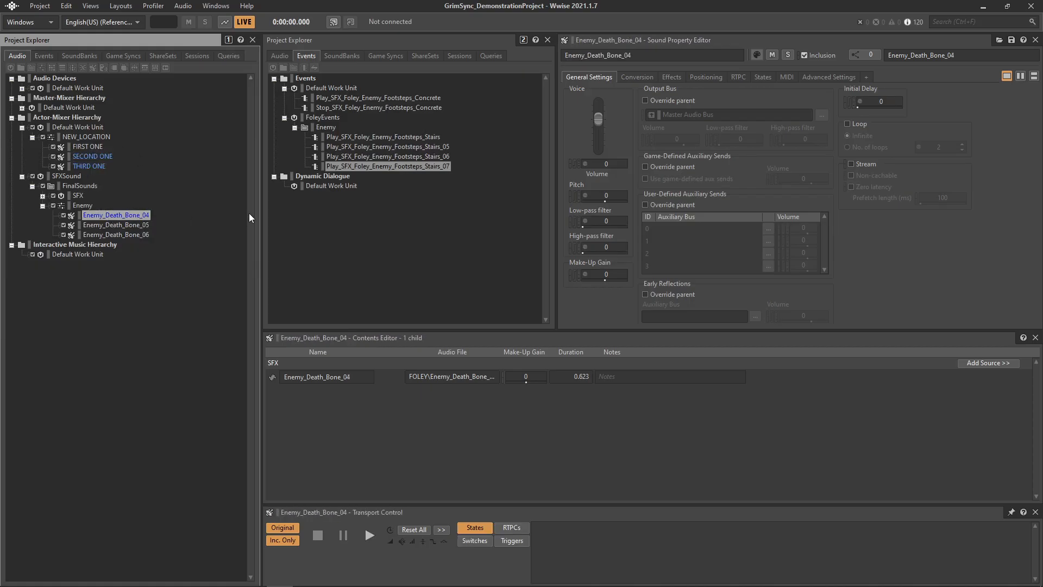
click(87, 156)
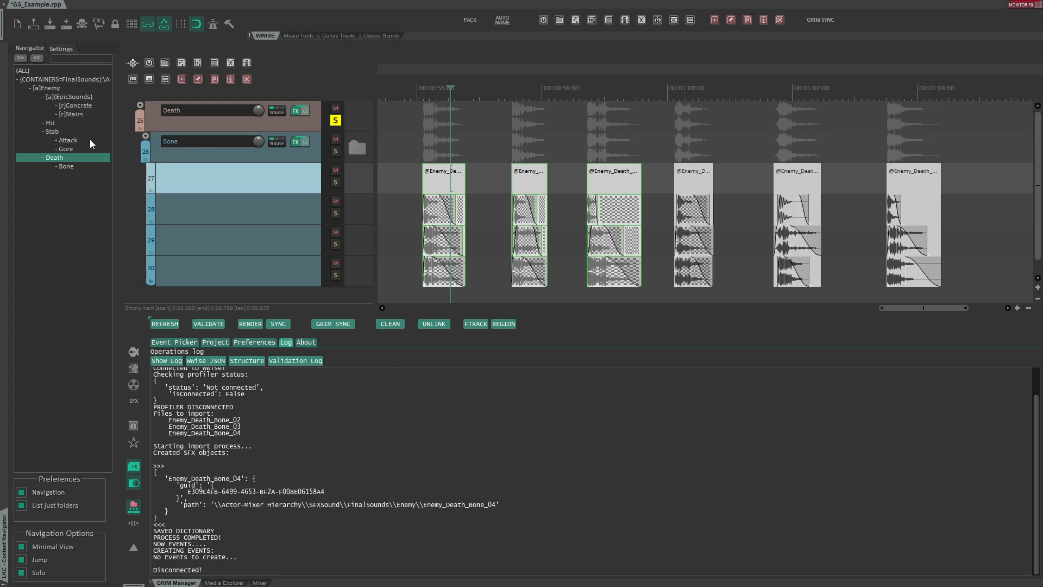
key(alt+Tab)
click(93, 162)
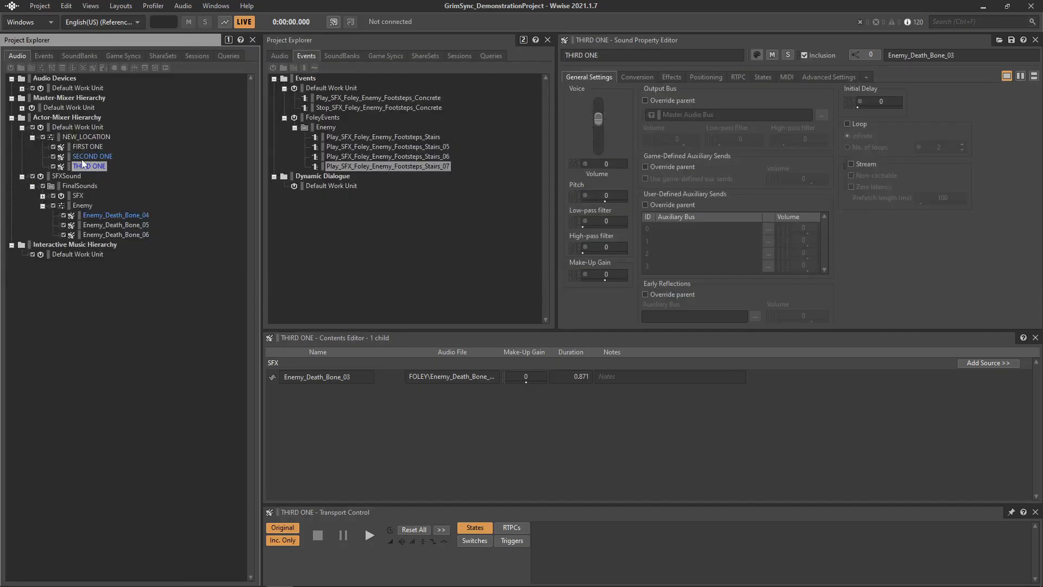
click(132, 214)
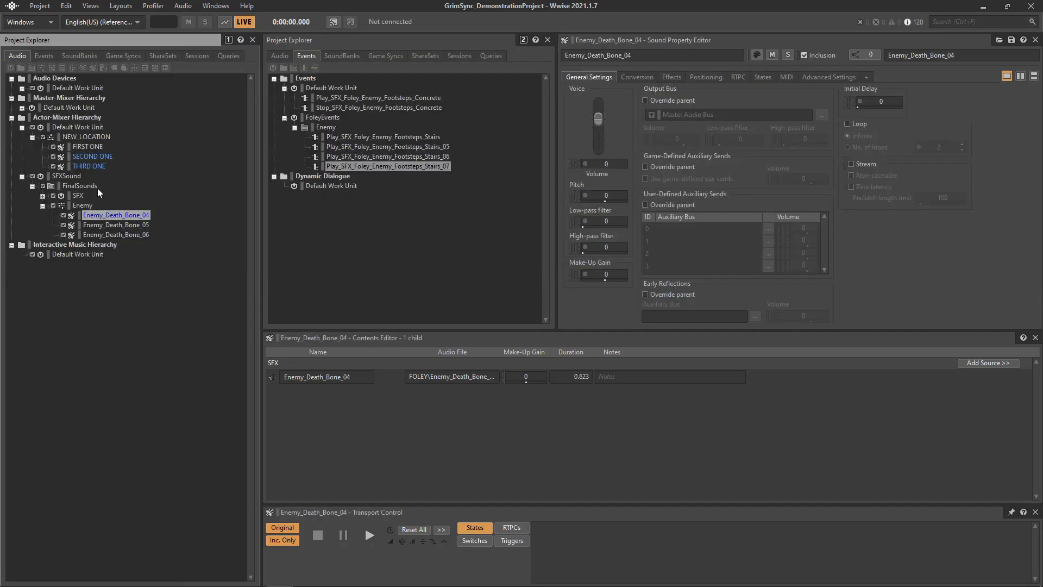
click(90, 157)
click(99, 167)
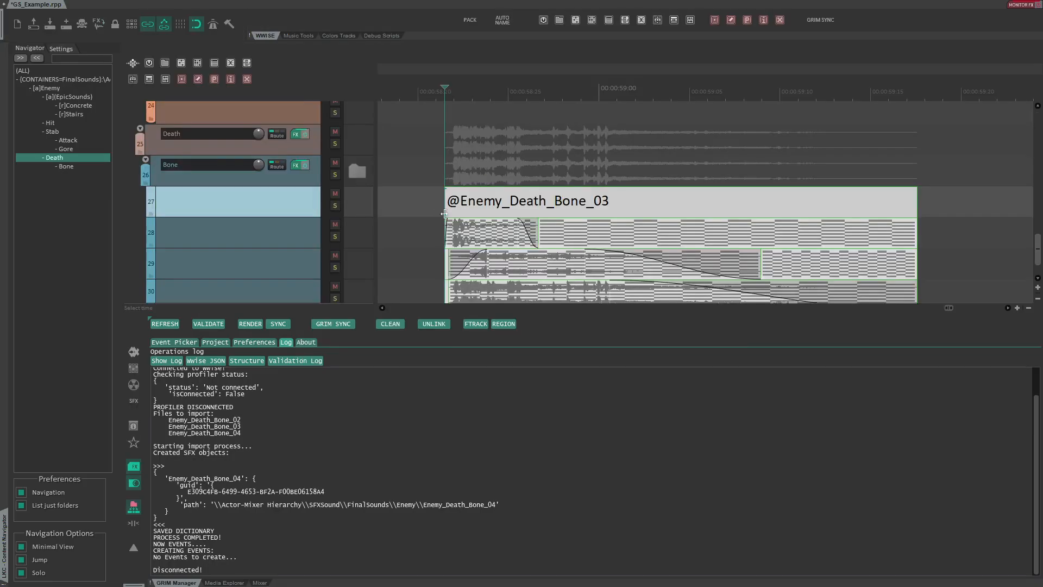
- Inspect the Enemy_Death_Bone_03 item closely and open THIRD ONE's audio source in Wwise
scroll(470, 208, down, 1)
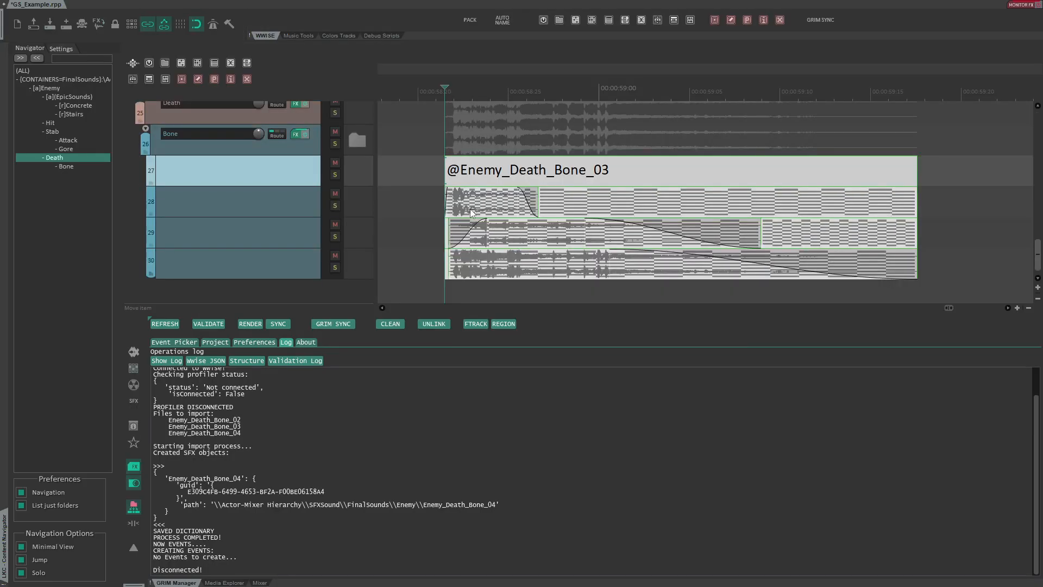
scroll(413, 73, down, 3)
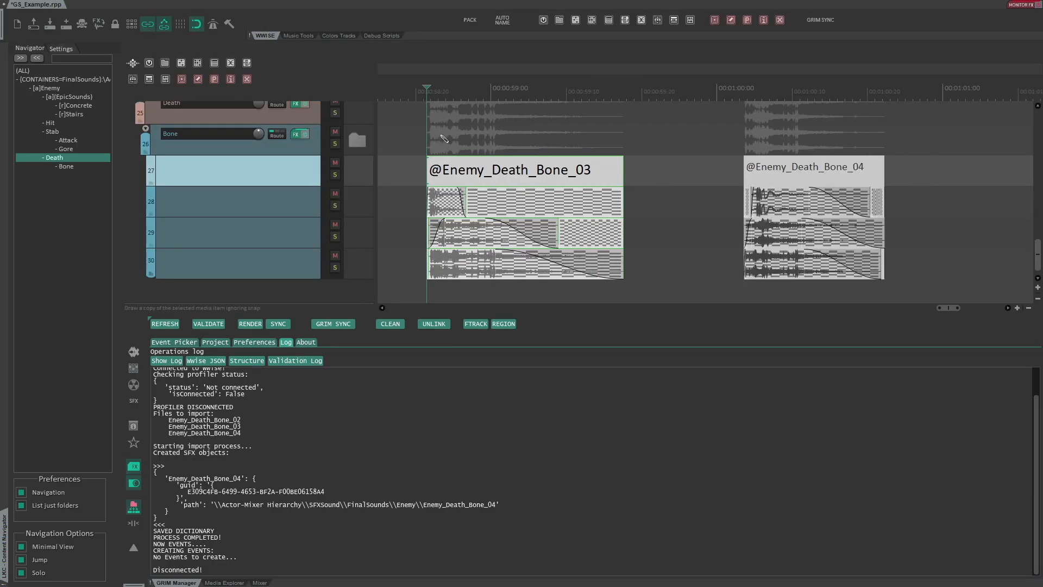
scroll(442, 135, down, 3)
scroll(427, 75, down, 2)
key(alt+Tab)
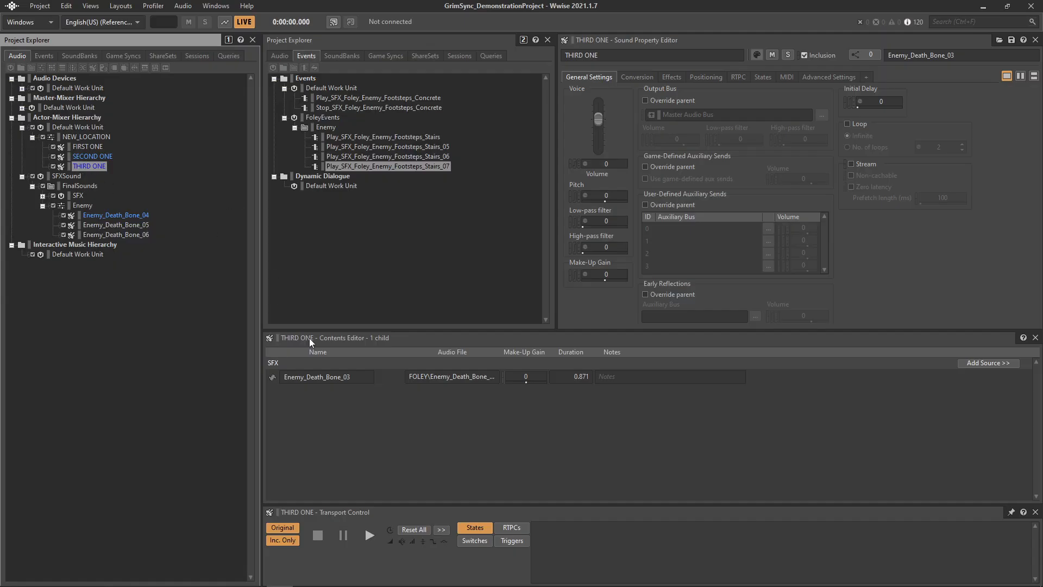
double_click(317, 377)
key(alt+Tab)
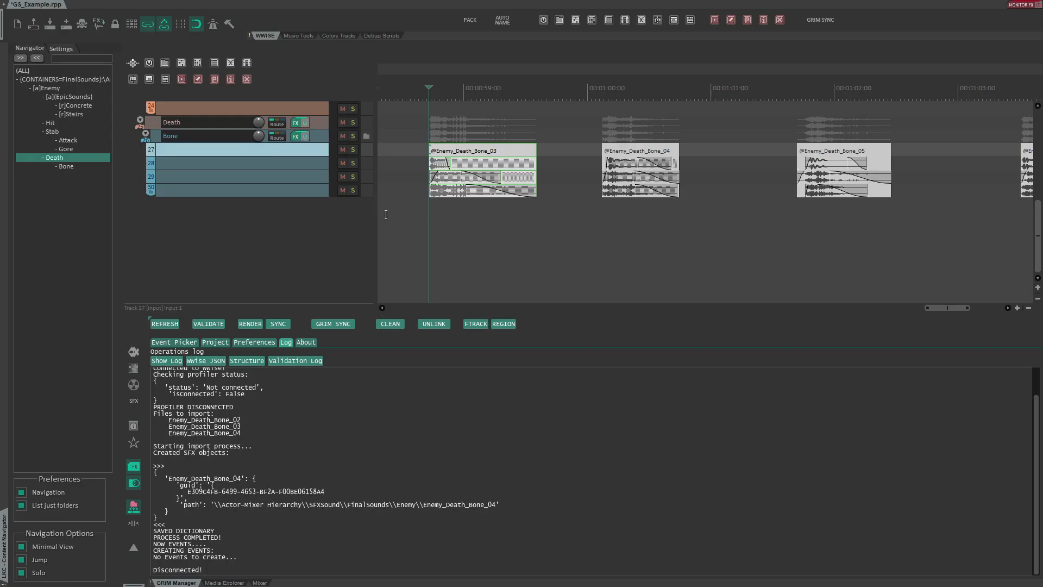
- Validate the links of the Death items to their new Wwise locations and return to the Event Picker
drag(482, 131, 739, 224)
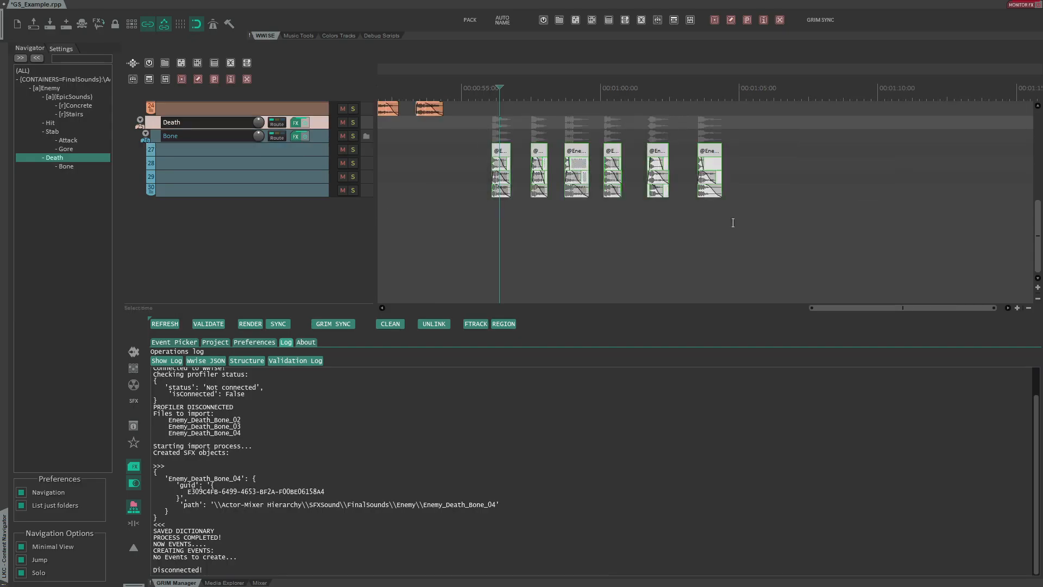
click(207, 323)
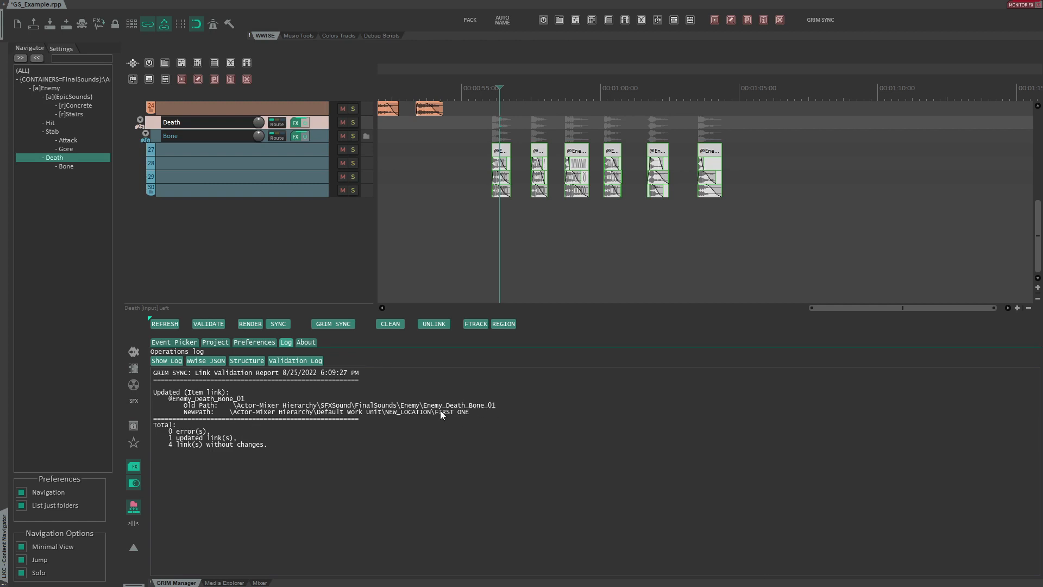
click(170, 327)
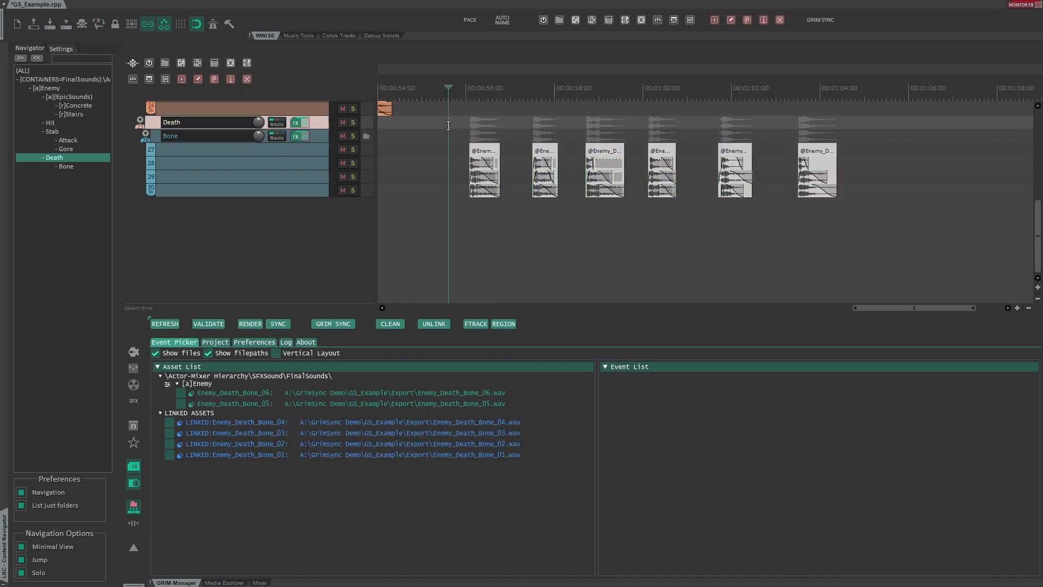
- Select the Death items and run Clean to delete their exported files, closing the console output
drag(454, 124, 629, 216)
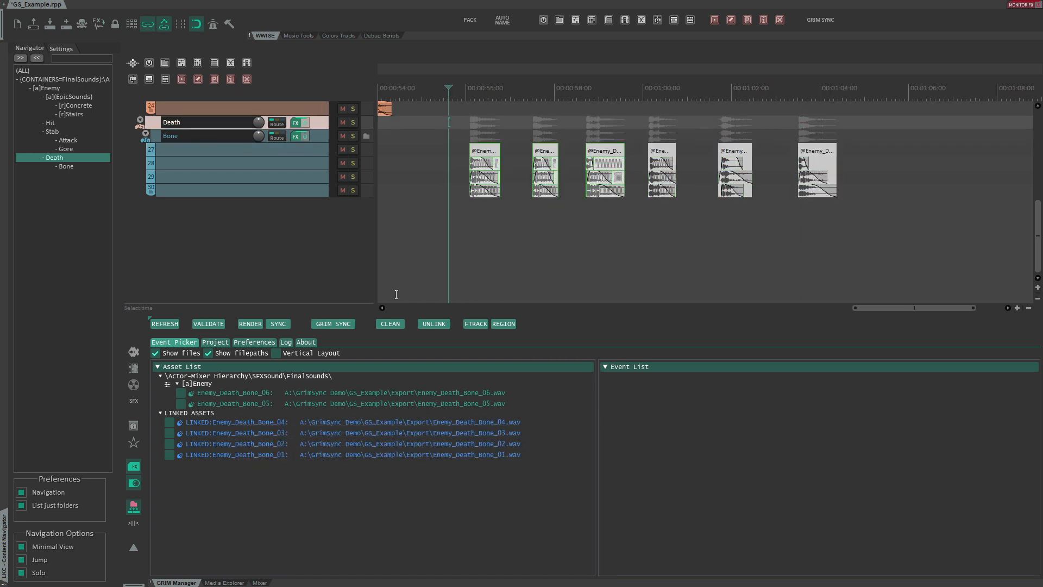
click(390, 324)
click(530, 338)
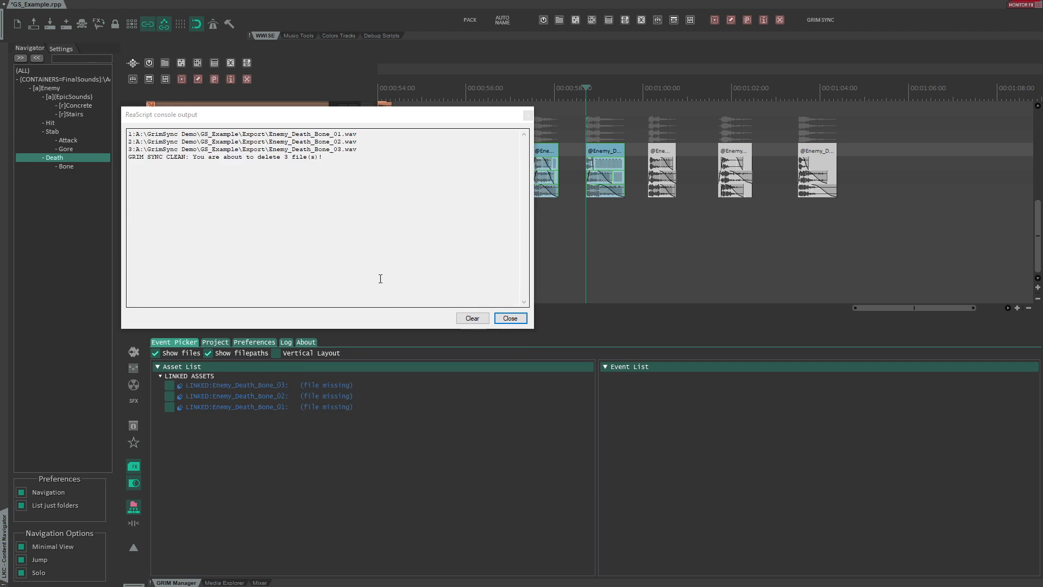
click(511, 318)
- Refresh the asset list over a time range spanning the Death items and run Sync
drag(446, 145, 887, 145)
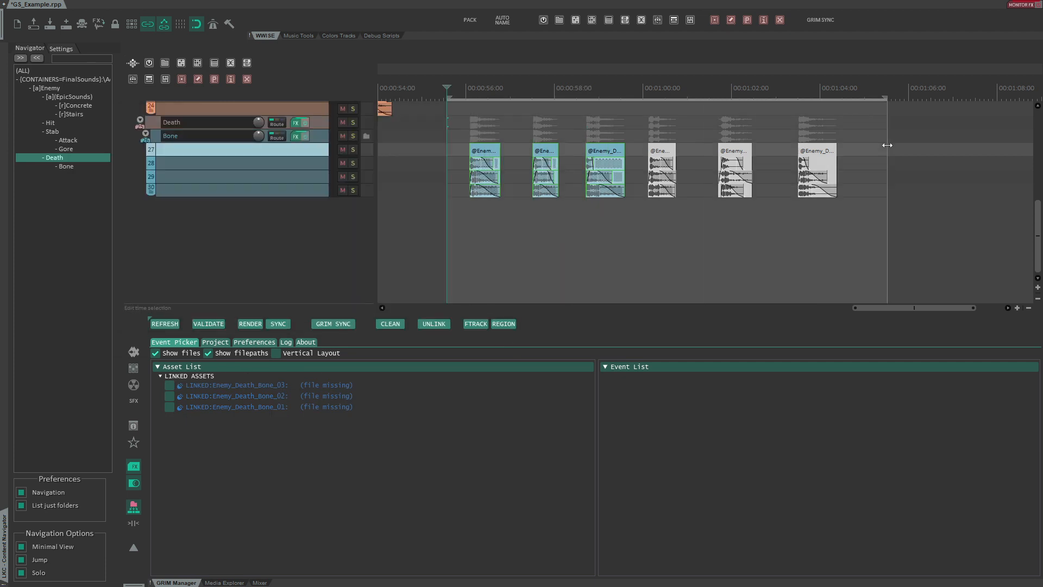
click(158, 324)
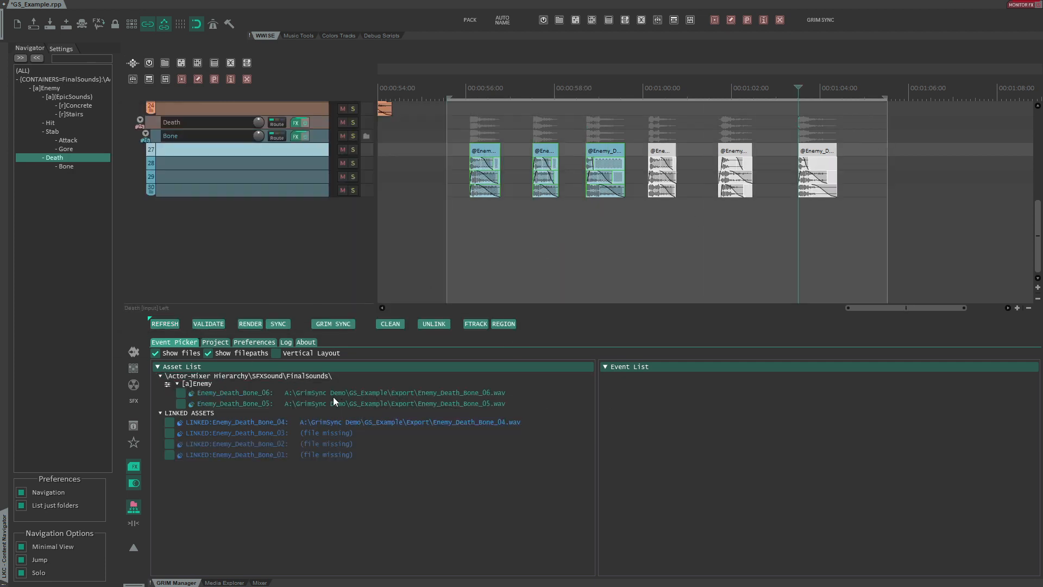
mouse_move(332, 424)
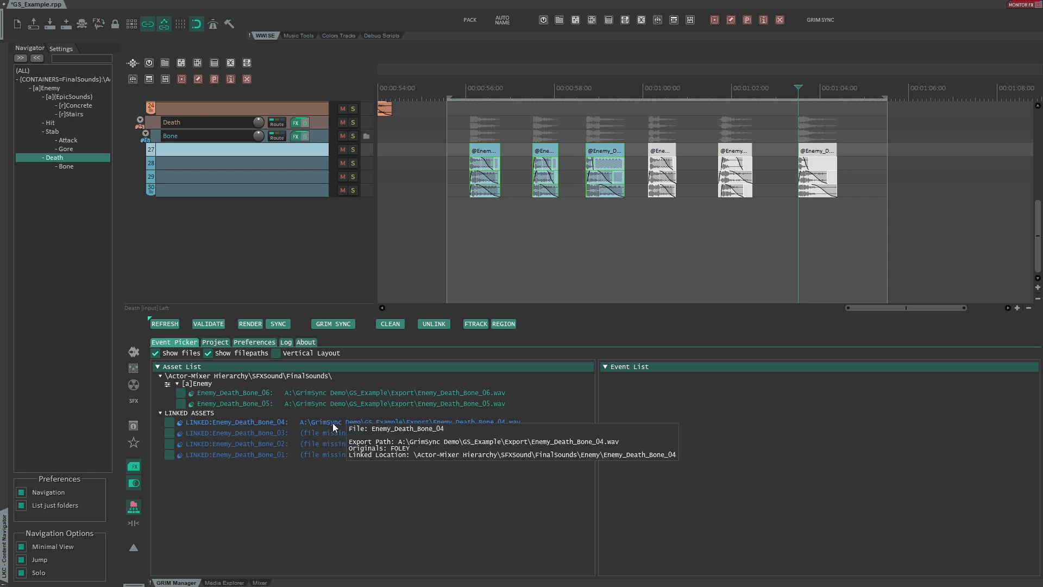
mouse_move(230, 455)
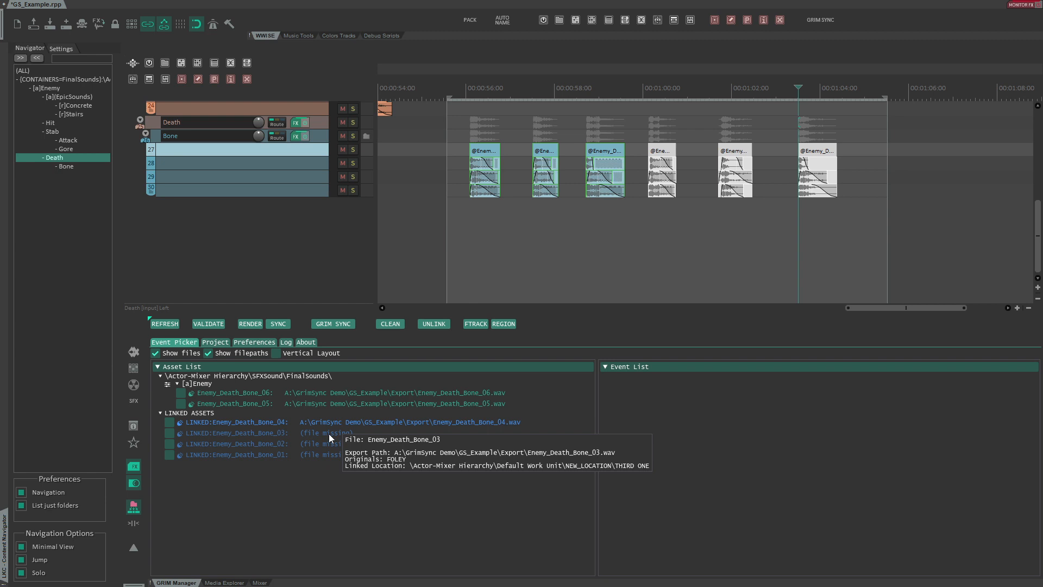
click(275, 323)
click(576, 334)
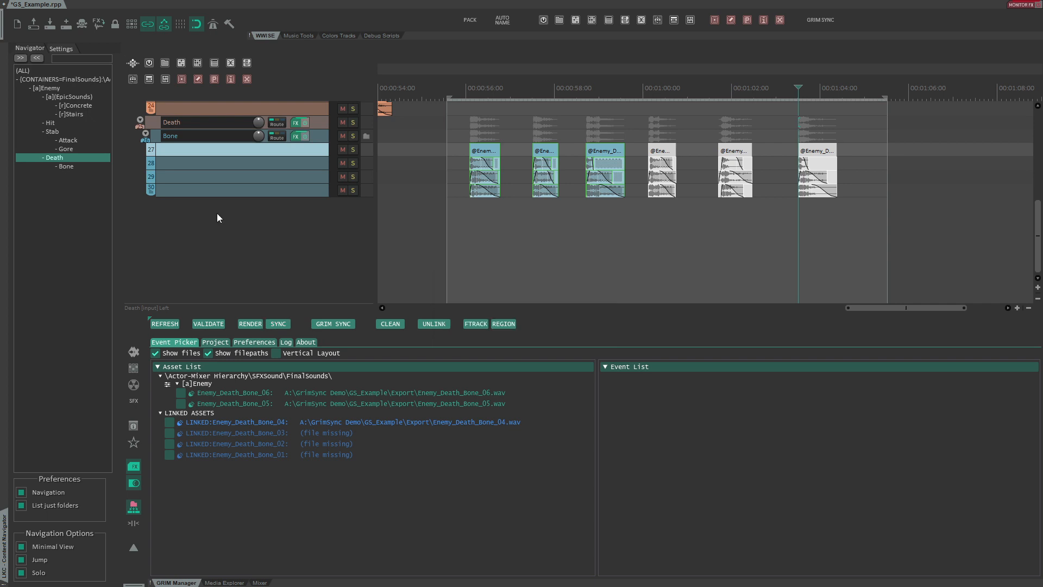
- Select the six Stab Attack items and add the metatags #Lowpass=30; and #Pitch=100; to their notes
click(53, 131)
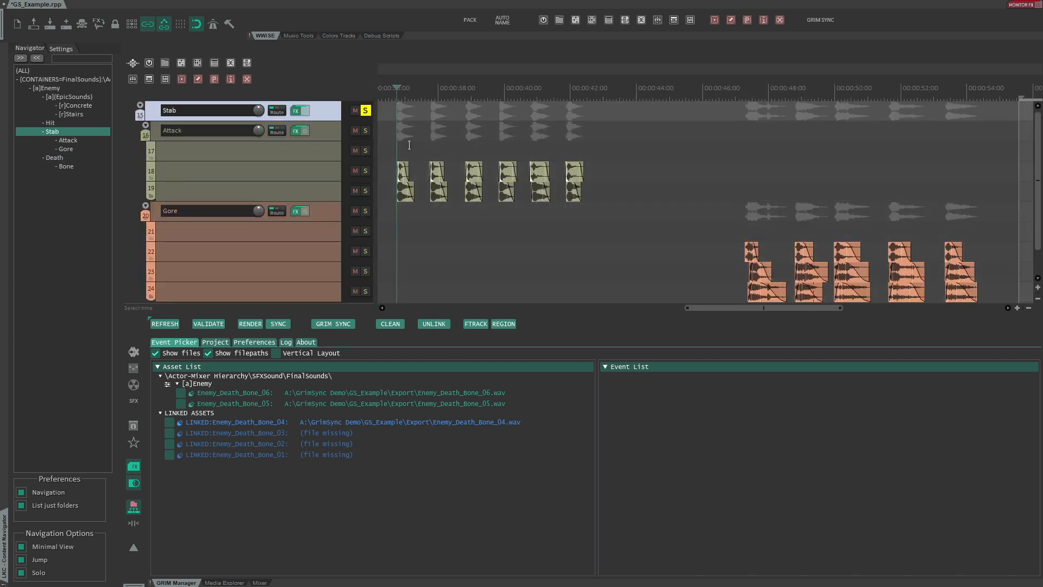
click(387, 147)
drag(508, 203, 581, 209)
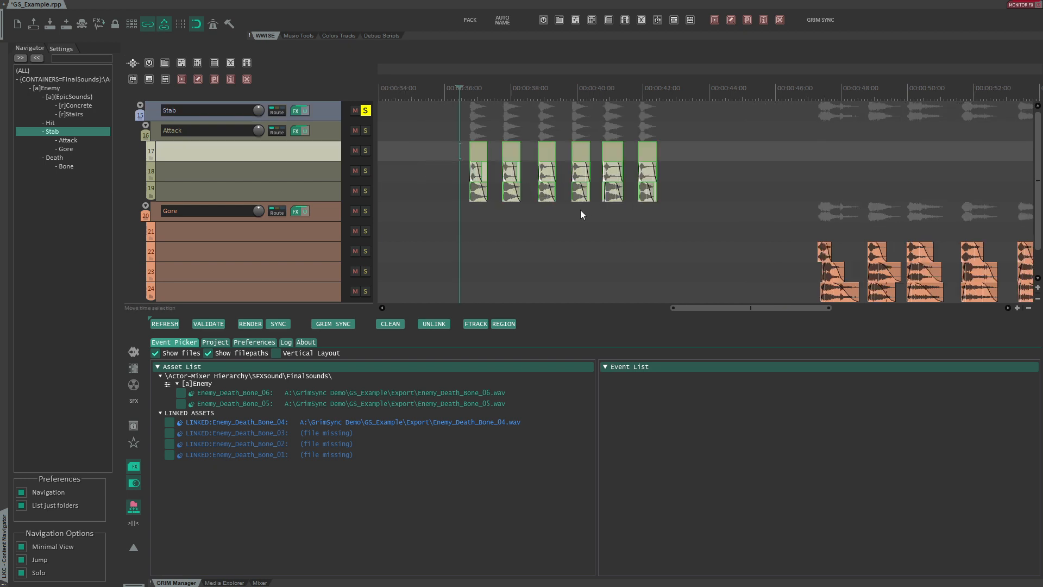
key(e)
scroll(503, 96, up, 5)
drag(664, 139, 611, 116)
key(F2)
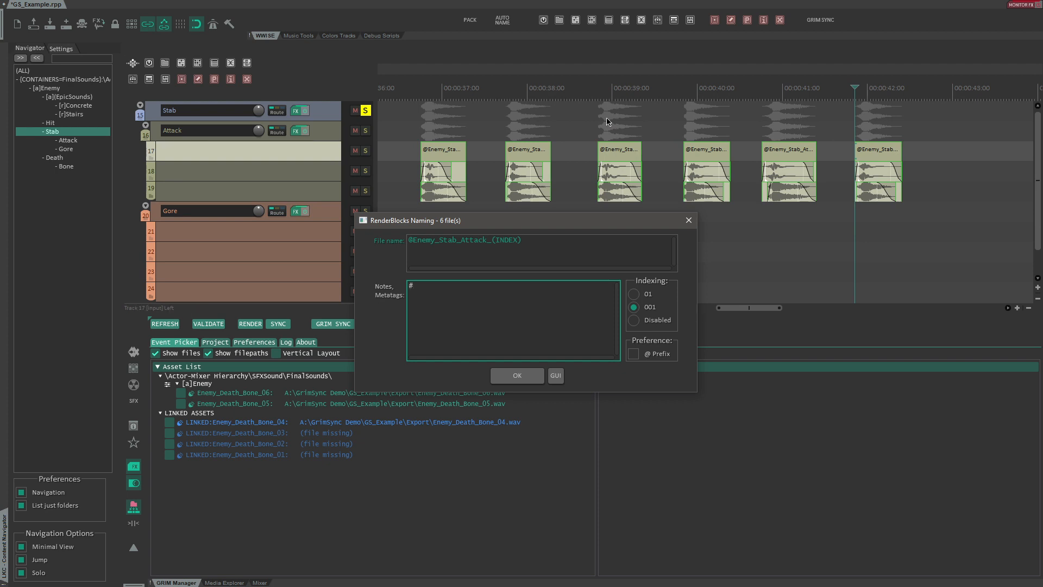
text(Lo)
key(BackSpace)
key(BackSpace)
text(Lowpass=30;#Pitch=100)
key(Return)
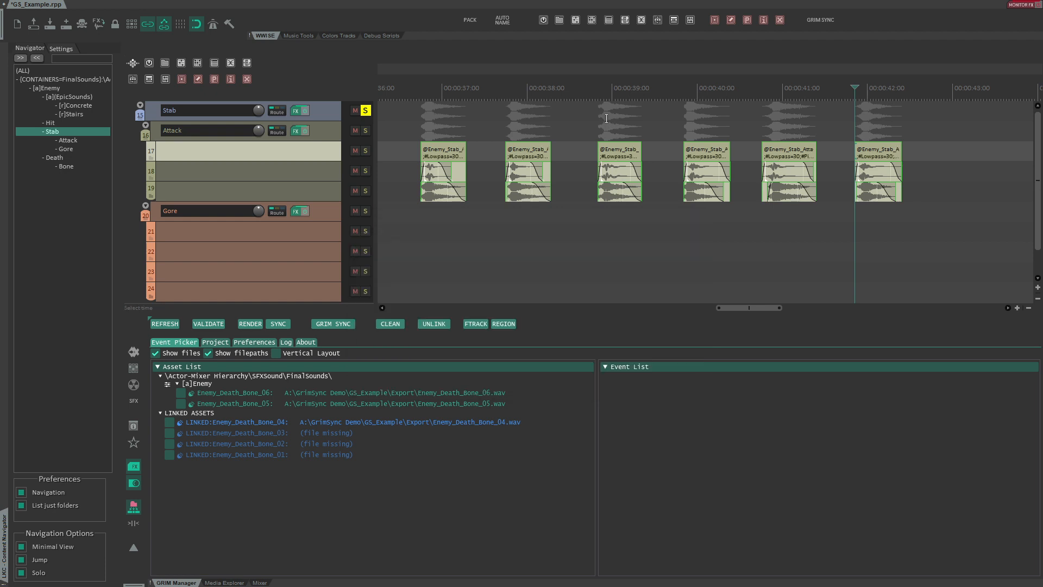
- Refresh the GrimSync asset list for the Stab Attack items
click(164, 325)
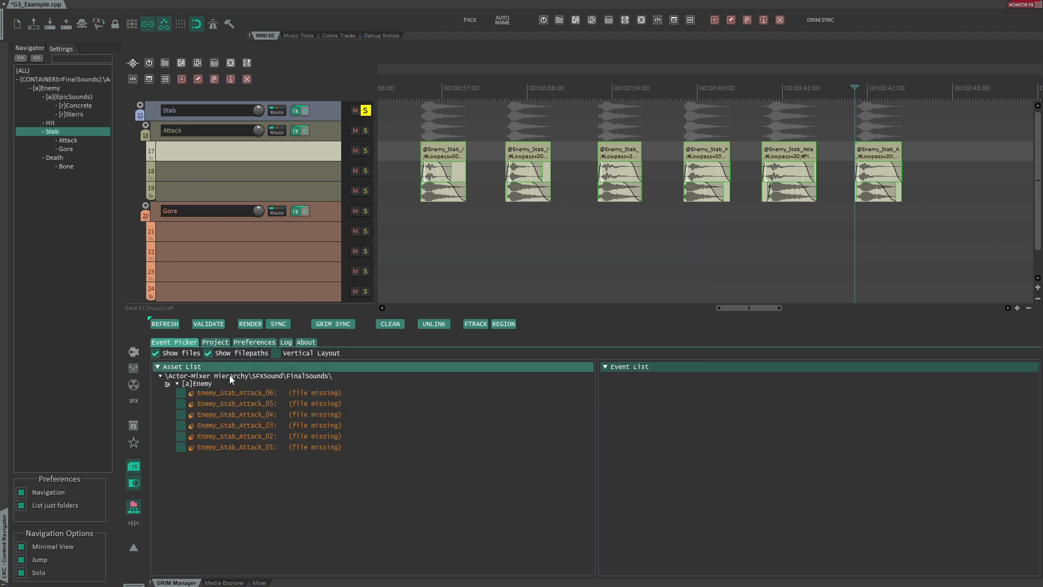
mouse_move(229, 394)
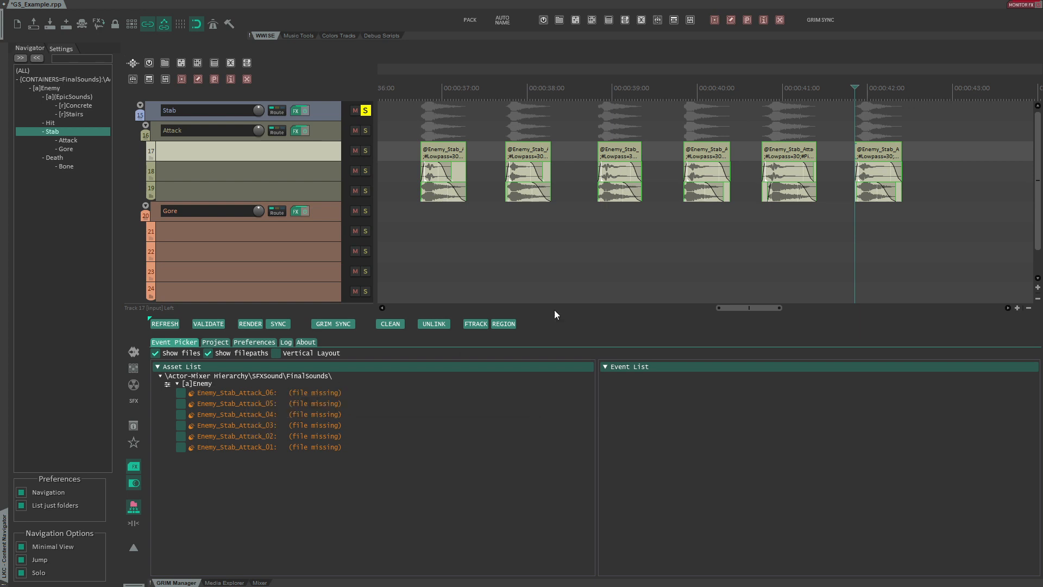
- Add the metatag #IsLoopingEnabled=true; to the notes of the last two Stab Attack items and sync them to Wwise
drag(768, 252, 897, 173)
key(F2)
key(End)
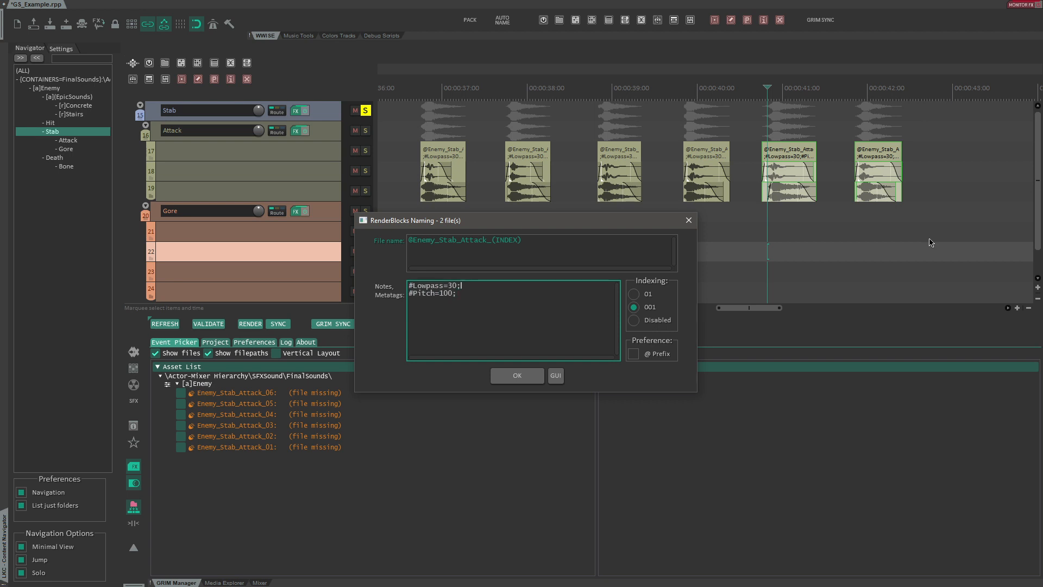
text(#IsLoopingEnabled=true;)
click(517, 376)
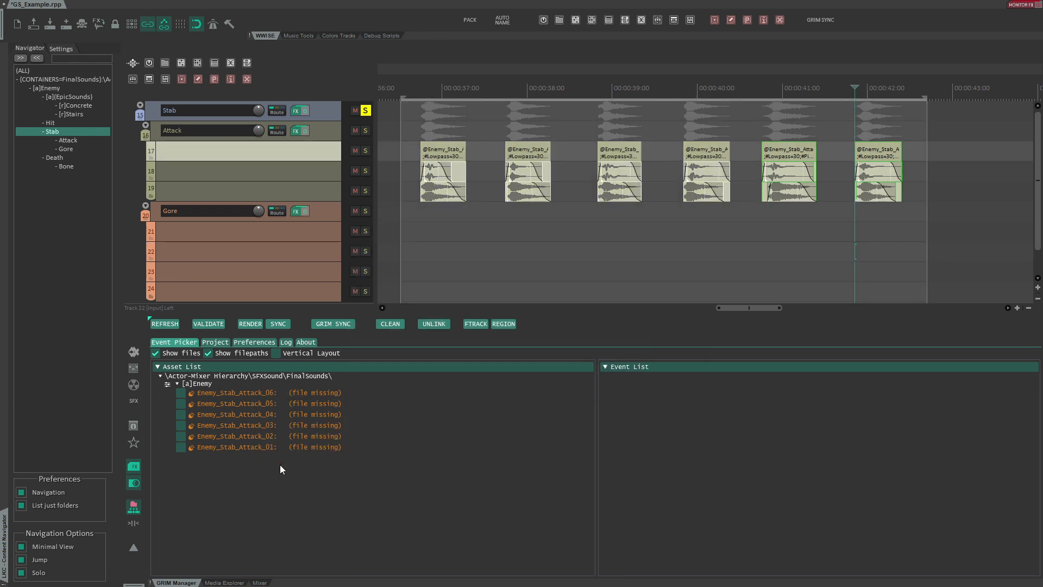
click(326, 326)
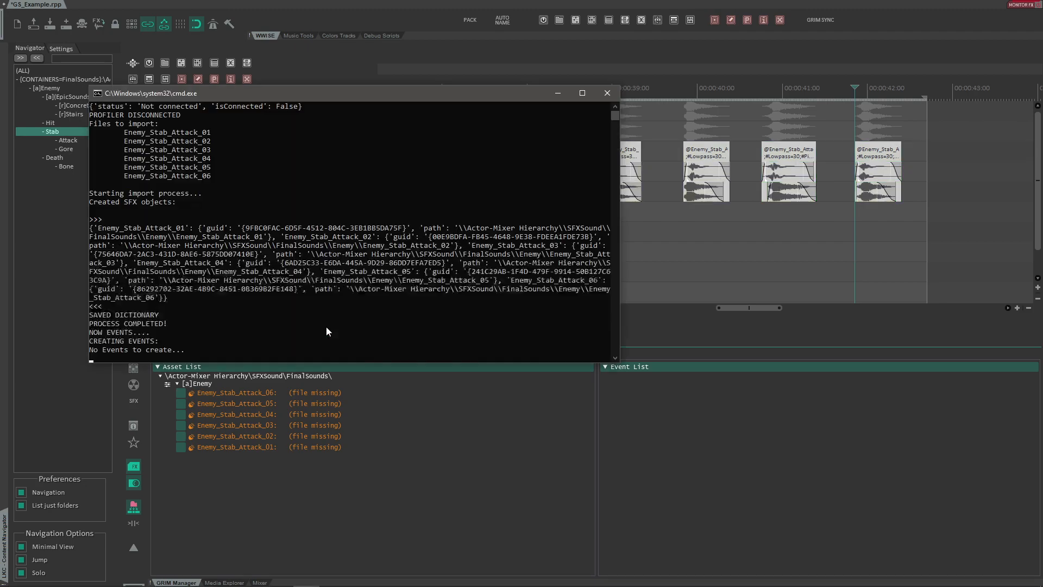
- Inspect the synced Enemy_Stab_Attack sounds and the Enemy folder contents in the Wwise Project Explorer
click(116, 275)
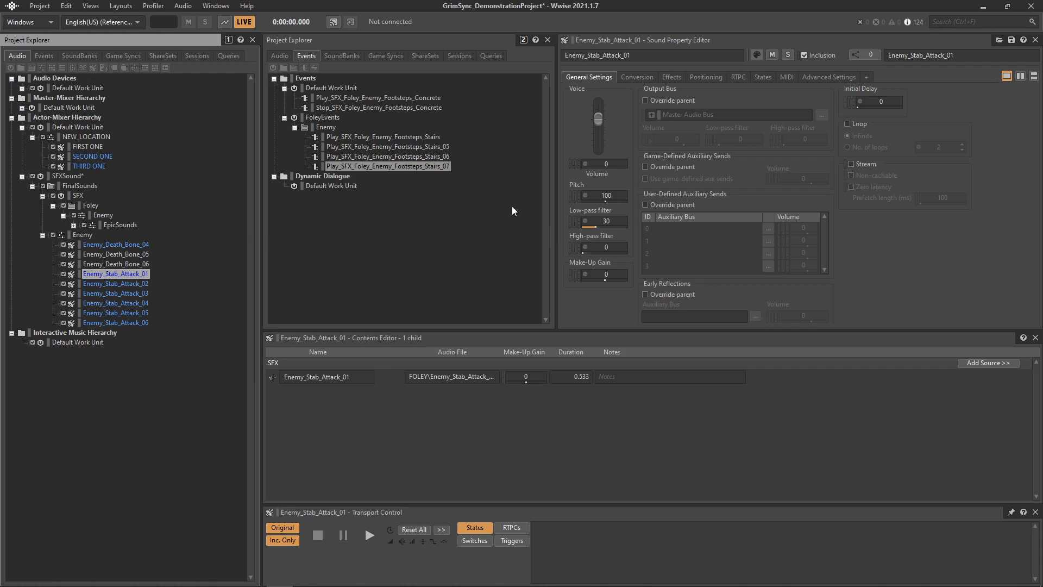
click(123, 293)
click(123, 303)
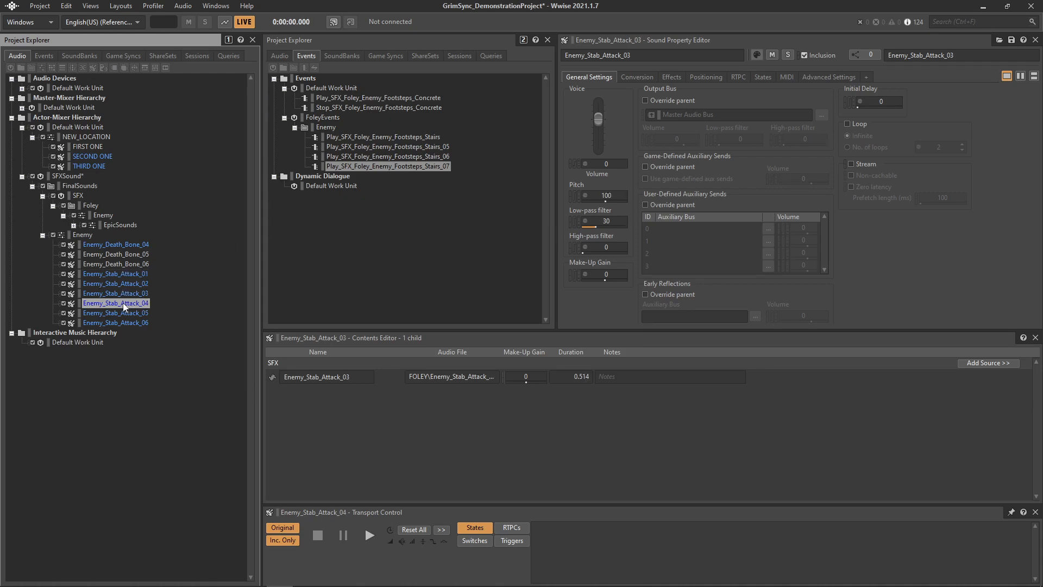
click(123, 312)
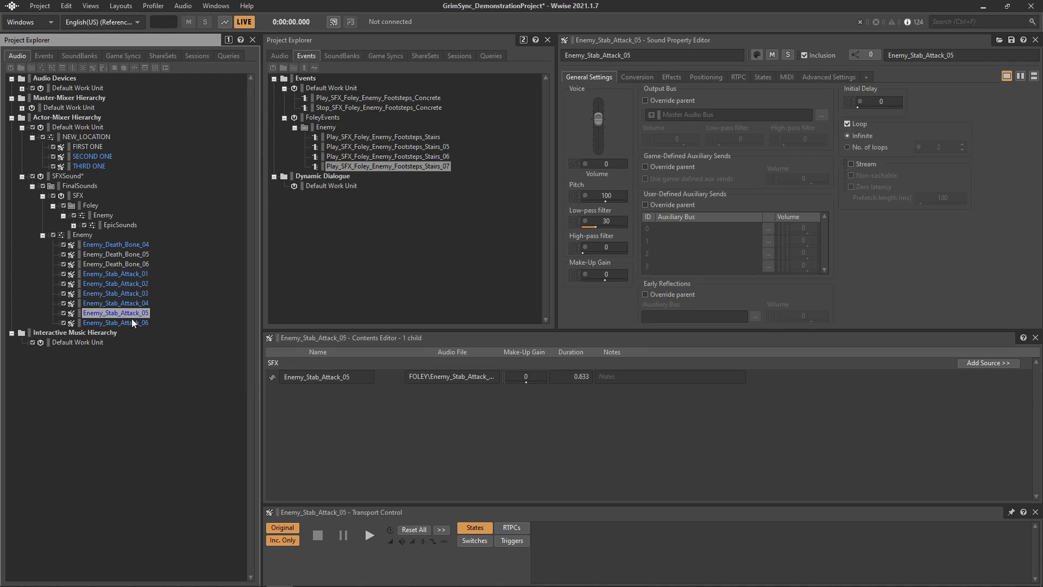
click(132, 322)
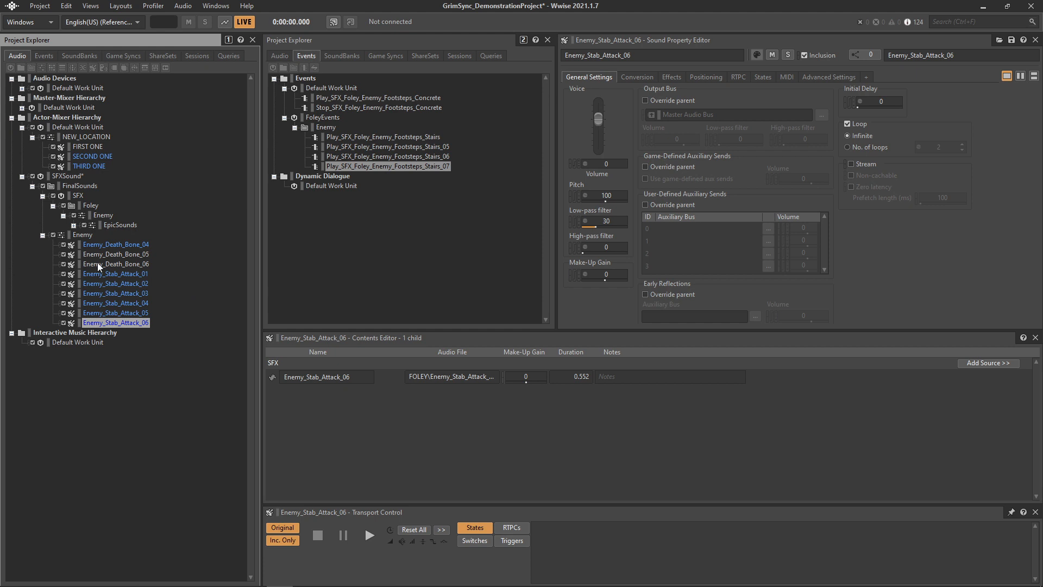
click(65, 237)
click(115, 294)
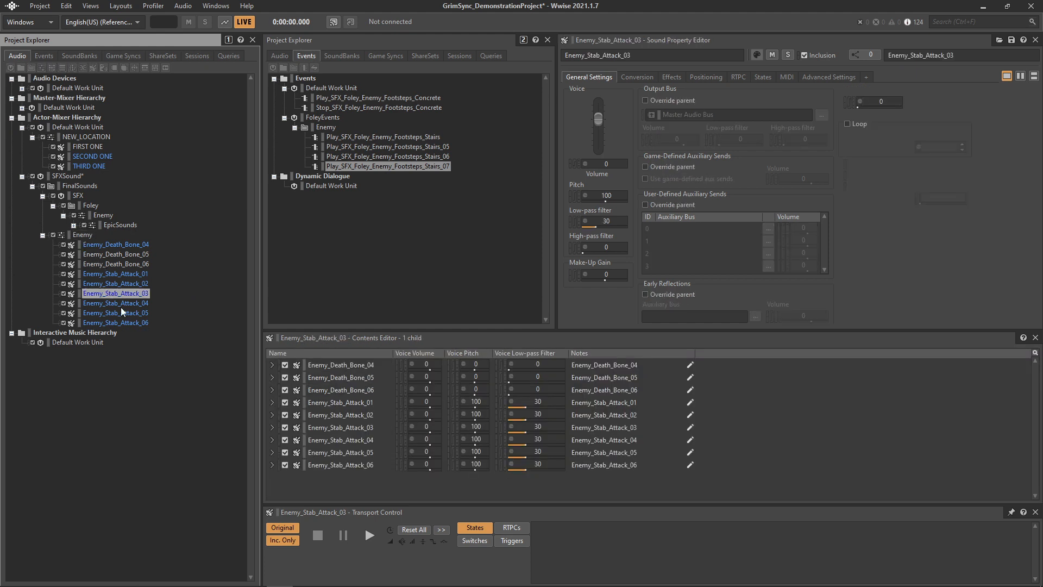
click(120, 310)
key(alt+Tab)
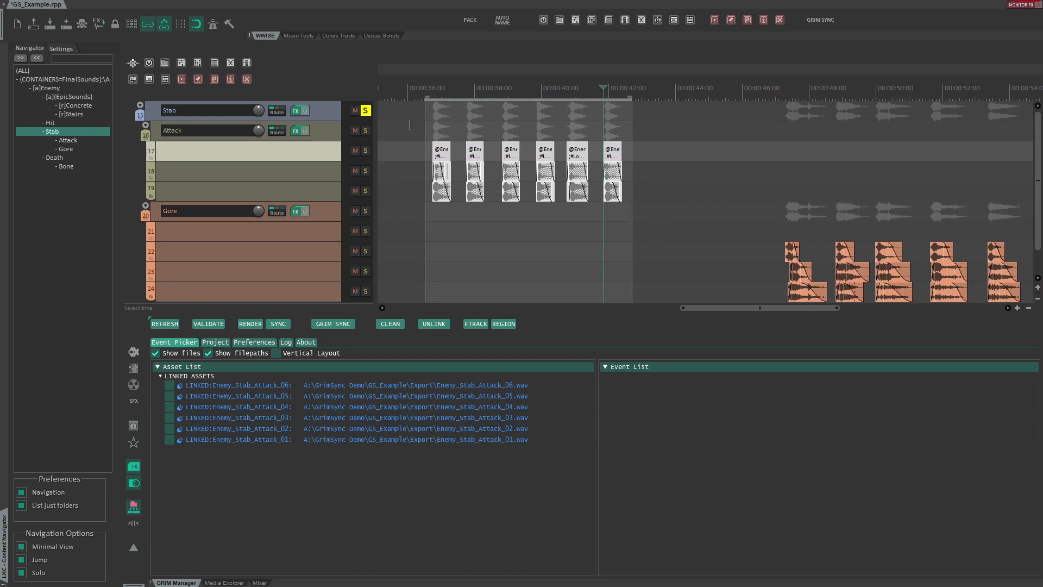
- Rearrange the Gore items across tracks 22 to 24 into a tighter staggered layout
click(411, 193)
scroll(412, 193, down, 1)
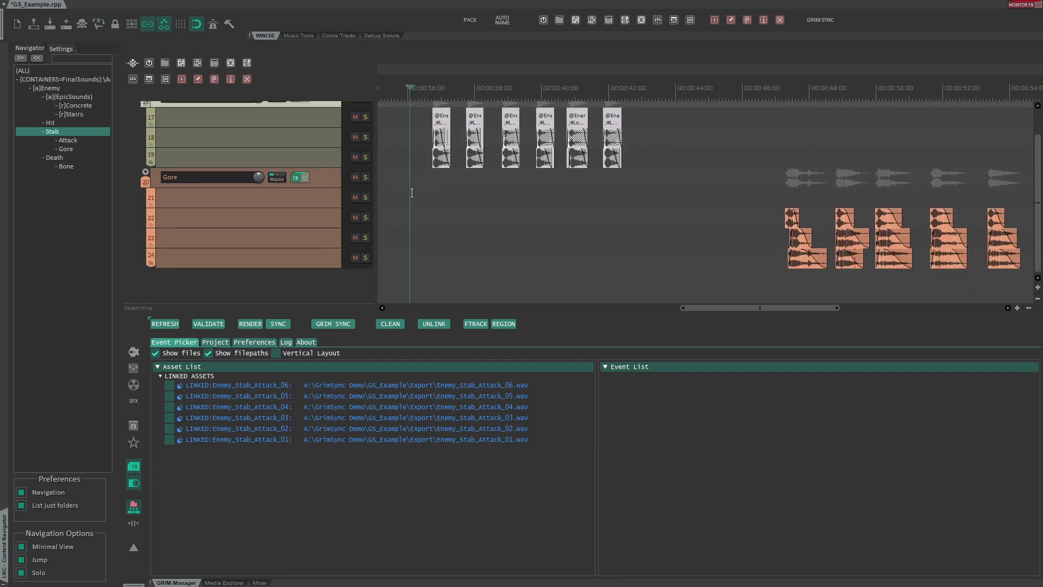
drag(653, 190, 362, 192)
scroll(550, 236, up, 5)
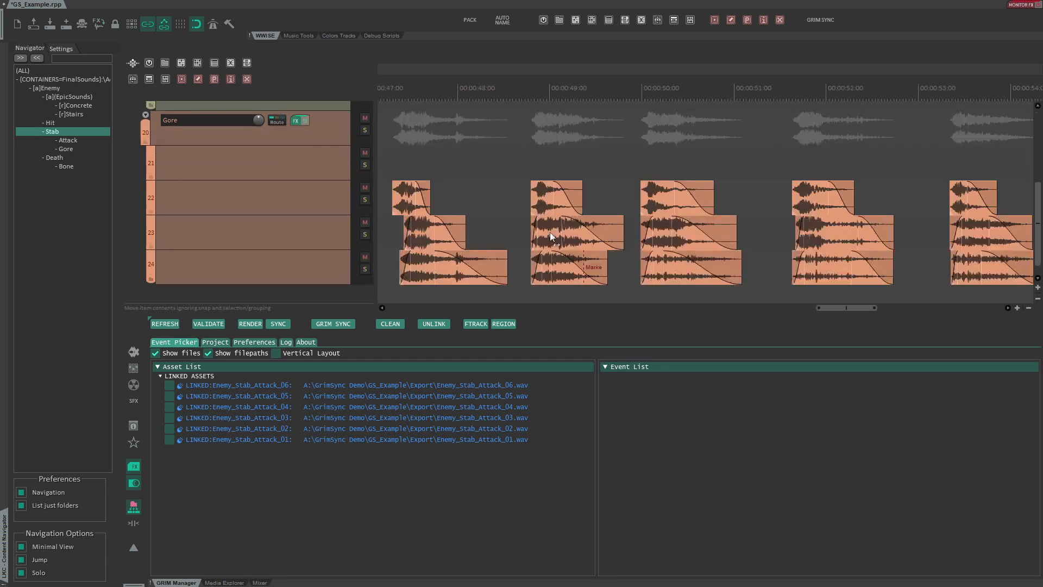
drag(433, 76, 469, 77)
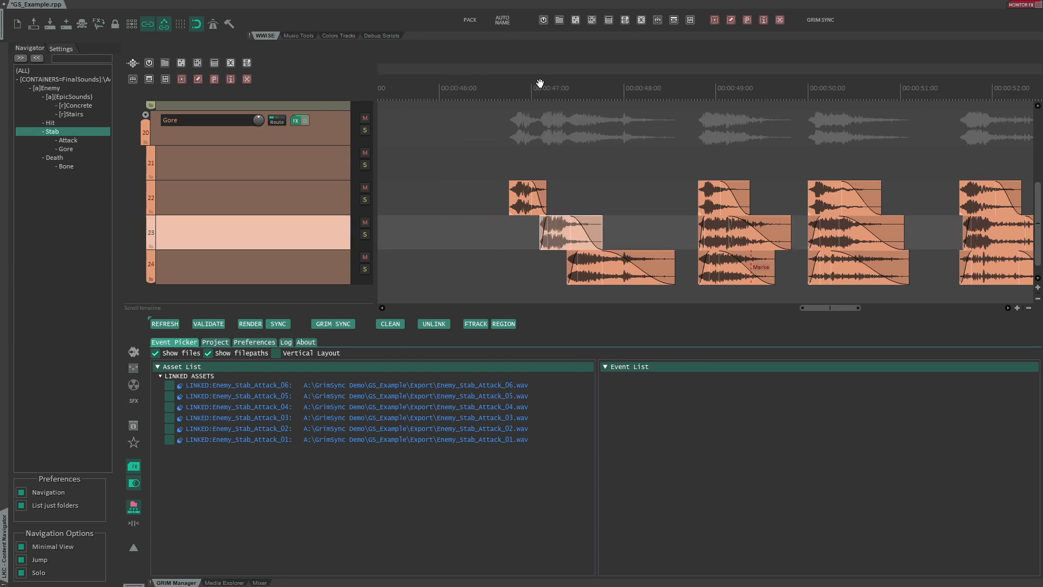
drag(540, 82, 595, 85)
drag(573, 211, 513, 209)
drag(617, 230, 563, 231)
mouse_move(771, 196)
mouse_down()
mouse_move(428, 192)
mouse_move(421, 225)
mouse_up()
mouse_move(776, 231)
mouse_down()
mouse_move(714, 179)
mouse_move(641, 198)
mouse_up()
drag(785, 269, 507, 270)
drag(443, 230, 471, 231)
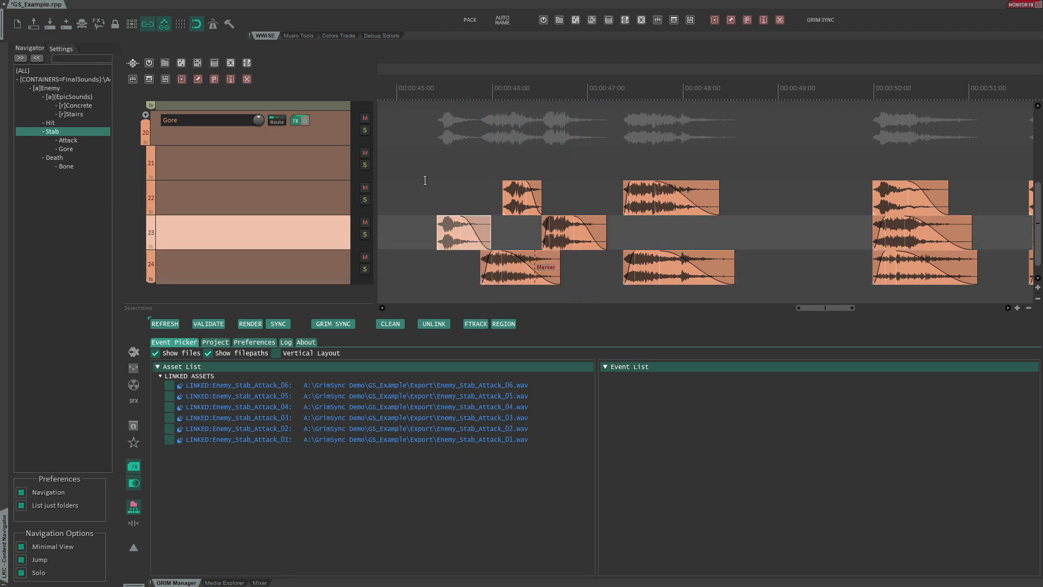
- Play the rearranged Gore items, then select all six and name them stabs
click(426, 179)
key(space)
key(space)
click(422, 189)
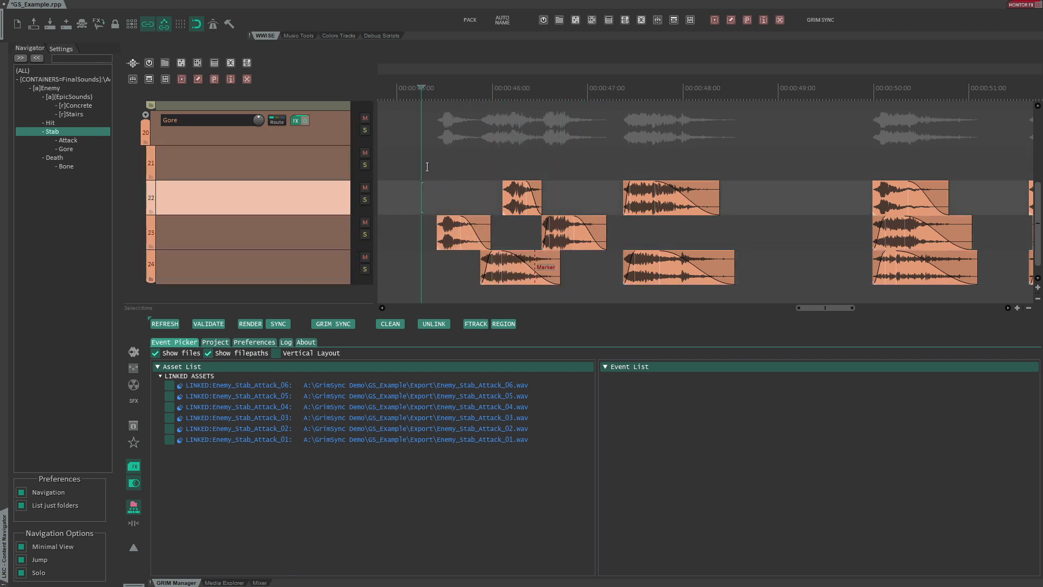
drag(427, 166, 698, 275)
key(F2)
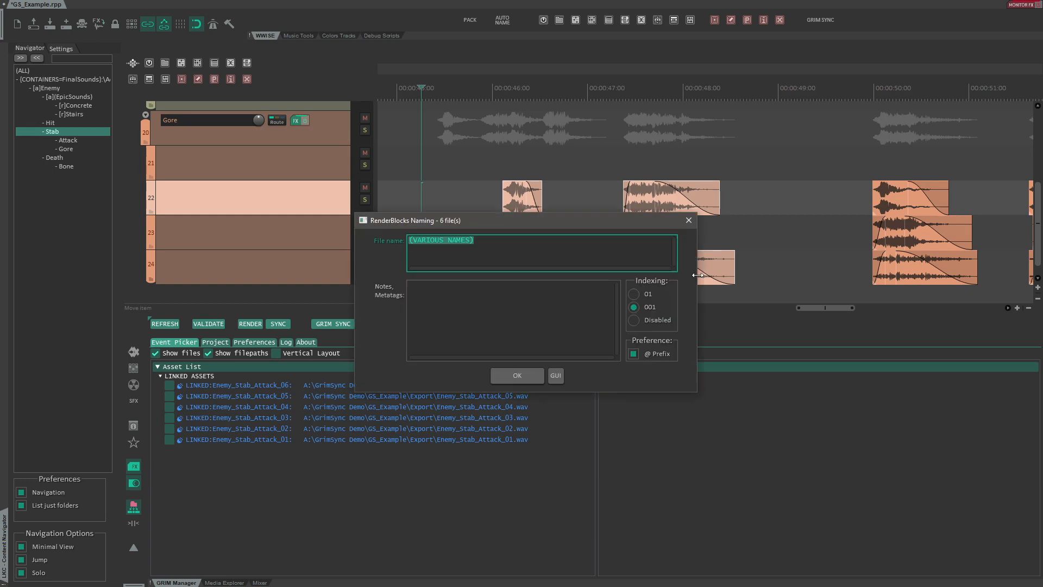
text(Blood)
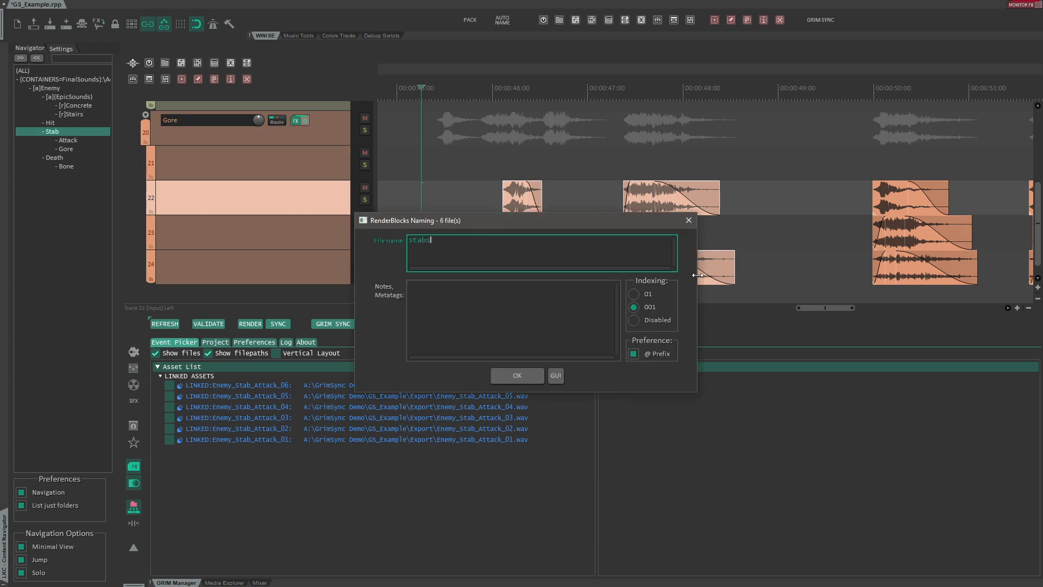
key(Return)
- Run the GrimSync action that adds timeline delay metatags to the selected stabs items
scroll(549, 233, up, 5)
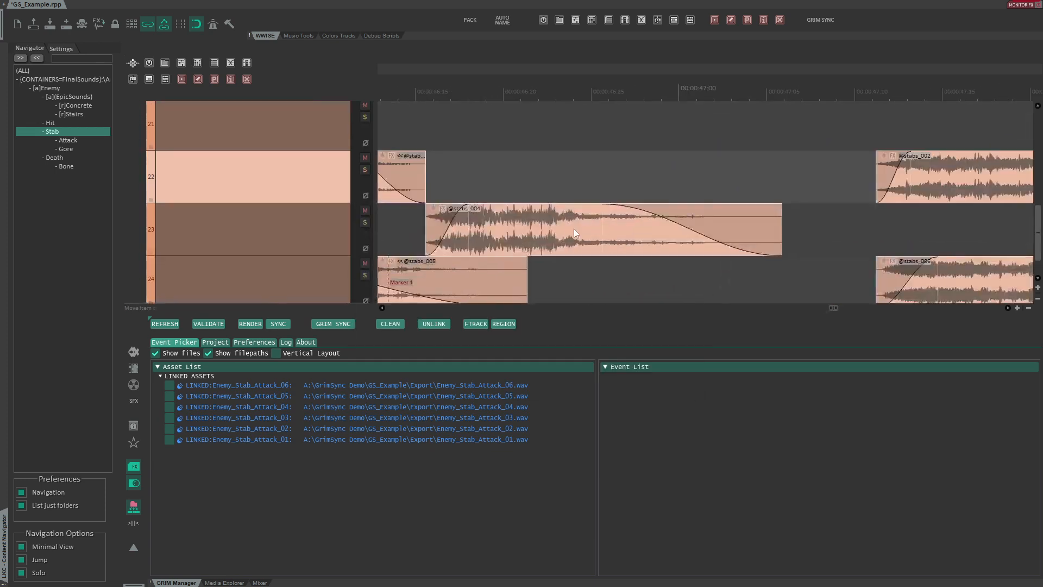
scroll(647, 220, down, 5)
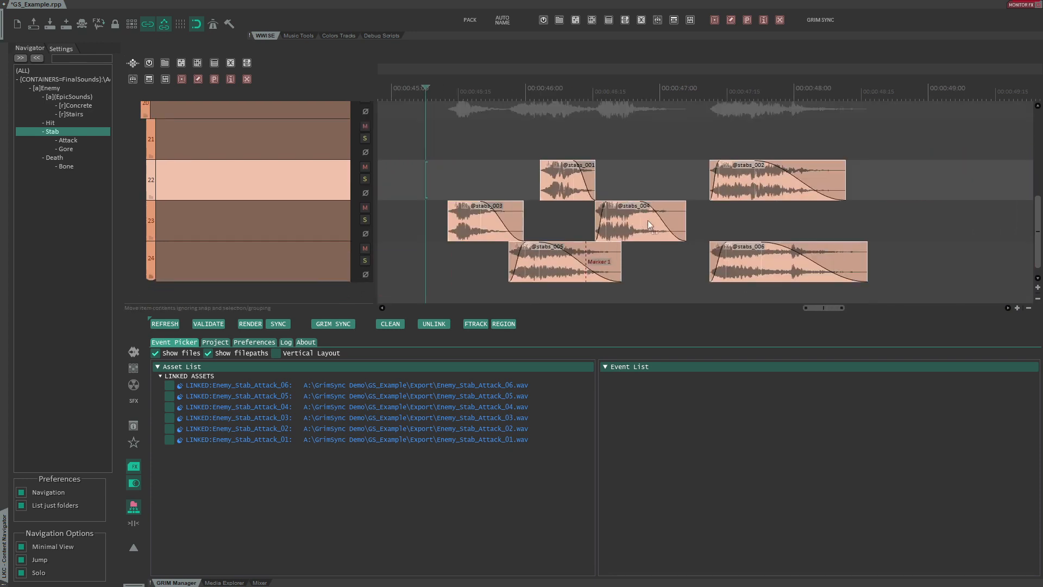
key(shift+slash)
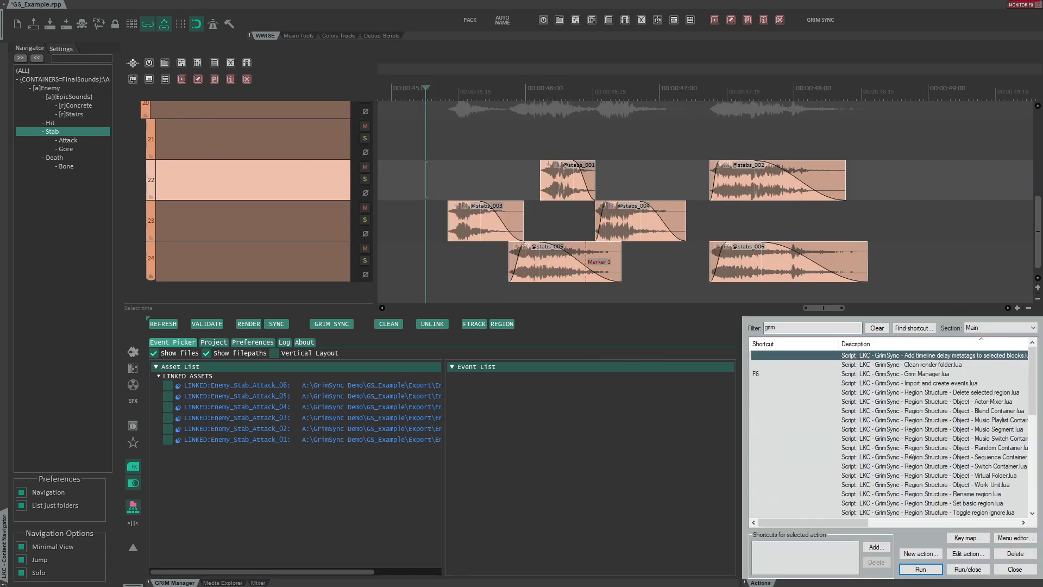
click(920, 569)
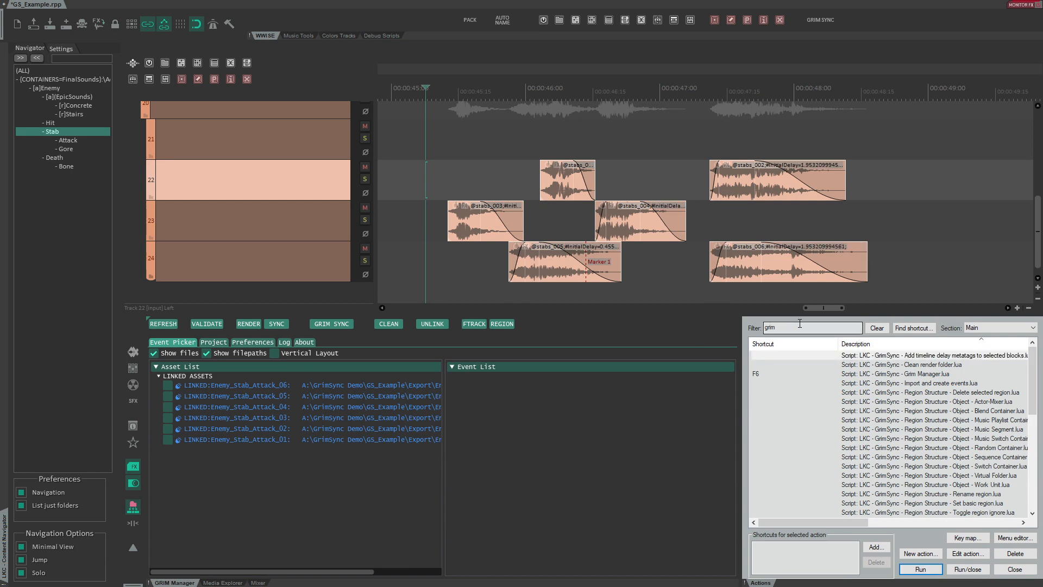
key(alt+d)
- Open the naming dialogs of several stabs items to inspect their delay metatags
double_click(369, 234)
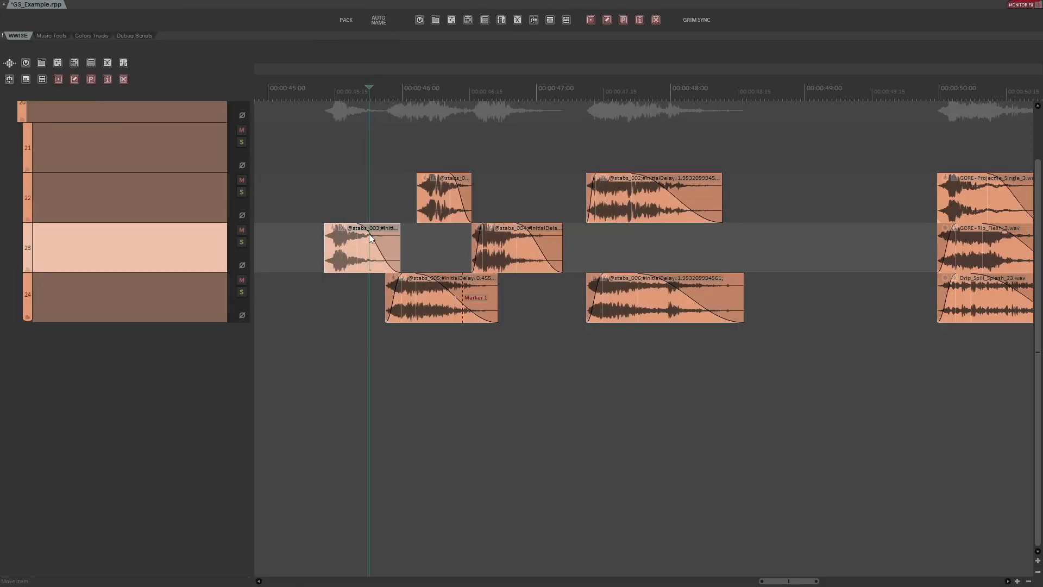
key(Escape)
double_click(434, 190)
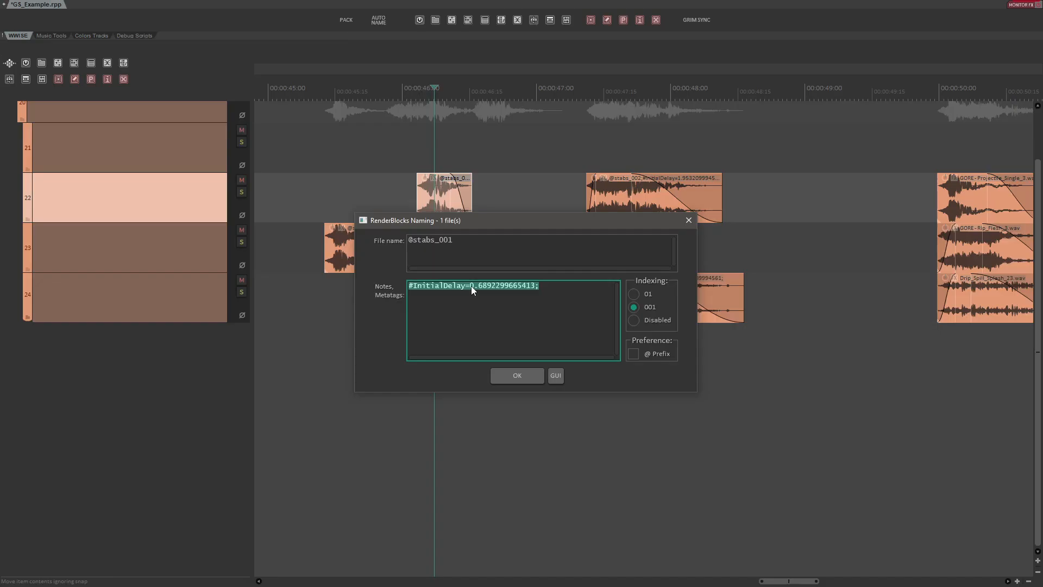
key(Escape)
double_click(458, 298)
key(Escape)
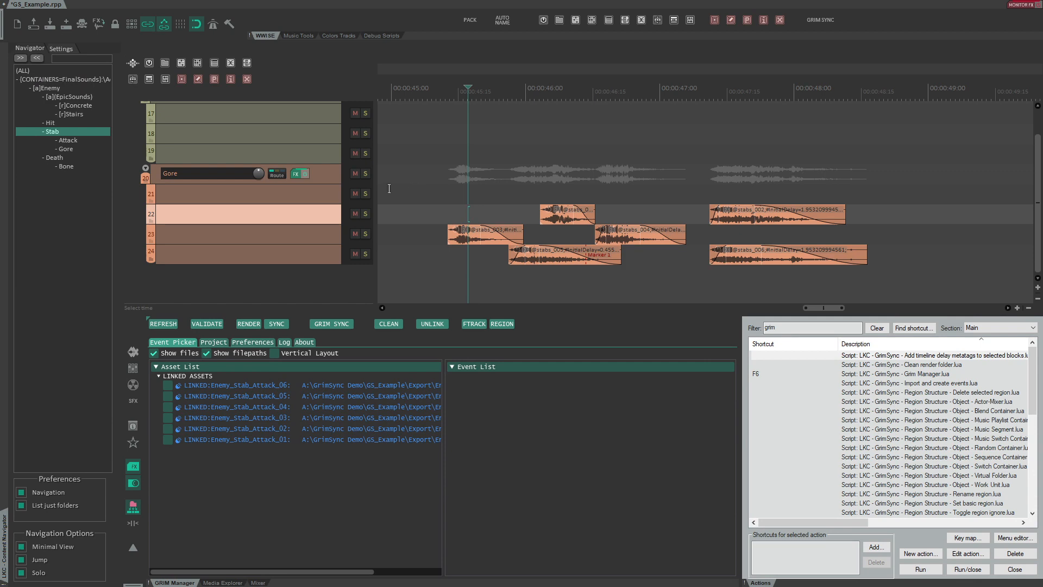
- Set the Gore track as a Blend Container and run GrimSync to Wwise
click(334, 173)
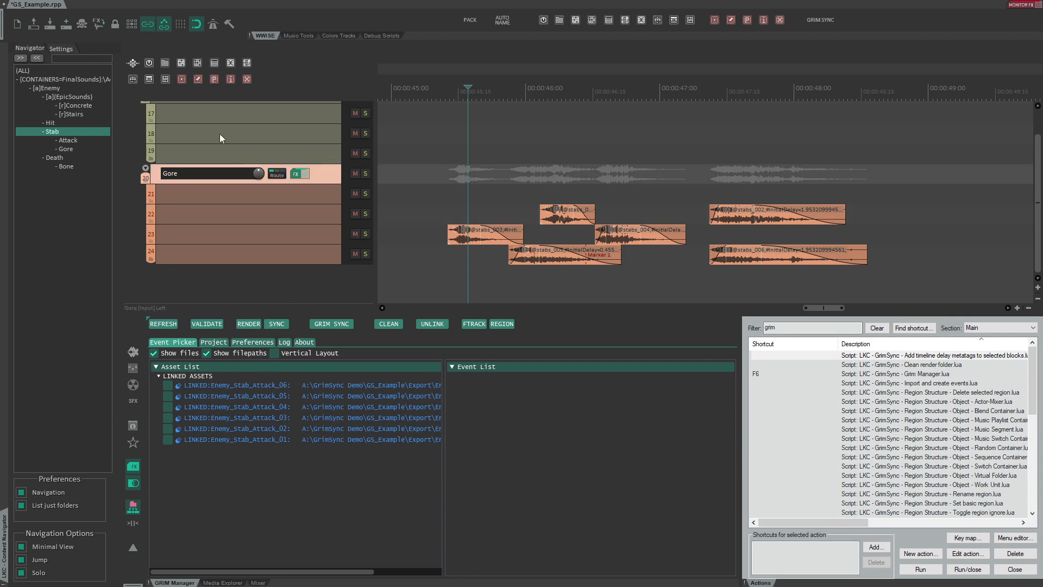
click(185, 79)
click(331, 324)
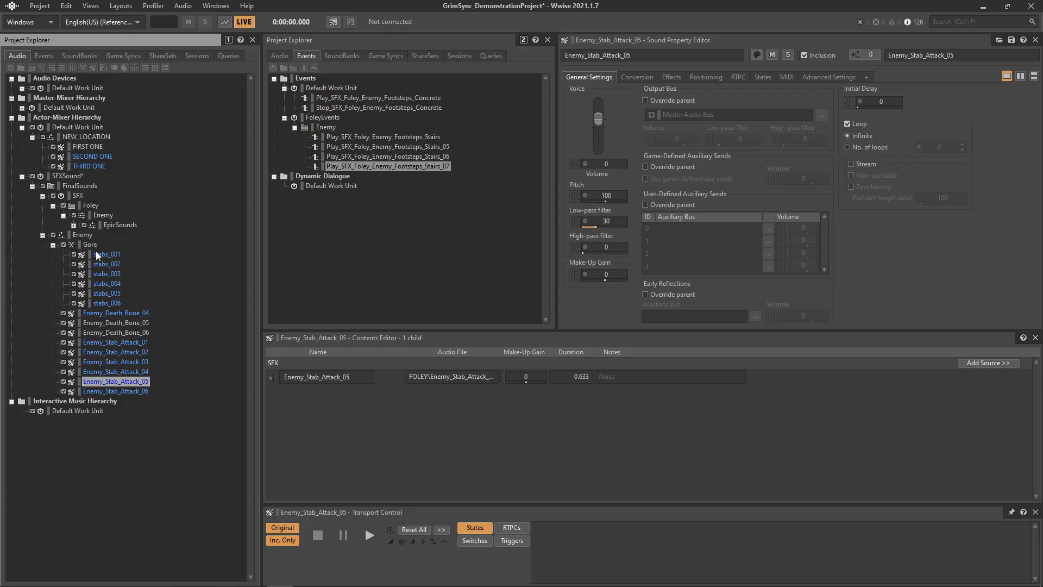
- Browse the stabs sounds and the Gore blend container in the Wwise Project Explorer
click(107, 255)
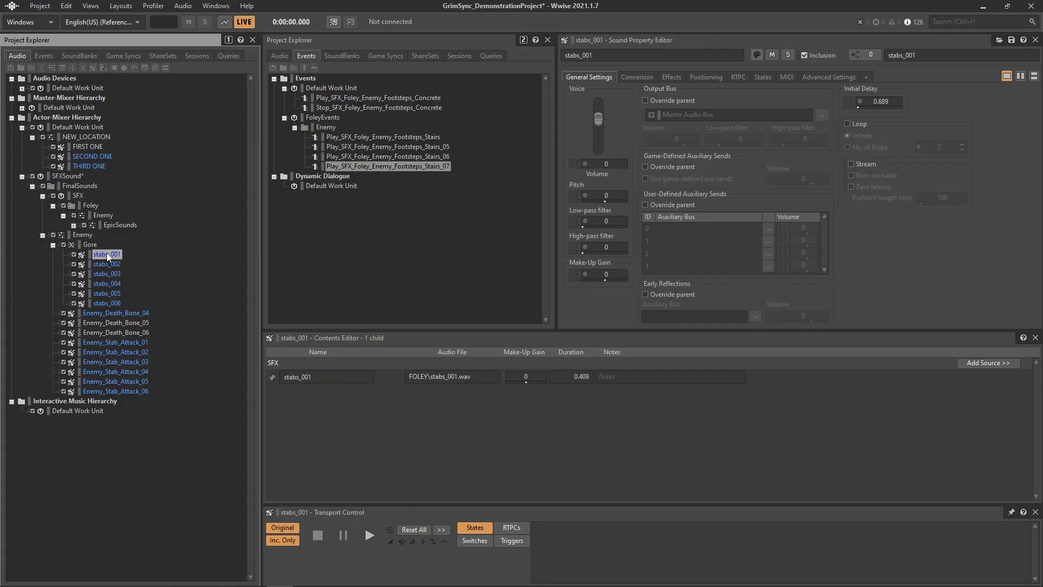
key(Down)
key(Down)
key(Down)
key(Down)
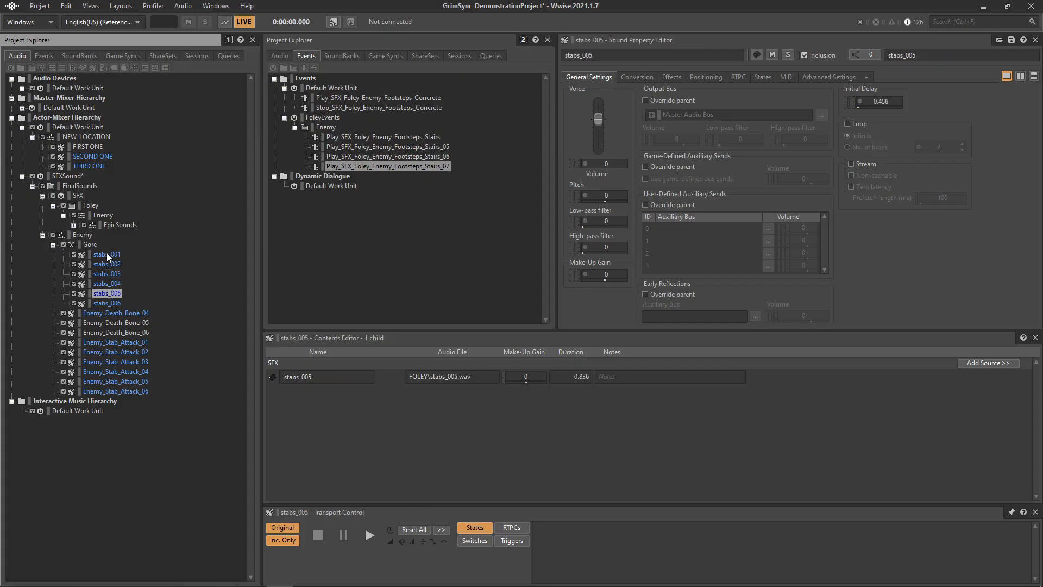
key(Down)
key(Up)
key(Up)
key(Up)
key(Up)
key(Up)
key(Up)
key(space)
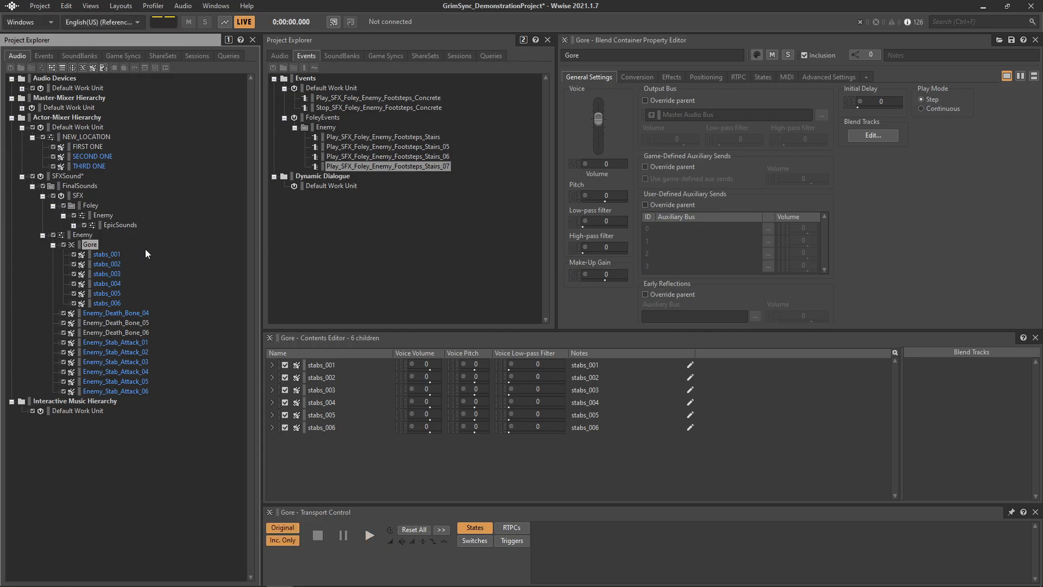
key(alt+Tab)
- Play back the Gore items on the timeline
click(448, 209)
key(space)
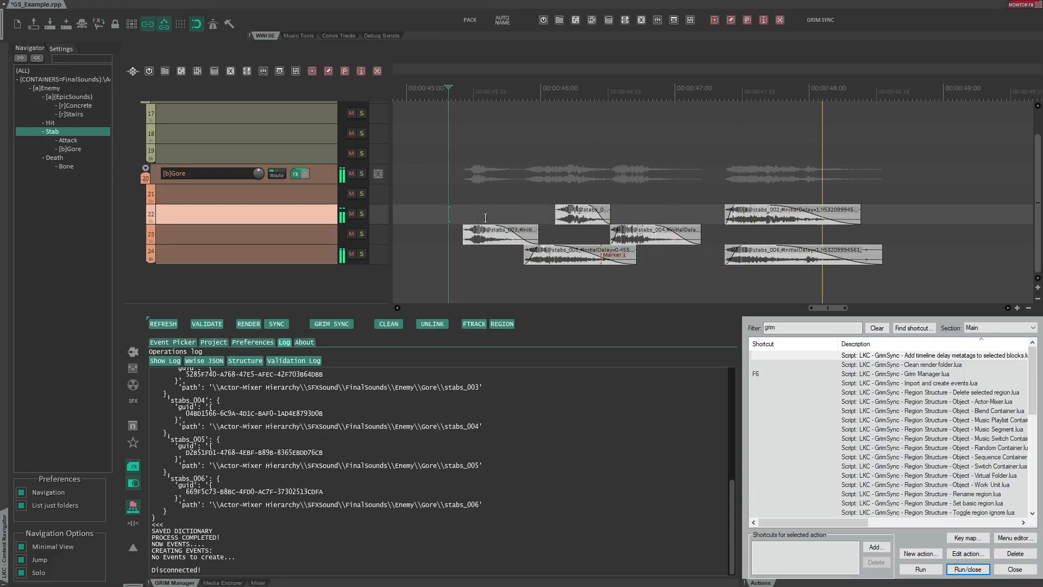
key(space)
click(456, 213)
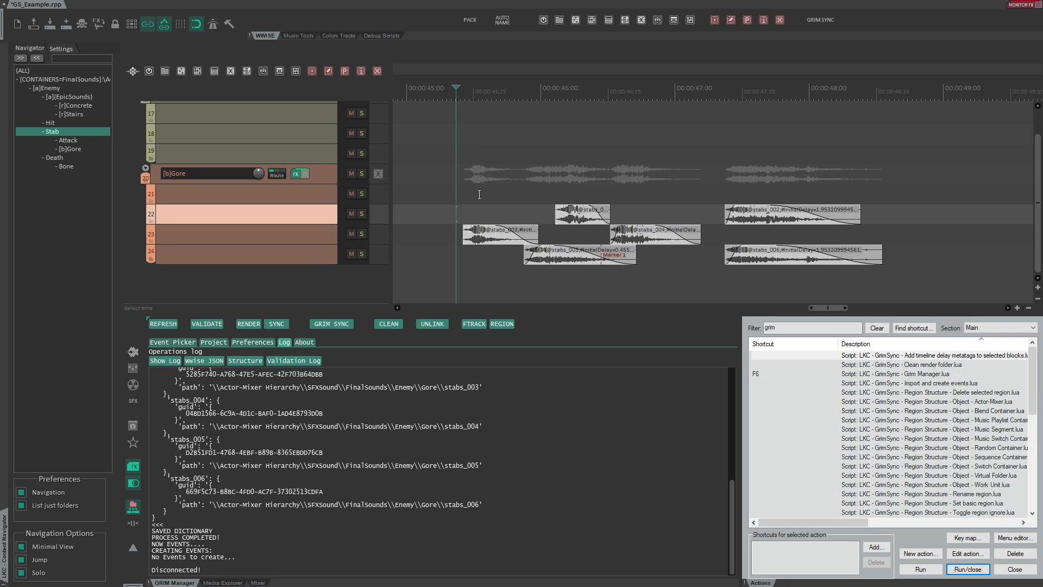
scroll(489, 87, down, 3)
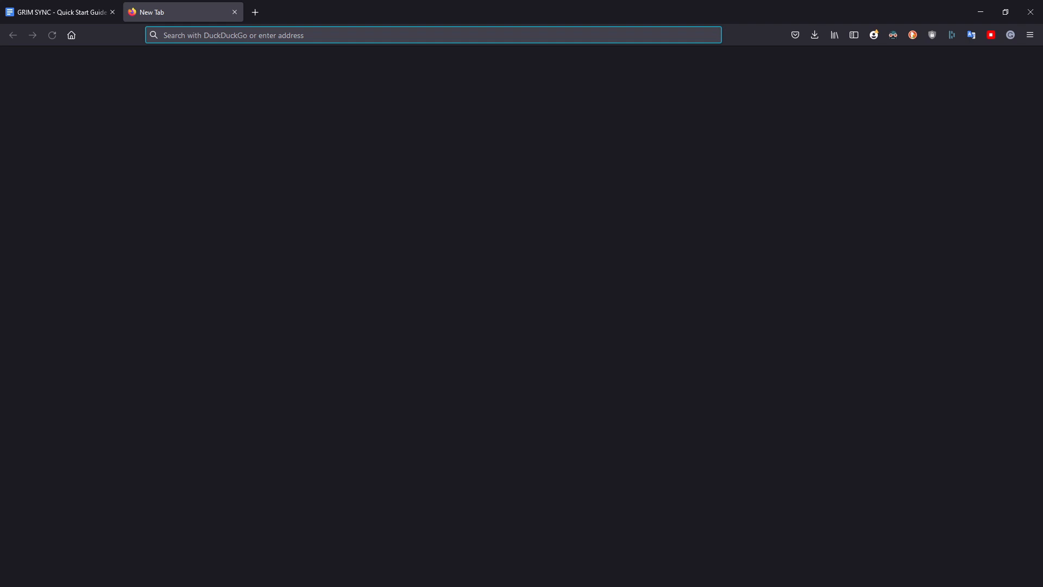
- Switch to the web browser, search for the Wwise object reference and scroll through the Sound object's properties
text(ww)
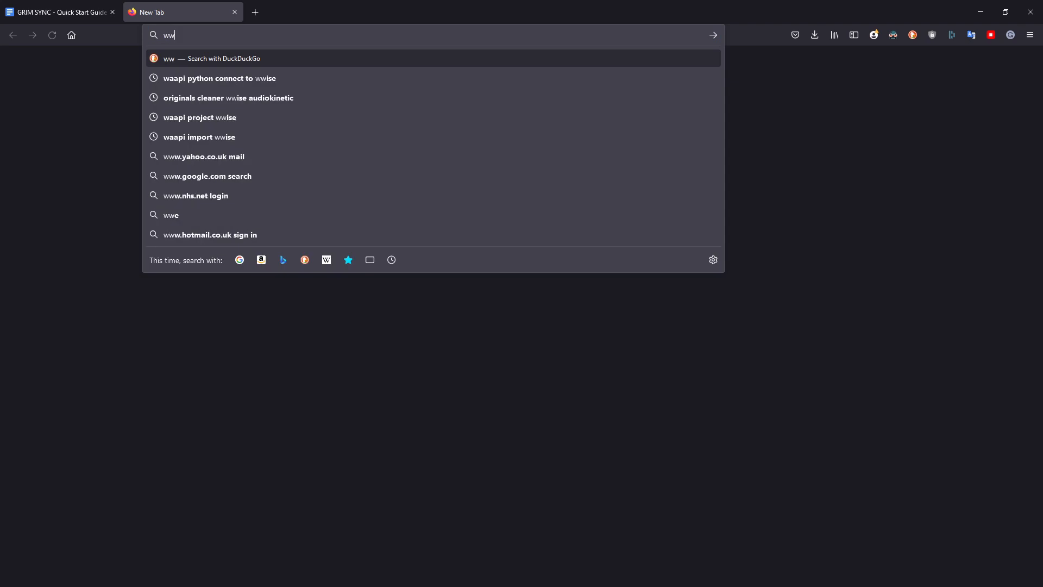
text(ise object referenc)
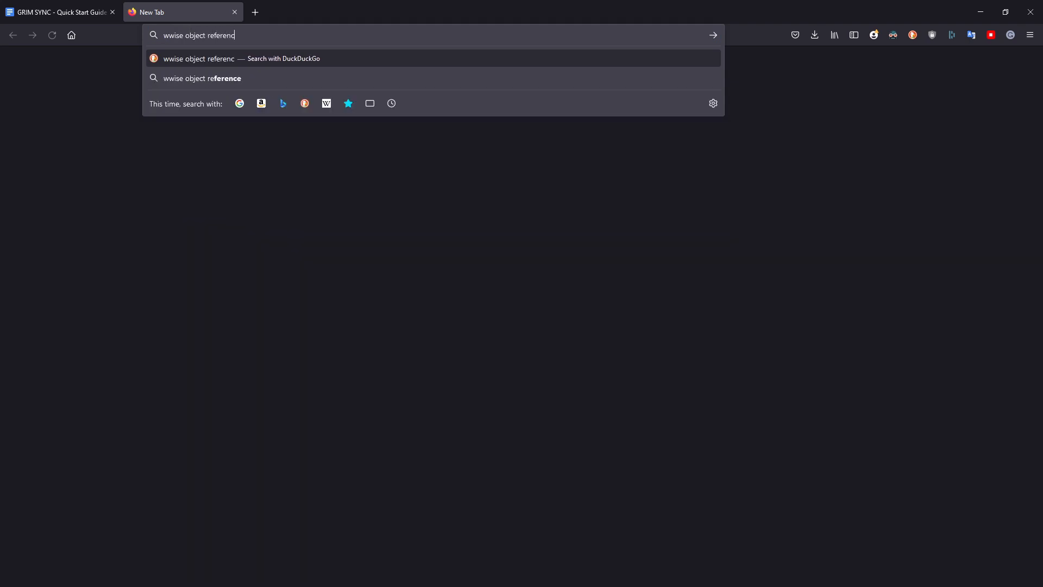
key(Return)
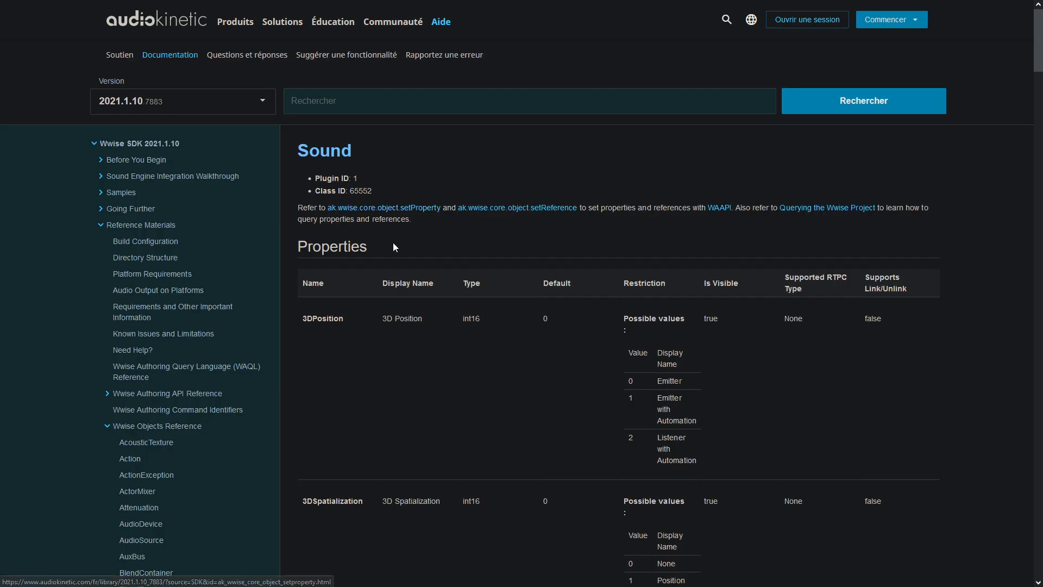
scroll(394, 240, down, 6)
scroll(334, 249, down, 9)
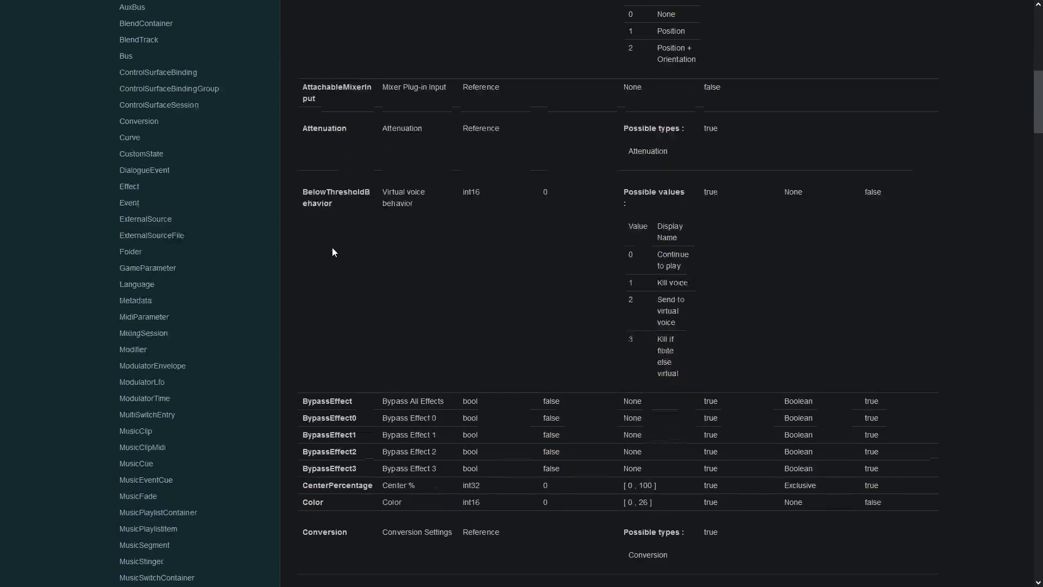
scroll(331, 281, down, 10)
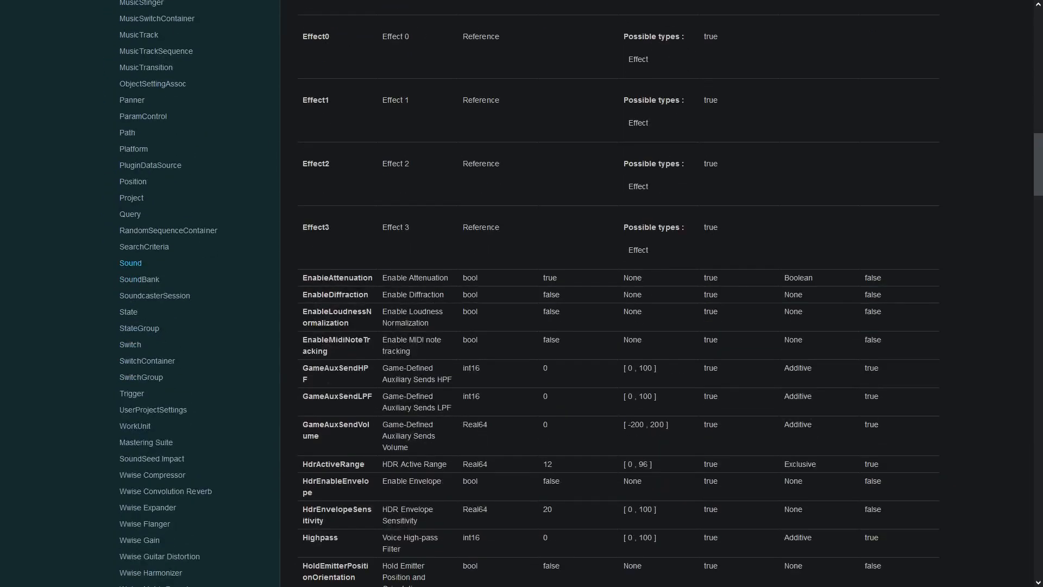
- Read through the Sound object's property names, types and restrictions in the Wwise object reference
double_click(318, 261)
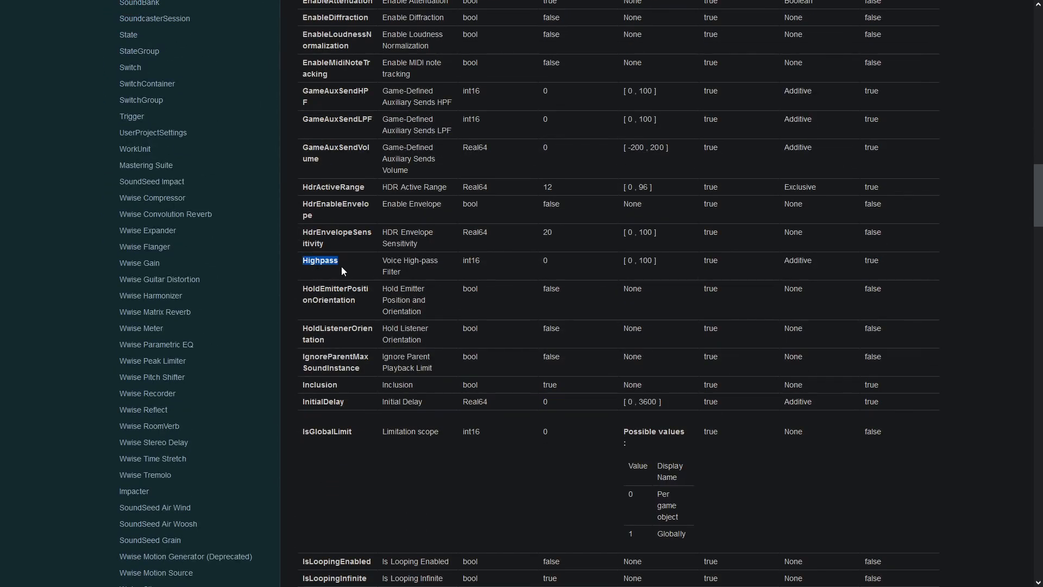
scroll(326, 266, down, 2)
double_click(320, 274)
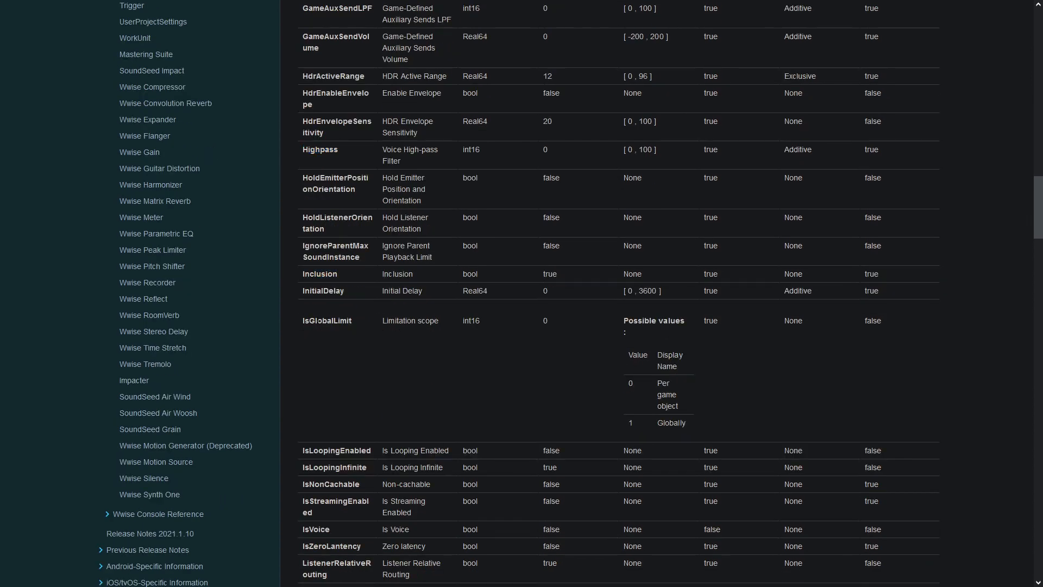
double_click(327, 321)
double_click(323, 291)
scroll(343, 294, down, 2)
scroll(343, 294, down, 1)
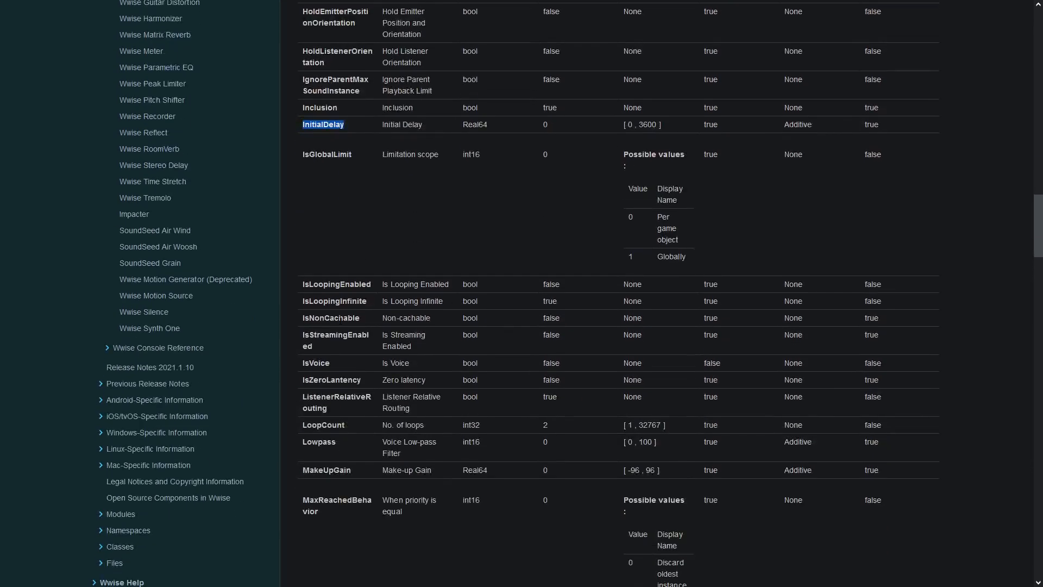
double_click(343, 285)
click(343, 300)
scroll(359, 330, down, 2)
double_click(327, 359)
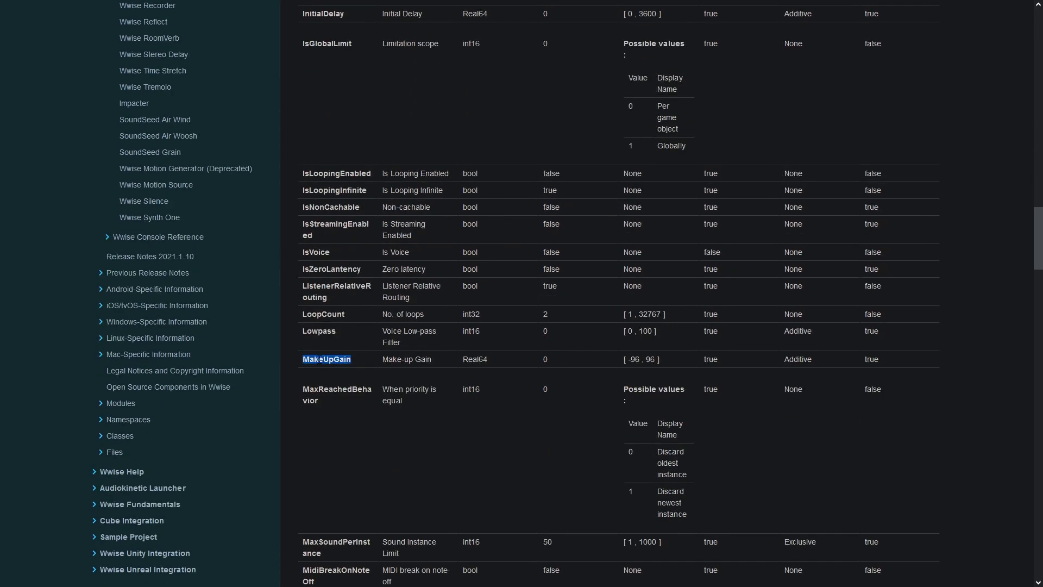
scroll(360, 351, down, 2)
scroll(356, 348, down, 12)
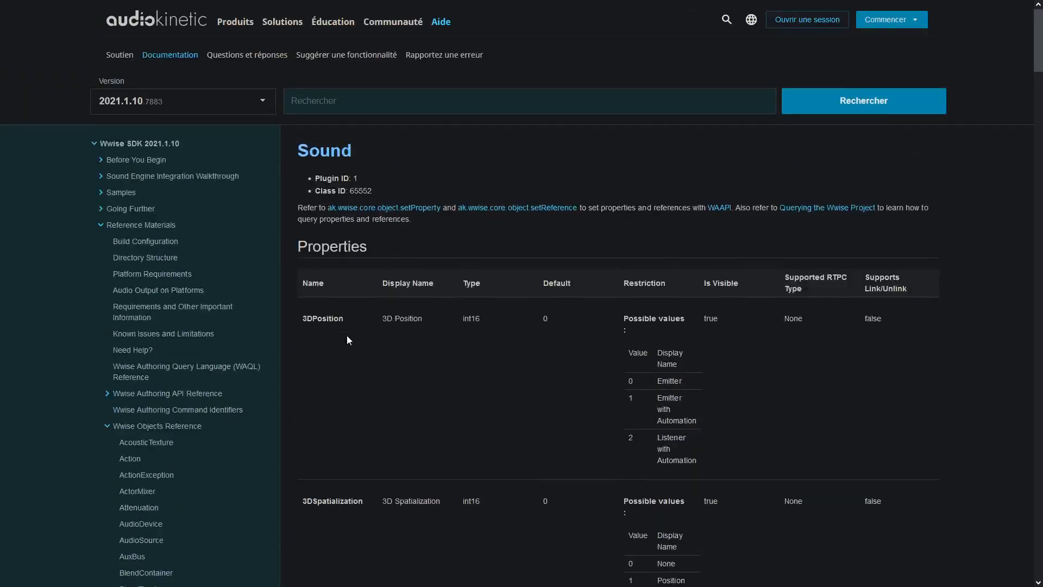
scroll(347, 334, down, 20)
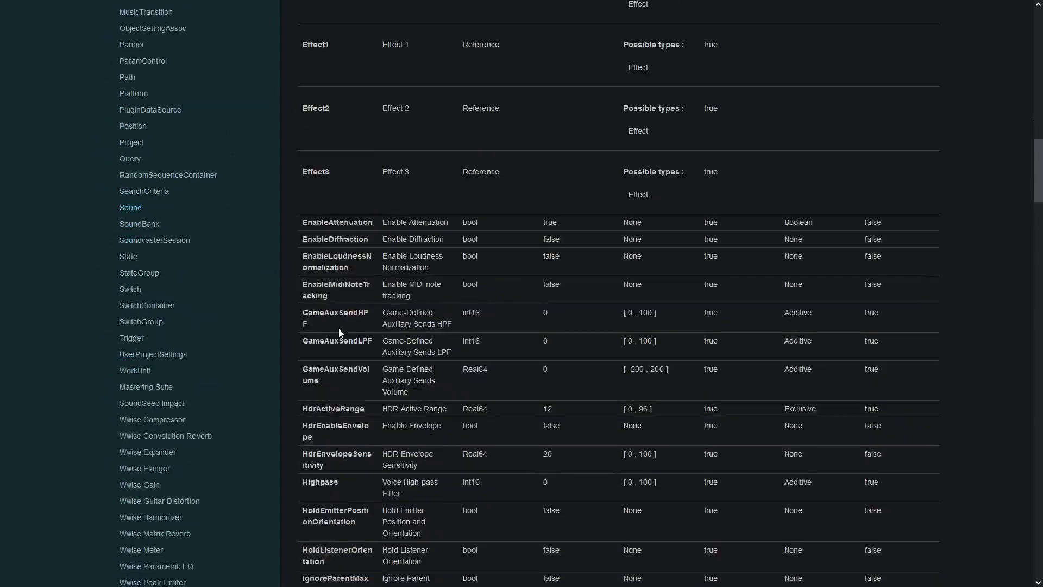
scroll(338, 328, down, 10)
scroll(338, 328, up, 3)
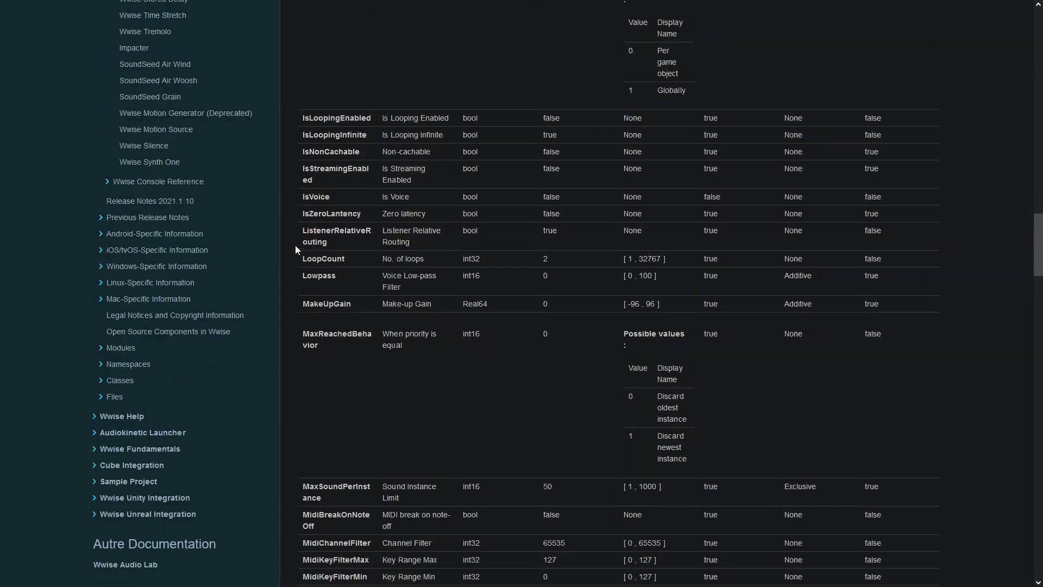
double_click(318, 199)
click(327, 226)
scroll(343, 219, up, 20)
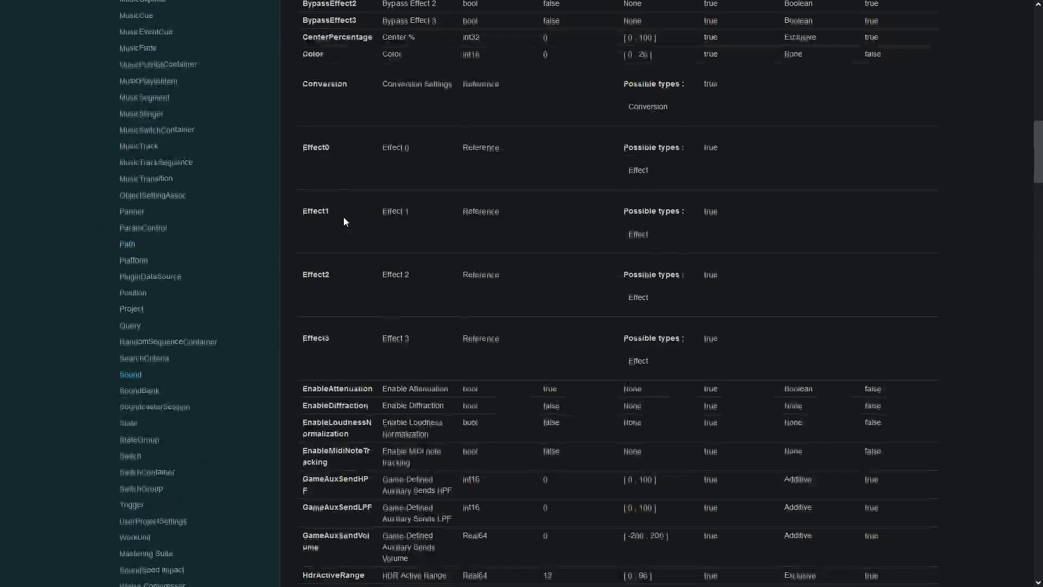
scroll(346, 220, up, 5)
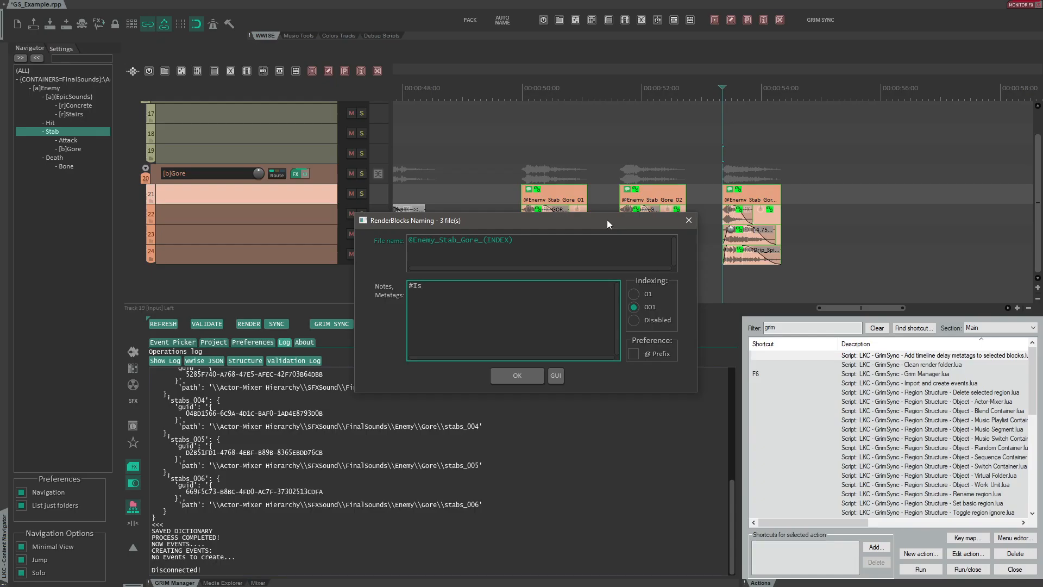
- Tag the three Gore render blocks with the metatag #IsVoice=true, confirm, and close the import console window
text(Voice=true)
key(Return)
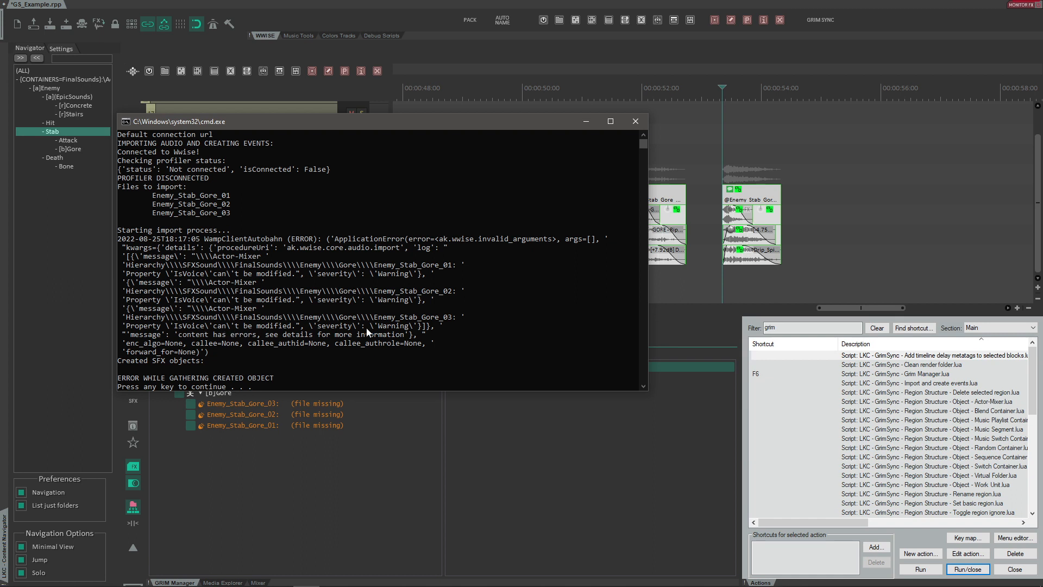
click(253, 332)
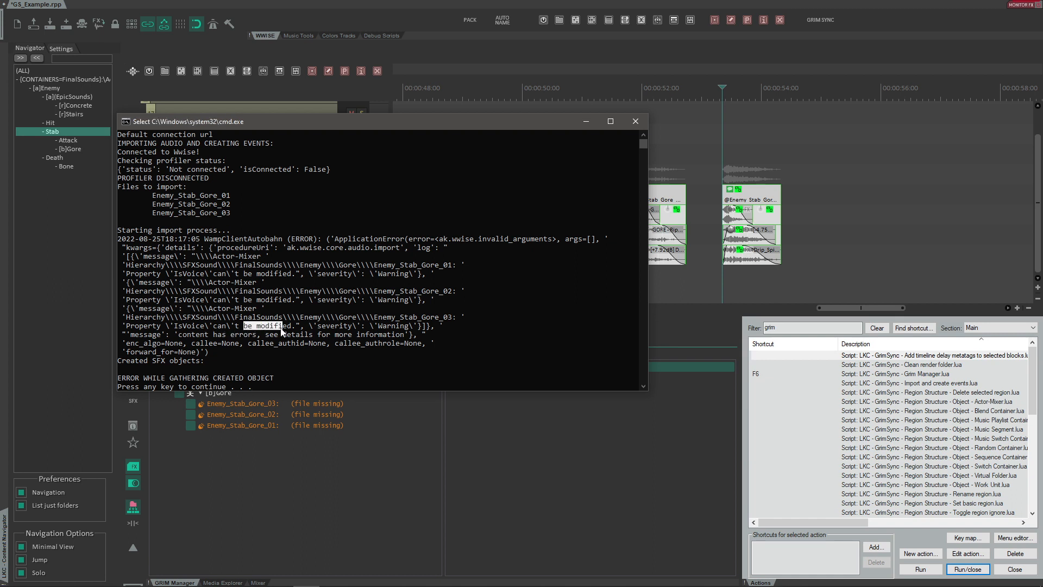
click(635, 122)
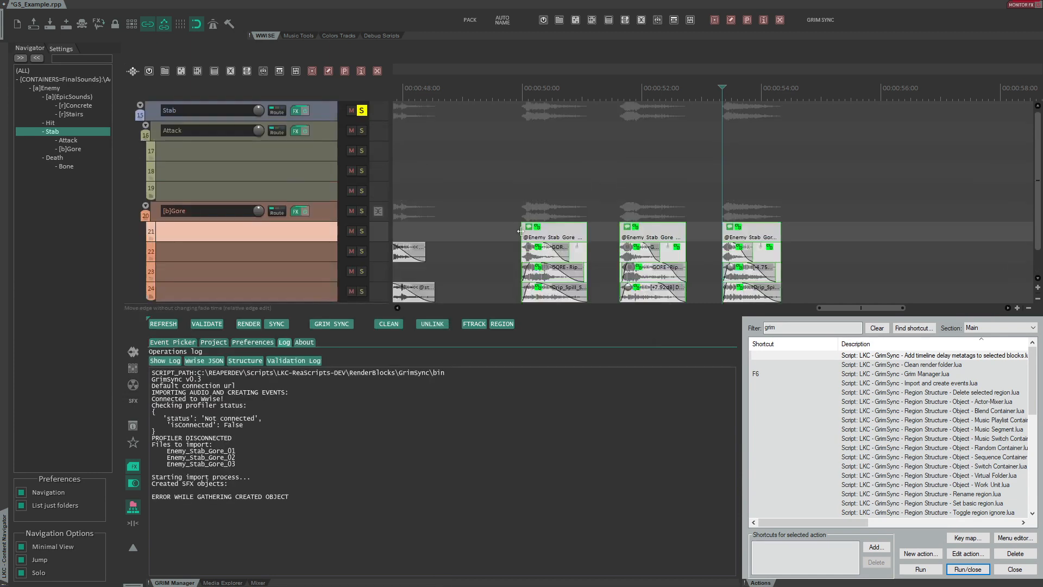
- Set the project's SFX import language to English(US) and the import operation to createNew, then save the settings to the project
click(498, 217)
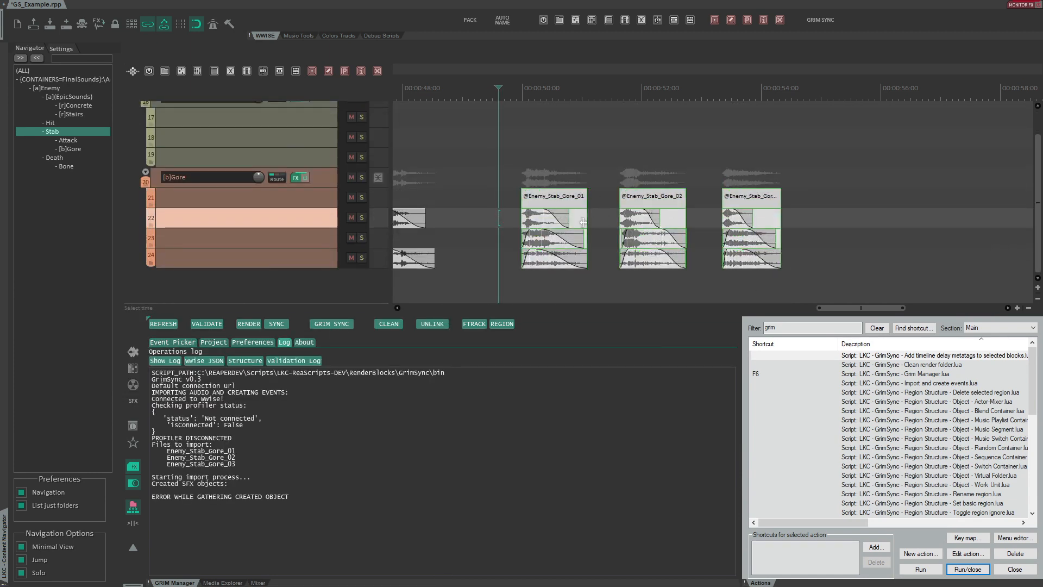
click(209, 344)
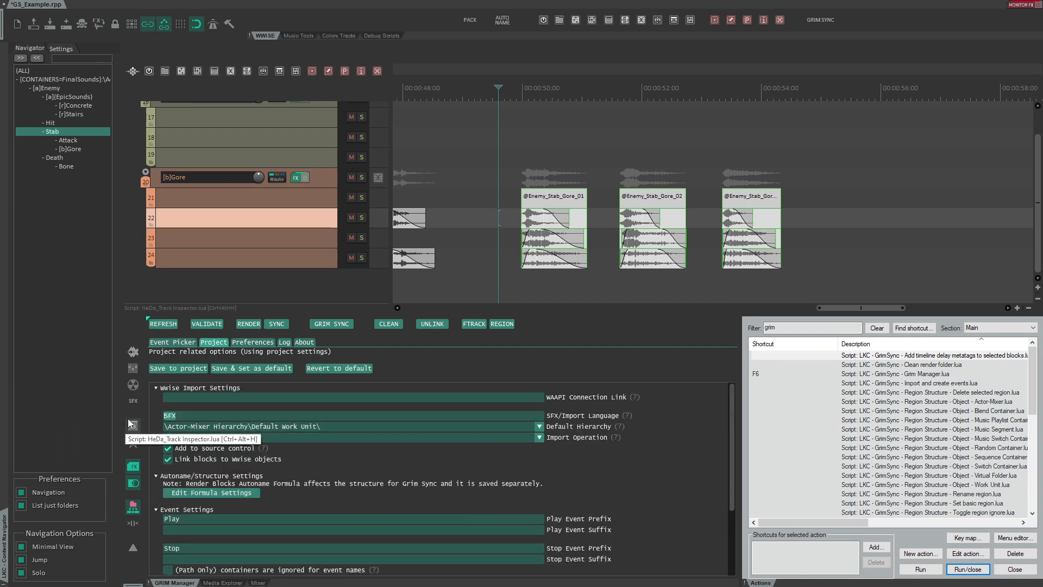
text(English(US))
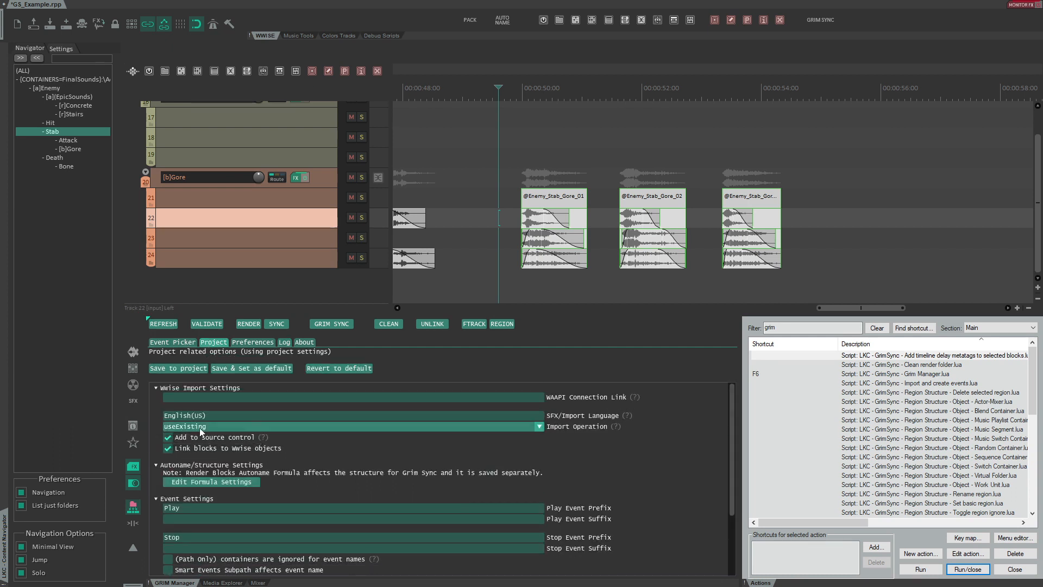
click(200, 428)
click(192, 438)
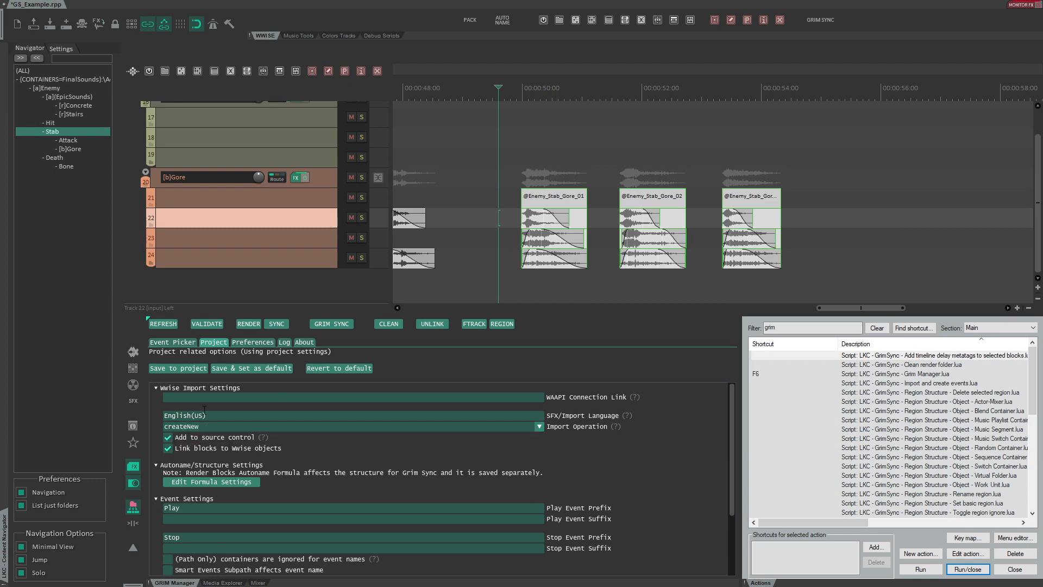
click(152, 369)
click(548, 351)
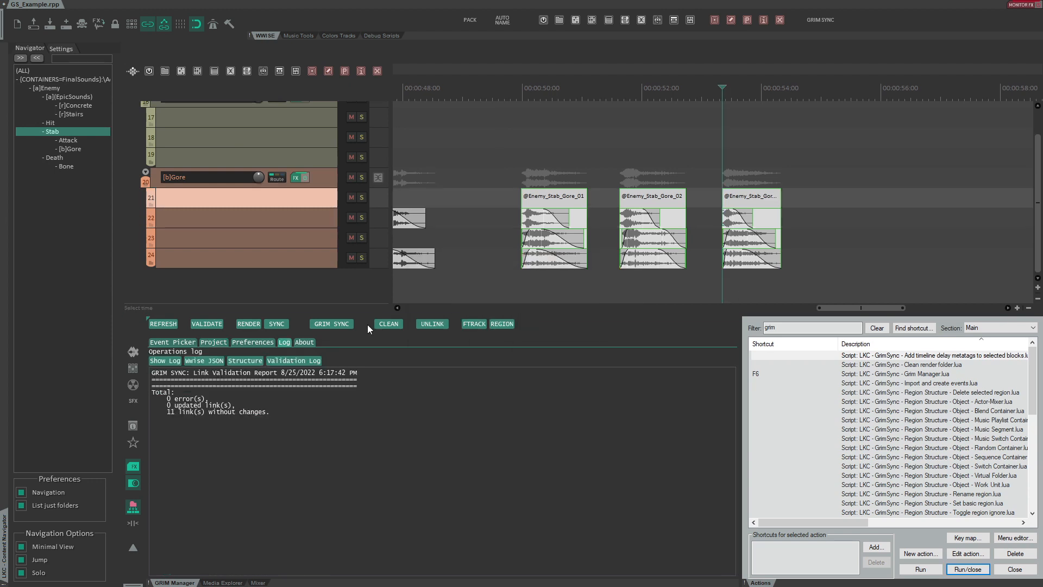
- Run GrimSync to Wwise and select the Enemy_Stab_Gore_02 sound under Enemy_01 in the Project Explorer
click(336, 323)
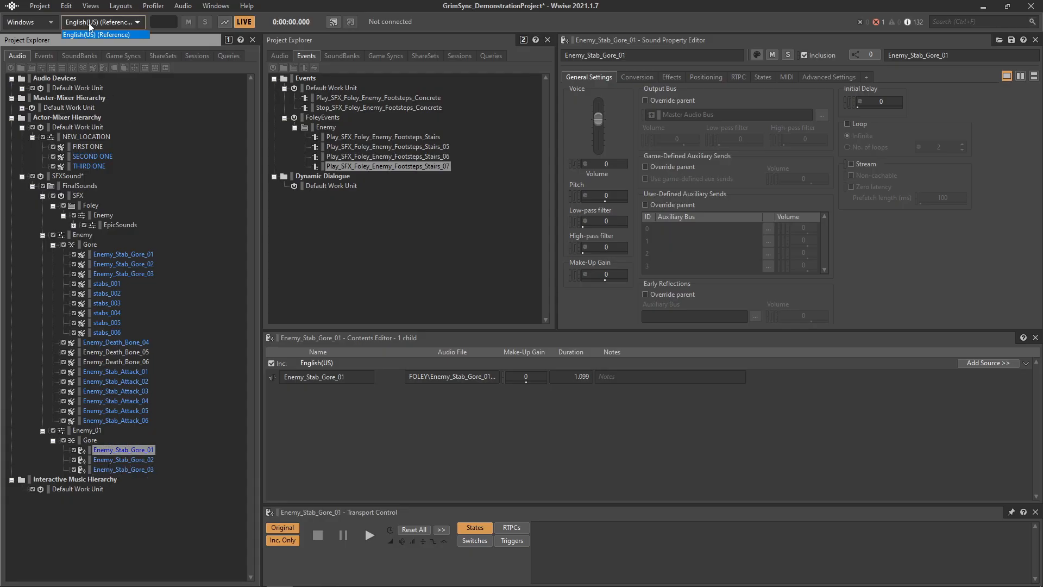
click(102, 461)
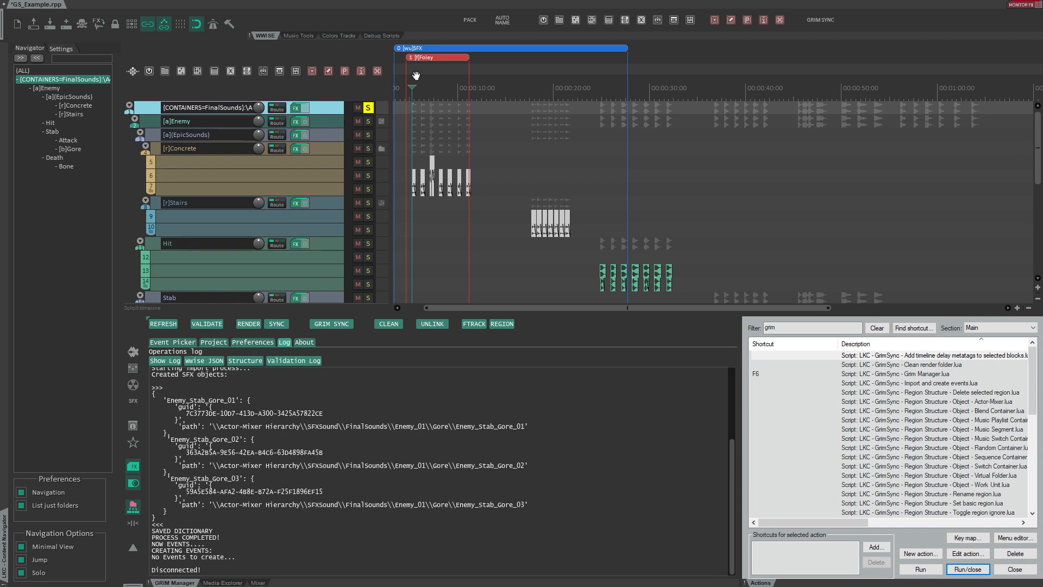
- Set the Originals subpath type to Smart with Work Unit and Virtual Folder enabled, and save it to the project
drag(416, 76, 495, 74)
scroll(313, 147, down, 3)
click(313, 148)
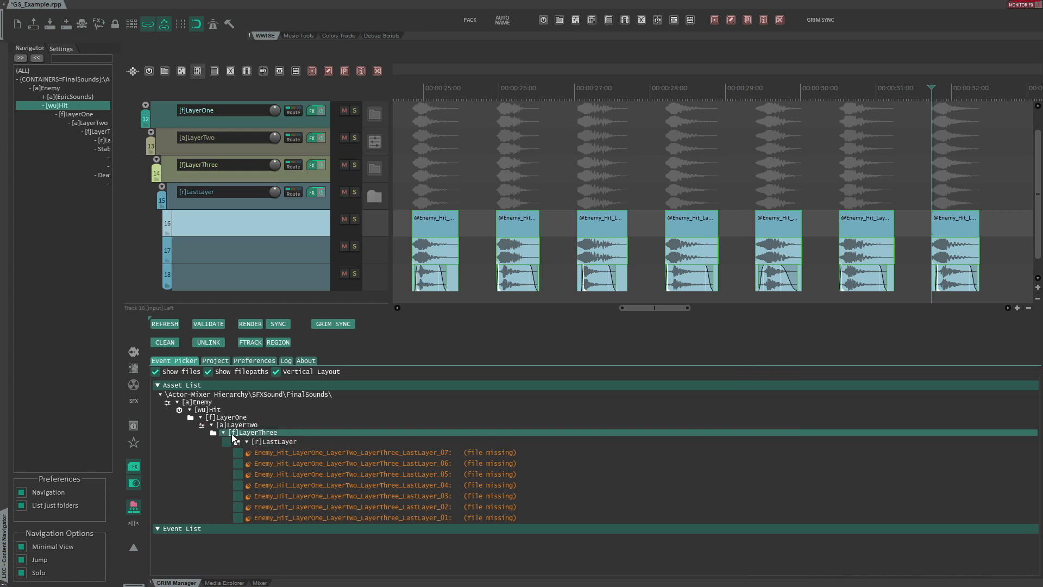
click(216, 360)
scroll(272, 489, down, 5)
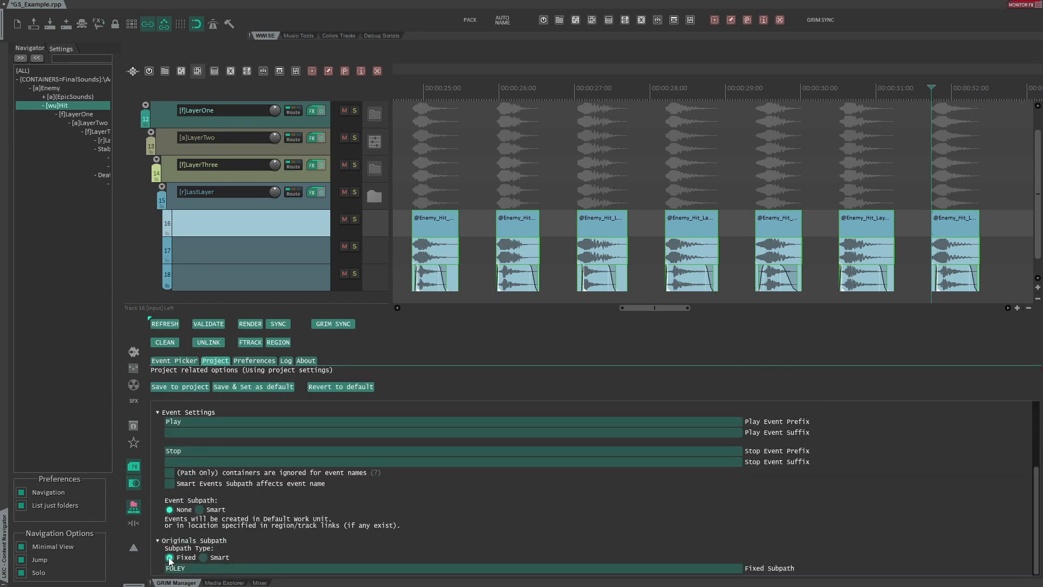
click(204, 557)
scroll(228, 485, down, 3)
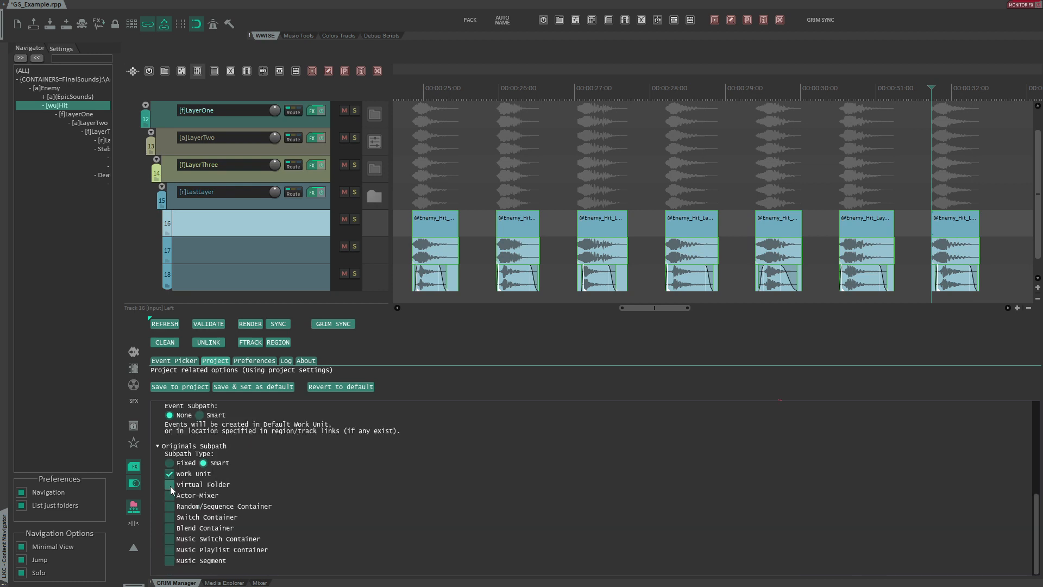
click(166, 389)
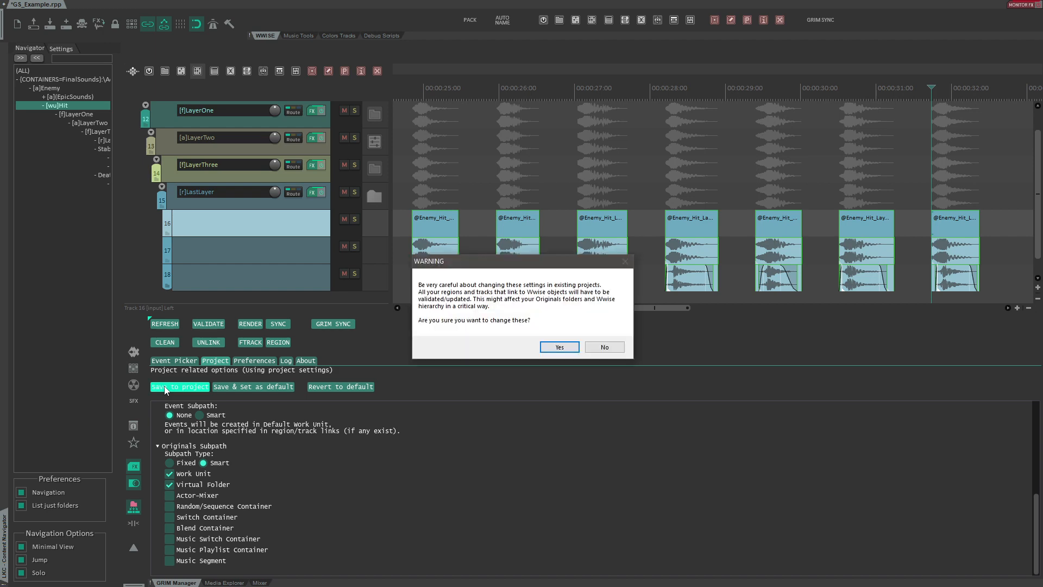
click(552, 348)
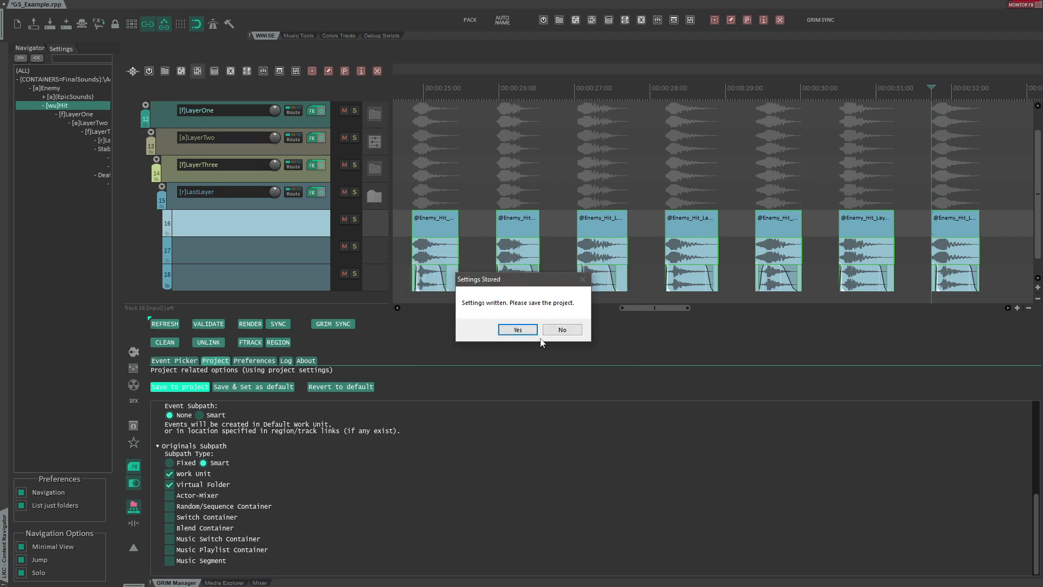
click(519, 334)
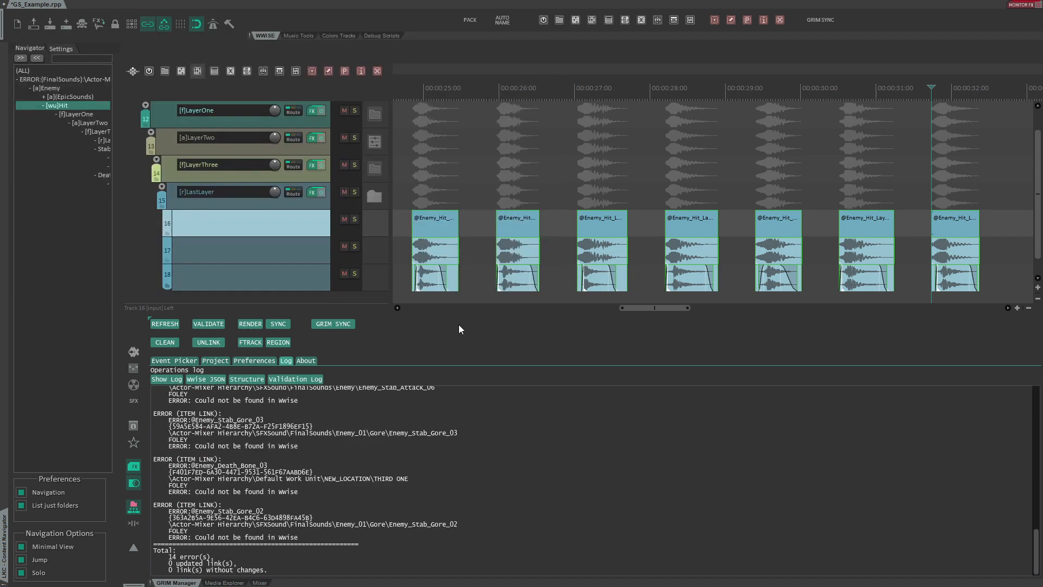
- Sync the Hit layer sounds to Wwise from the GrimSync manager
click(187, 362)
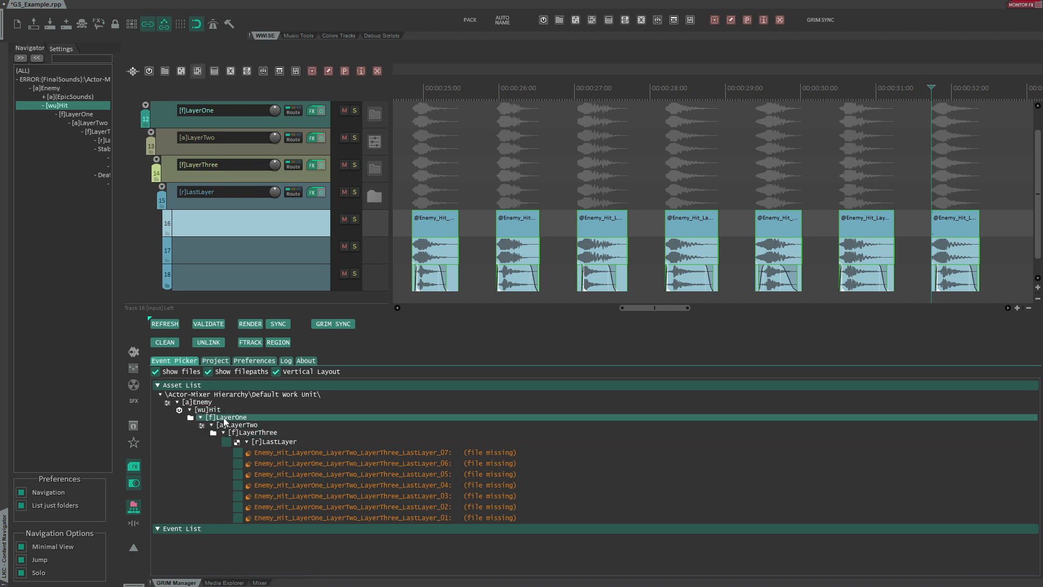
mouse_move(278, 452)
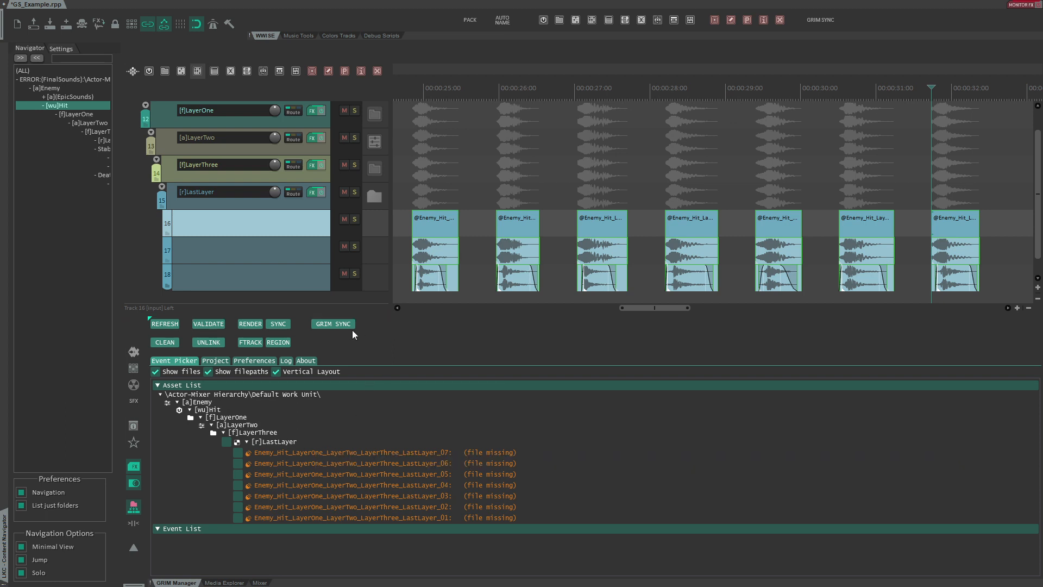
click(279, 324)
- Open the containing folder of a LastLayer sound from Wwise and examine the rendered files in the Originals folder
right_click(153, 196)
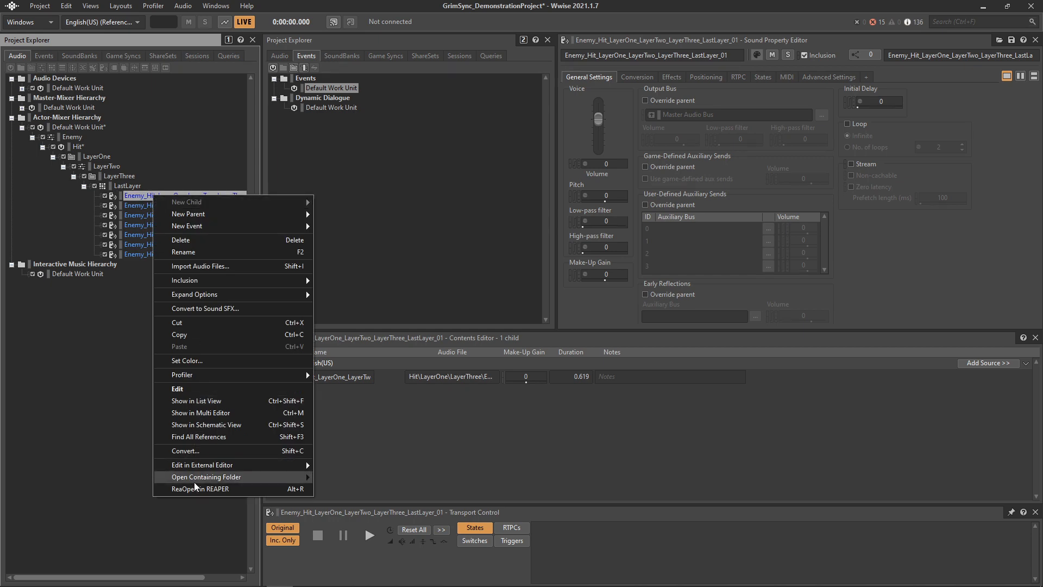
mouse_move(194, 481)
click(344, 487)
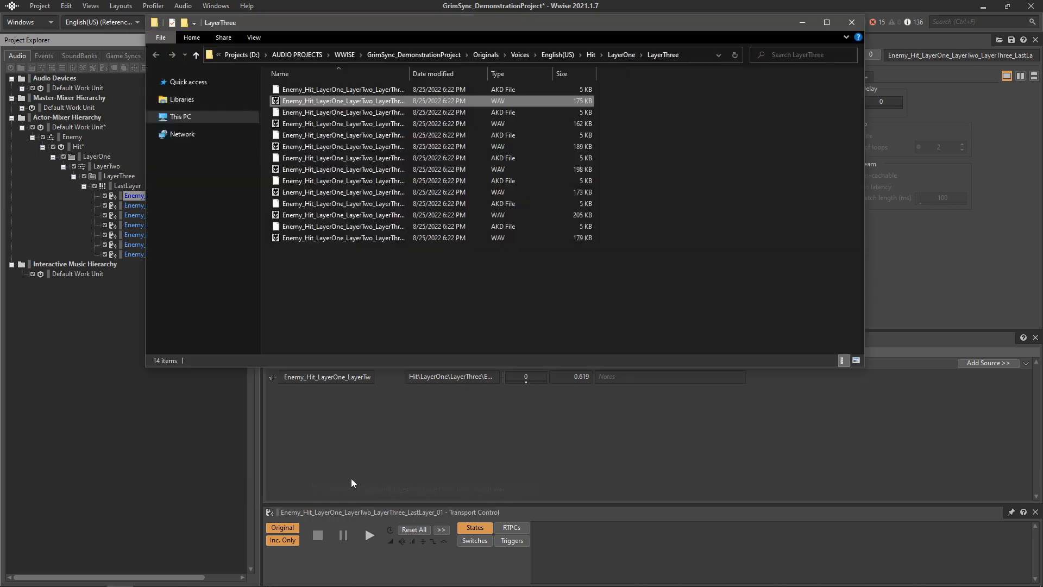
click(591, 54)
double_click(313, 93)
double_click(313, 93)
drag(333, 264, 290, 82)
click(350, 266)
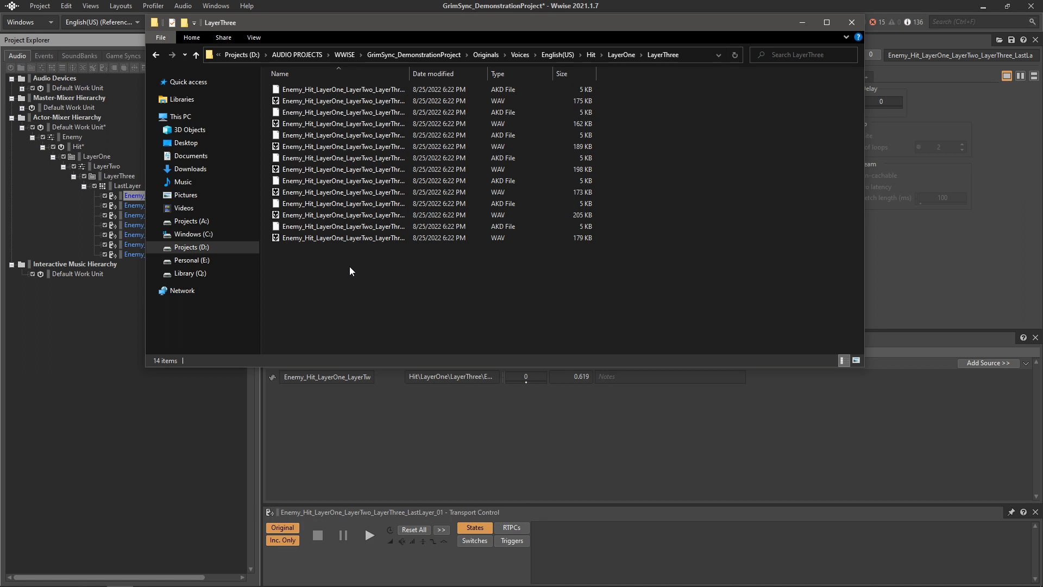
- Return to the timeline, select all the Hit layer items and run GrimSync to Wwise
key(alt+Tab)
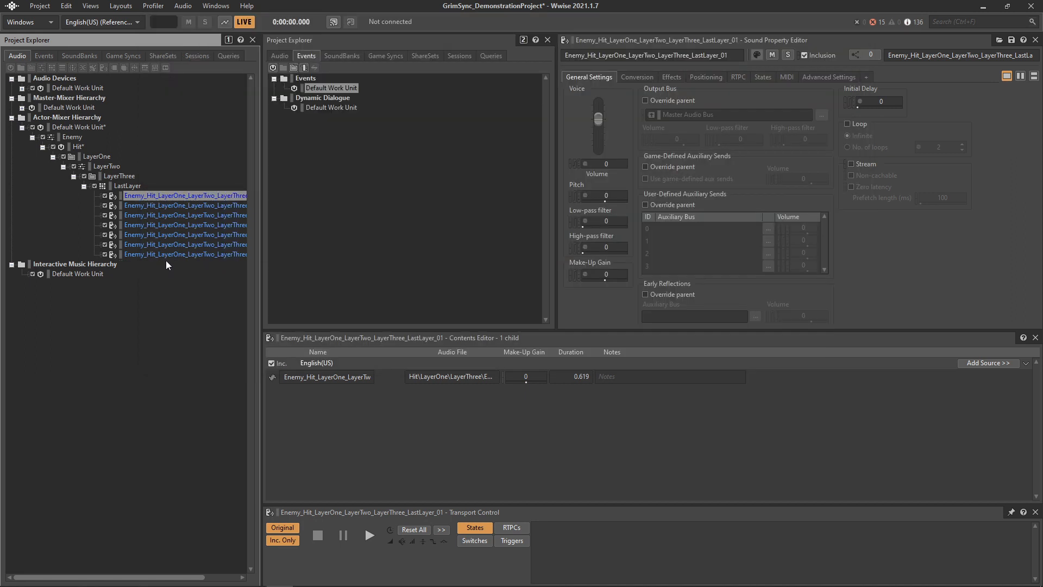
key(alt+Tab)
click(460, 171)
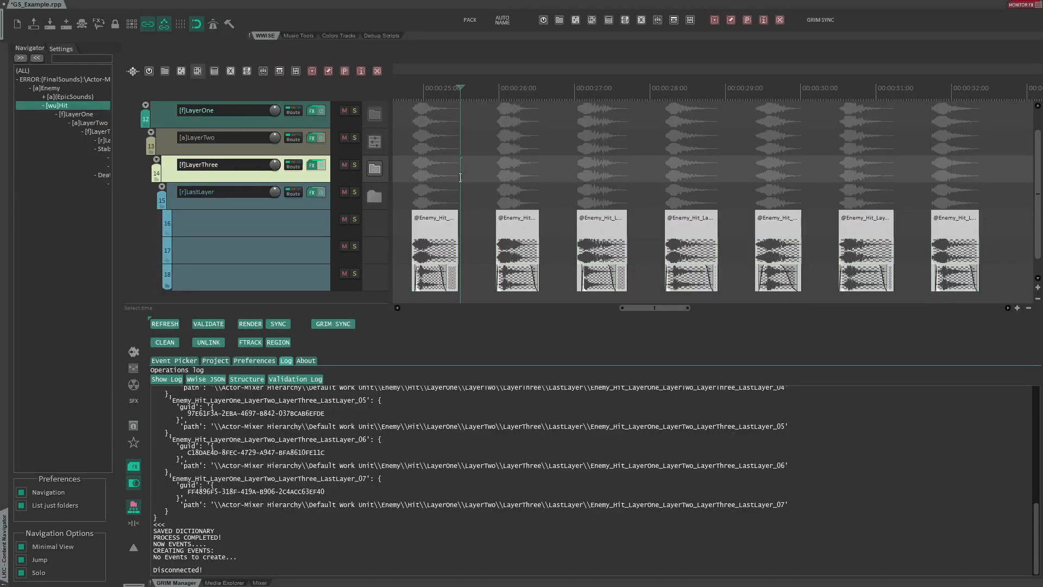
drag(480, 202, 739, 292)
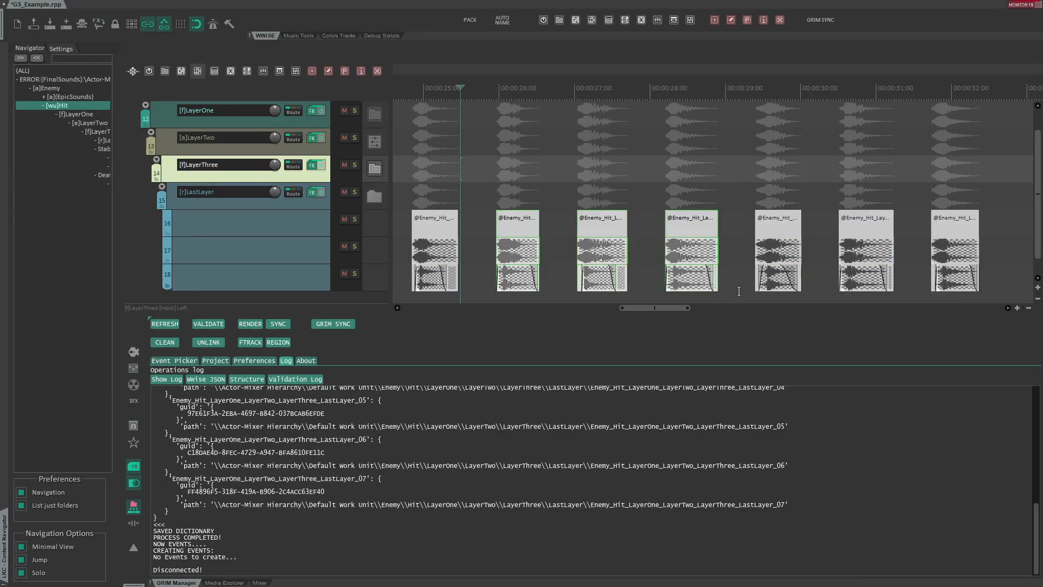
drag(533, 160, 967, 280)
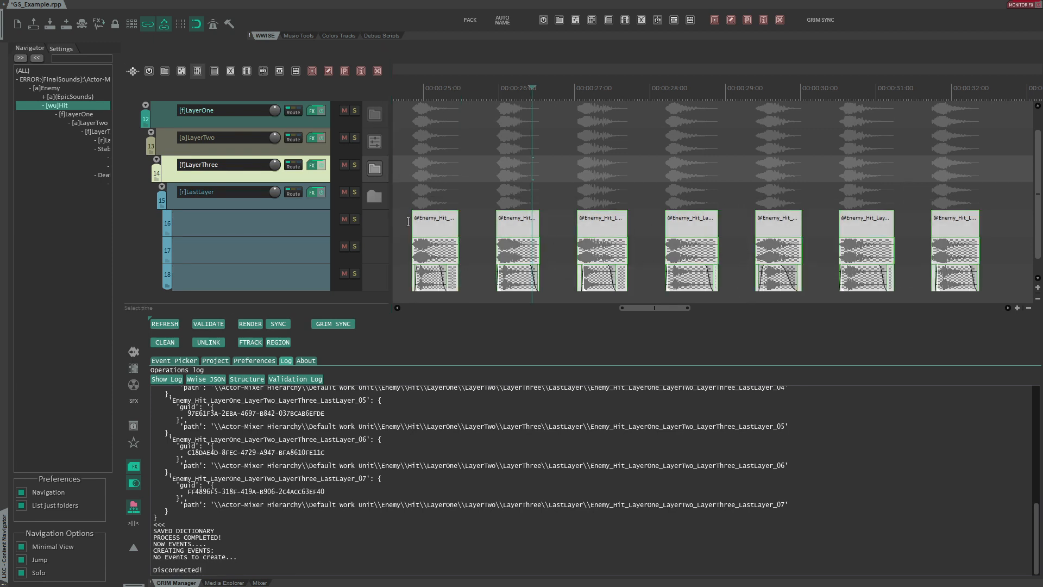
click(333, 324)
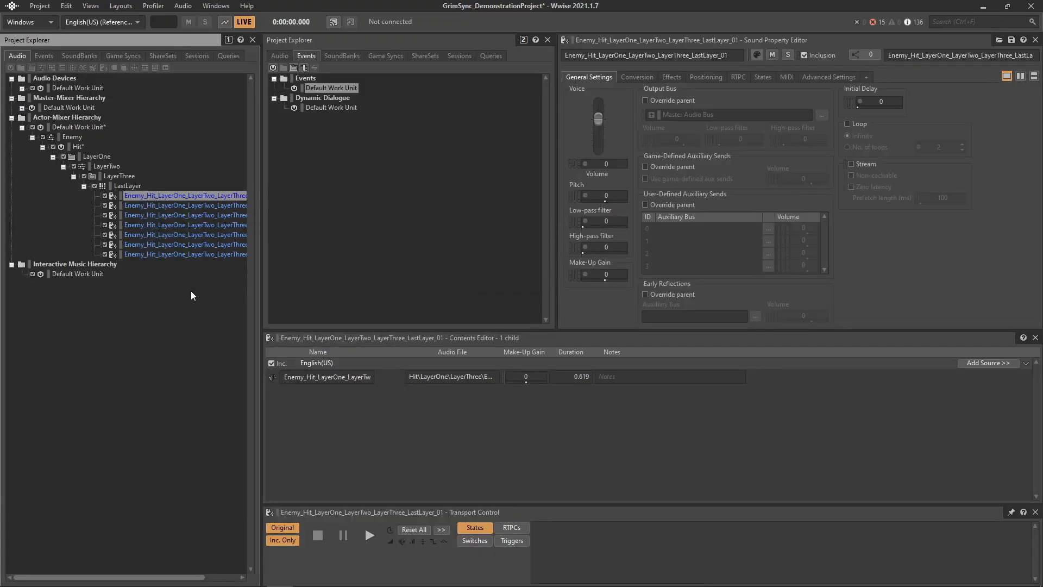
- Set the Event Subpath to Smart with Work Unit and Virtual Folder enabled, and save it to the project
key(alt+Tab)
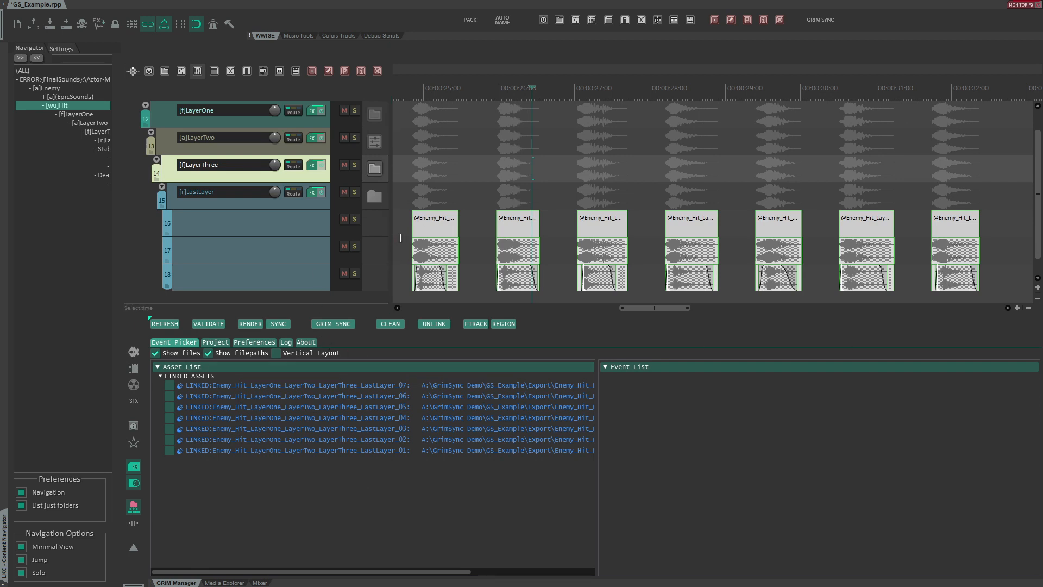
click(213, 341)
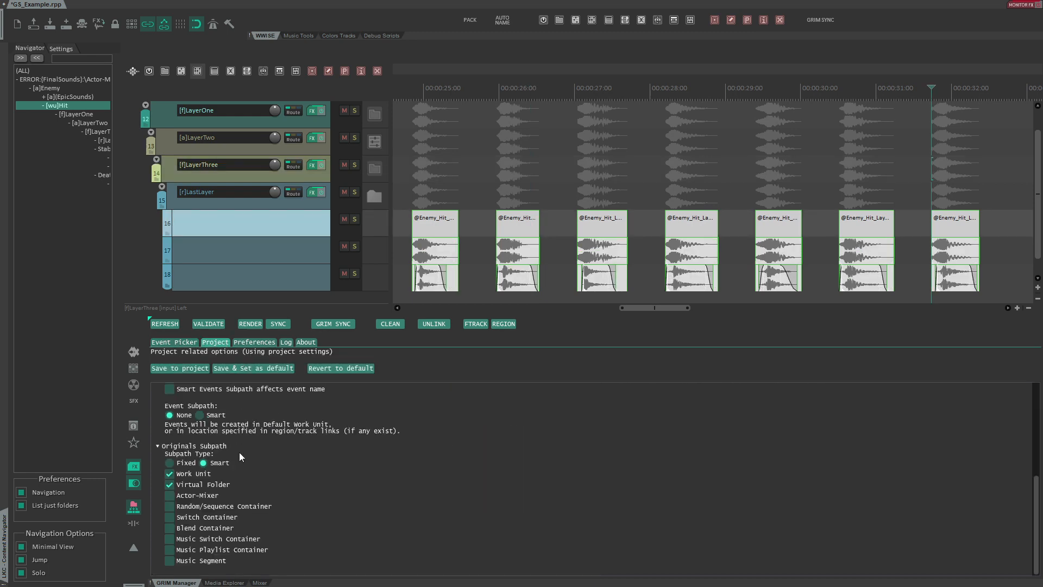
click(200, 415)
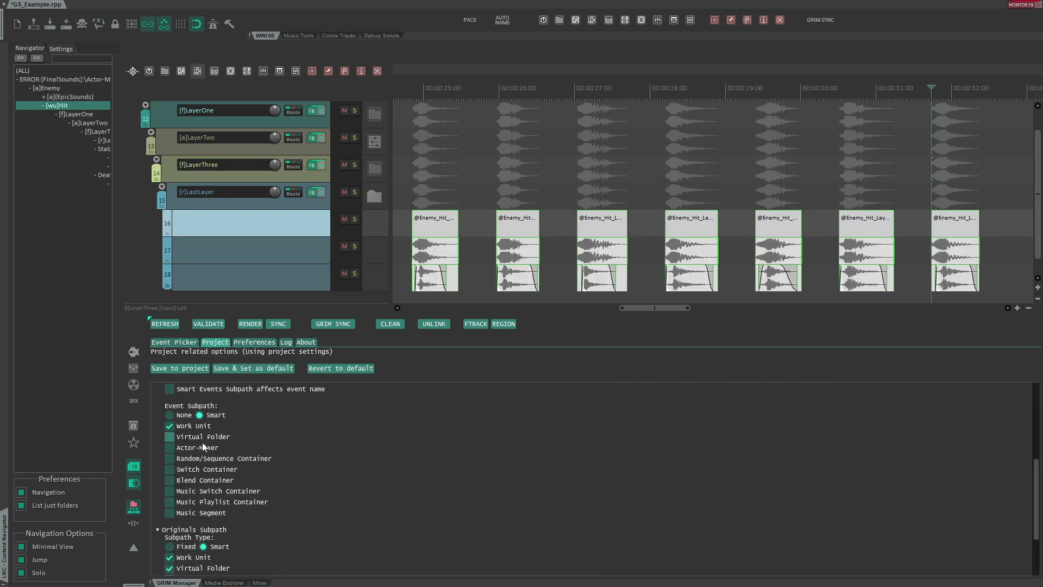
click(169, 437)
click(171, 449)
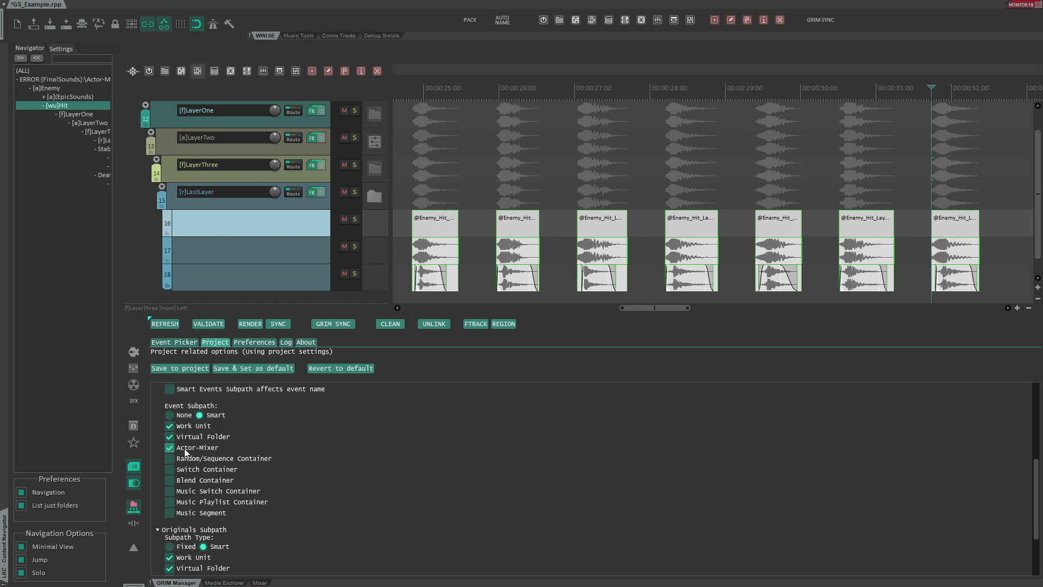
click(180, 369)
- Sync the Hit layer sounds and their play event to Wwise from the GrimSync manager
click(592, 342)
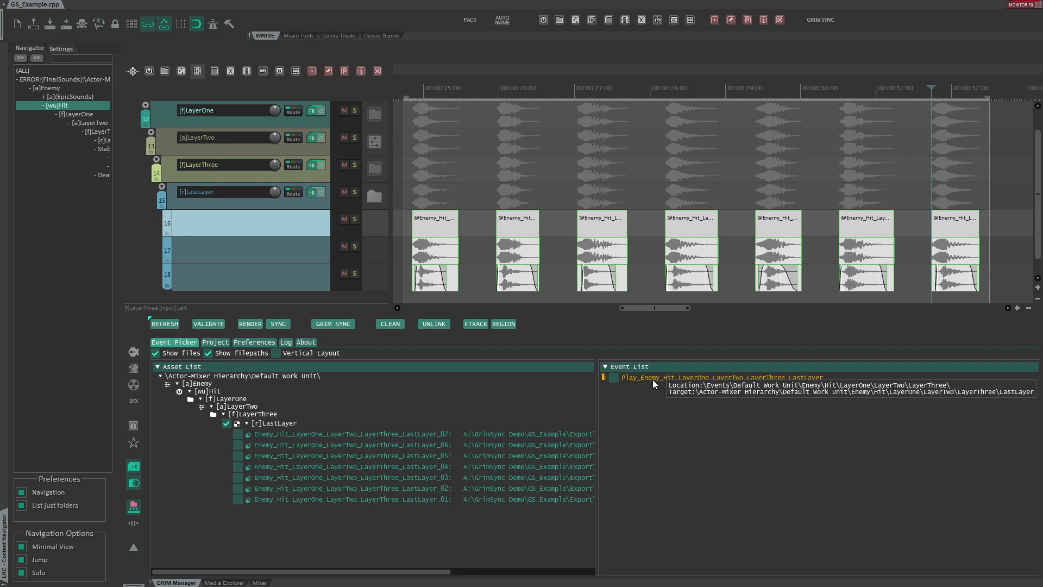
click(196, 384)
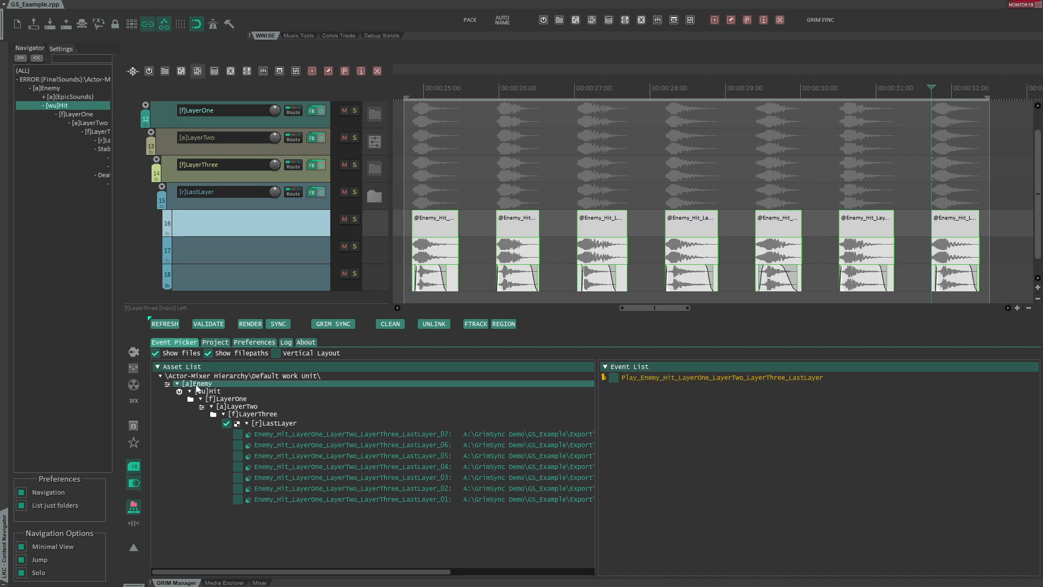
mouse_move(285, 436)
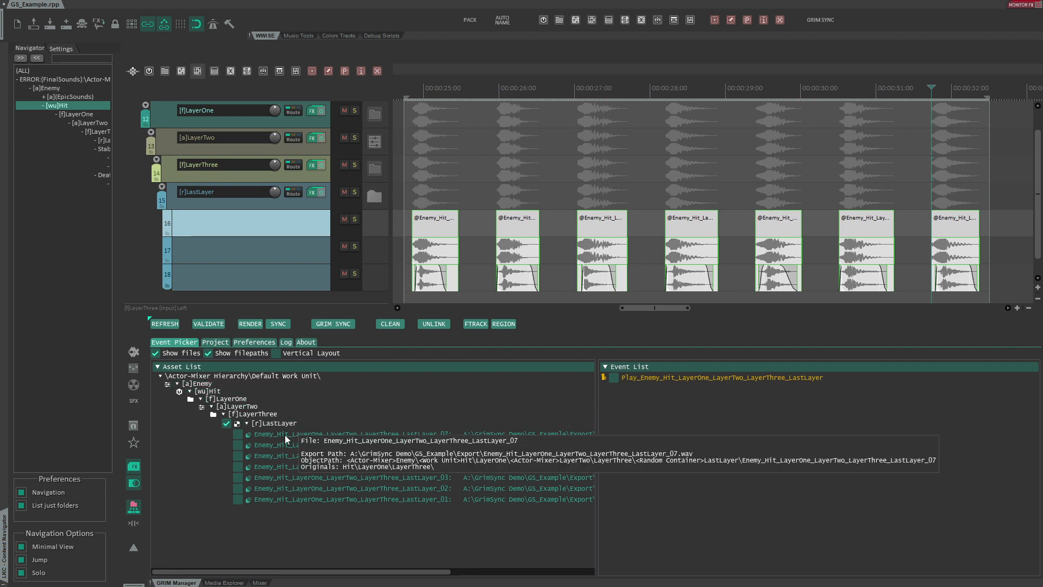
click(341, 324)
- Expand and examine the Hit event folders and the Actor-Mixer hierarchy containers in Wwise
click(305, 108)
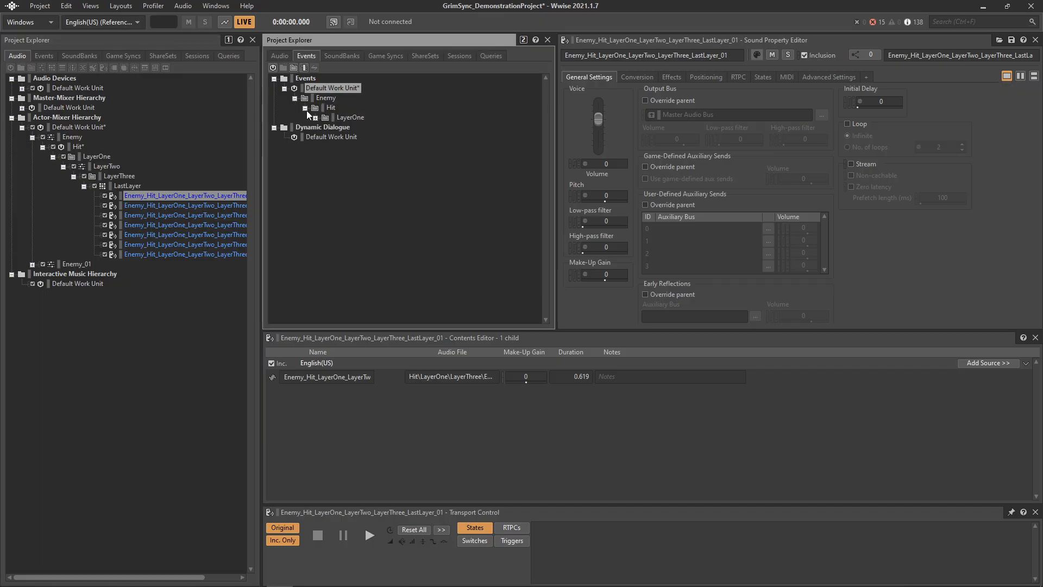
click(315, 117)
click(326, 127)
click(336, 137)
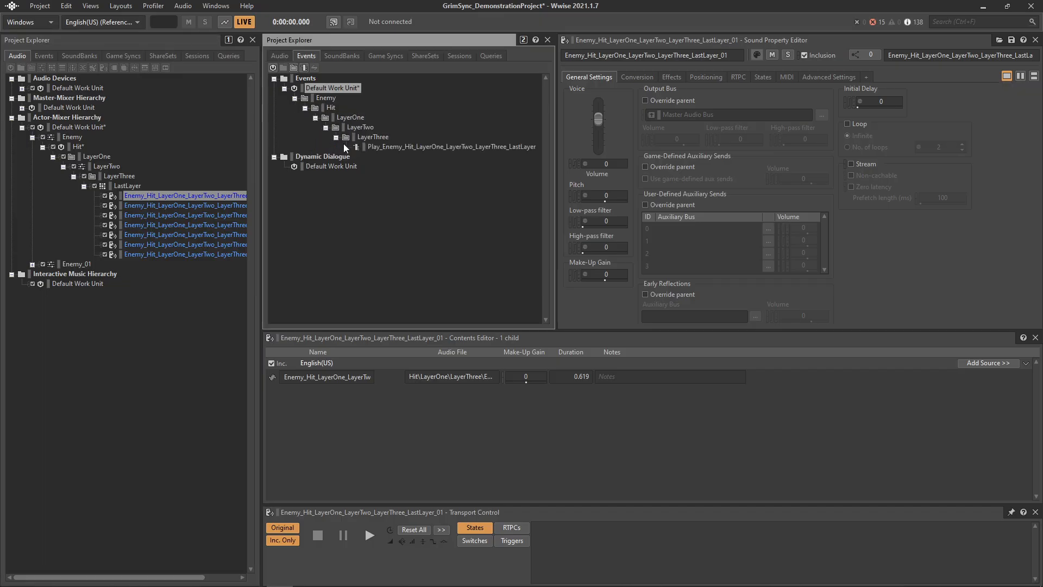
click(332, 101)
click(331, 109)
click(348, 118)
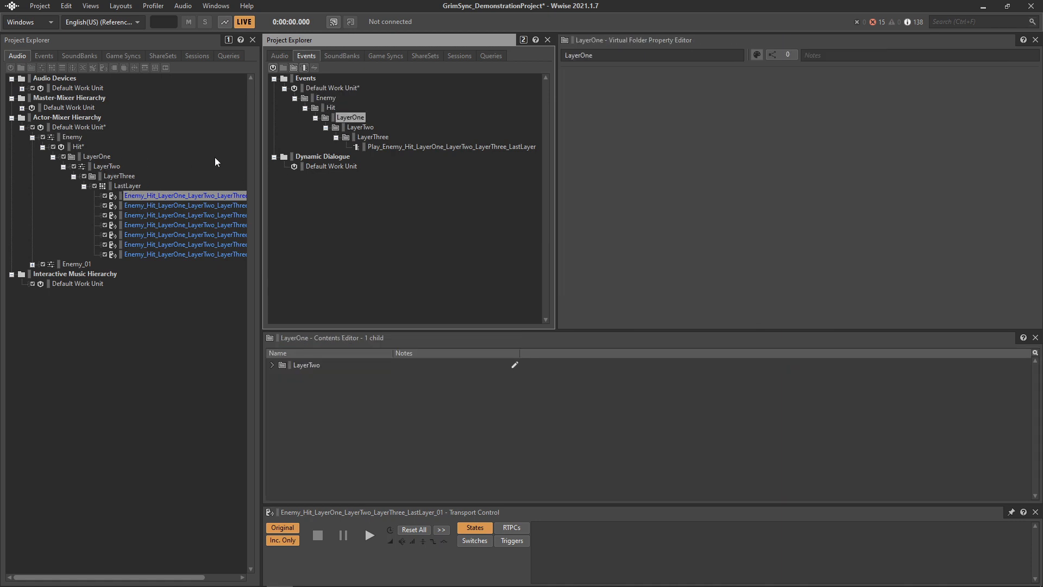
click(133, 186)
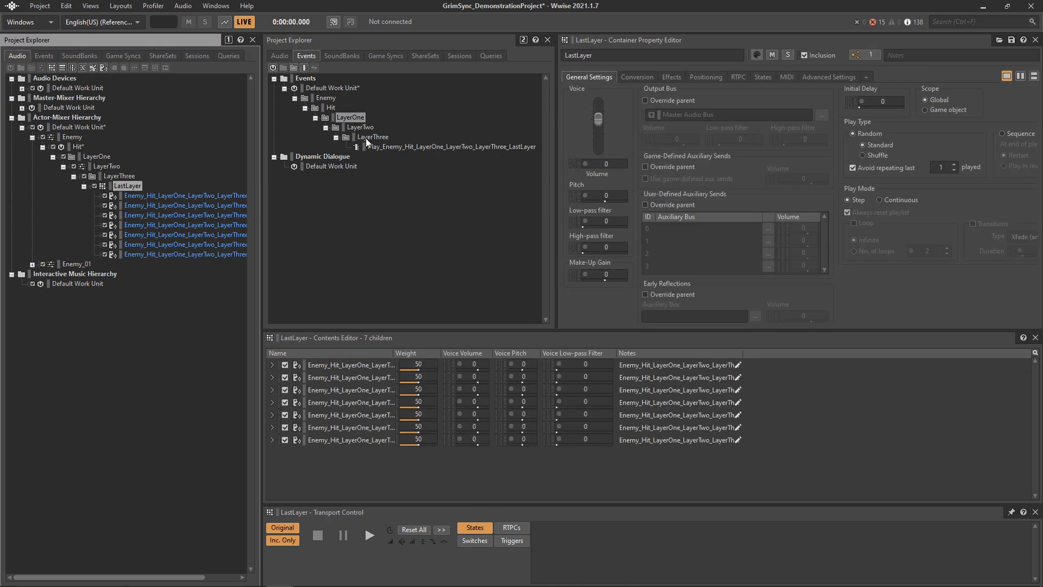
click(105, 169)
click(107, 175)
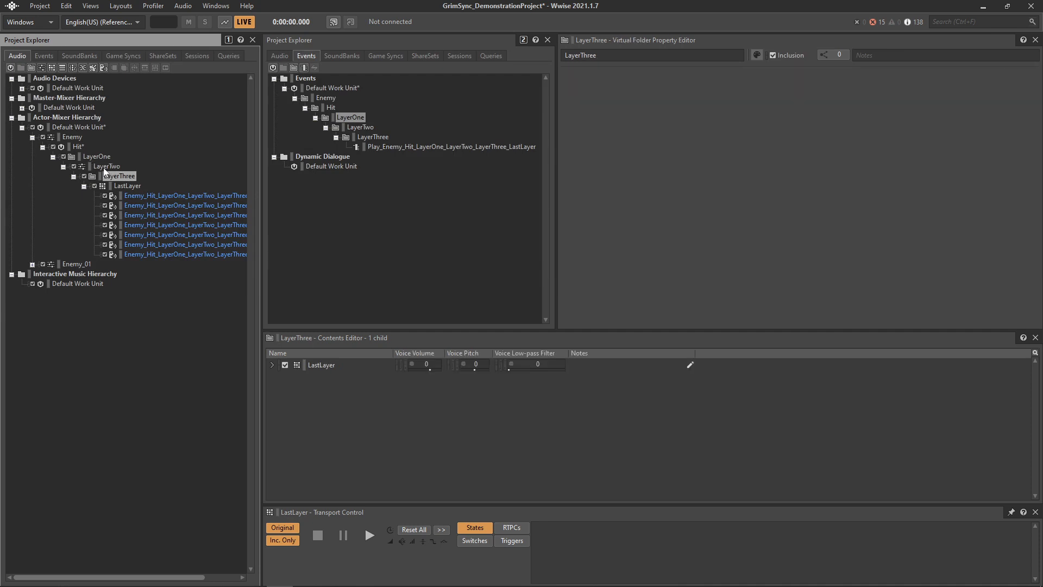
click(100, 166)
click(88, 156)
click(76, 146)
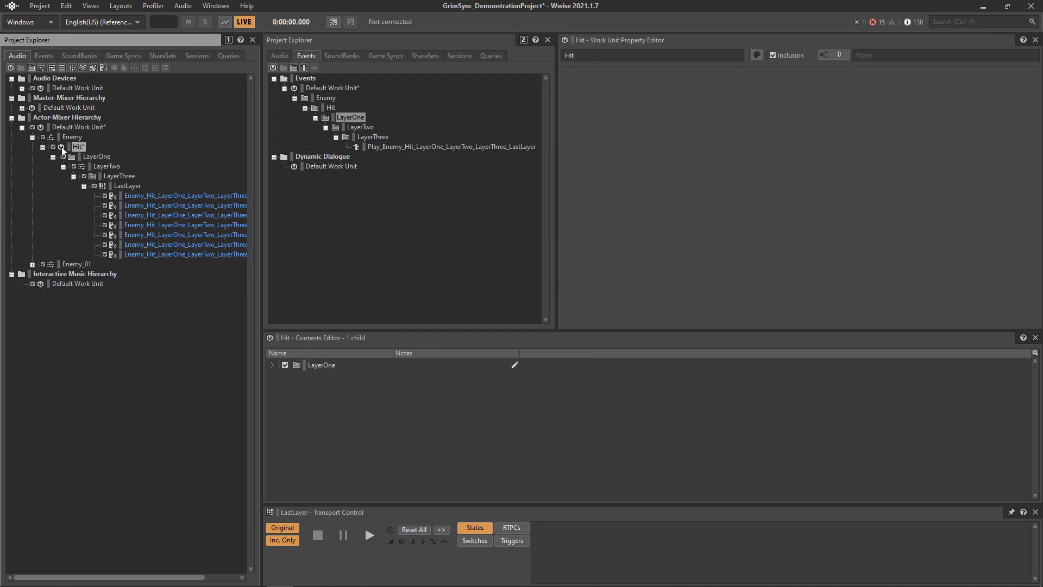
- Open the project settings of the new session and set the SFX/Import Language to SFX
key(alt+Tab)
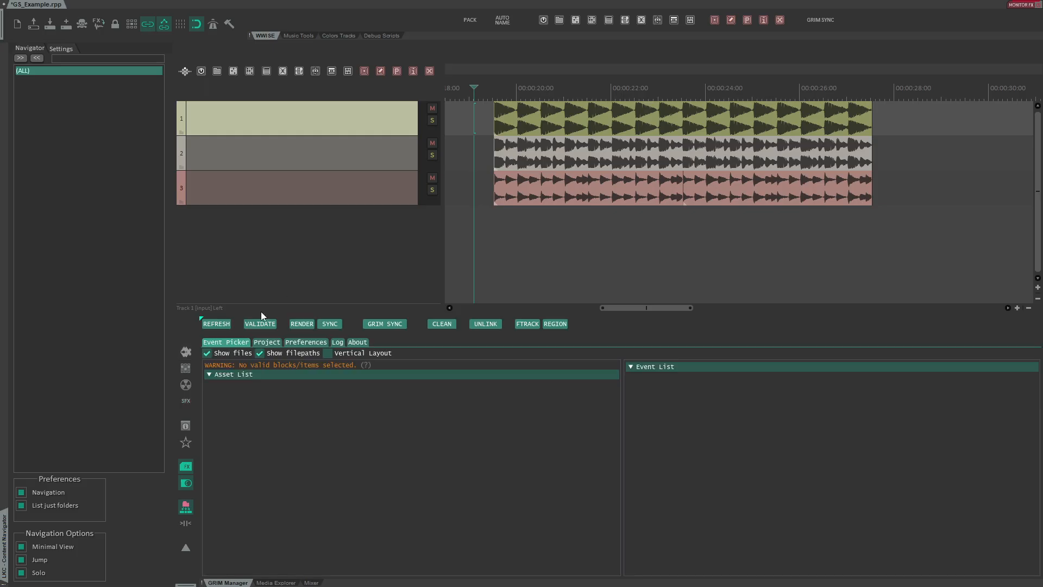
click(270, 344)
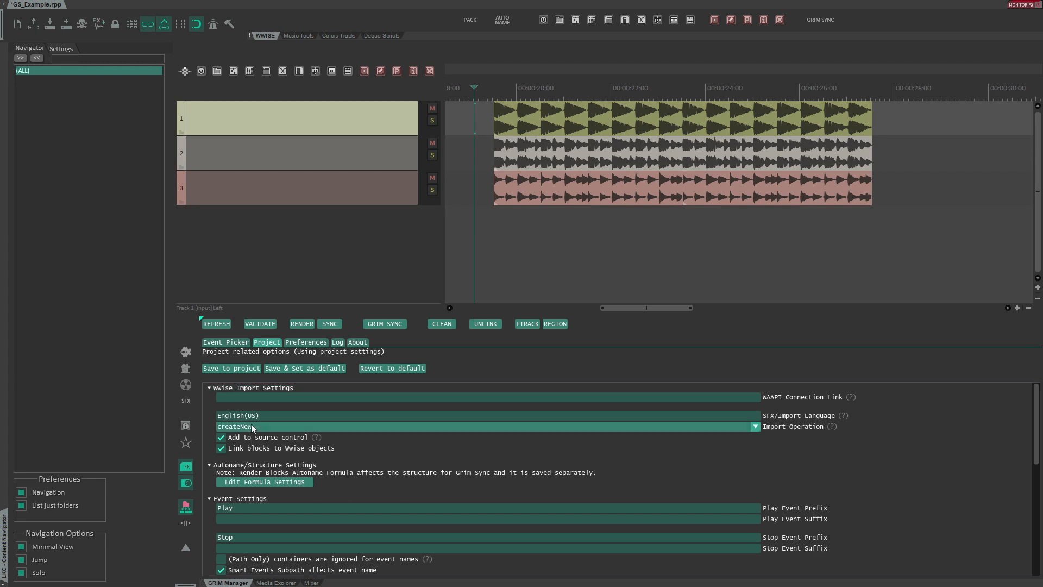
drag(265, 416, 210, 415)
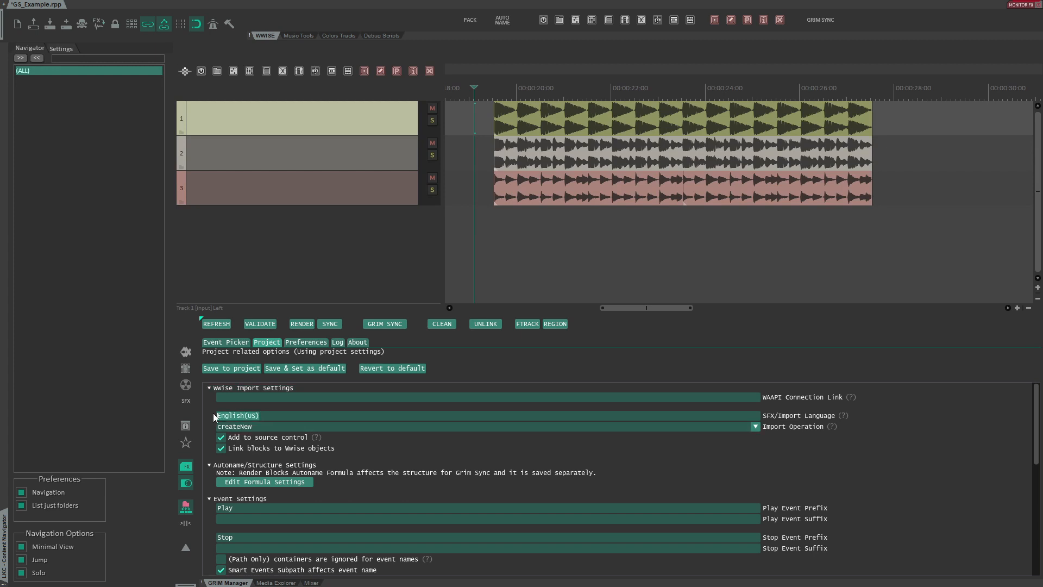
text(SFD)
key(BackSpace)
text(X)
- Set the Default Hierarchy to Interactive Music Hierarchy\Default Work Unit\ and save it to the project, confirming the warning
click(242, 427)
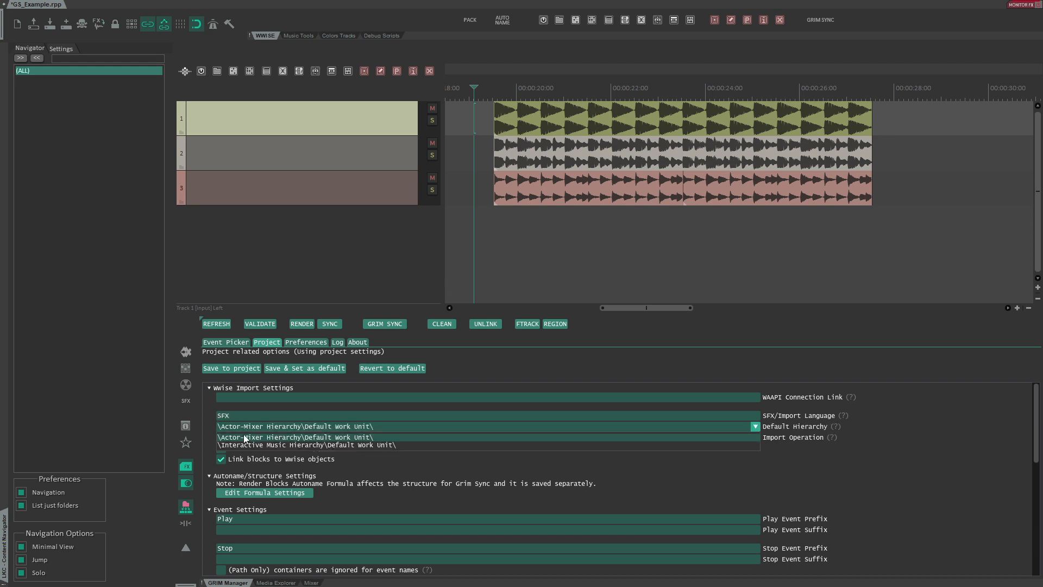
click(247, 445)
click(229, 367)
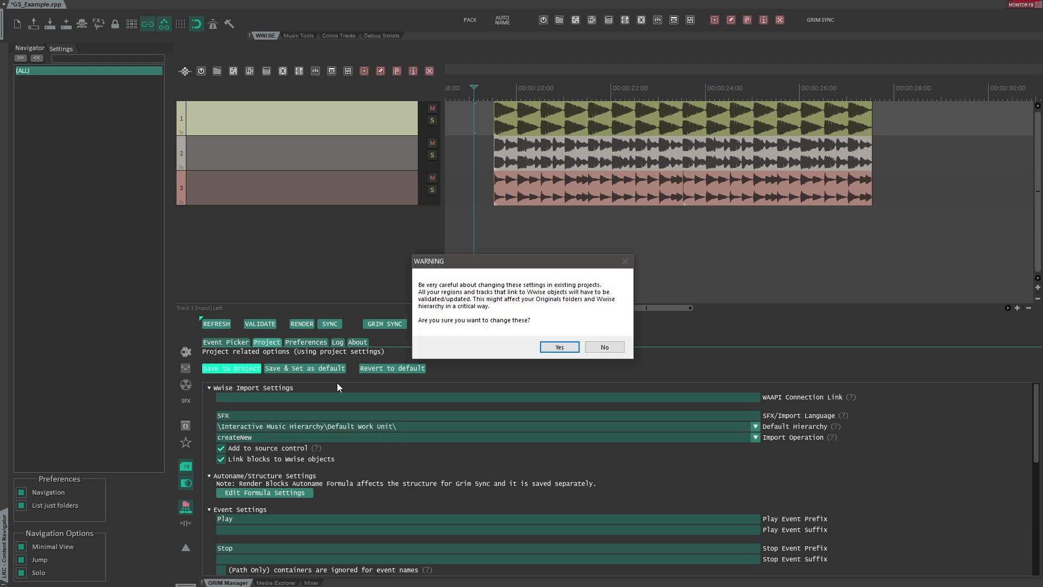
click(546, 348)
click(562, 330)
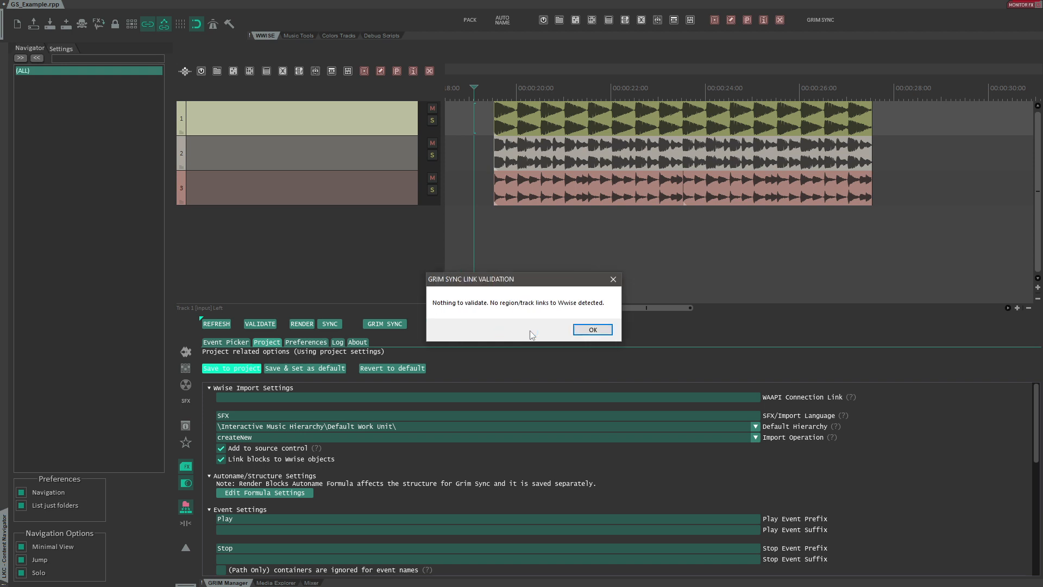
click(594, 329)
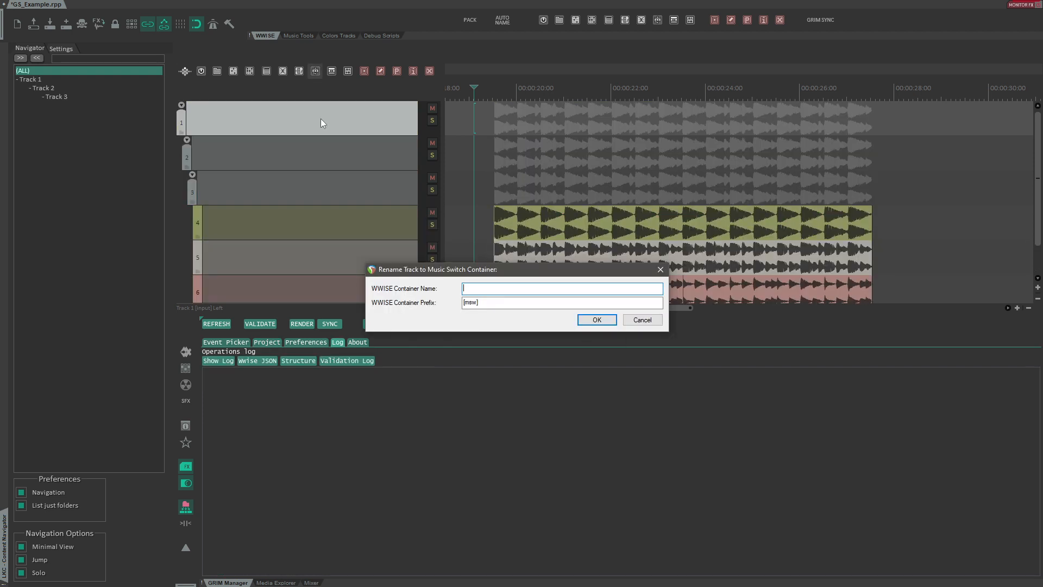
- Name the three parent tracks as Music Switch Container MusicSwitch, Music Playlist Container MyPlaylist and Music Segment MySegment
text(MusicSwitch)
key(Return)
text(MyPlay)
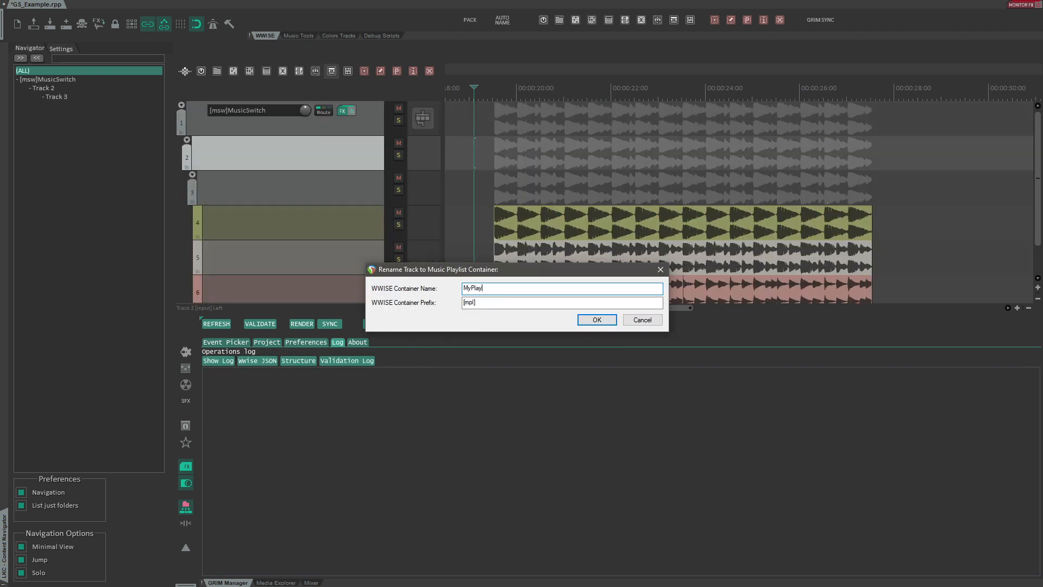
text(list)
key(Return)
text(MySe)
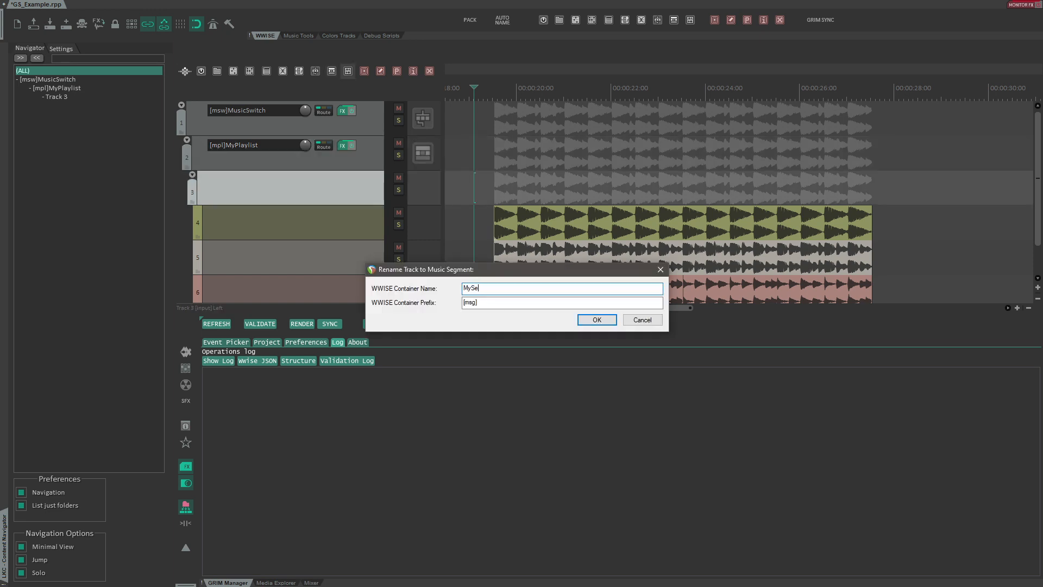
text(gment)
key(Return)
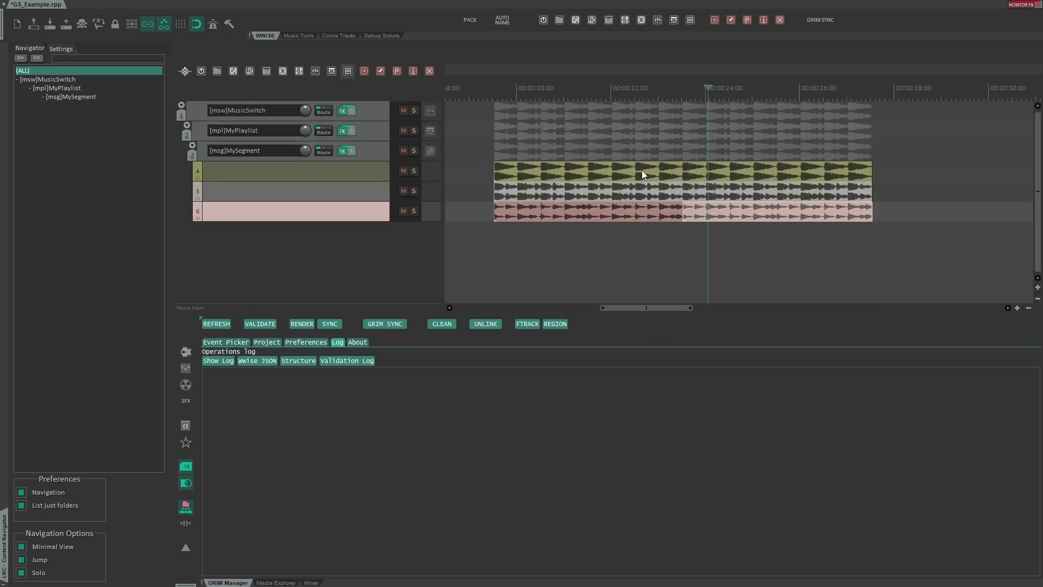
- Select the four loop items and name them drum loops with RenderBlocks Naming
drag(635, 164, 726, 214)
key(F2)
text(drum )
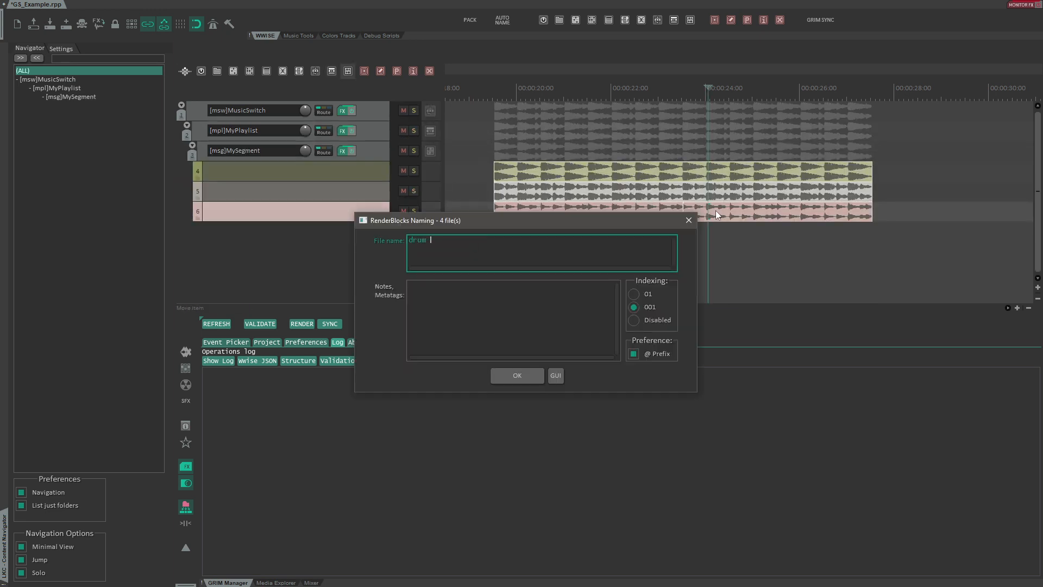
text(loops)
key(Return)
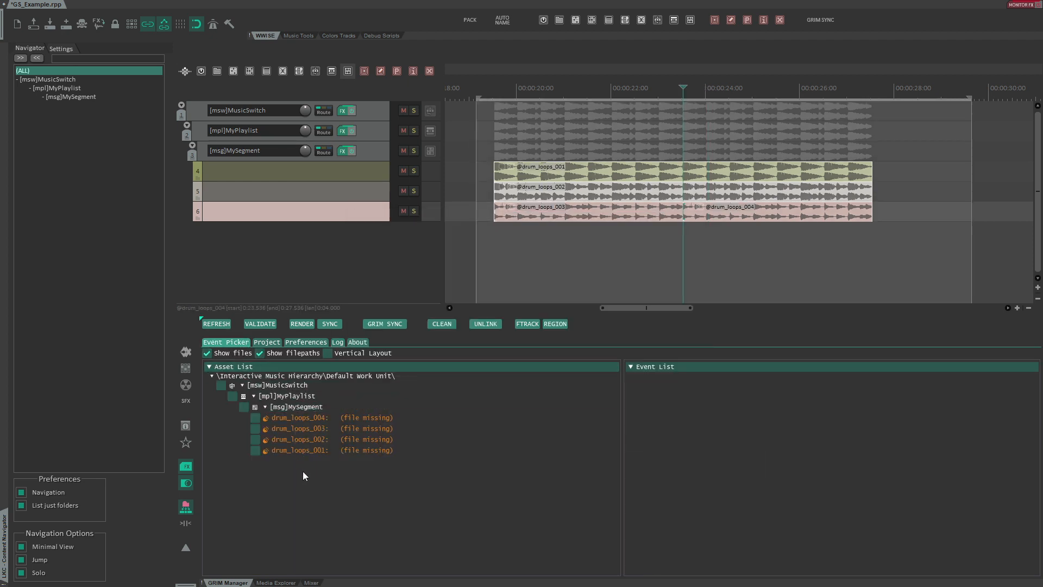
- Sync the drum loops to Wwise with Grim Sync
click(375, 325)
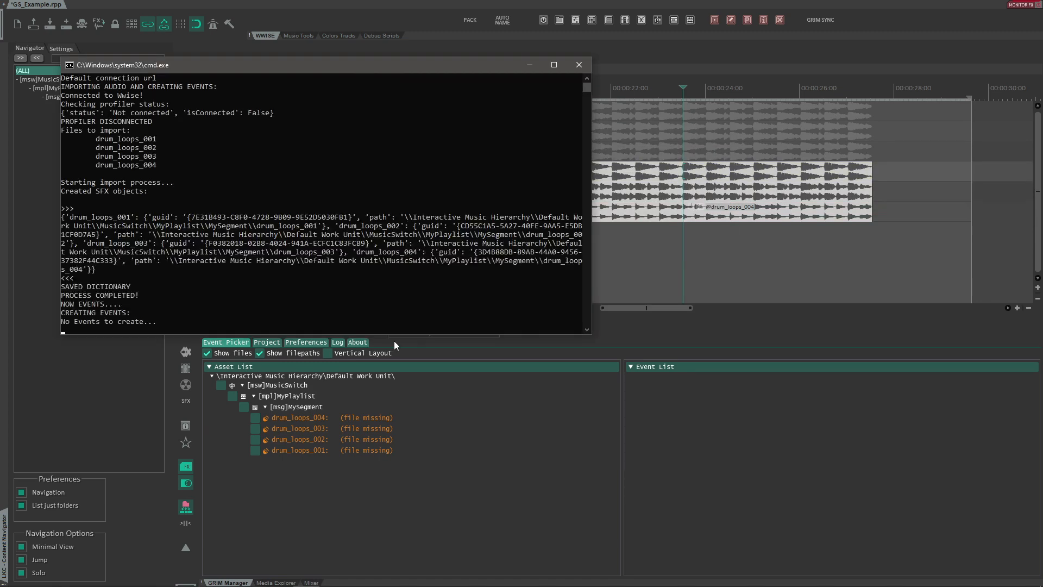
key(alt+Tab)
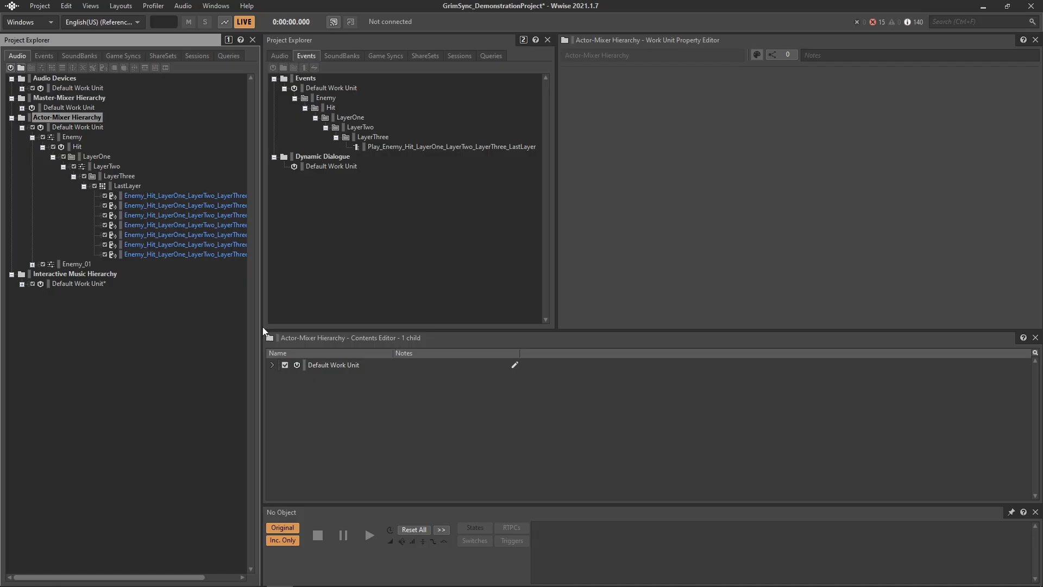
- Expand the Interactive Music Hierarchy, open the MySegment music segment in the Music Editor and play it
click(22, 284)
click(33, 294)
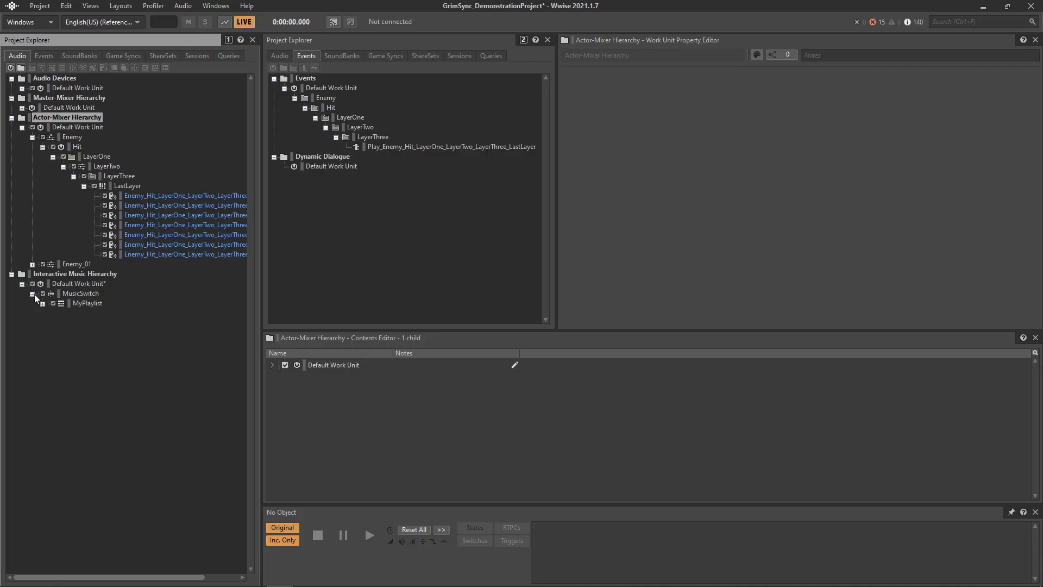
key(F10)
click(42, 304)
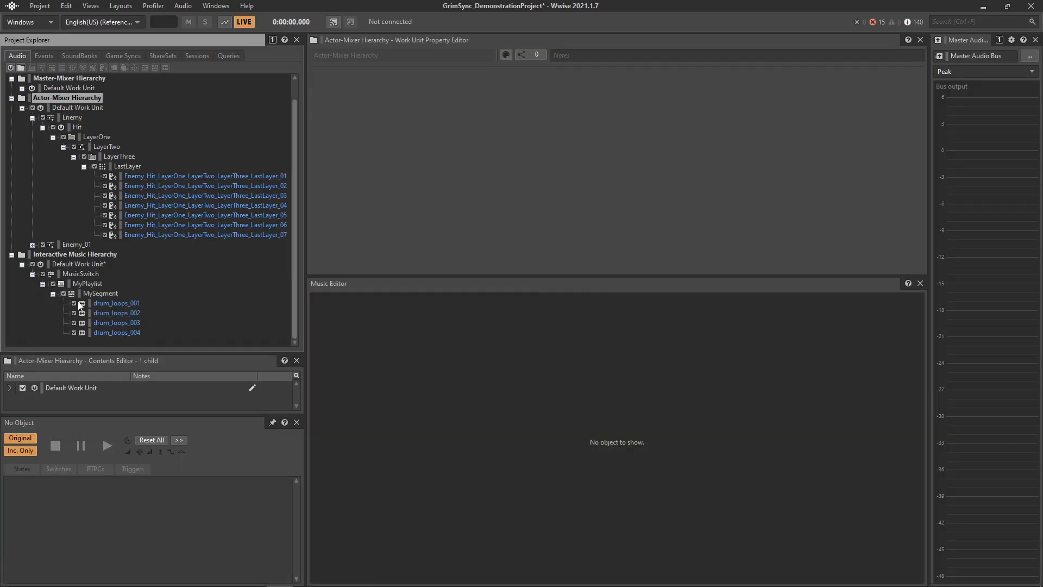
click(99, 294)
key(space)
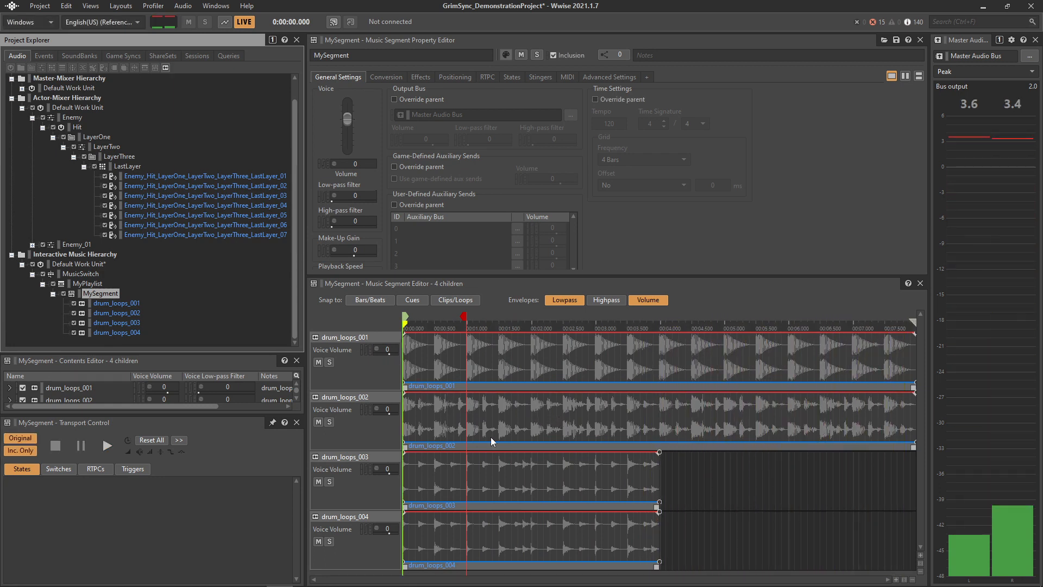
- Examine the drum loop tracks and the MySegment context options in the music segment editor
key(alt+Tab)
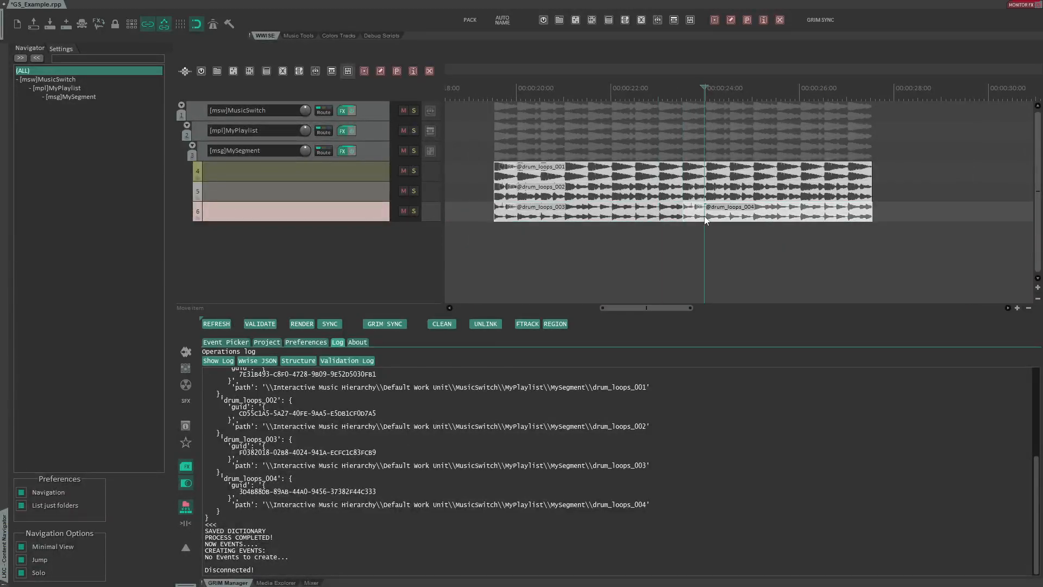
key(alt+Tab)
click(452, 519)
mouse_move(452, 519)
mouse_down()
mouse_move(706, 519)
mouse_move(708, 459)
mouse_move(447, 522)
mouse_up()
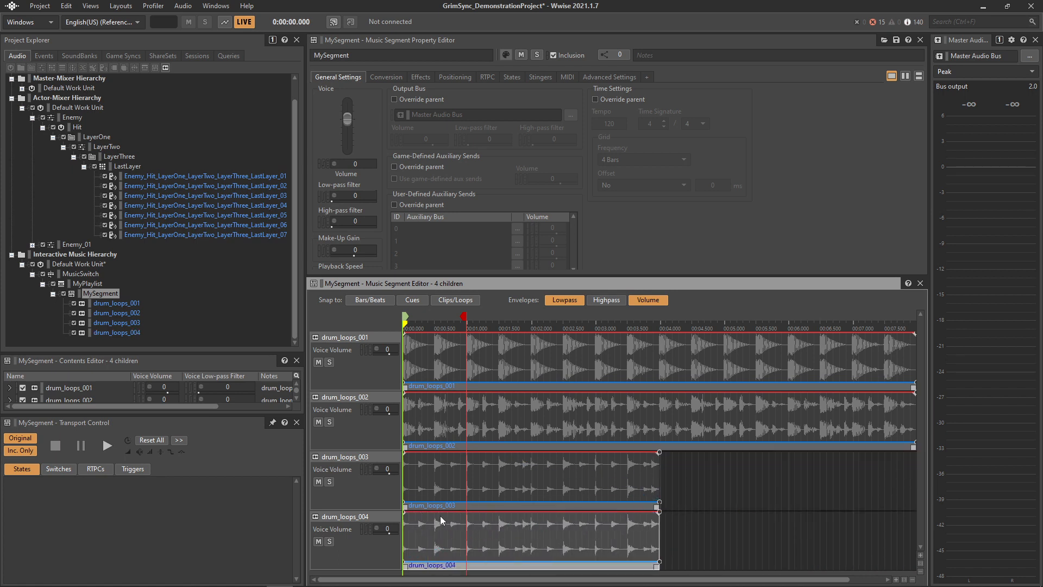
click(366, 493)
click(361, 536)
click(360, 495)
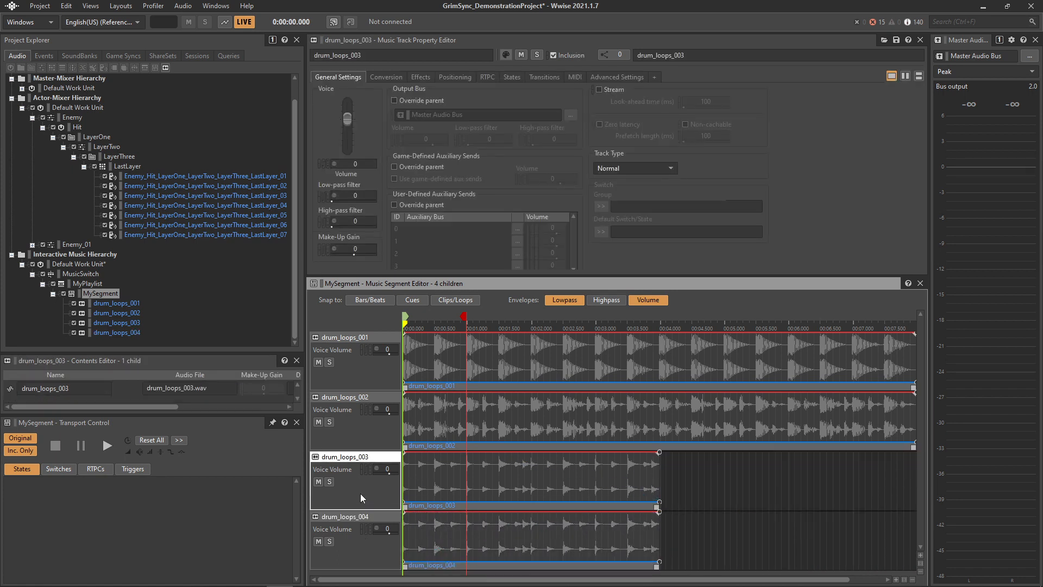
click(358, 542)
click(117, 333)
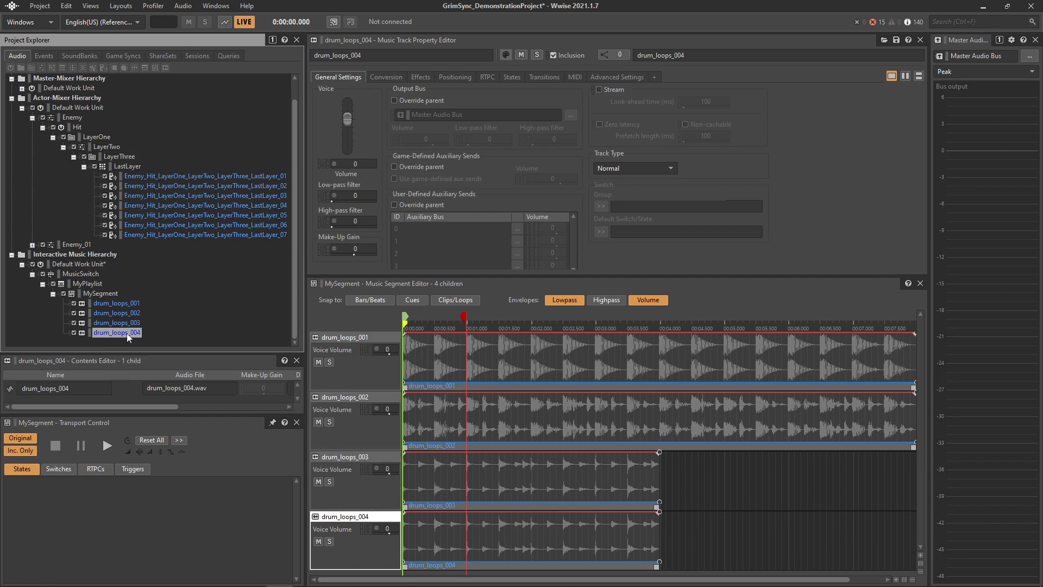
right_click(255, 293)
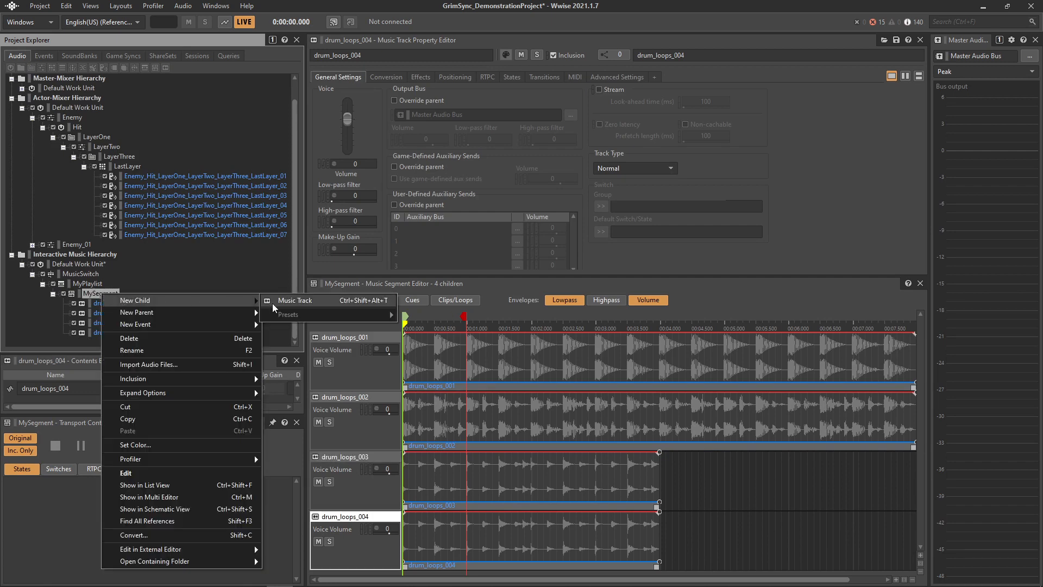
click(247, 308)
click(371, 366)
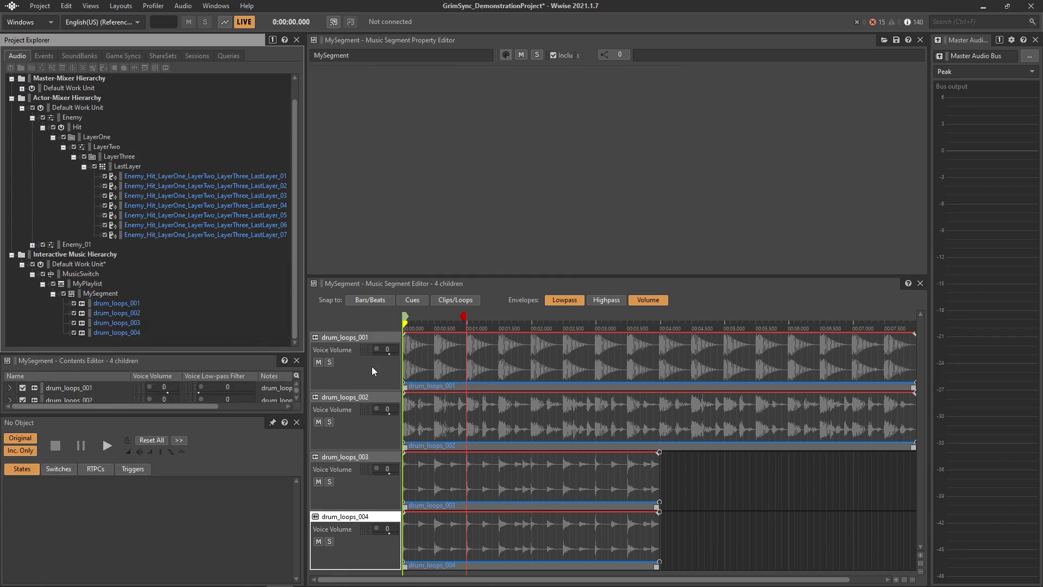
- Select the drum loop tracks one by one in the music segment editor
click(350, 416)
click(353, 471)
click(353, 530)
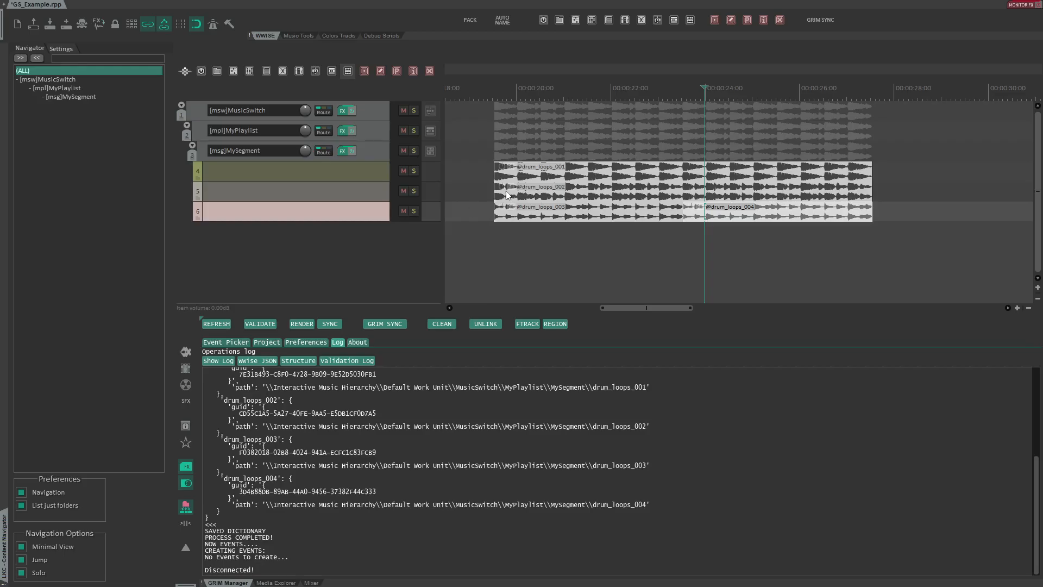
- Switch to the RenderBlocks_AutoNaming_2 project and browse its tracks with the Event Picker view open
shift+click(789, 215)
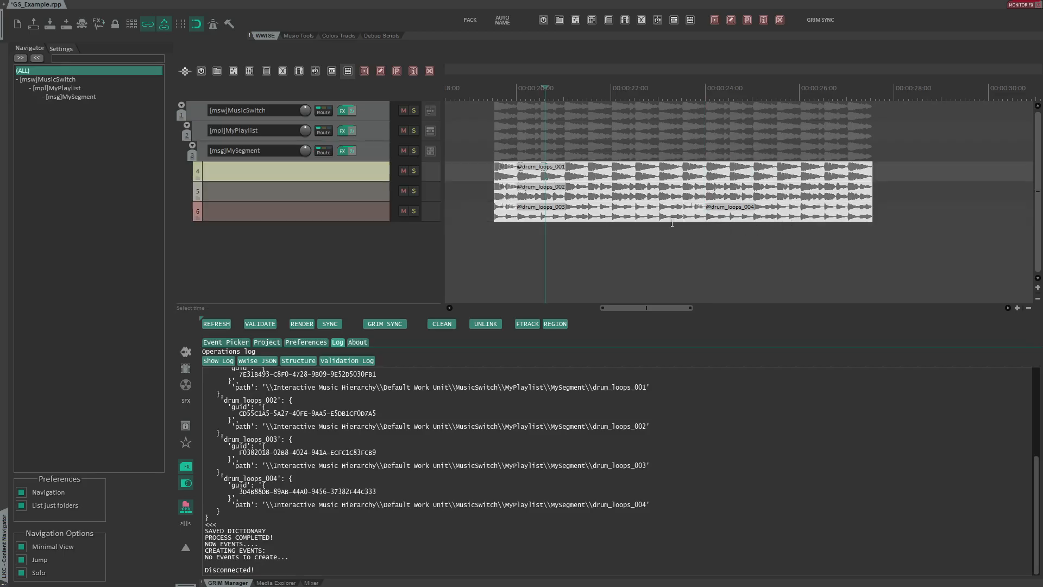
scroll(593, 184, up, 3)
click(600, 146)
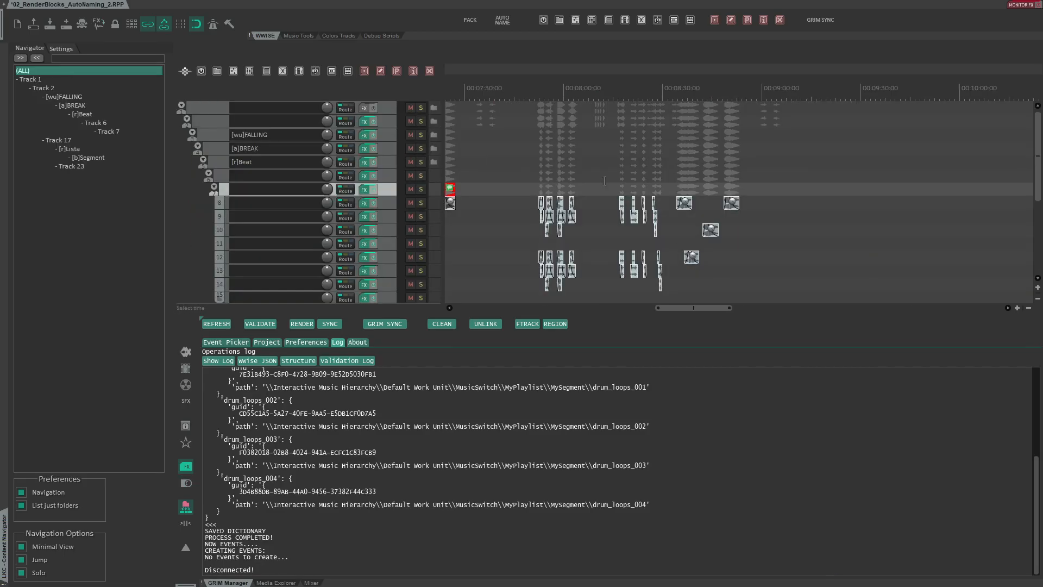
scroll(602, 187, up, 2)
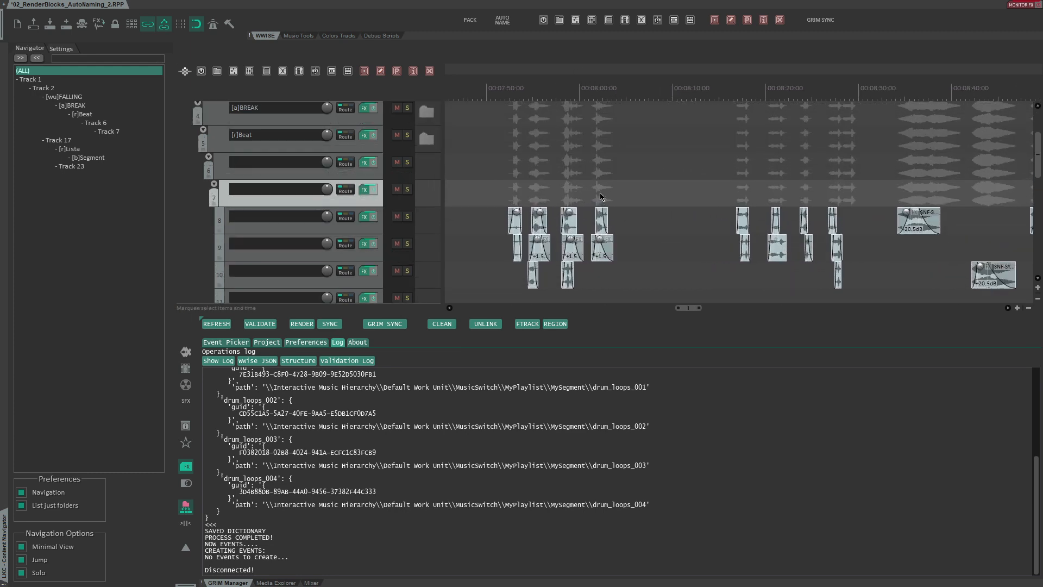
click(246, 342)
click(474, 237)
scroll(489, 217, down, 1)
click(480, 194)
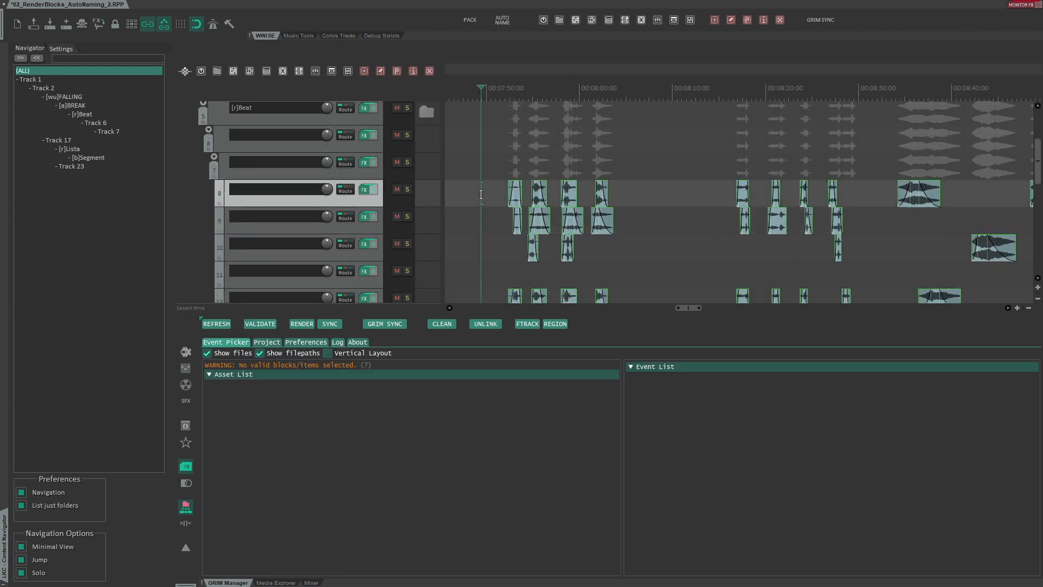
scroll(631, 249, up, 1)
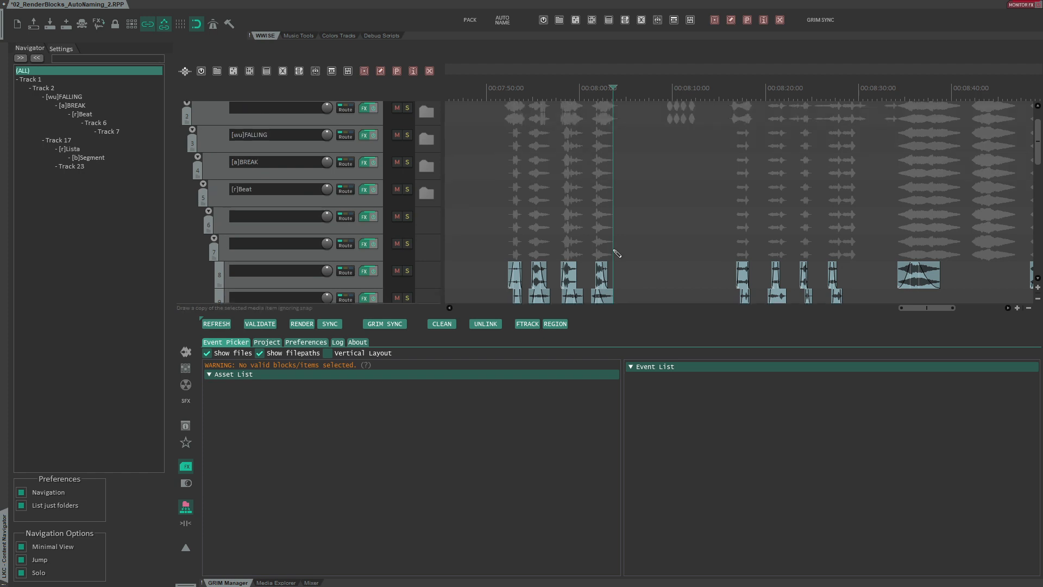
scroll(612, 248, down, 2)
click(612, 249)
scroll(613, 249, down, 1)
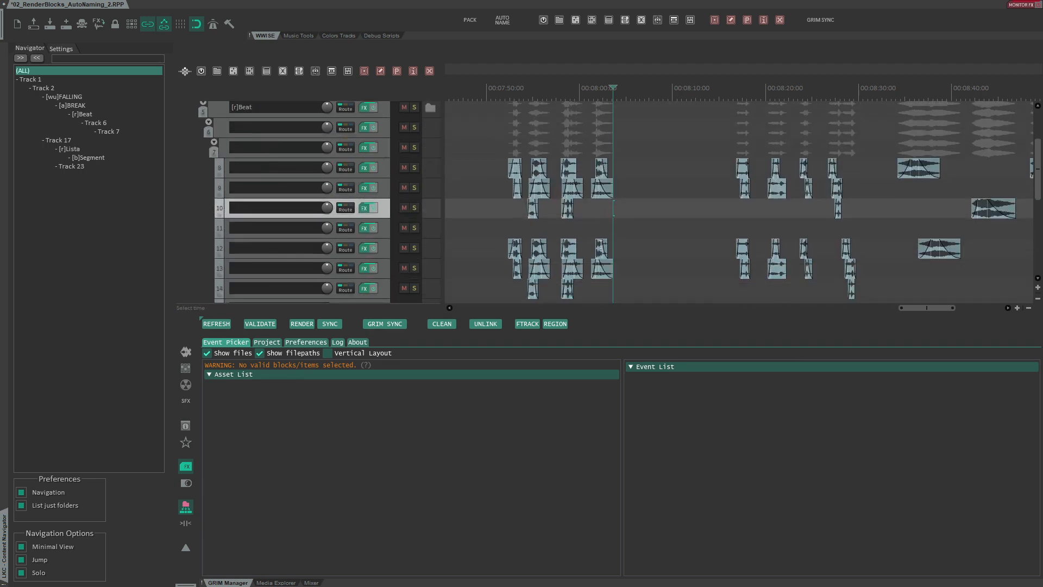
scroll(527, 229, up, 2)
- Select the sound items under the Beat folder and run the nvk_FOLDER_ITEMS Add new items to existing folder script
drag(463, 148, 716, 297)
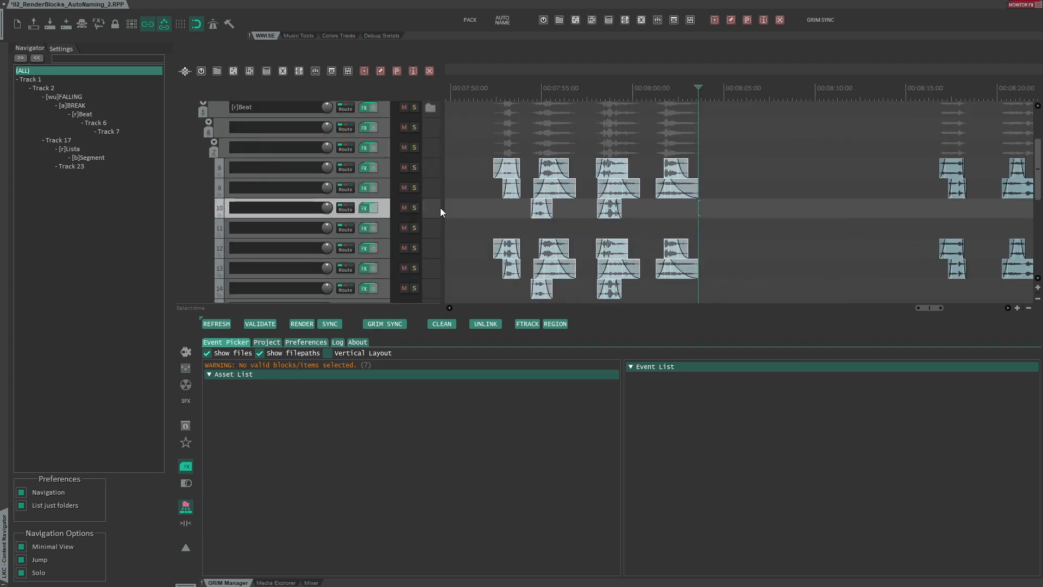
scroll(440, 229, up, 1)
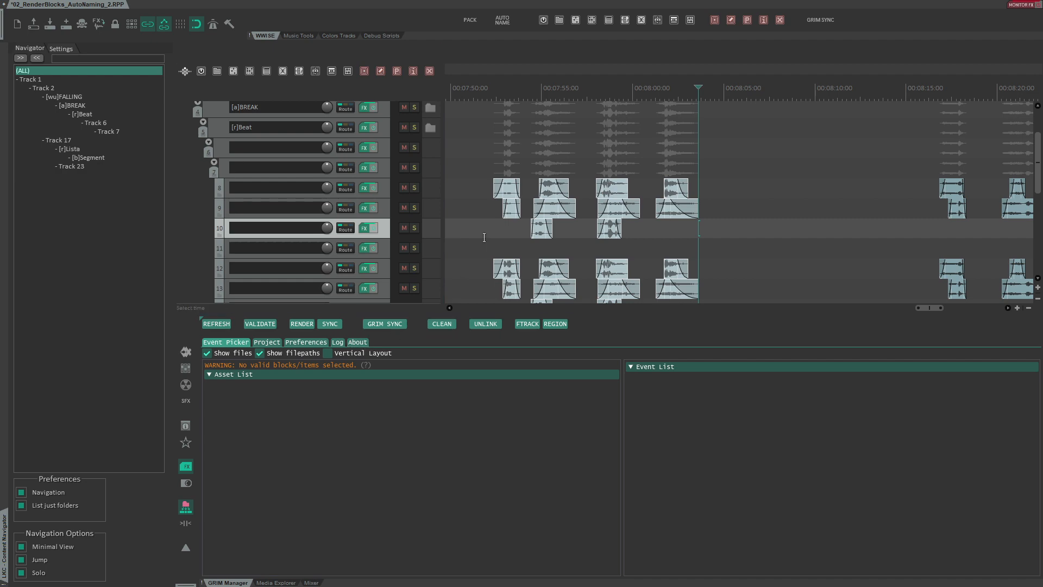
key(q)
click(521, 251)
text(add exis)
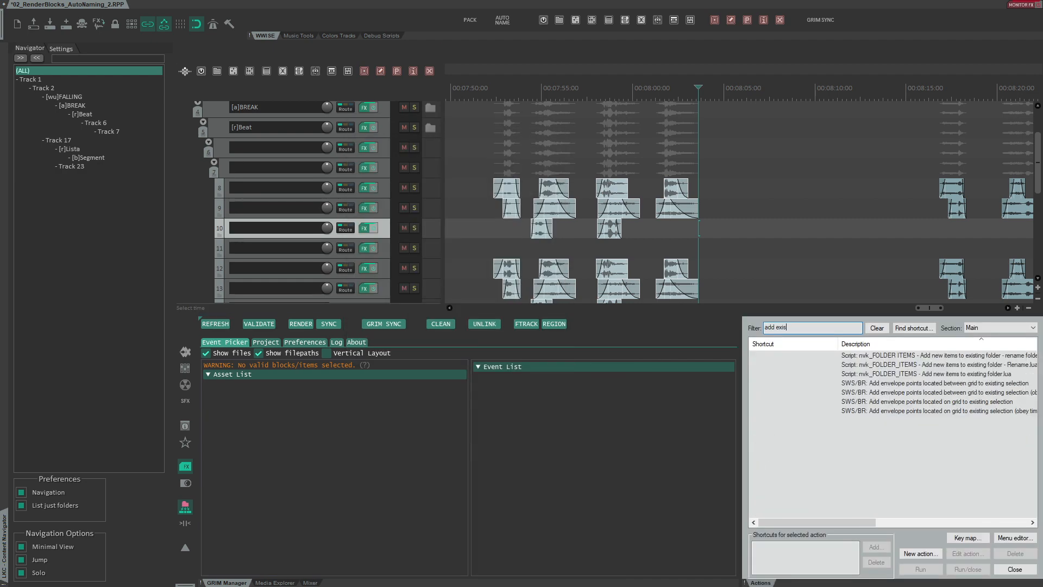
text(ting)
double_click(892, 374)
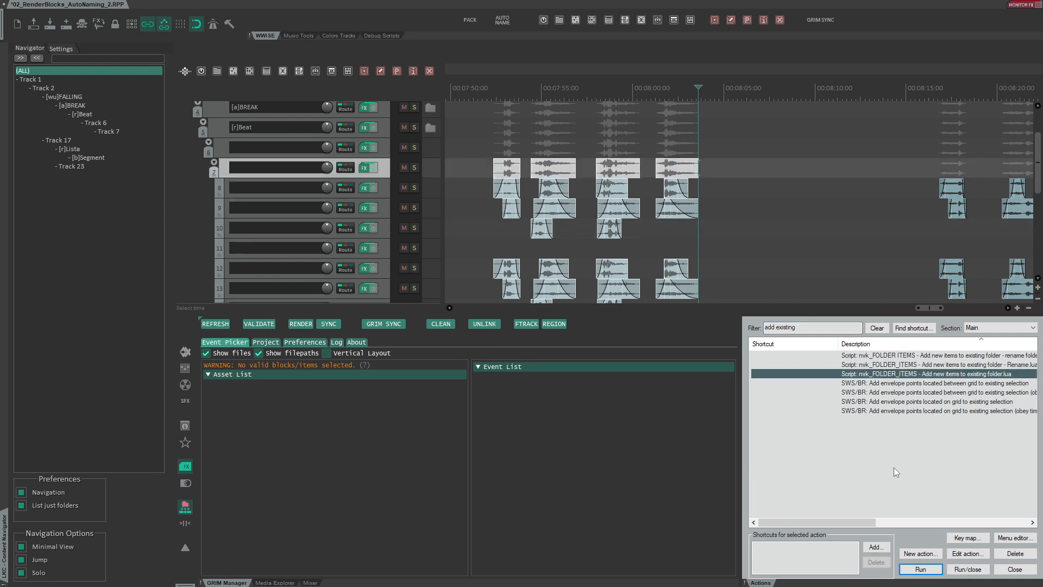
click(1015, 569)
- Select the four new folder items and name them nvk sounds with RenderBlocks Naming
click(539, 168)
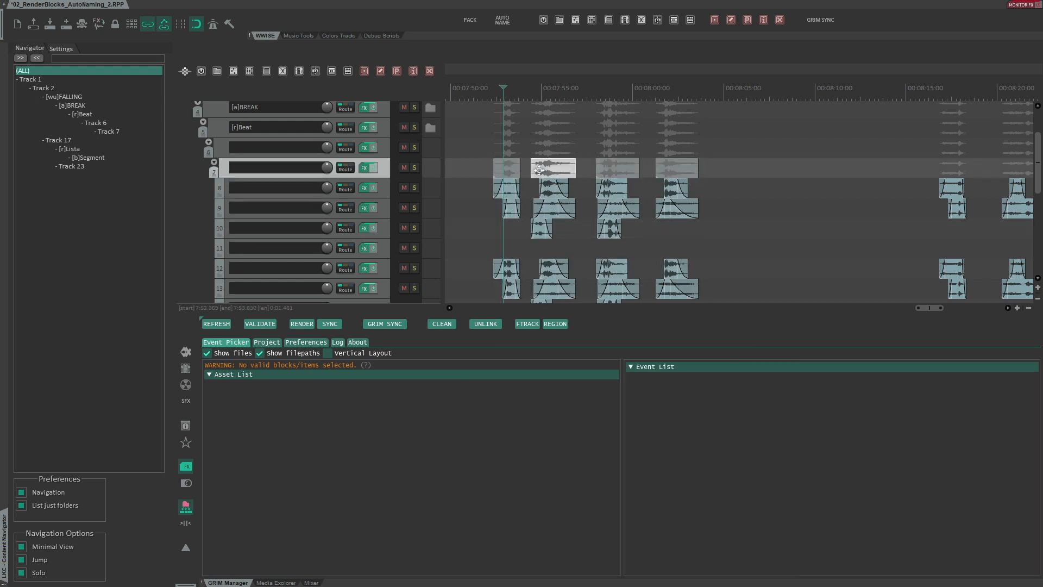
scroll(552, 145, up, 3)
drag(551, 146, 839, 180)
key(F2)
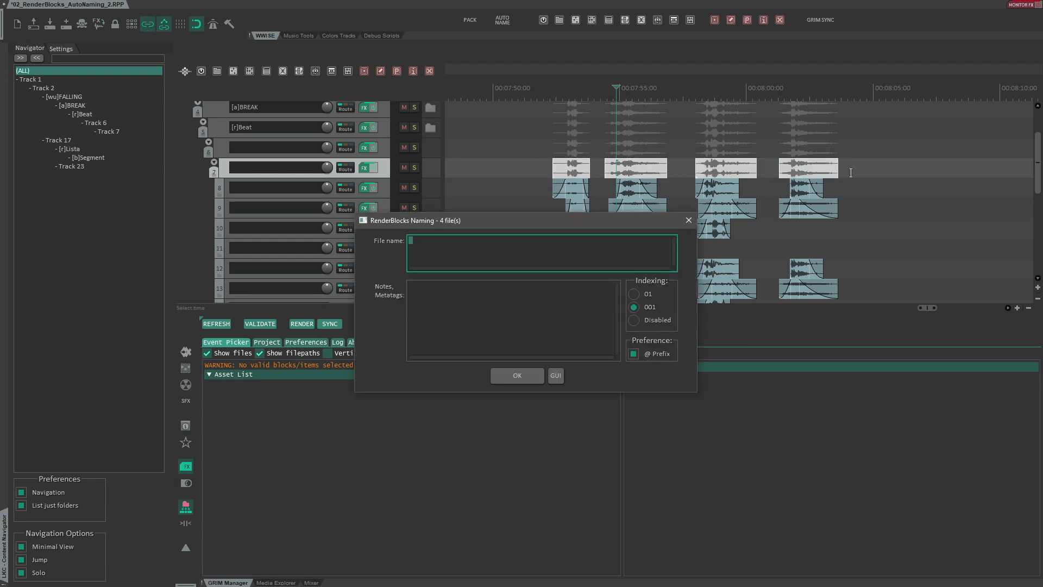
text(nvk sounds)
key(Return)
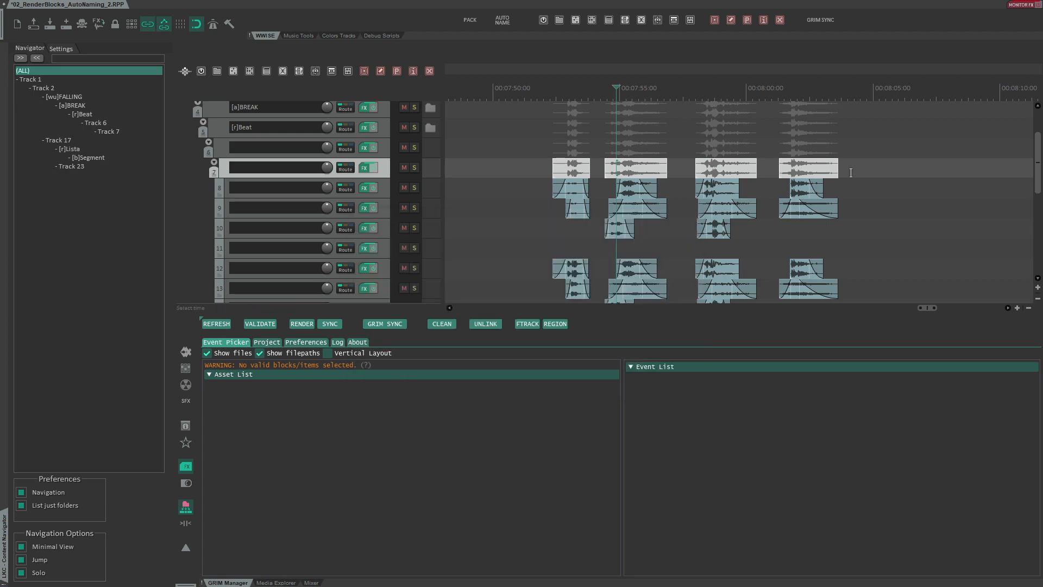
- Select the four nvk sounds folder items and refresh the Event Picker asset list
drag(550, 78, 551, 1)
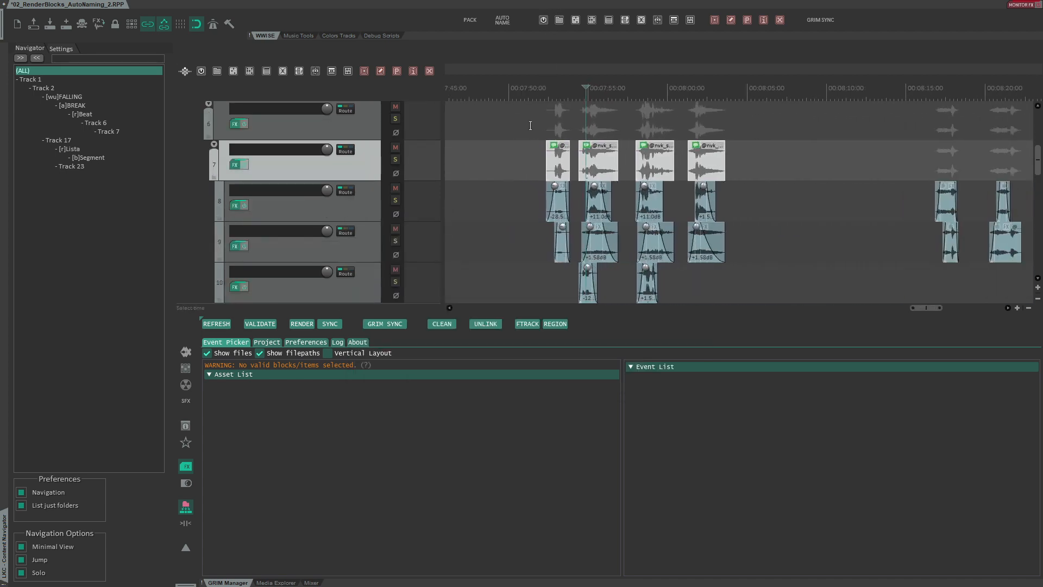
drag(525, 125, 806, 157)
click(209, 325)
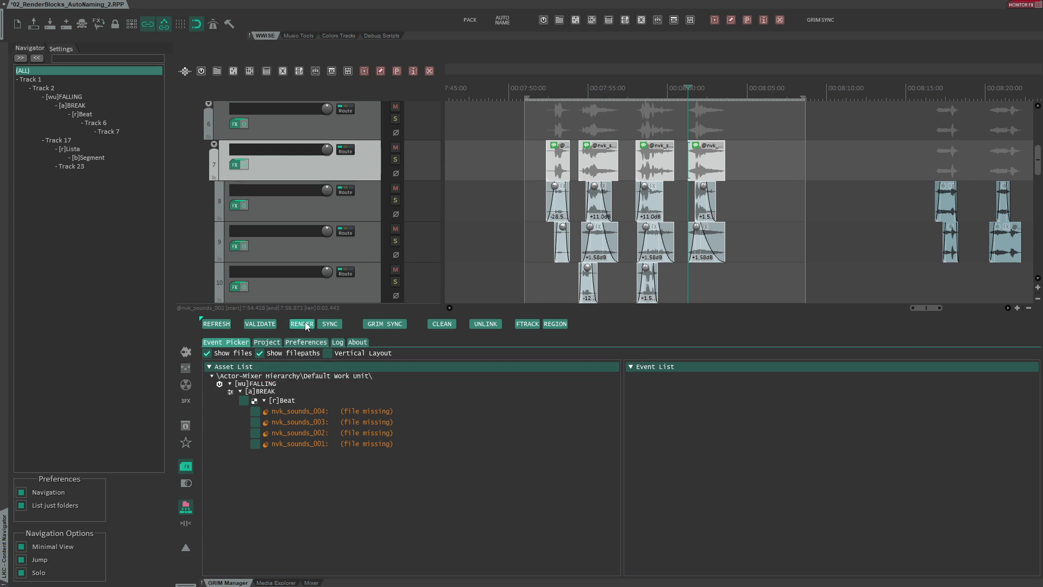
- Render and sync the nvk sounds items to Wwise with Grim Sync
click(561, 166)
shift+click(698, 161)
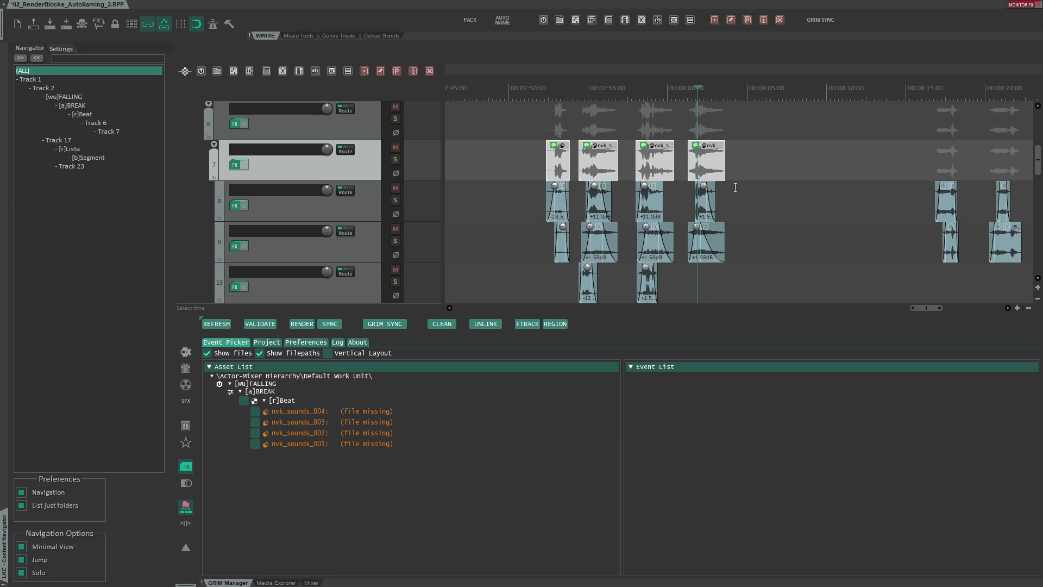
click(387, 324)
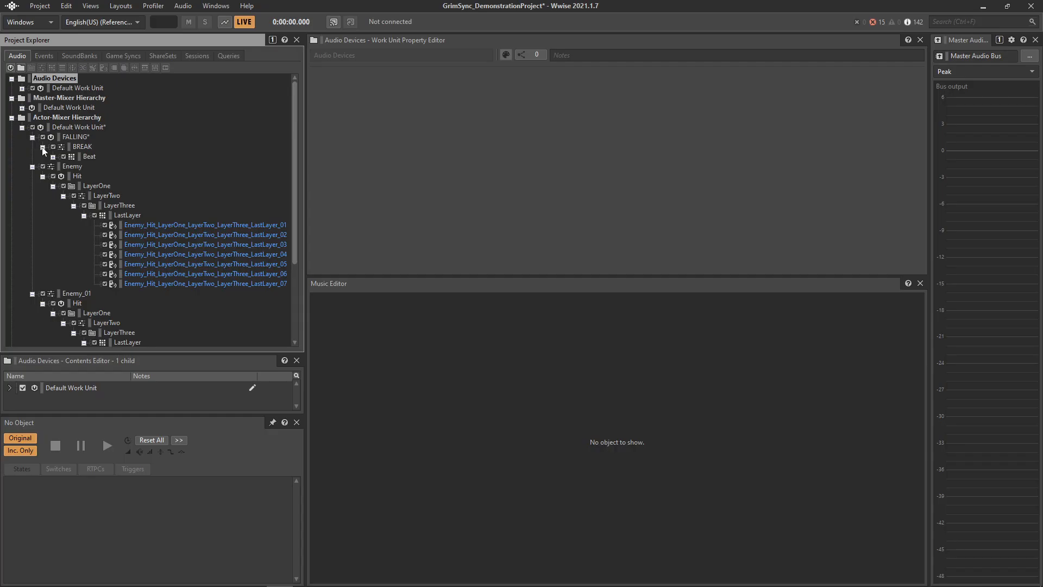
- Inspect the synced nvk_sounds objects in the Wwise Actor-Mixer Hierarchy and their export details in the asset list
click(53, 156)
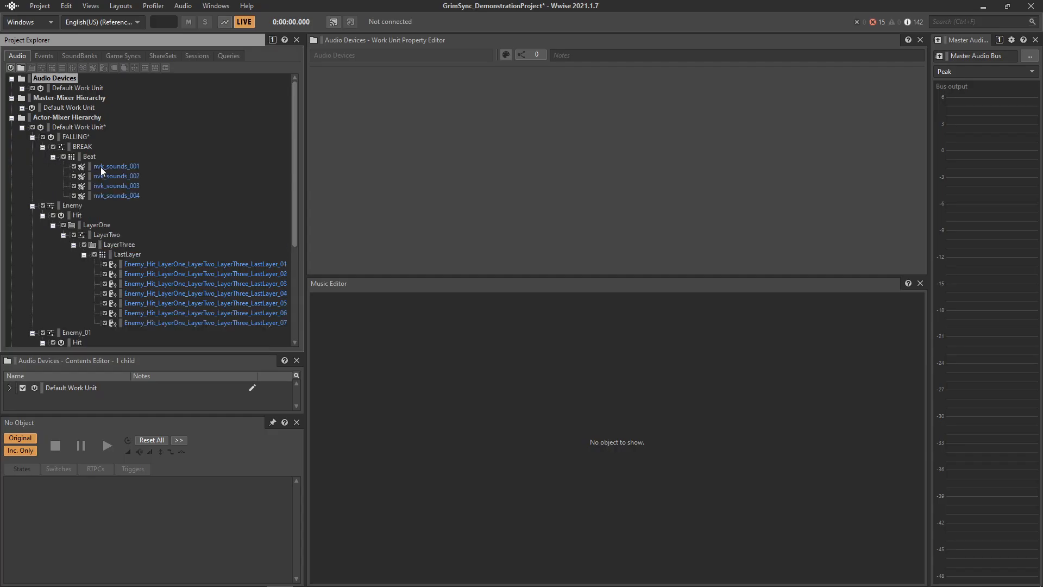
click(119, 195)
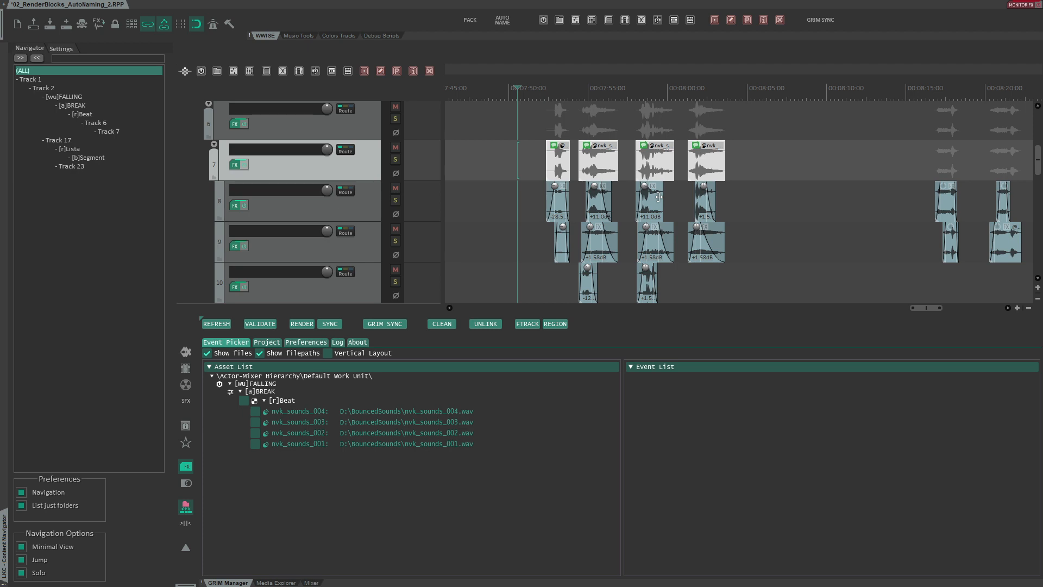
mouse_move(366, 436)
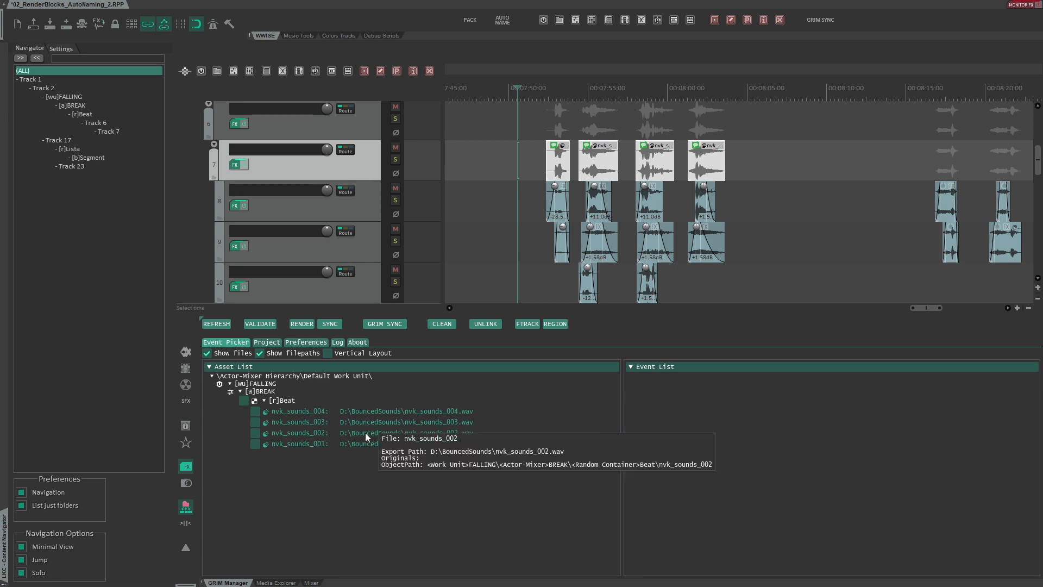